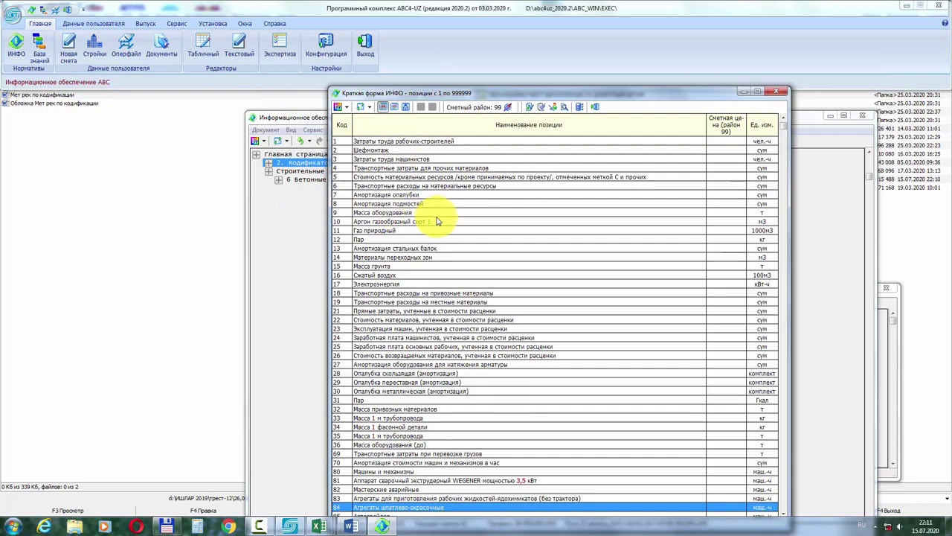
Step: Search the short-form INFO position list upward for code 698, select the matching crane position, and review the crane entries below it
mouse_move(784, 130)
mouse_down()
mouse_move(766, 251)
mouse_move(778, 298)
mouse_move(778, 119)
mouse_move(779, 136)
mouse_up()
scroll(754, 231, up, 1)
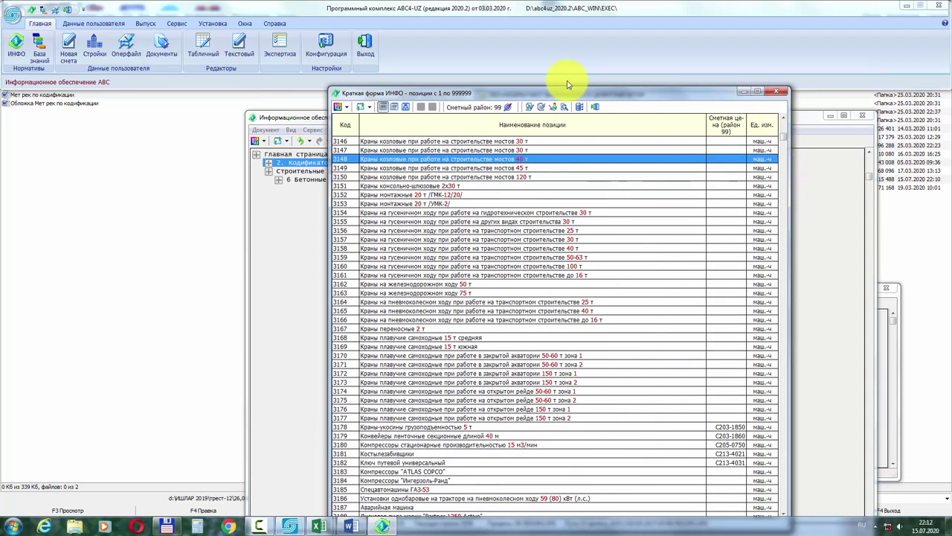
click(565, 107)
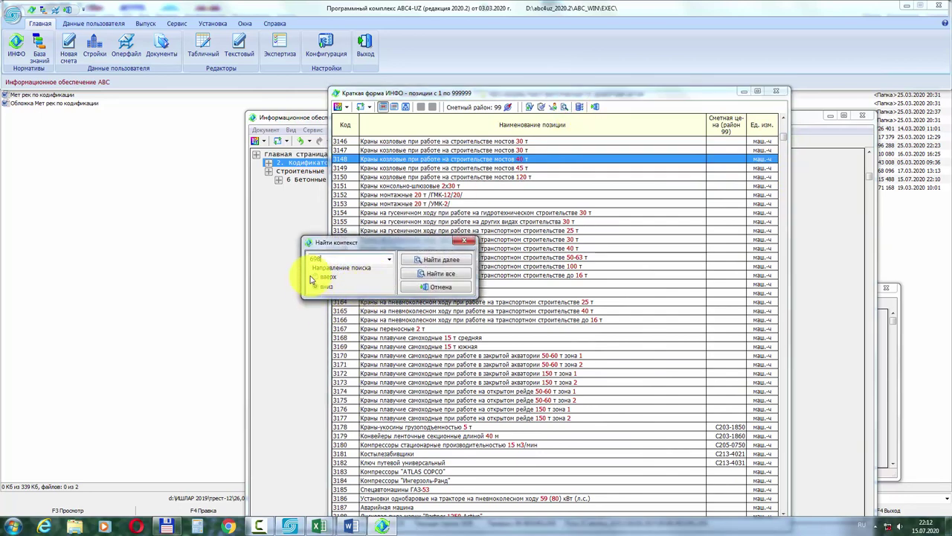
click(344, 279)
click(438, 260)
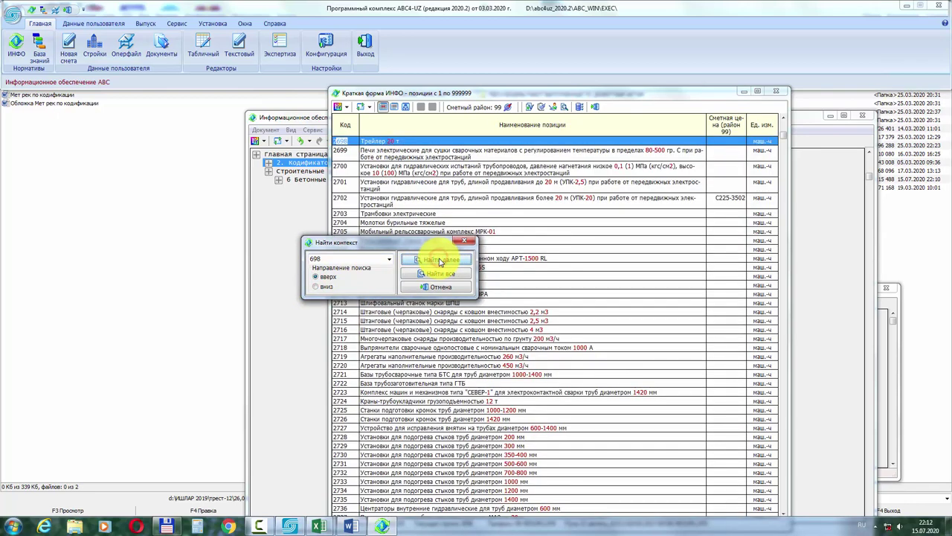
click(437, 260)
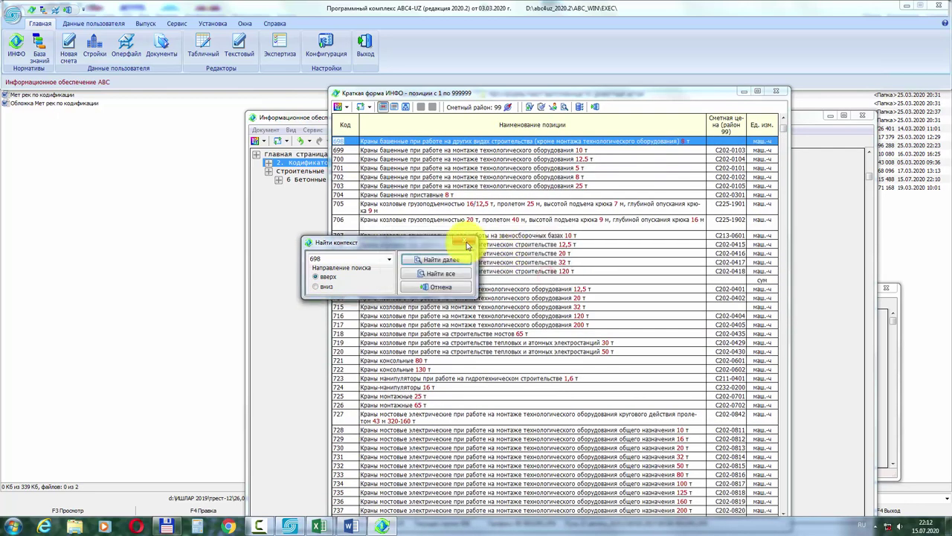
click(465, 240)
click(514, 142)
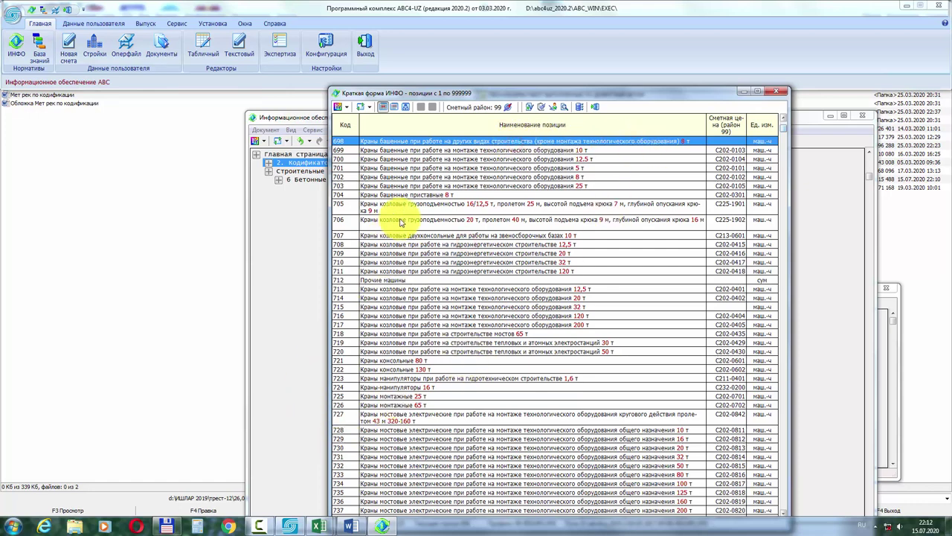
scroll(399, 222, down, 3)
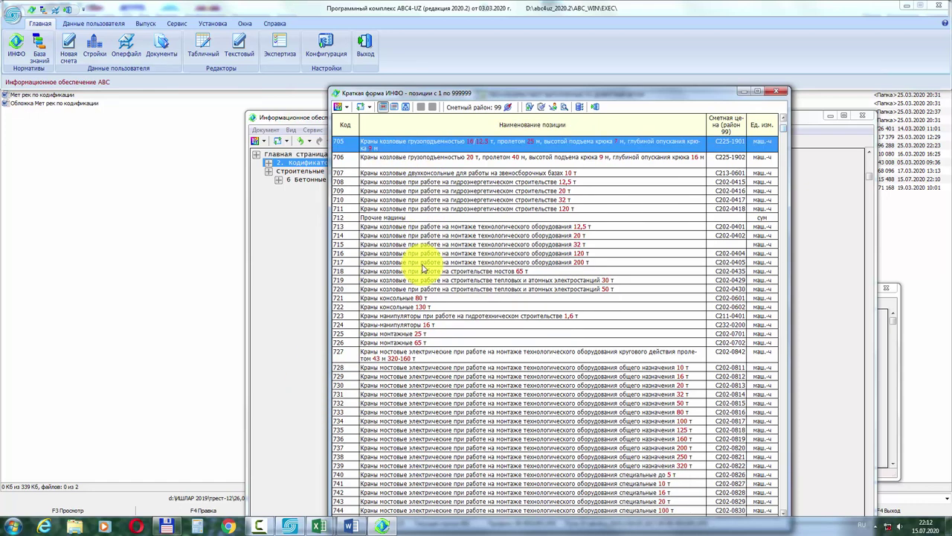
scroll(424, 270, down, 1)
scroll(424, 269, down, 1)
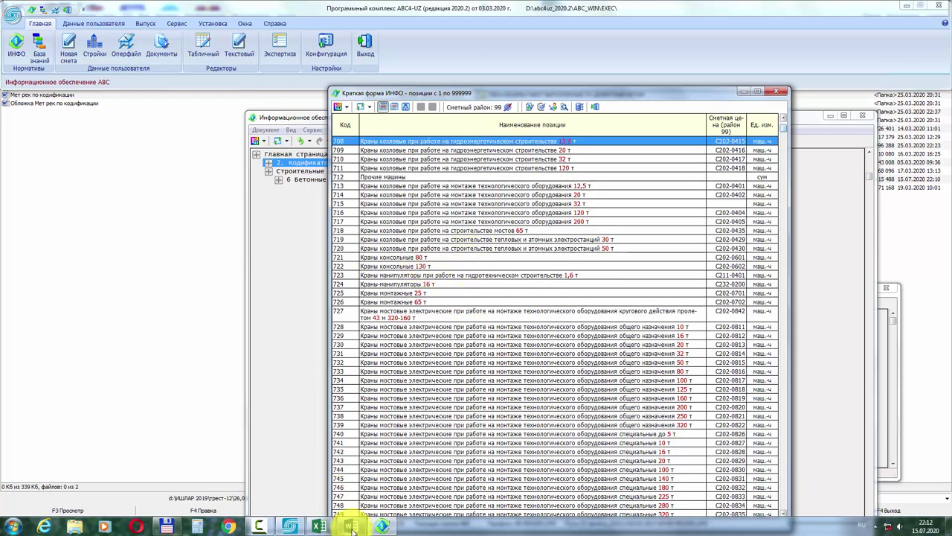
Step: Switch to the Excel workbook "Коды ресурса ШНК 4.03.01-04" and check the resource code of the truck-mounted concrete mixers
mouse_move(318, 526)
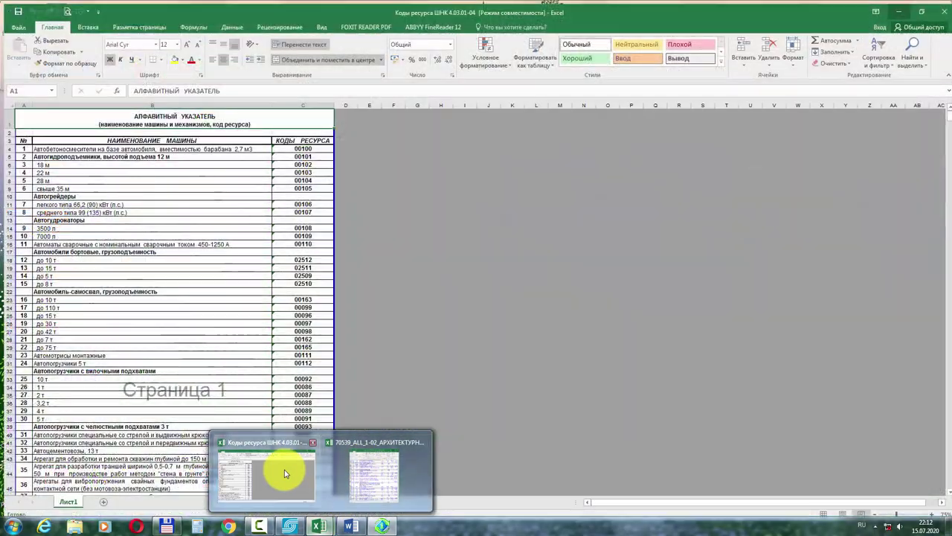
click(284, 468)
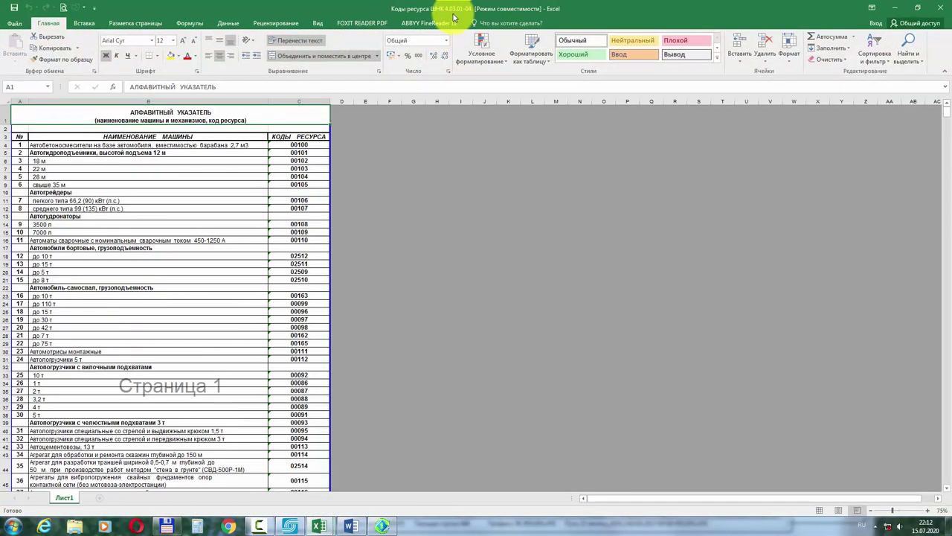
click(251, 176)
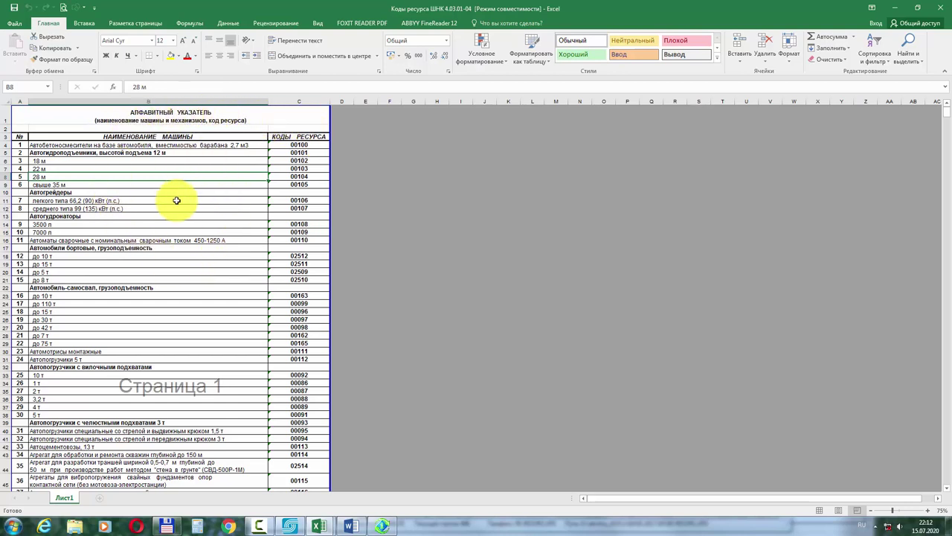
scroll(178, 203, down, 2)
scroll(178, 203, up, 2)
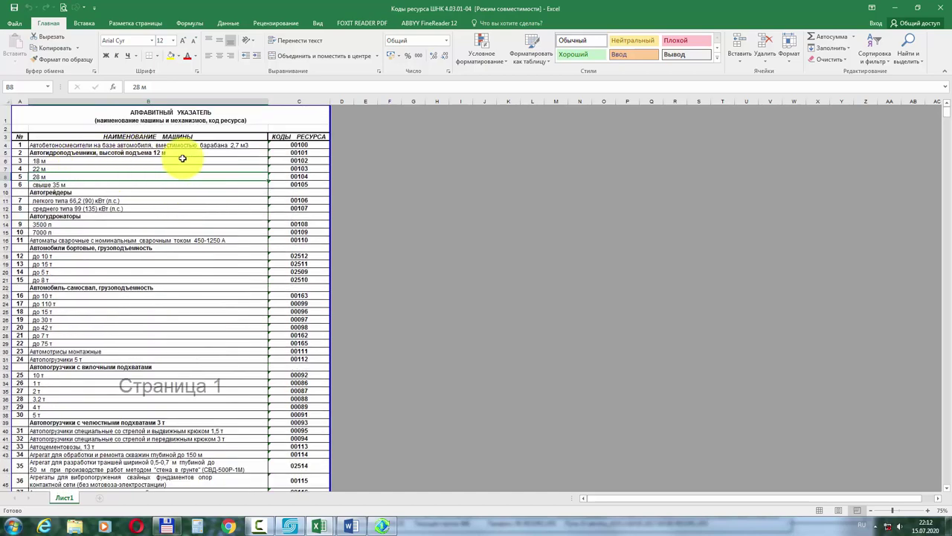
click(311, 145)
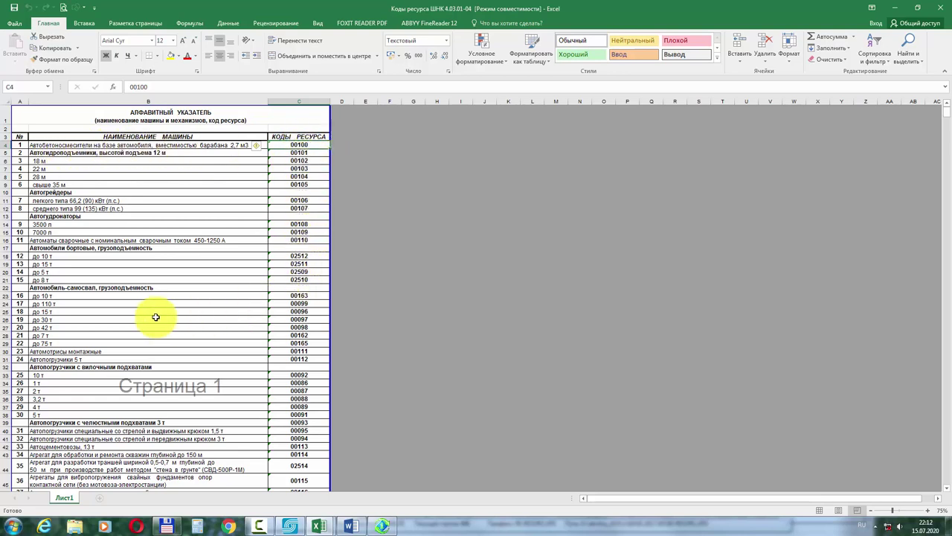
Step: Examine the resource codes of dump trucks up to 10 t and of the forklifts under "Автопогрузчики с вилочными подхватами"
click(312, 295)
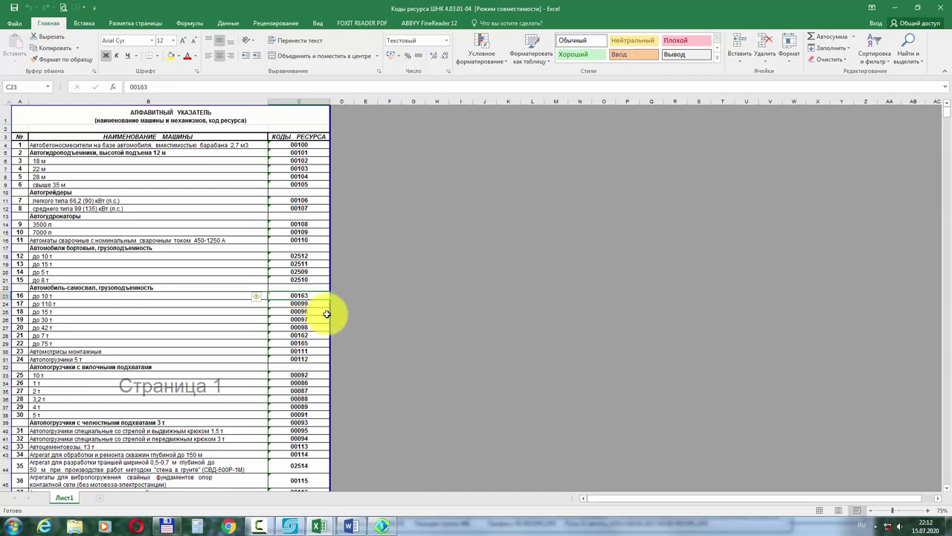
scroll(273, 355, down, 4)
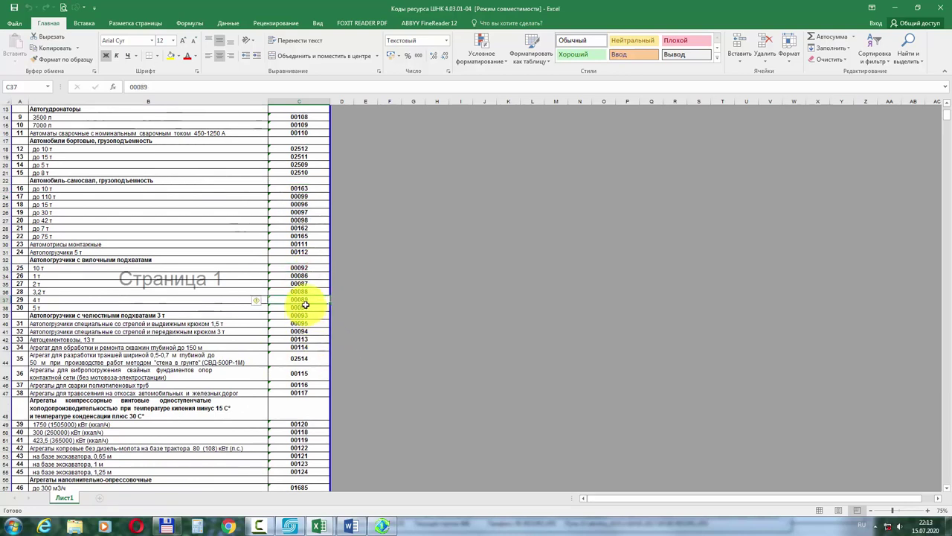
click(305, 302)
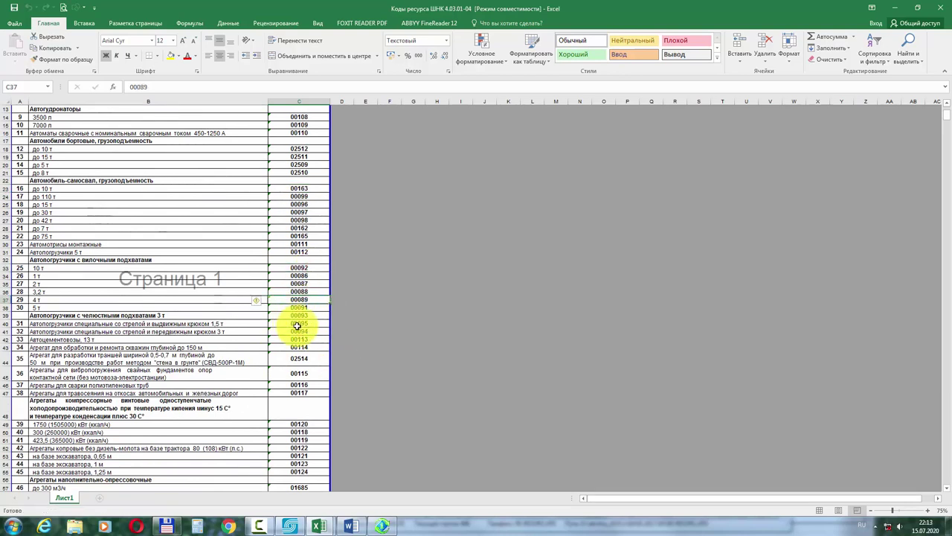
click(146, 260)
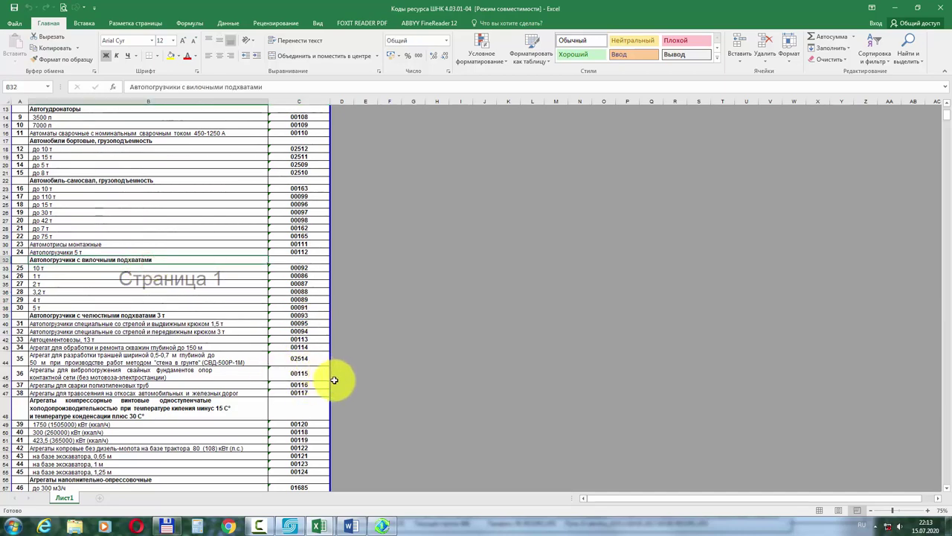
scroll(338, 381, down, 5)
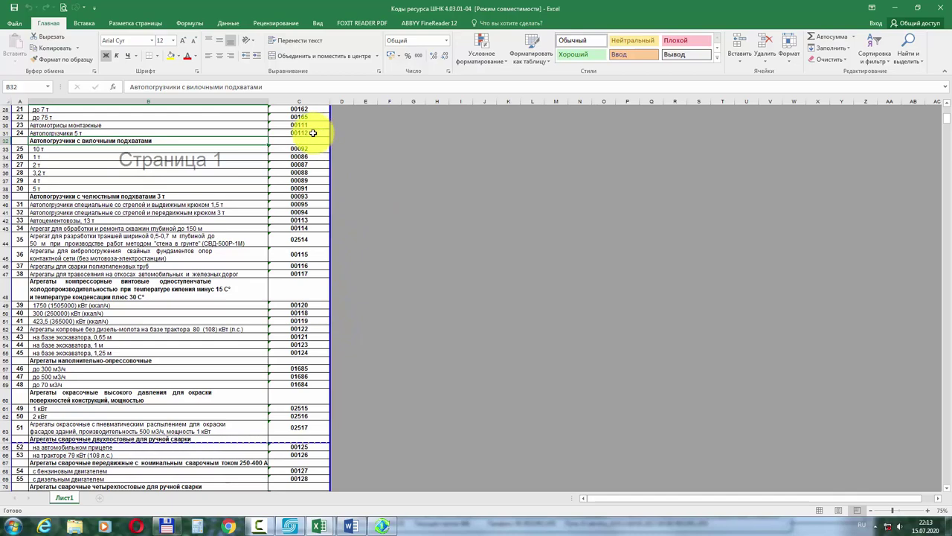
click(89, 148)
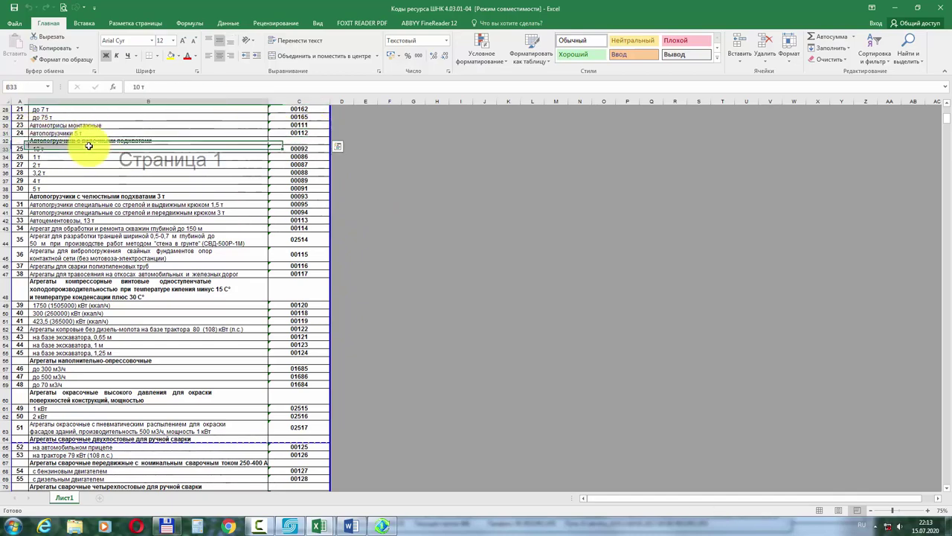
Step: Switch to the workbook "70539_ALL_1-02_АРХИТЕКТУРНАЯ ЧАСТЬ" and check the labour, forklift and mast hoist codes under item 551 on sheet LRV
mouse_move(320, 525)
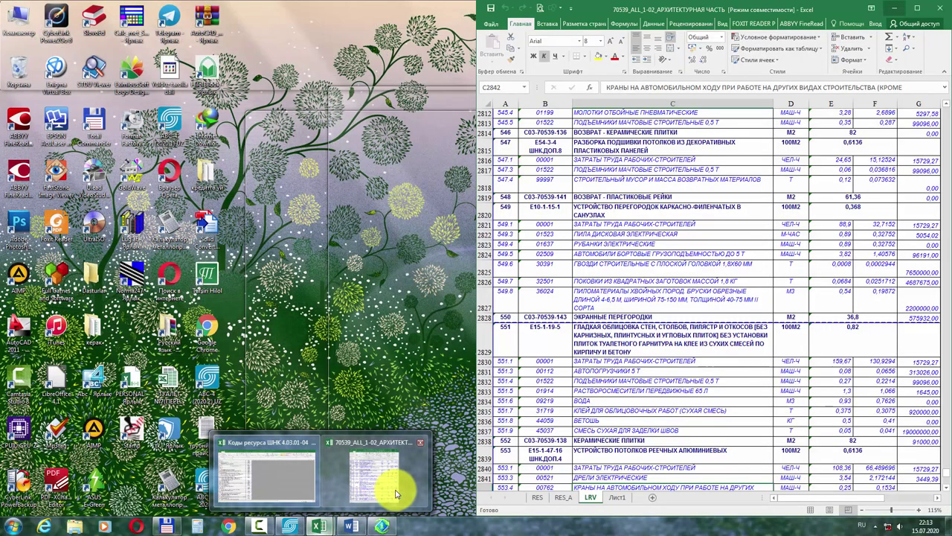
click(395, 488)
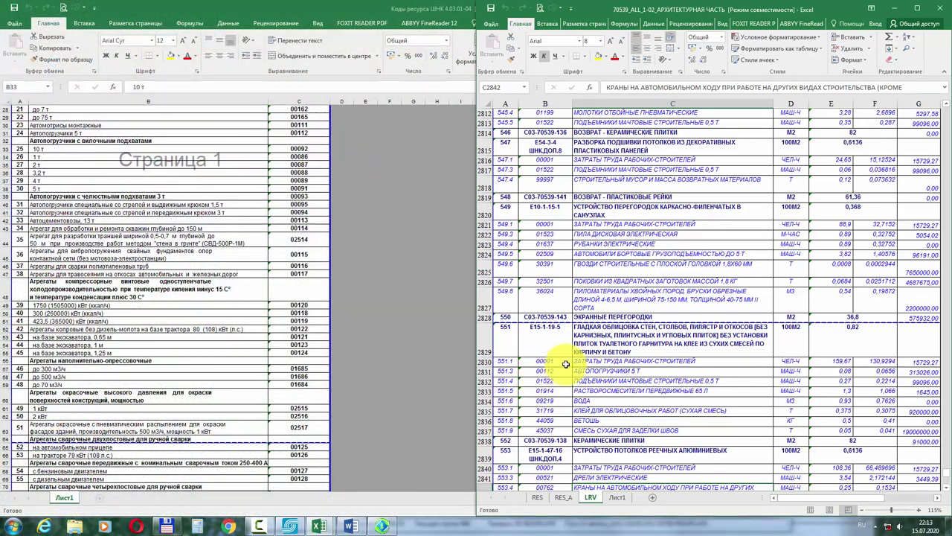
drag(554, 362, 806, 362)
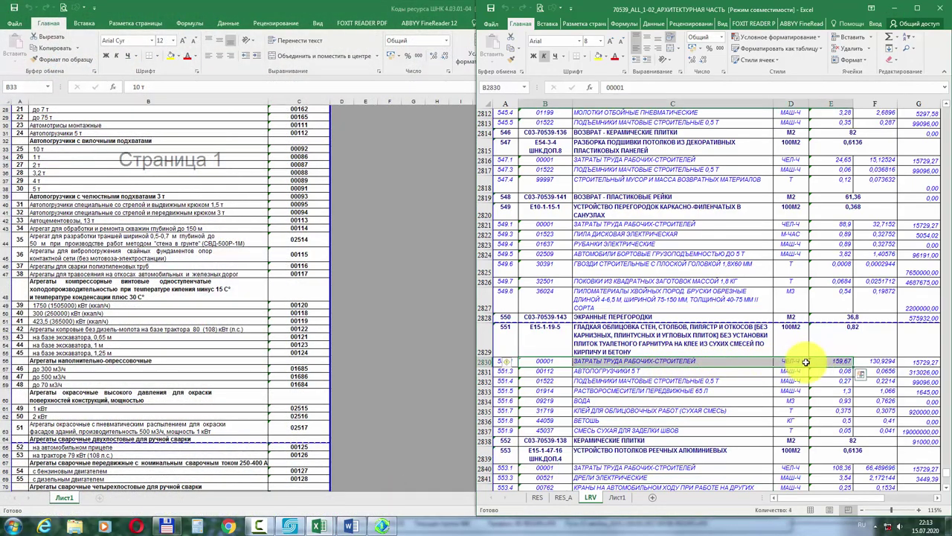
drag(553, 373, 670, 372)
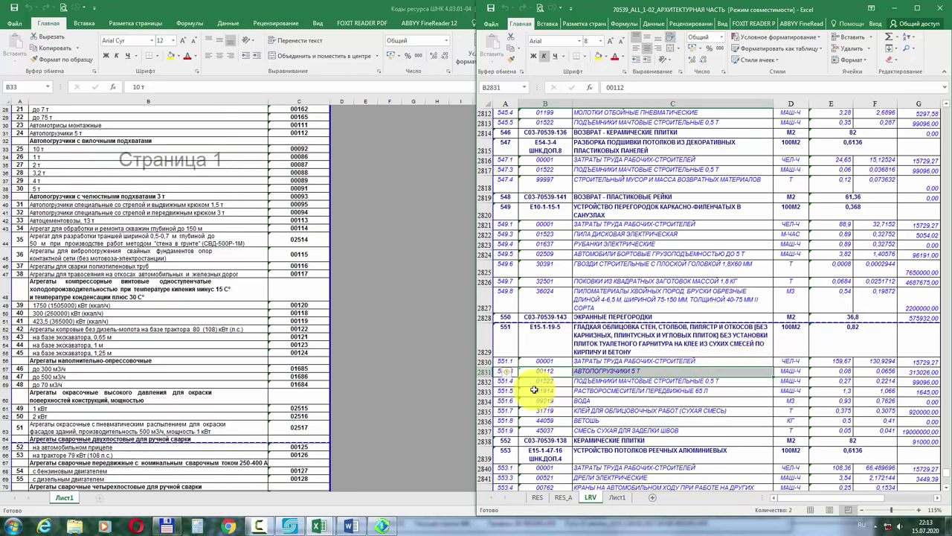
click(549, 383)
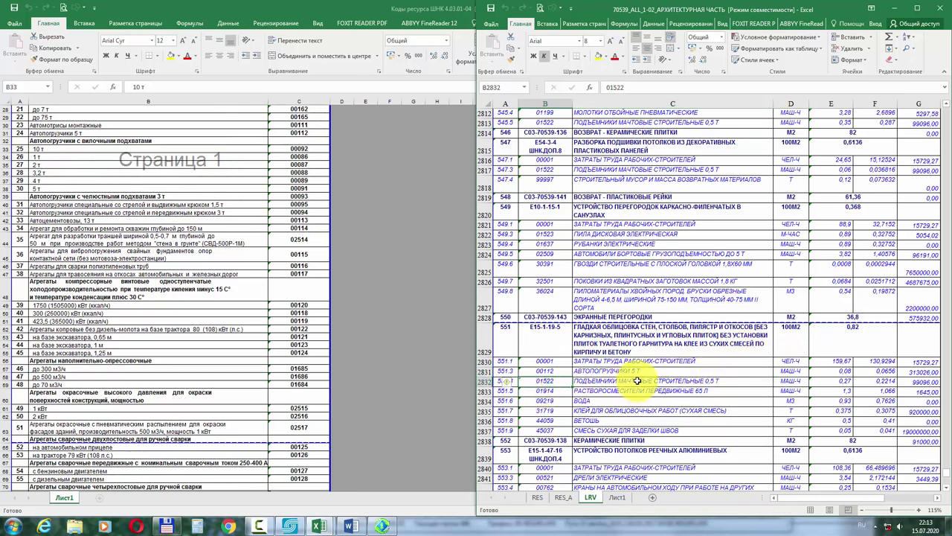
Step: Return to the "Коды ресурса ШНК 4.03.01-04" workbook and search the resource code column for 01522
click(304, 324)
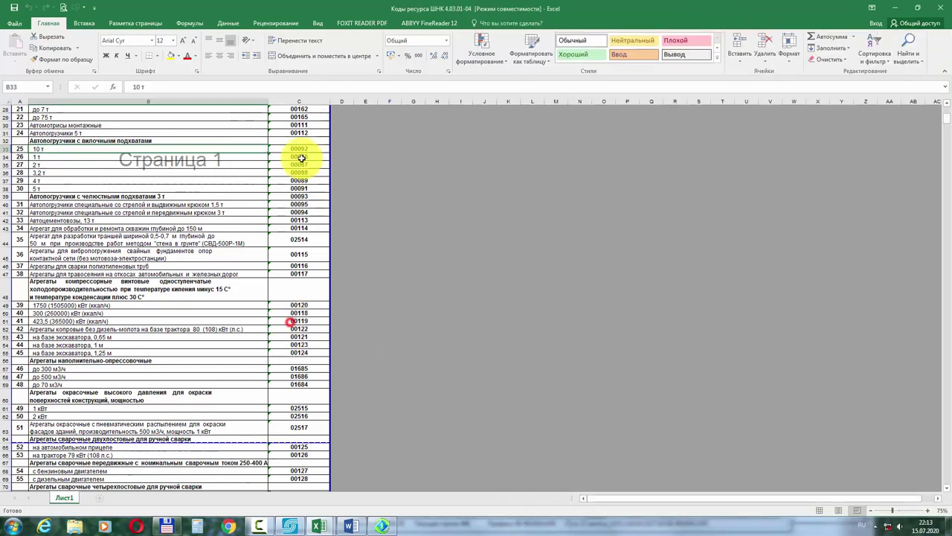
click(297, 100)
key(ctrl+f)
text(0)
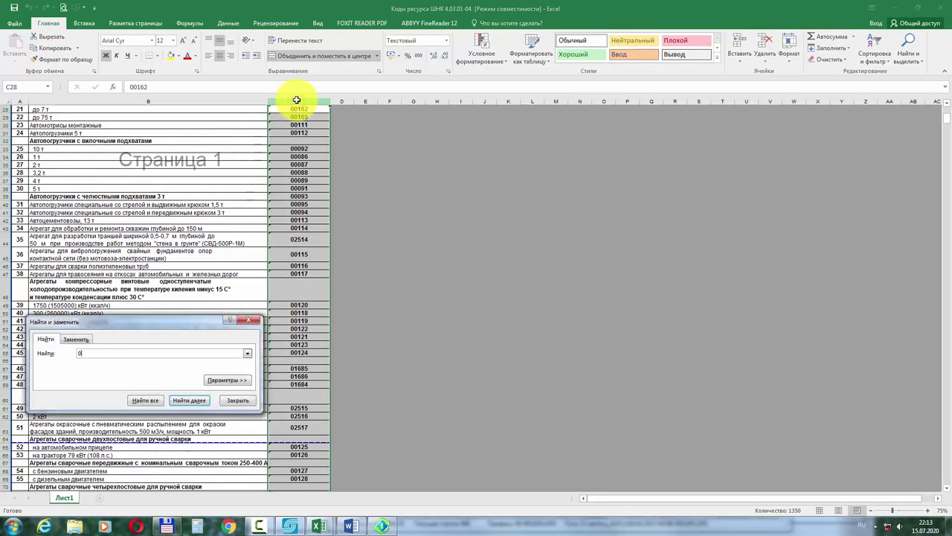
text(1522)
key(Return)
key(Return)
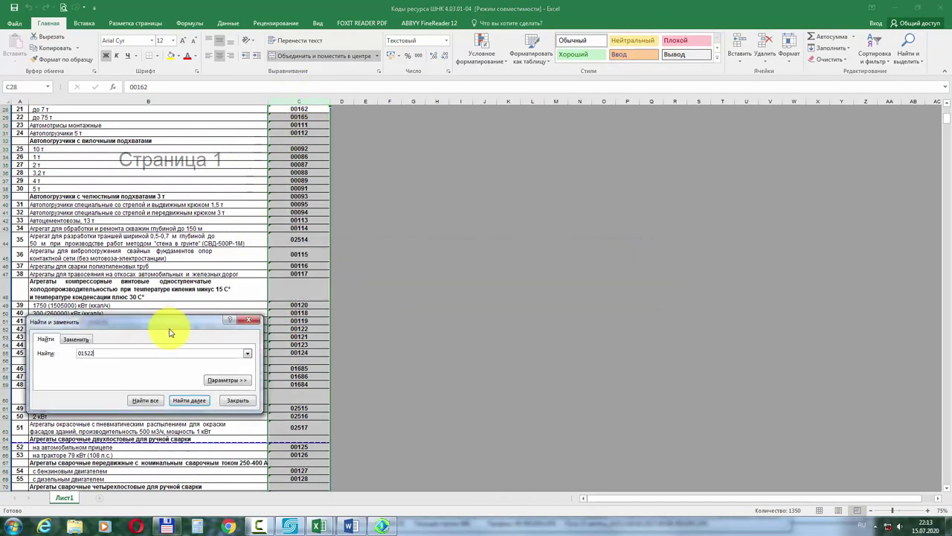
Step: Repeat the search of the resource code column with 1522 and close the search
double_click(103, 354)
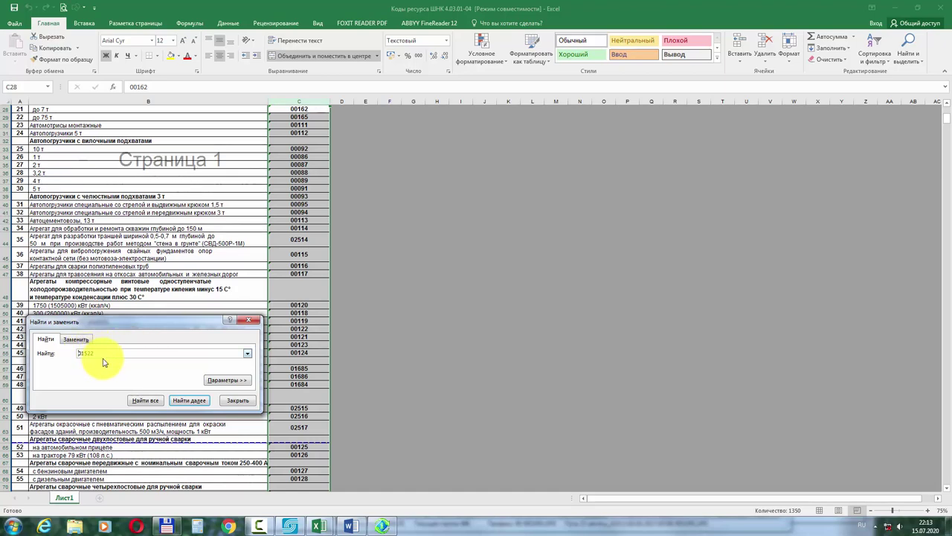
key(Return)
key(Return)
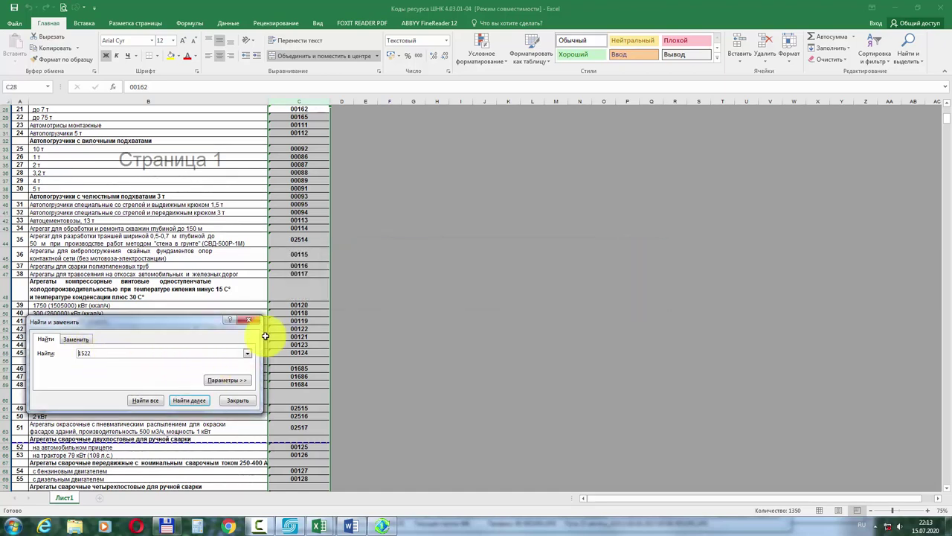
click(295, 248)
click(247, 322)
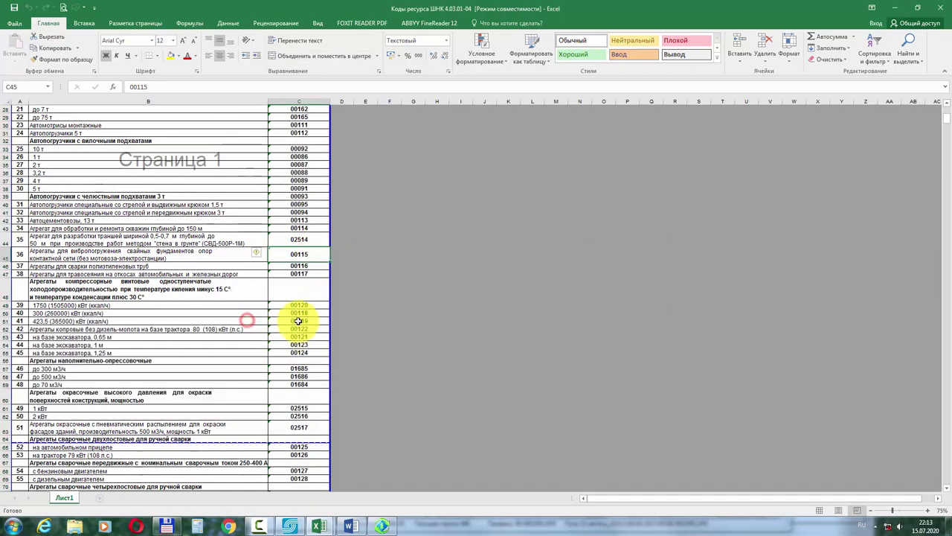
click(299, 319)
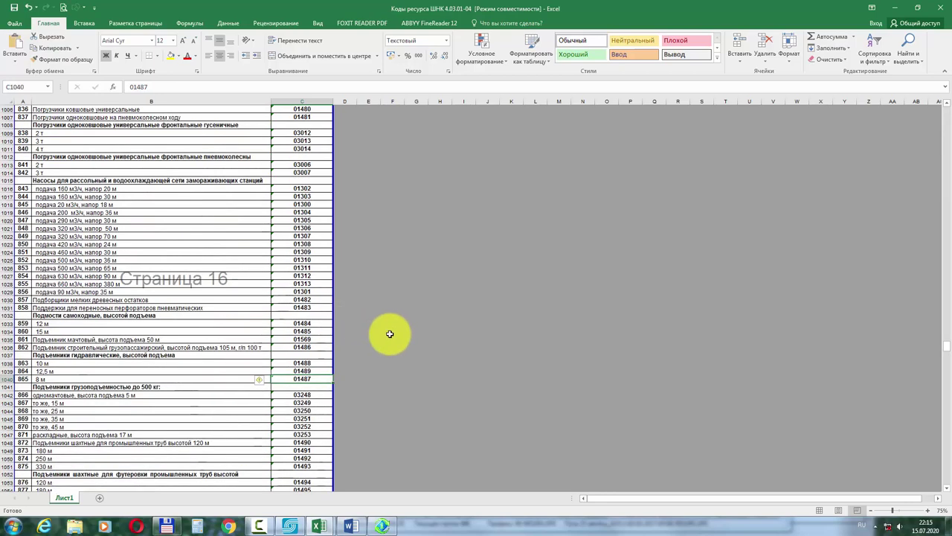
Step: Check the resource code of the 8 m hydraulic lift in the alphabetical index, and switch back to the ABC INFO position list
click(304, 377)
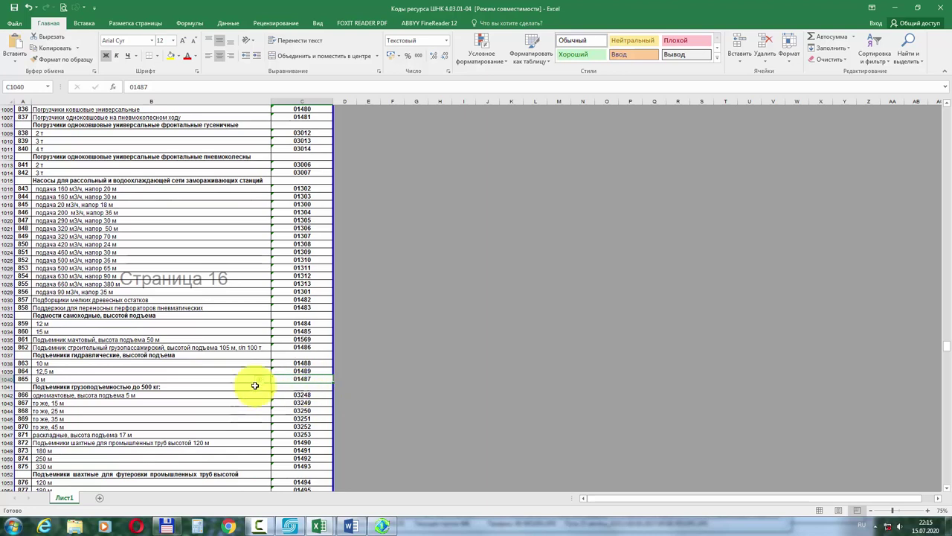
click(143, 355)
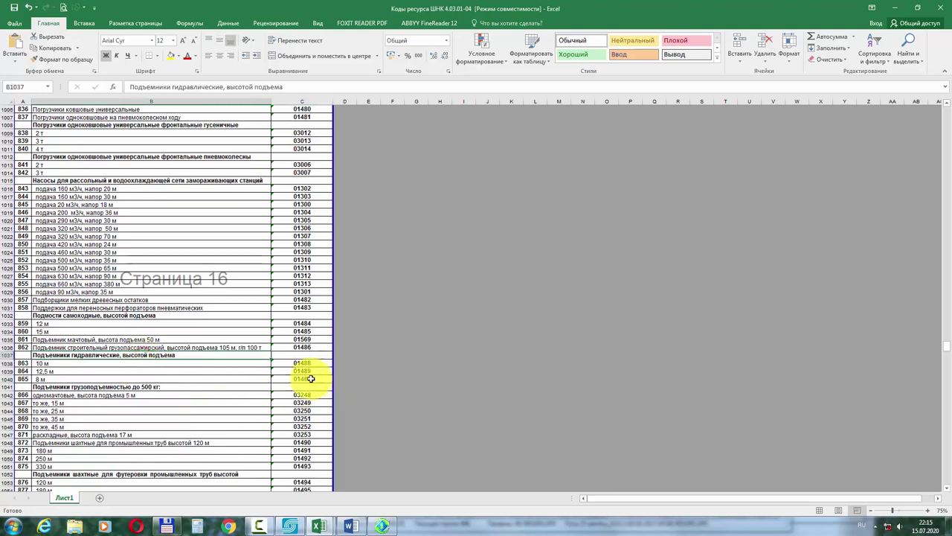
click(316, 380)
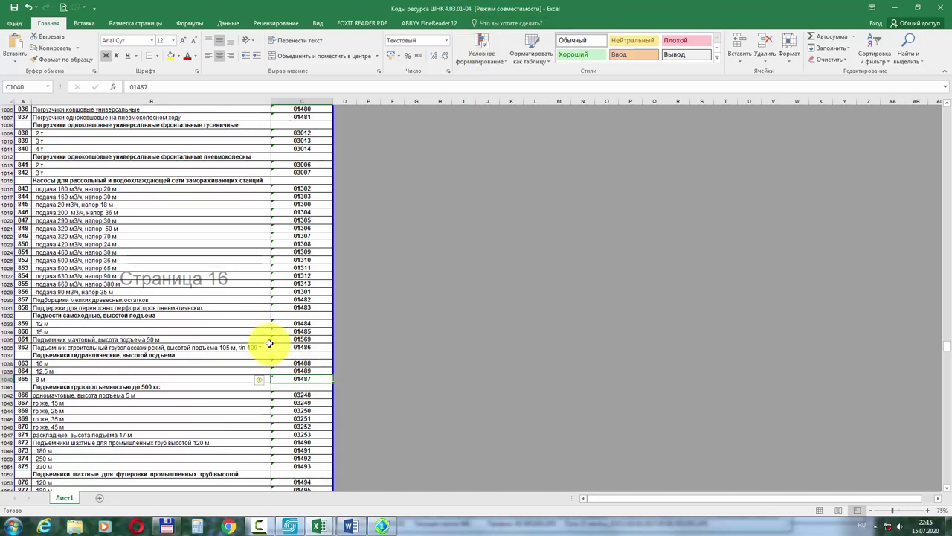
scroll(313, 369, down, 2)
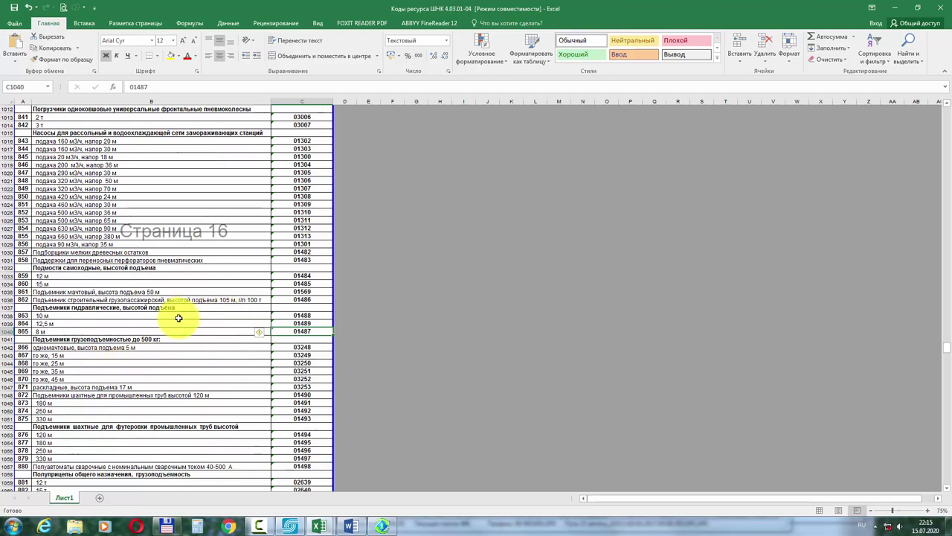
click(381, 526)
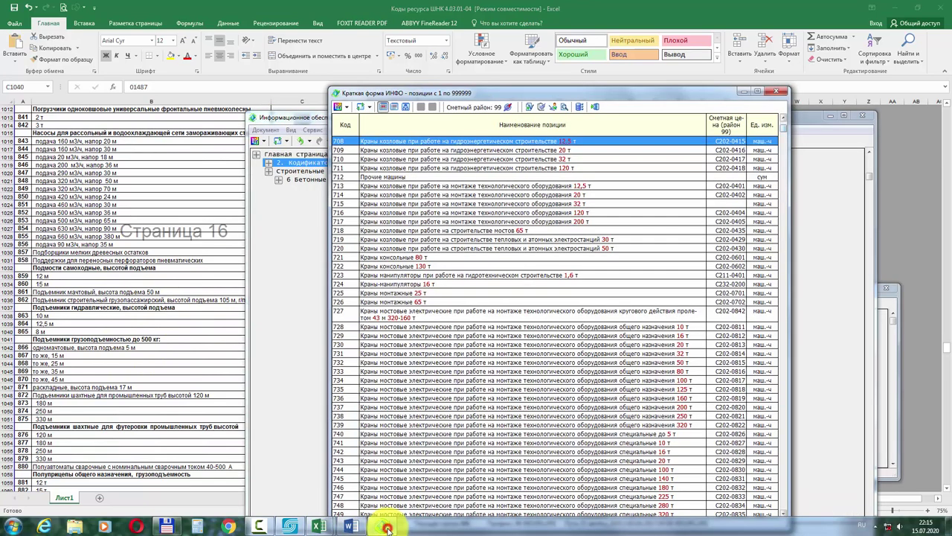
Step: Browse the ABC INFO position list from the gantry crane codes down to the welded steel pipe codes around 37004
scroll(485, 291, down, 4)
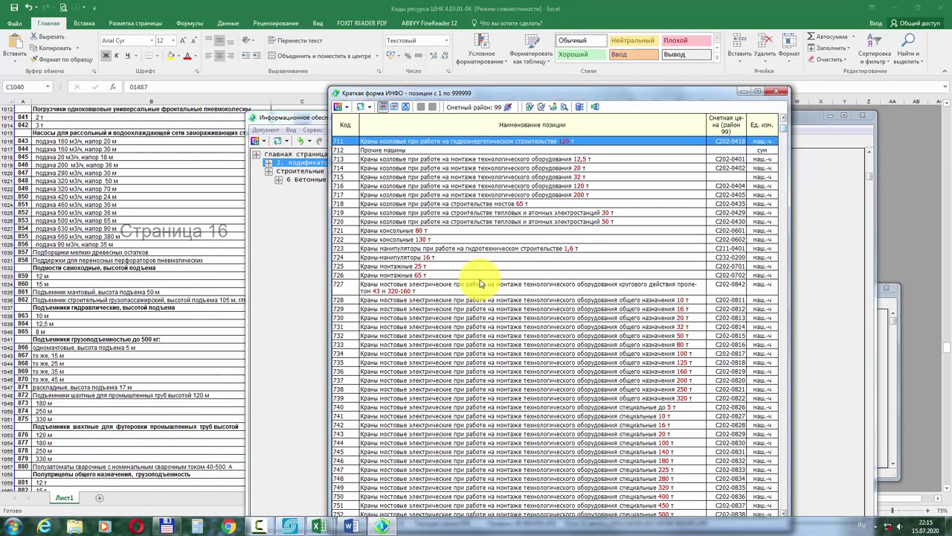
scroll(654, 288, down, 5)
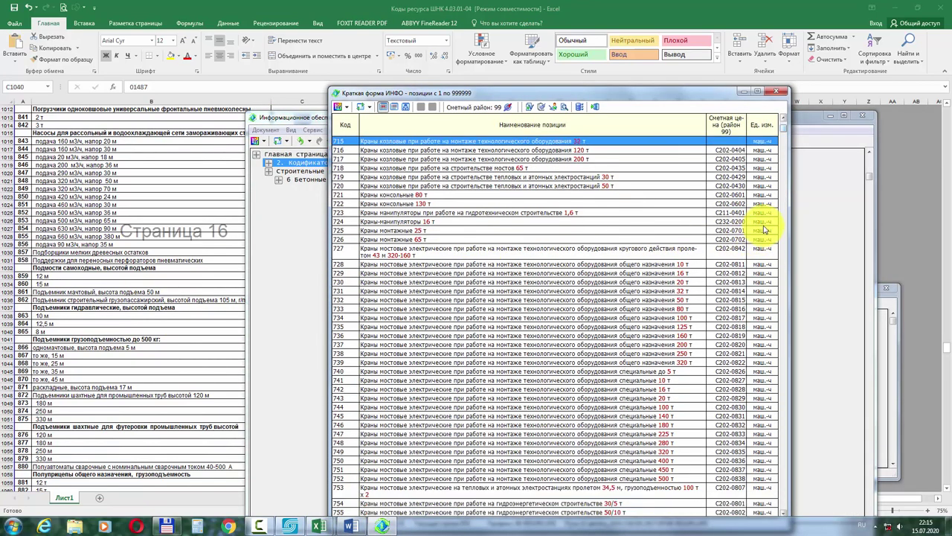
drag(782, 130, 799, 218)
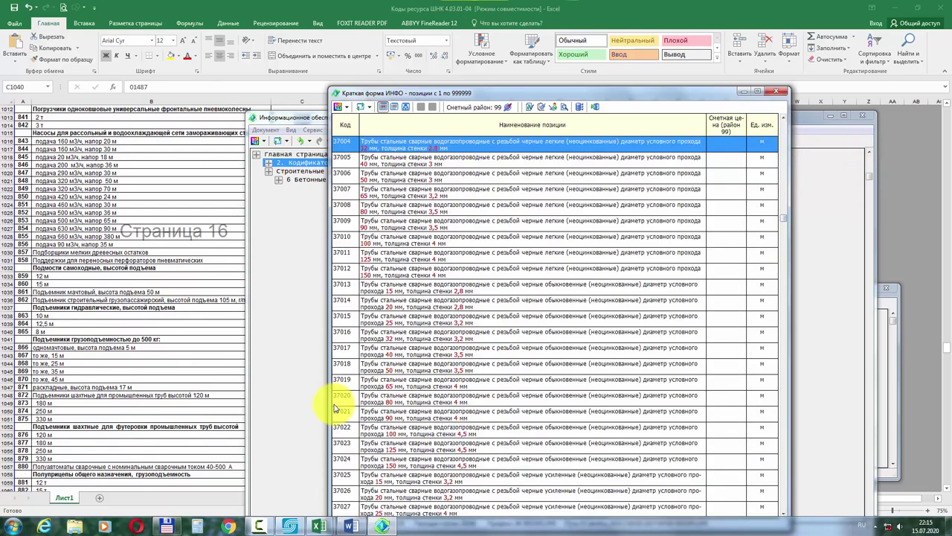
Step: Switch to the Word document "Мет рек по кодификации" and review the title page of the resource coding recommendations
click(350, 527)
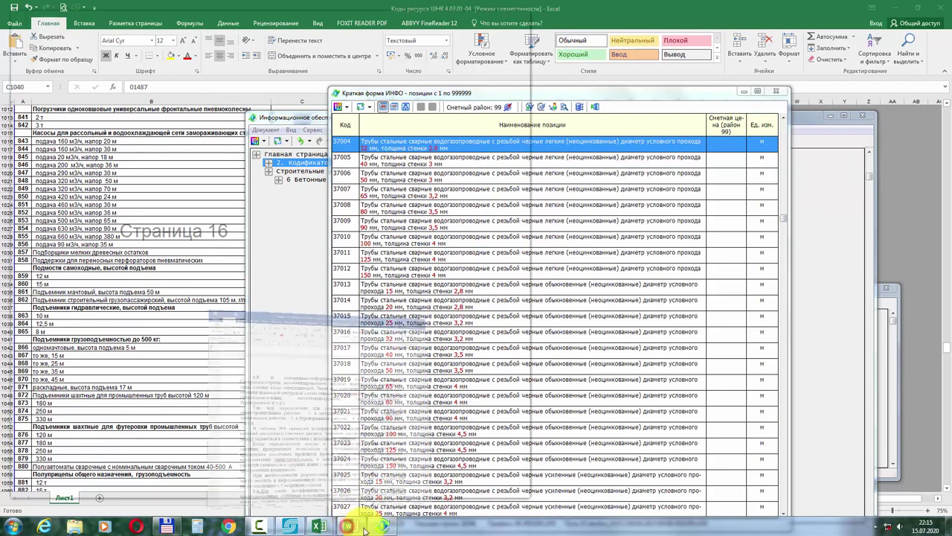
scroll(272, 204, up, 20)
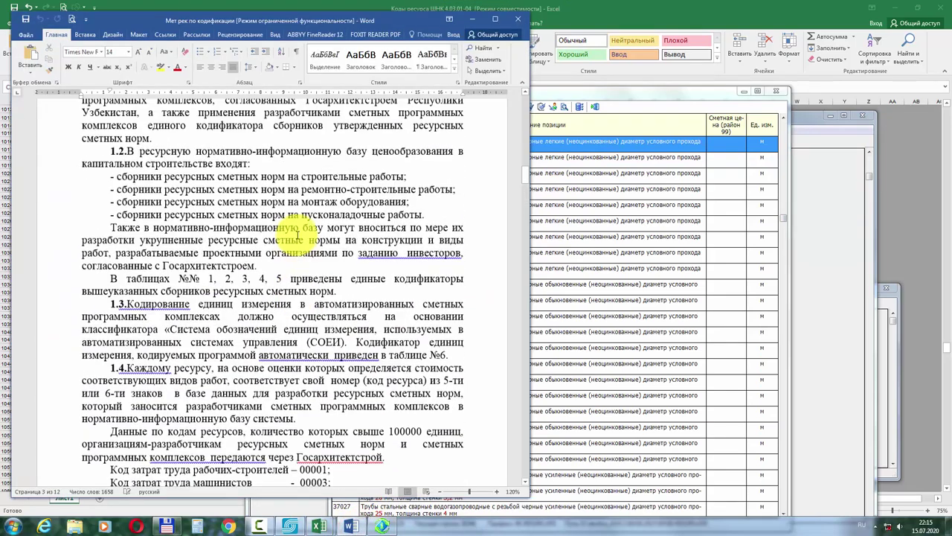
scroll(312, 240, up, 5)
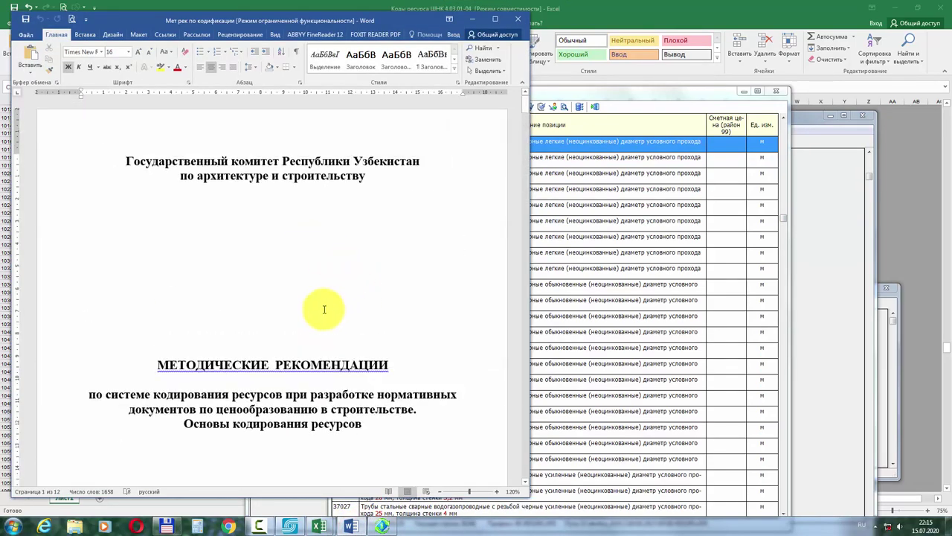
click(278, 287)
scroll(320, 342, down, 2)
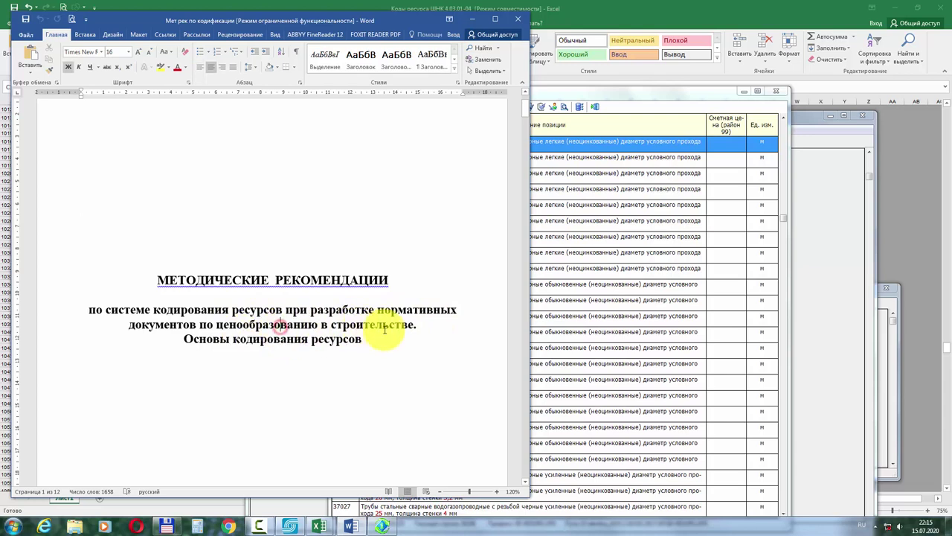
click(265, 343)
scroll(335, 281, down, 3)
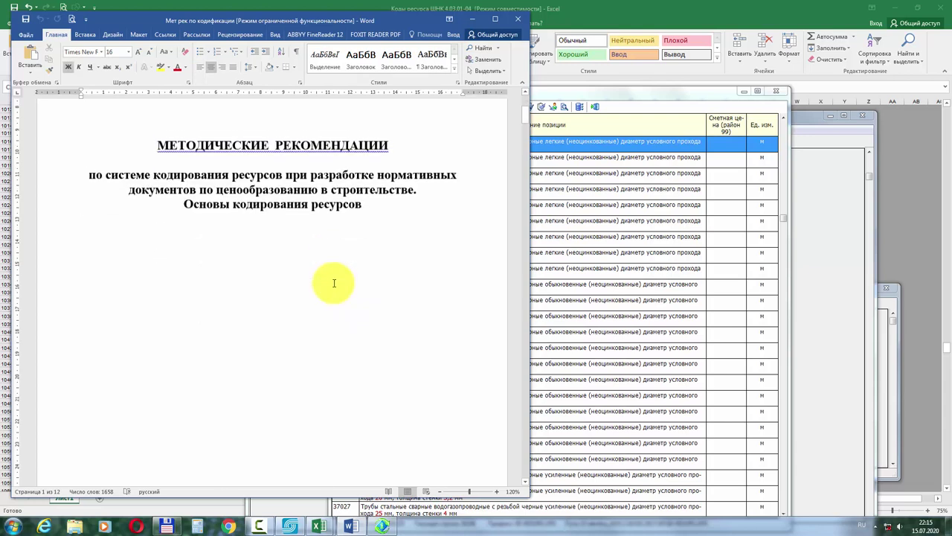
Step: Go to section 1.2 and examine the list of resource estimate norm collections included in the normative base
scroll(337, 283, down, 15)
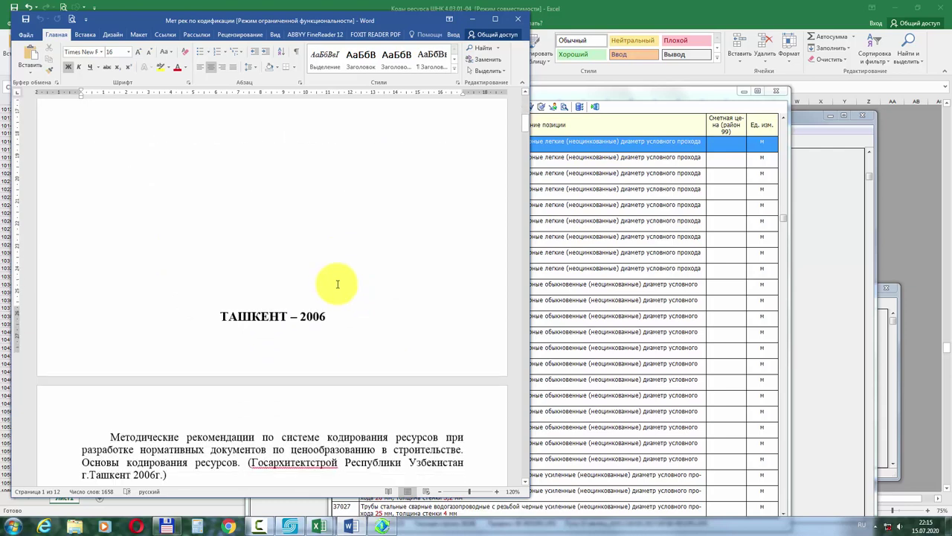
scroll(356, 278, down, 5)
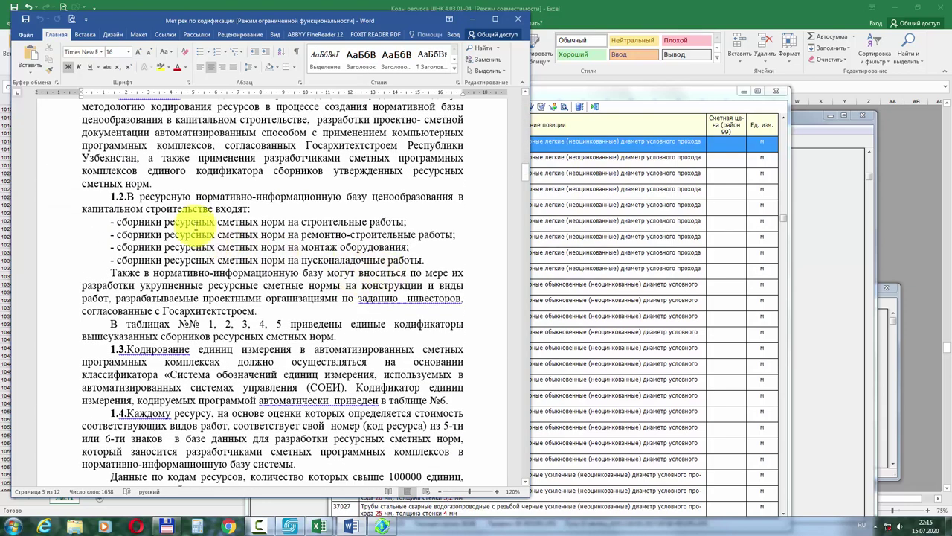
drag(109, 197, 401, 283)
click(338, 244)
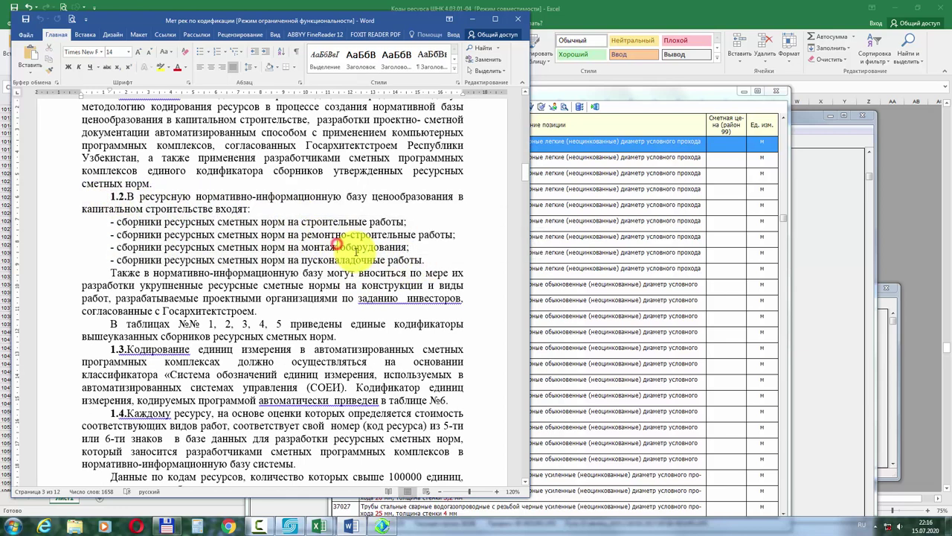
Step: Read section 1.4 on resource codes, including the labour codes for construction workers and machine operators
scroll(357, 253, down, 4)
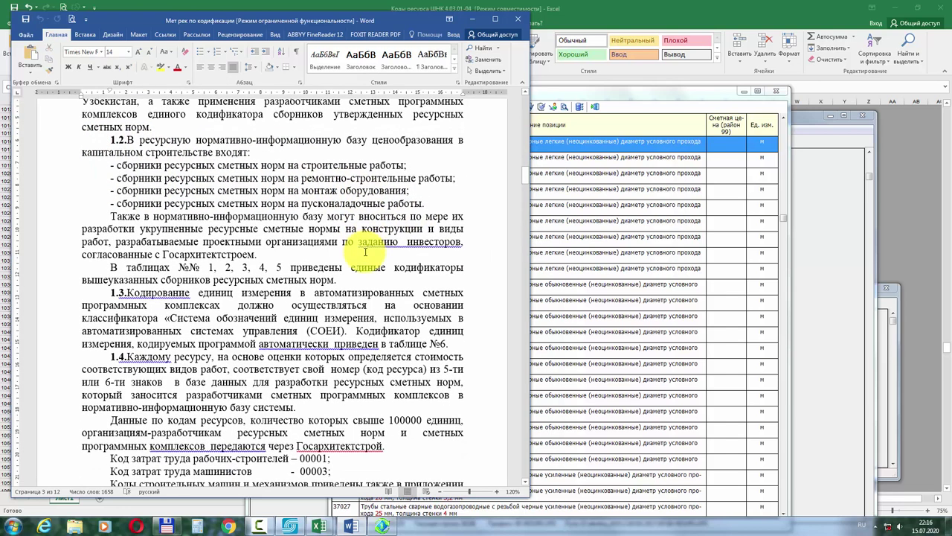
scroll(367, 253, down, 3)
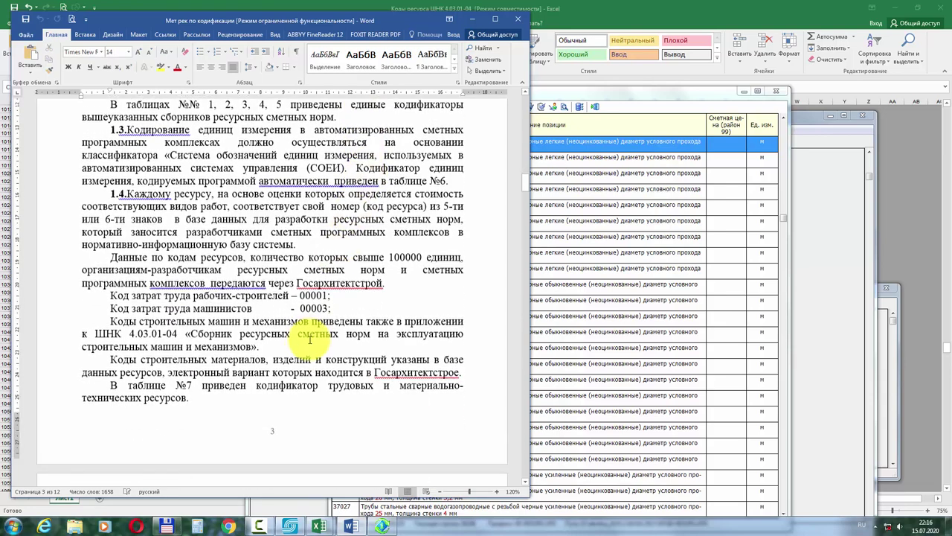
click(321, 290)
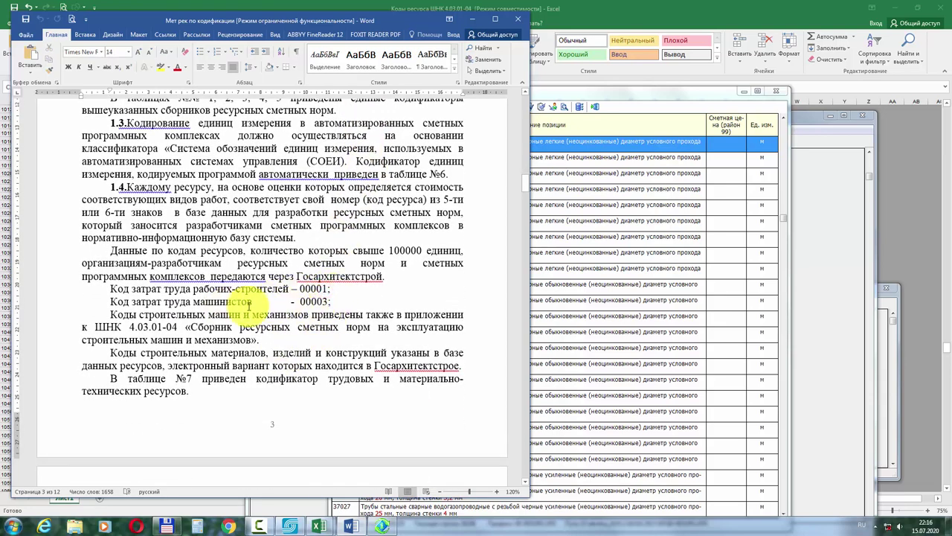
Step: Examine the determinant codes by type of work in section 1.5, highlighting the general construction and metal structures entries
scroll(380, 300, down, 3)
scroll(379, 300, down, 7)
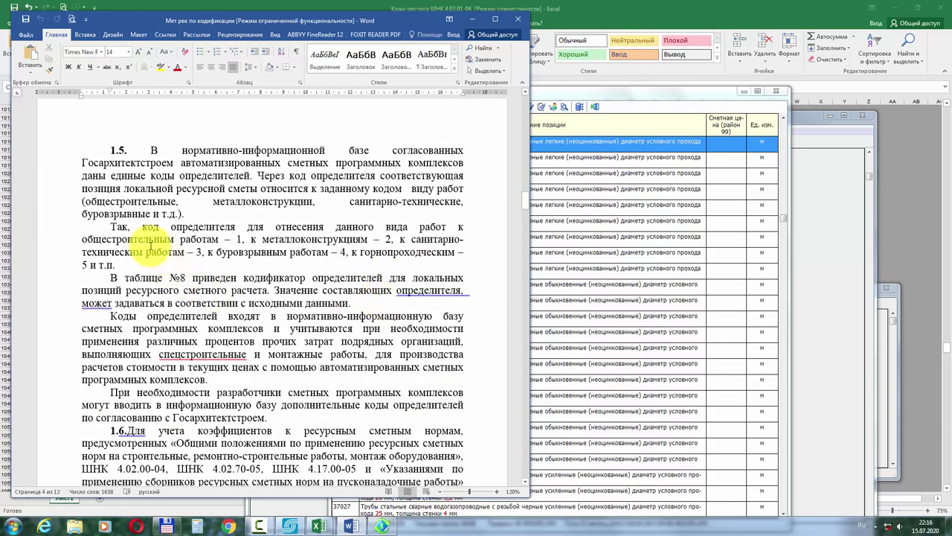
click(165, 240)
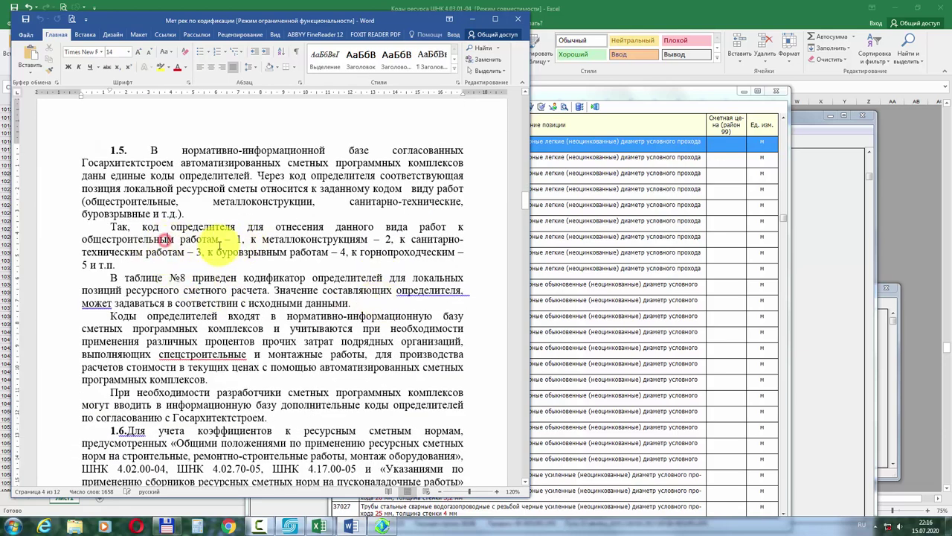
click(238, 239)
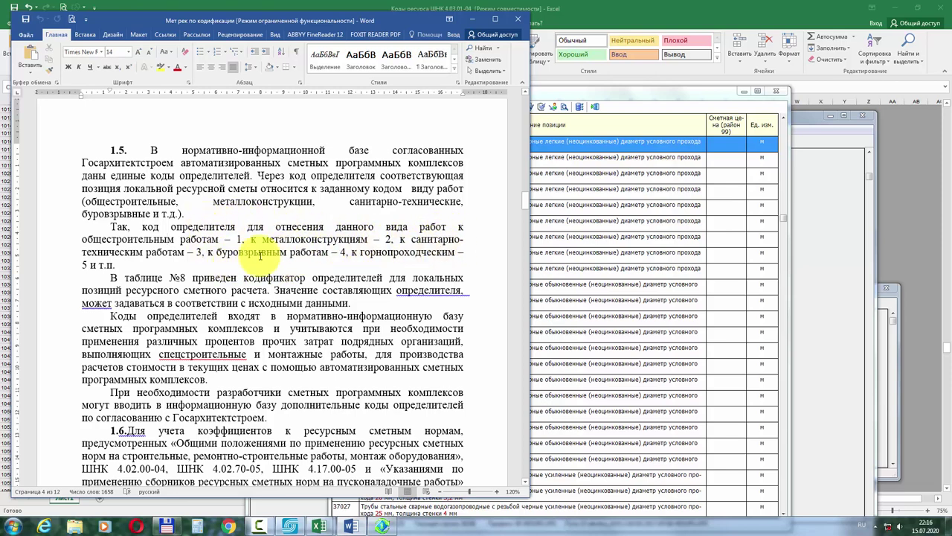
click(187, 252)
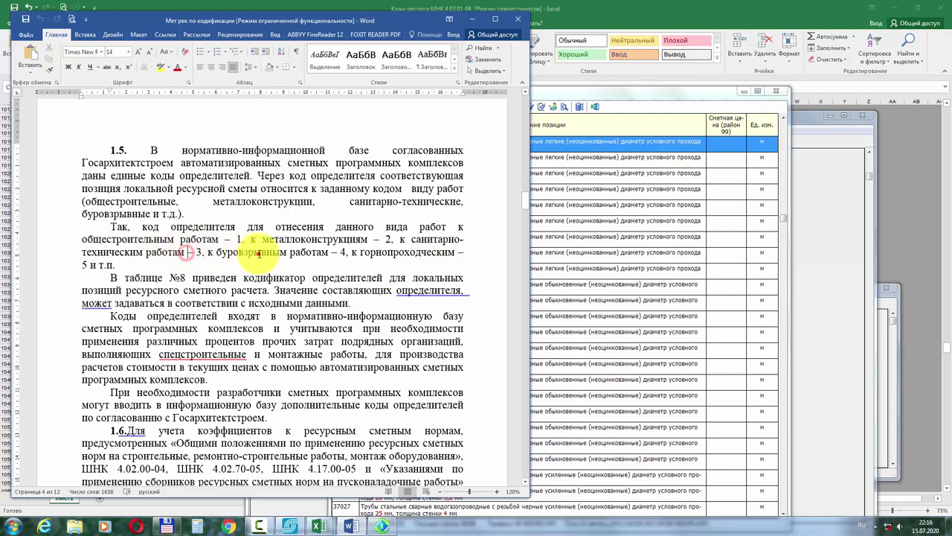
click(216, 226)
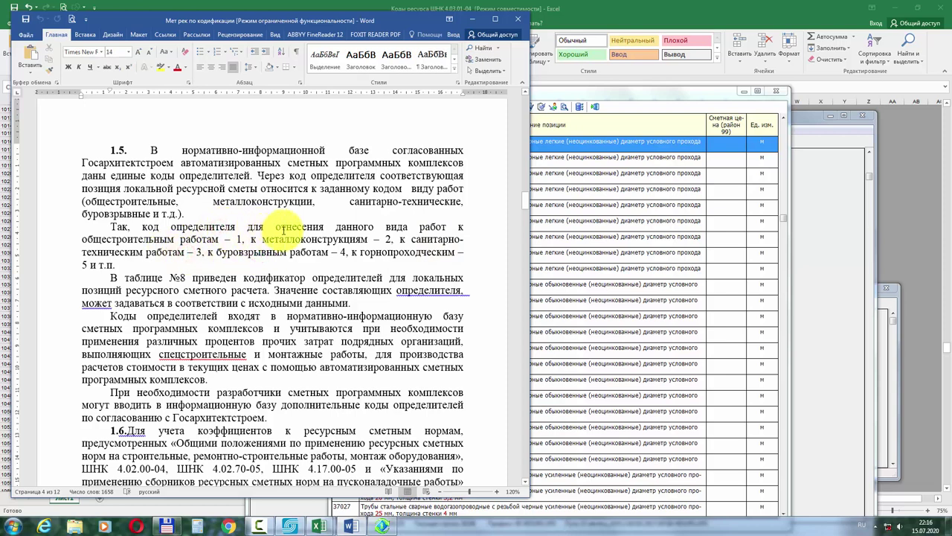
click(293, 226)
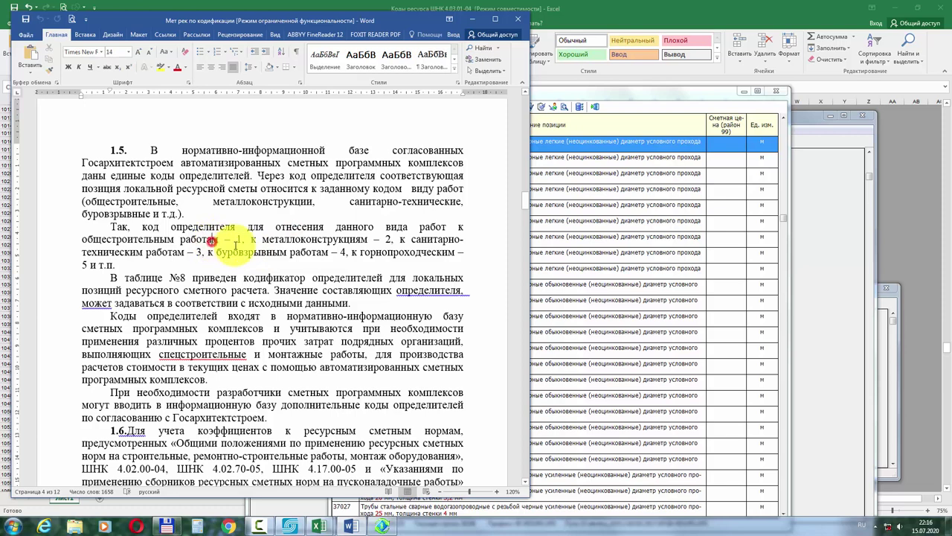
drag(243, 240, 84, 239)
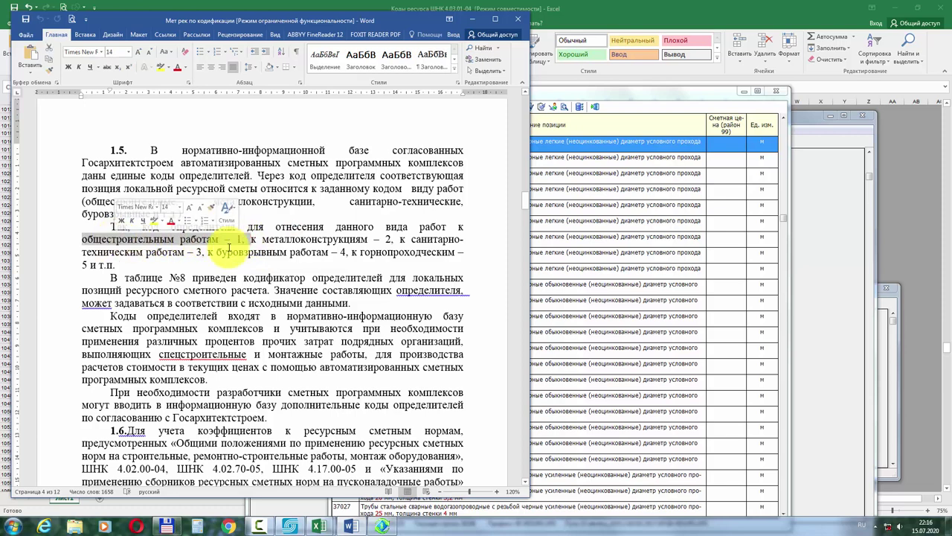
double_click(270, 240)
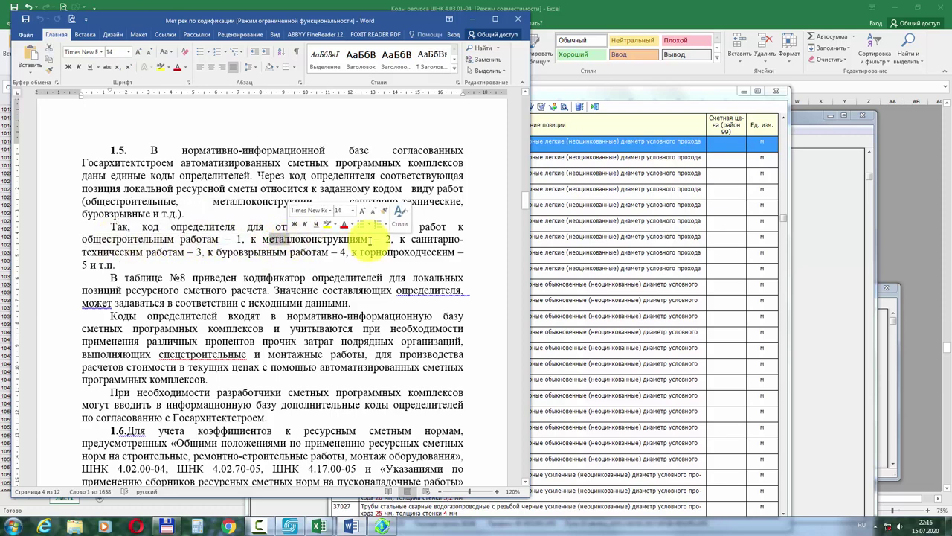
double_click(382, 240)
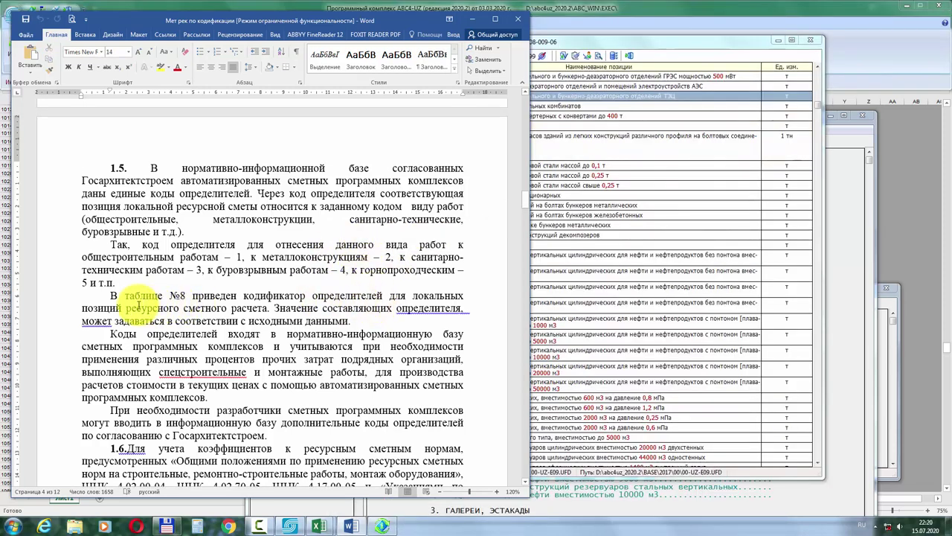
Step: Find Table №8, the codifier of determinants referenced in section 1.5, and check its general construction works row
click(152, 296)
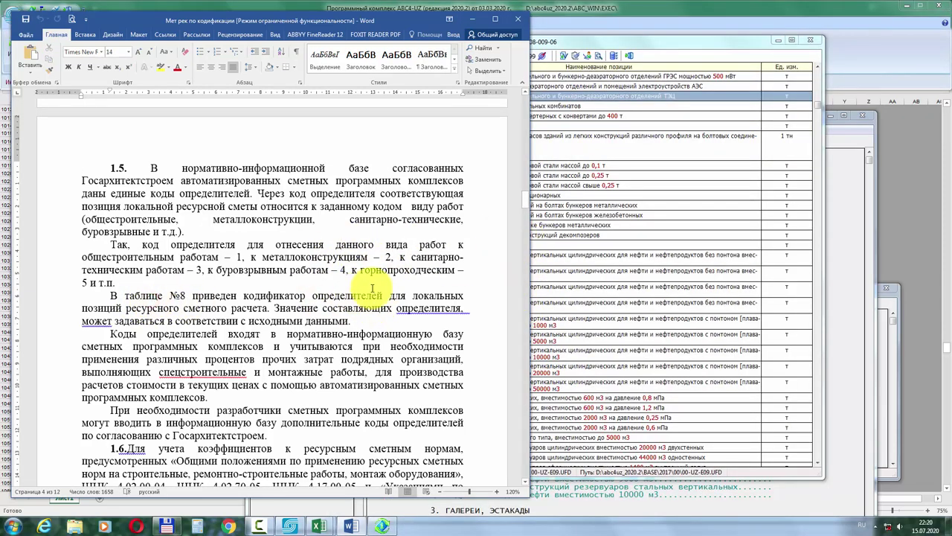
drag(527, 203, 510, 415)
click(313, 334)
scroll(312, 335, down, 4)
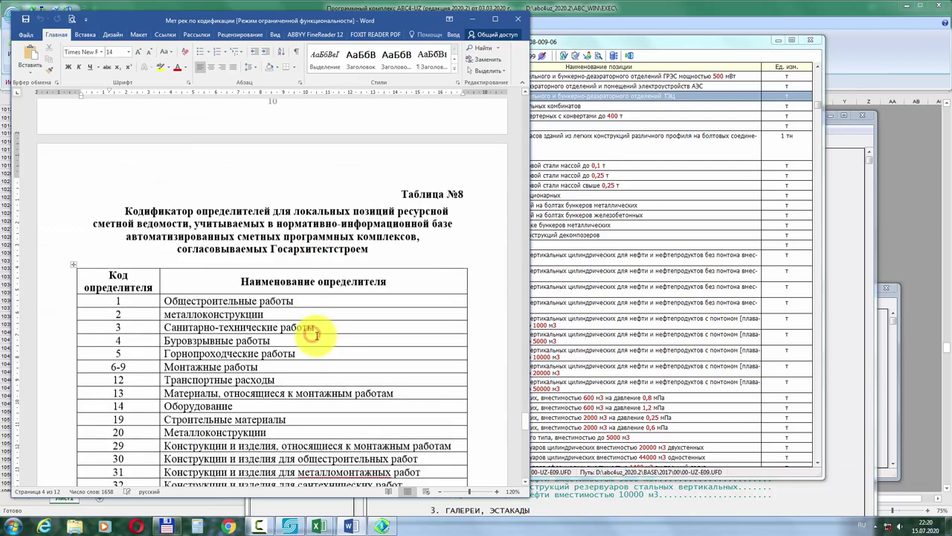
click(219, 234)
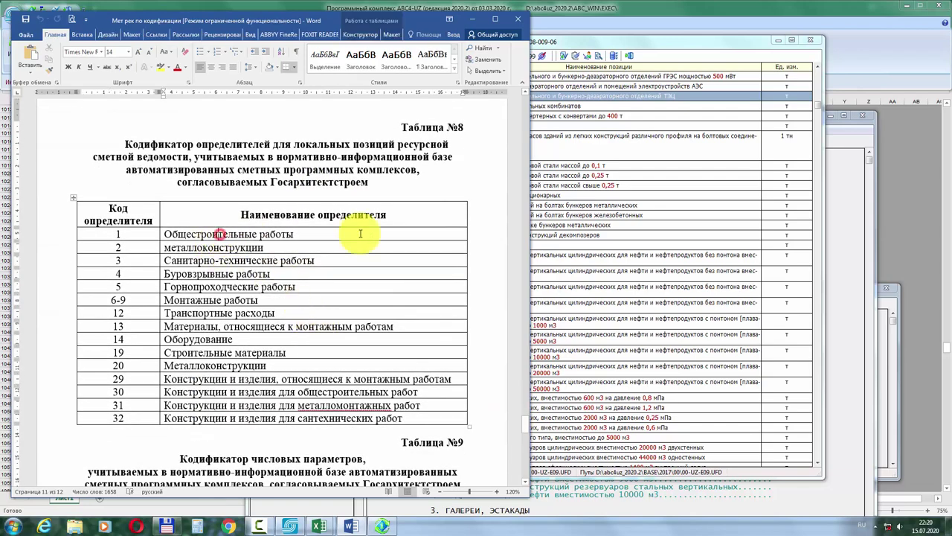
Step: In ABC INFO, open position E0601-001-01 from collection 6 on concrete structures, check its determinant, and close the detailed form
click(814, 42)
click(311, 181)
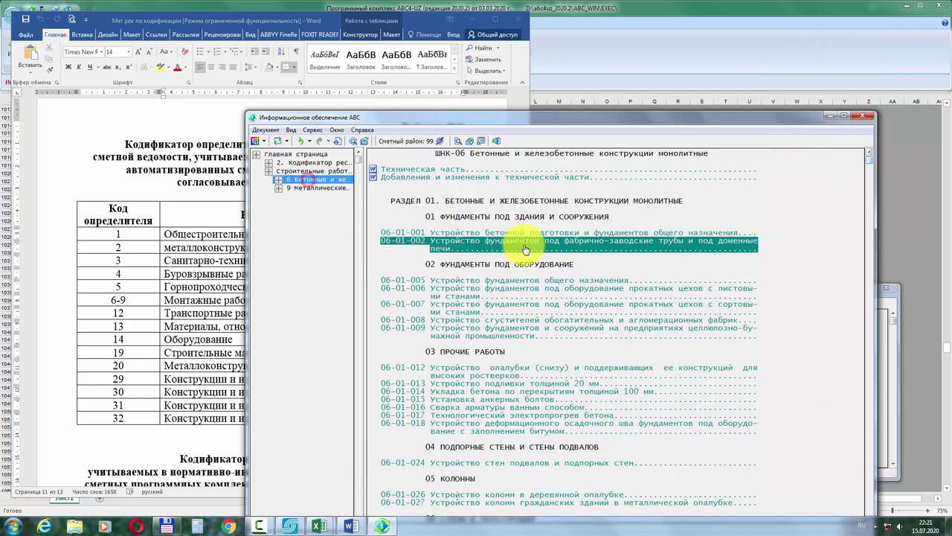
click(563, 235)
double_click(563, 235)
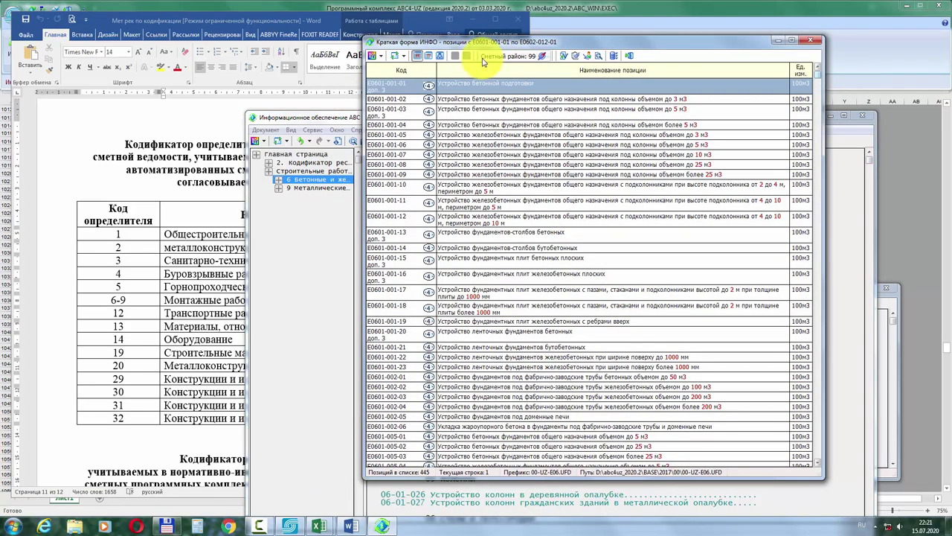
double_click(509, 87)
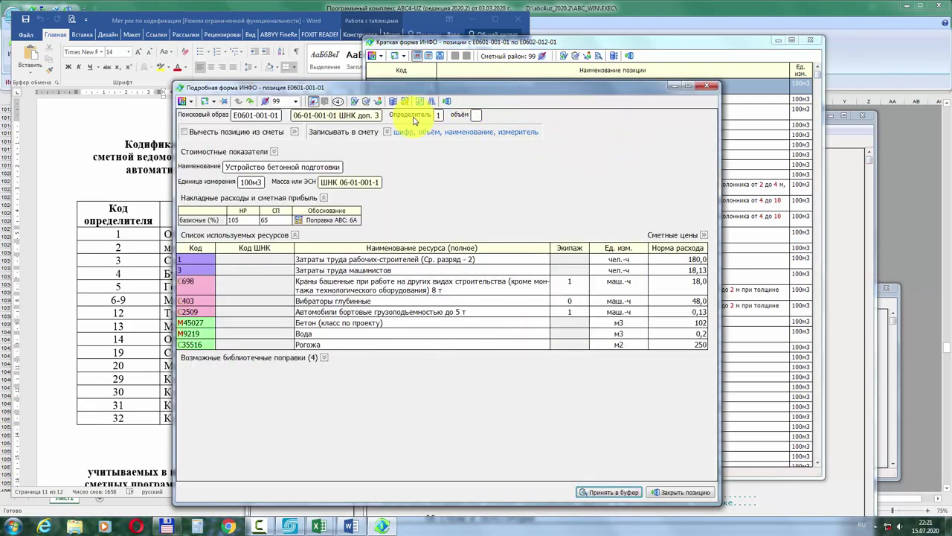
click(703, 87)
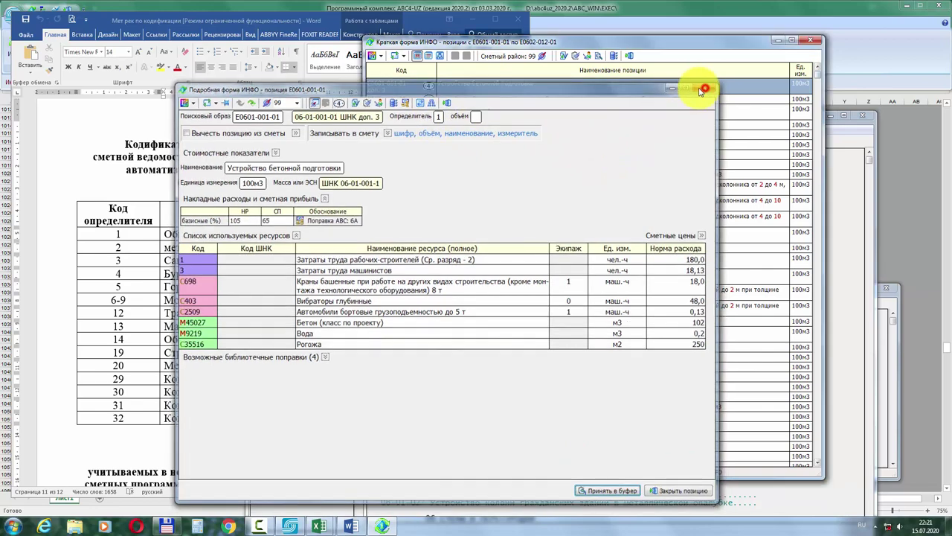
Step: Check the determinant of position E0901-001-01 in collection 9 on metal structures, close its form, and return to Table №8 in Word
click(298, 190)
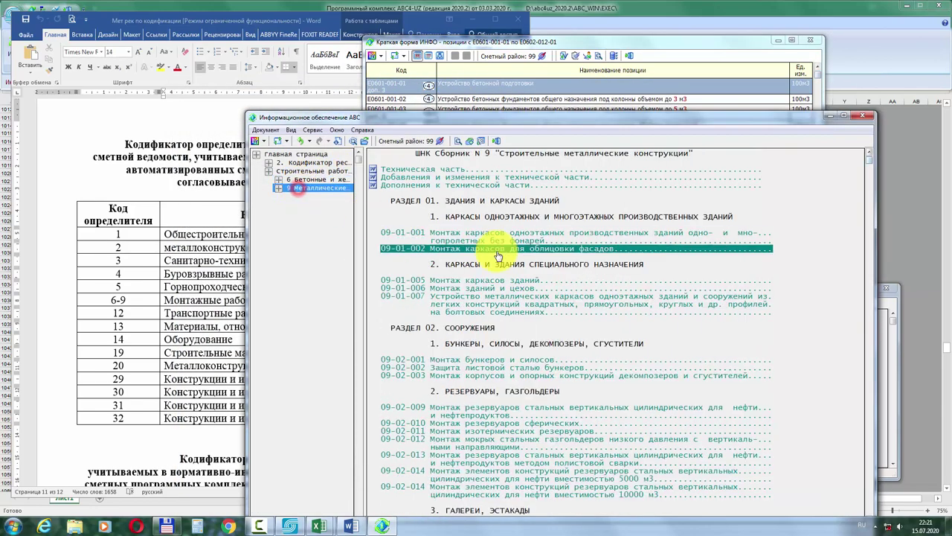
double_click(556, 260)
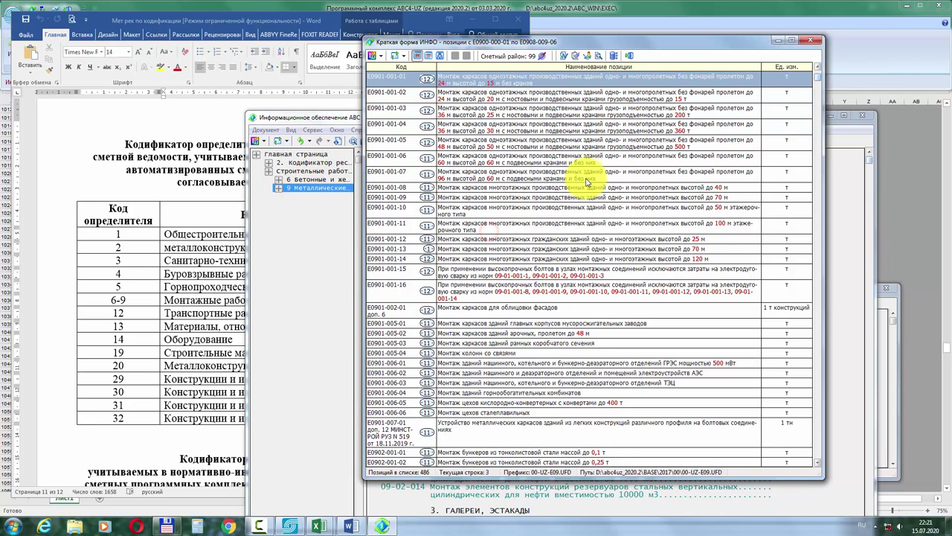
double_click(555, 79)
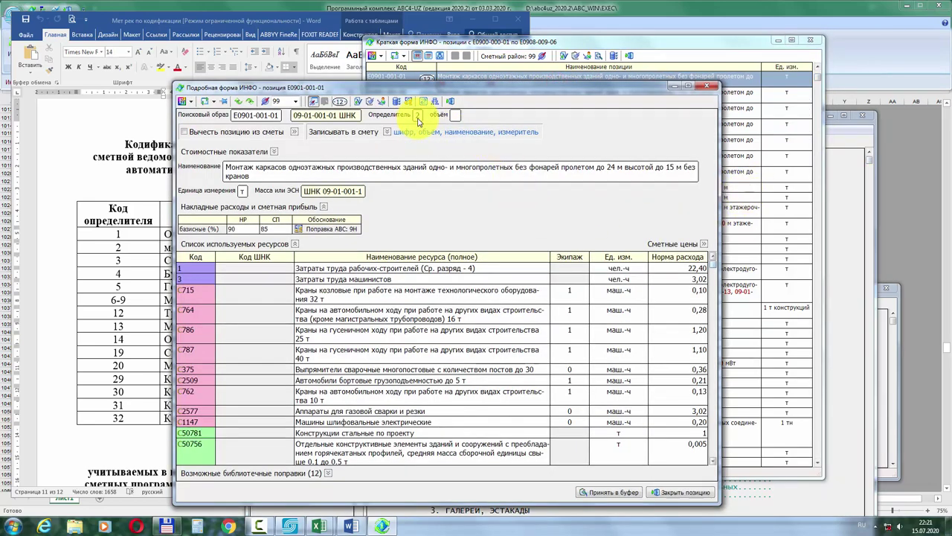
click(710, 88)
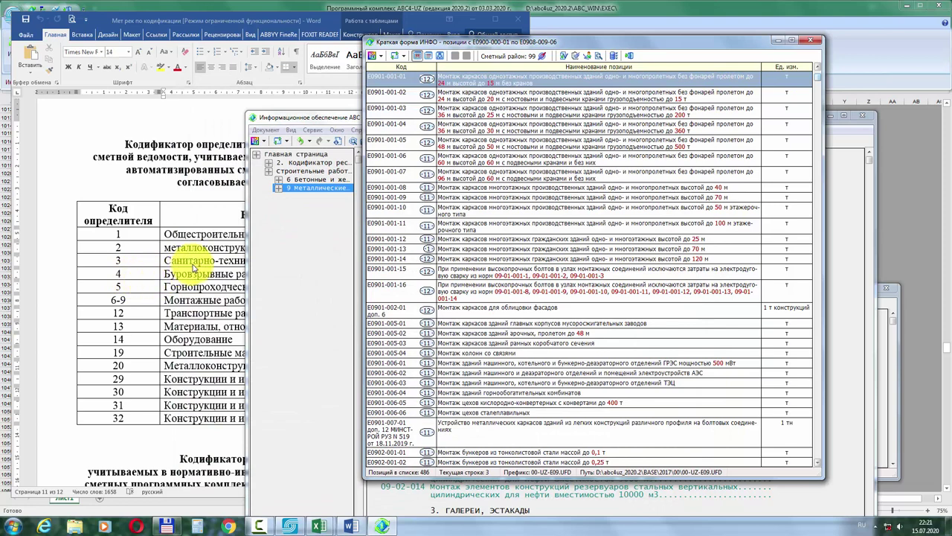
click(193, 302)
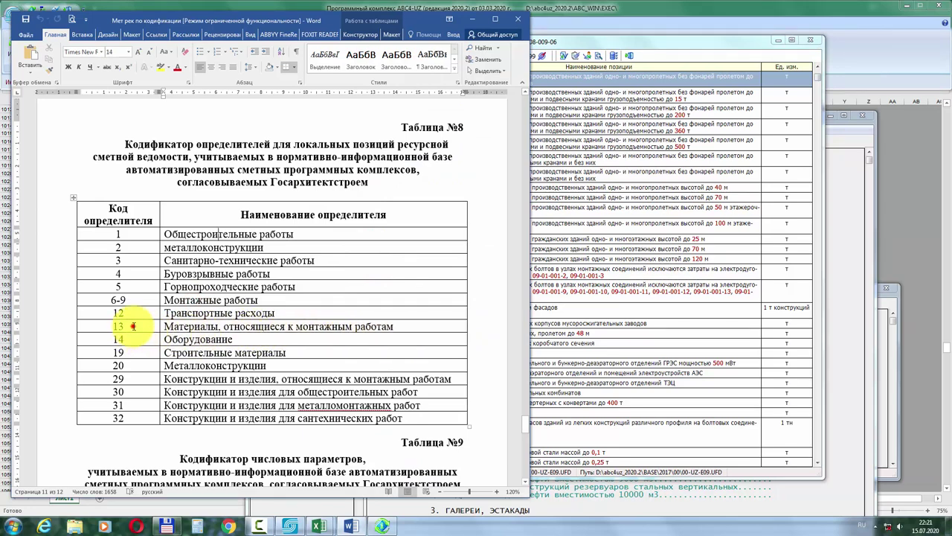
Step: Switch to ABC4-UZ, open the operational file abcwin.of, and open estimate Э101210 in the ABC editor
click(290, 526)
click(124, 57)
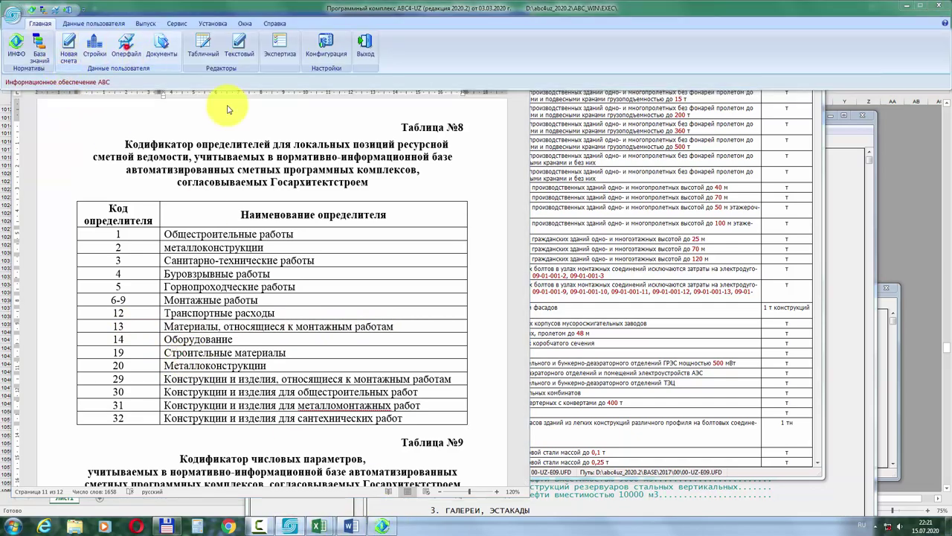
click(629, 161)
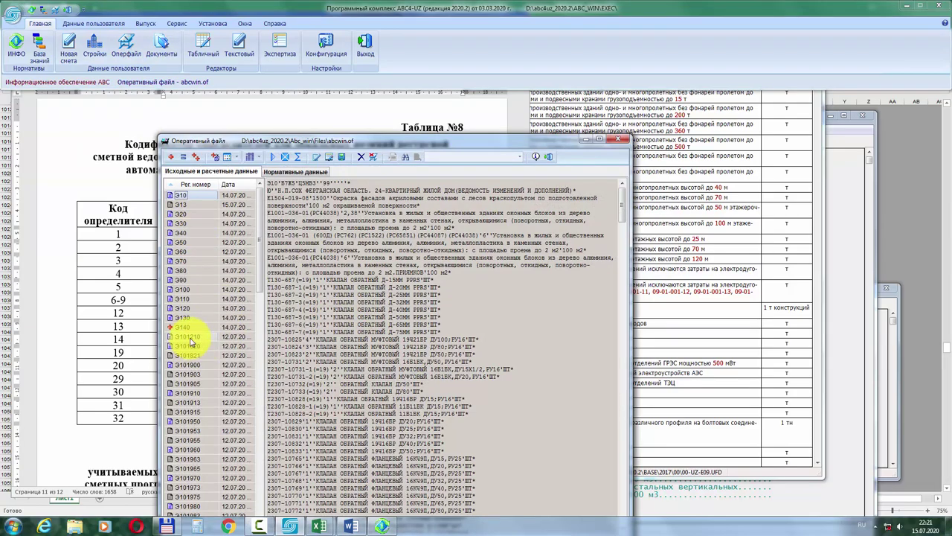
click(189, 340)
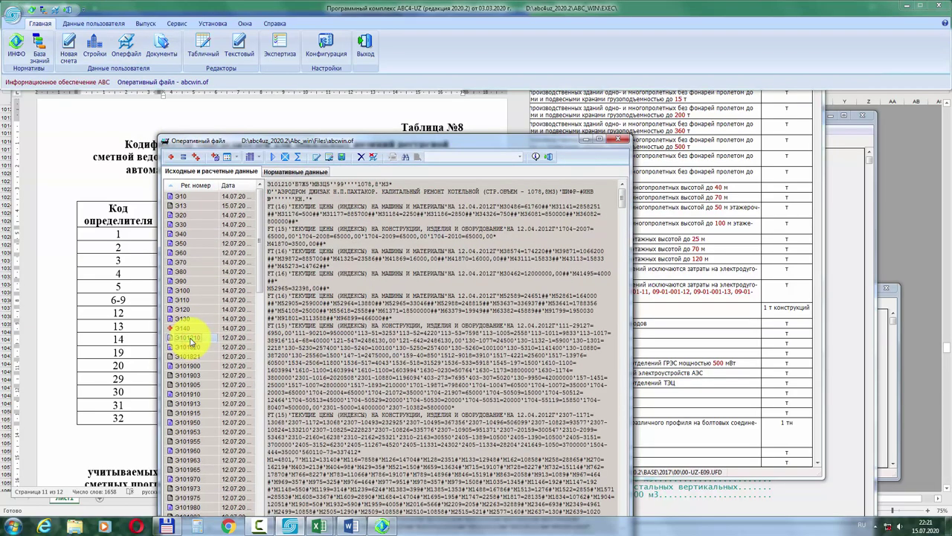
double_click(190, 340)
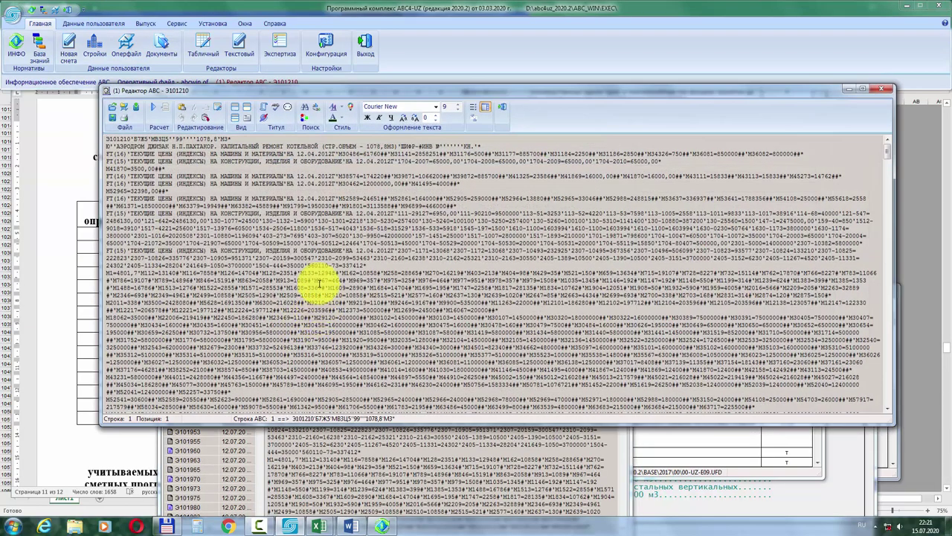
Step: Look through the lines of estimate Э101210 for price positions that carry a determinant in brackets, such as (=19) and (=20)
click(278, 241)
drag(306, 86, 307, 7)
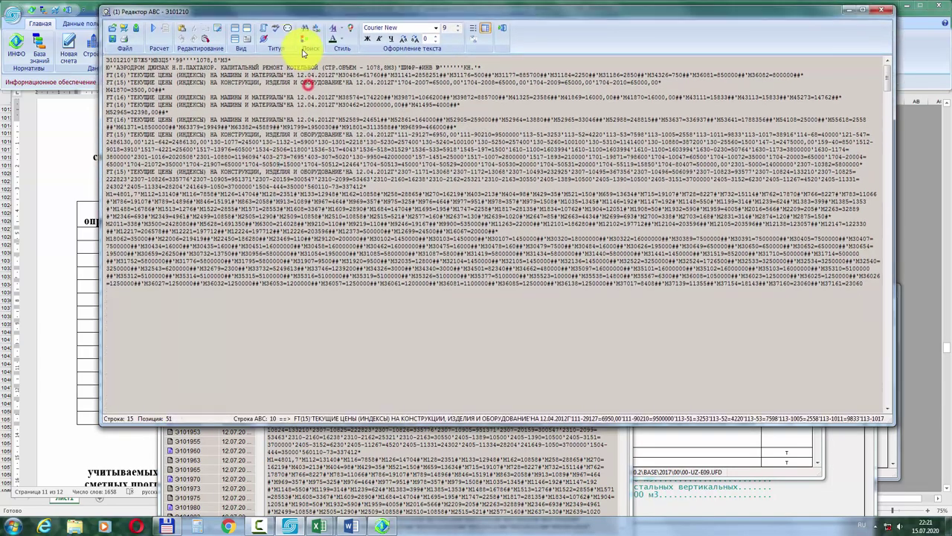
scroll(221, 323, down, 15)
scroll(228, 187, down, 14)
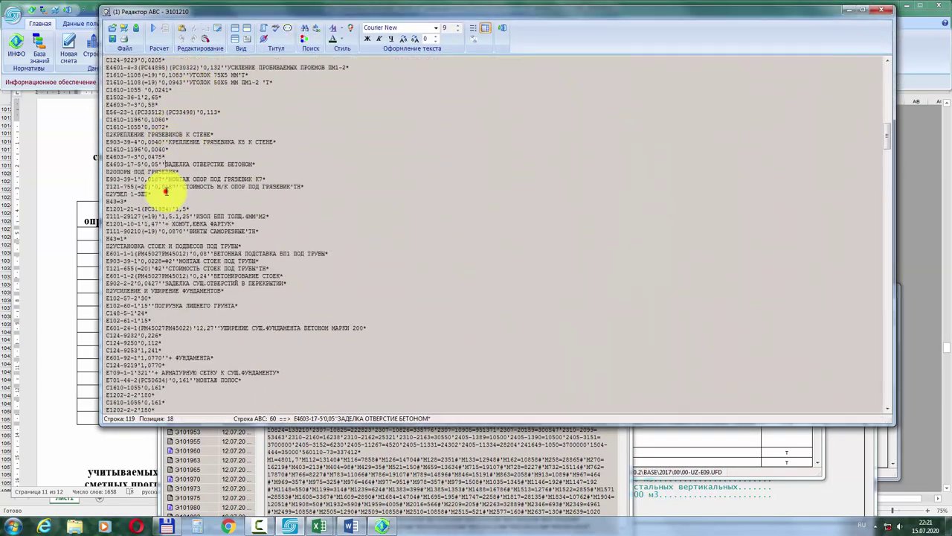
click(166, 190)
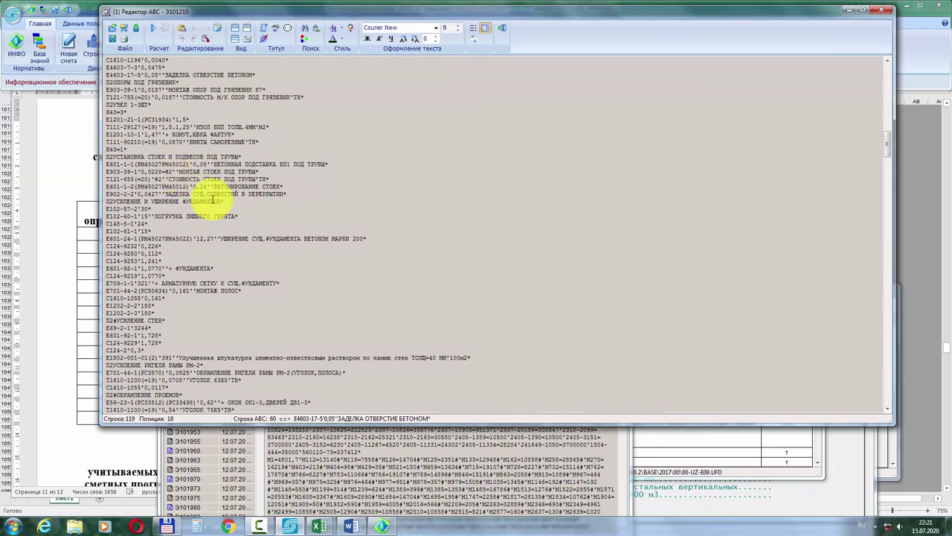
scroll(224, 223, down, 6)
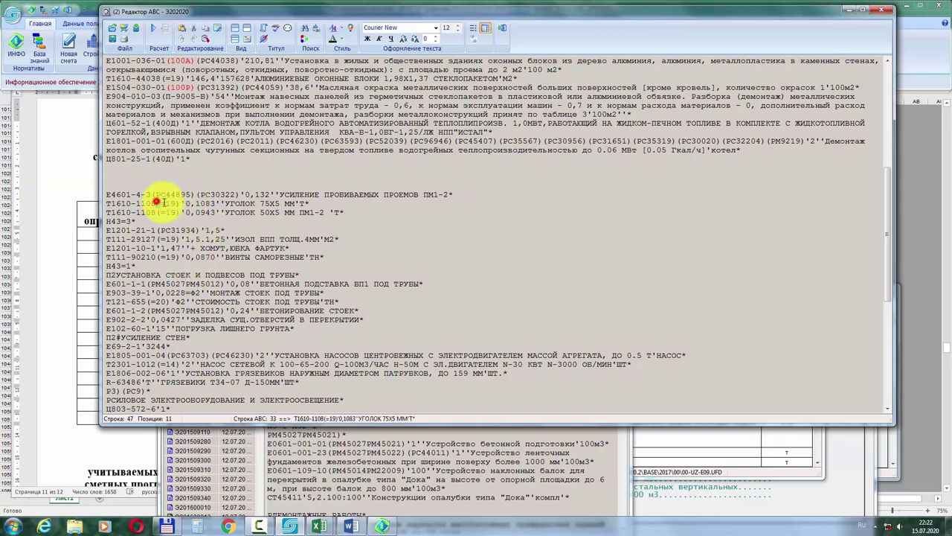
Step: In estimate Э202020, check the Т1610-1108(=19) angle steel line against the building materials row 19 of Table №8
click(231, 203)
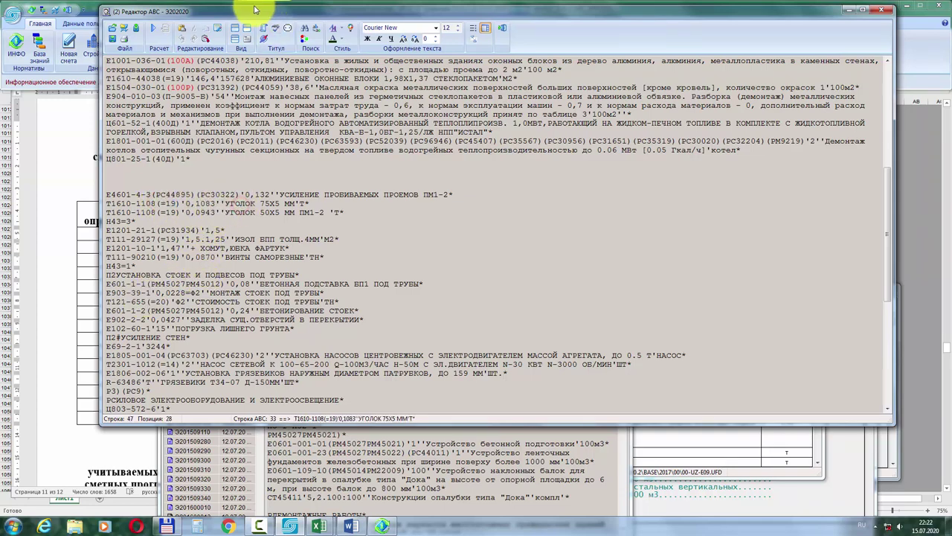
drag(249, 7, 456, 29)
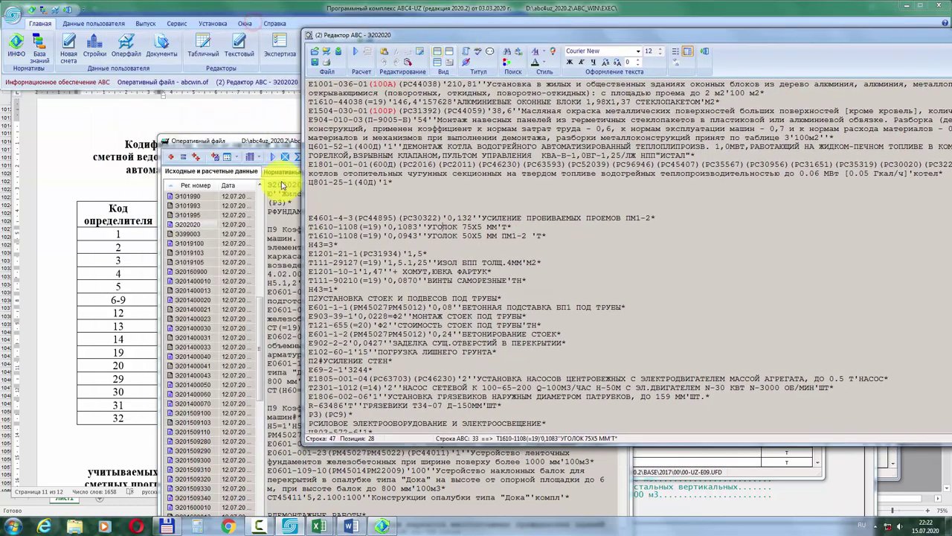
click(117, 352)
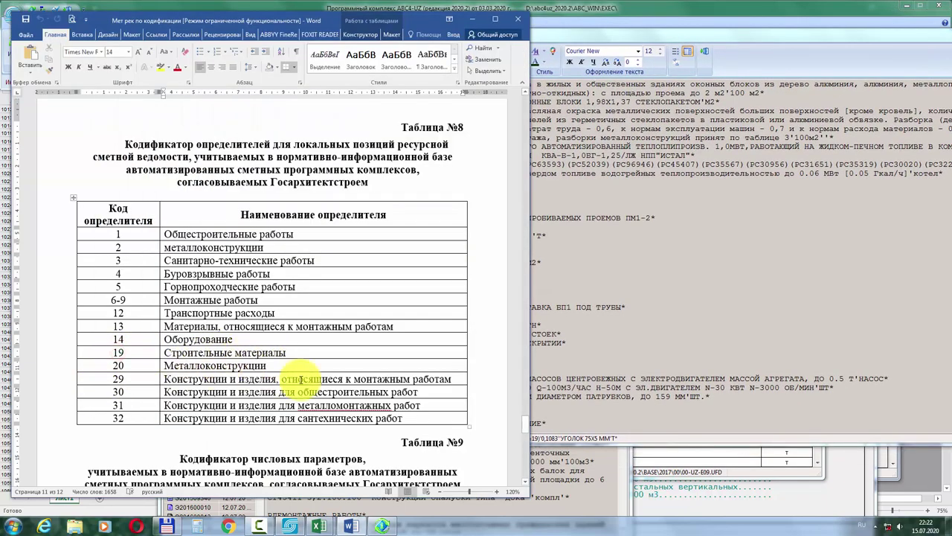
Step: Highlight the Т121-655(=20) pipe support cost line in estimate Э202020 and compare it with the metal structures row of Table №8
click(620, 292)
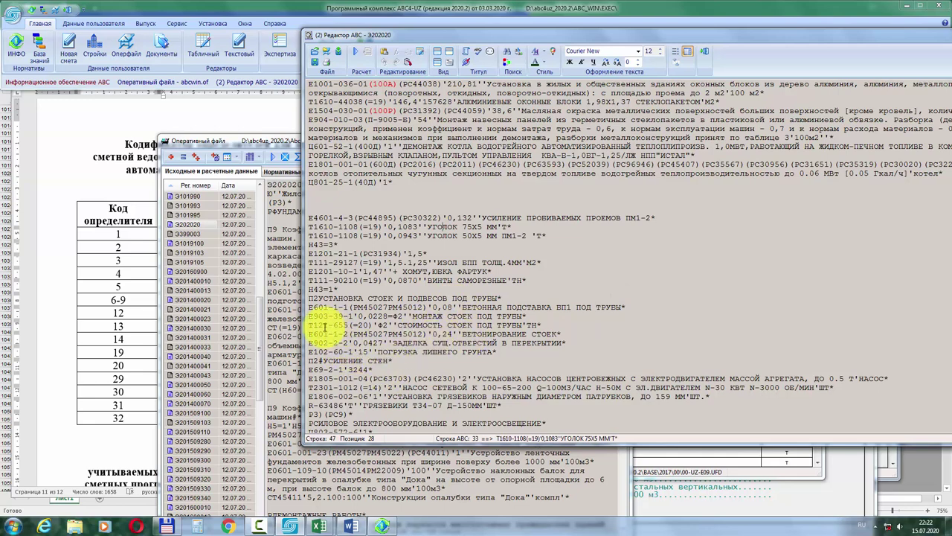
drag(308, 325, 568, 326)
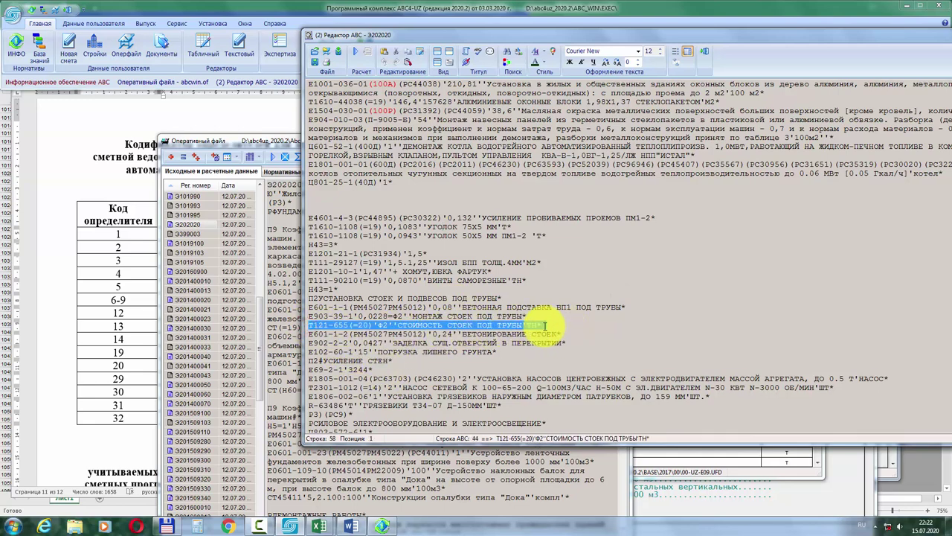
click(117, 344)
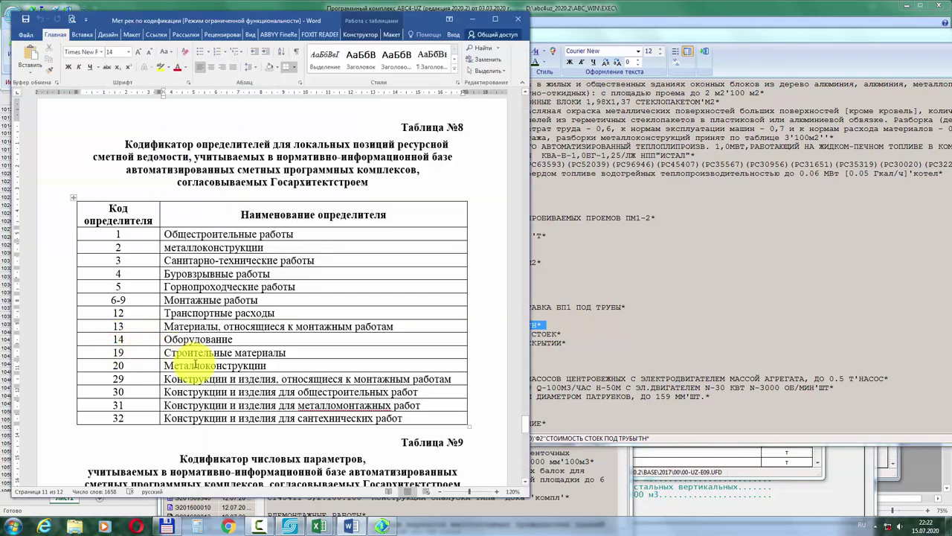
Step: Highlight the Т2301-1012(=14) network pump line in estimate Э202020 and return to Table №8 to compare its determinant
click(636, 307)
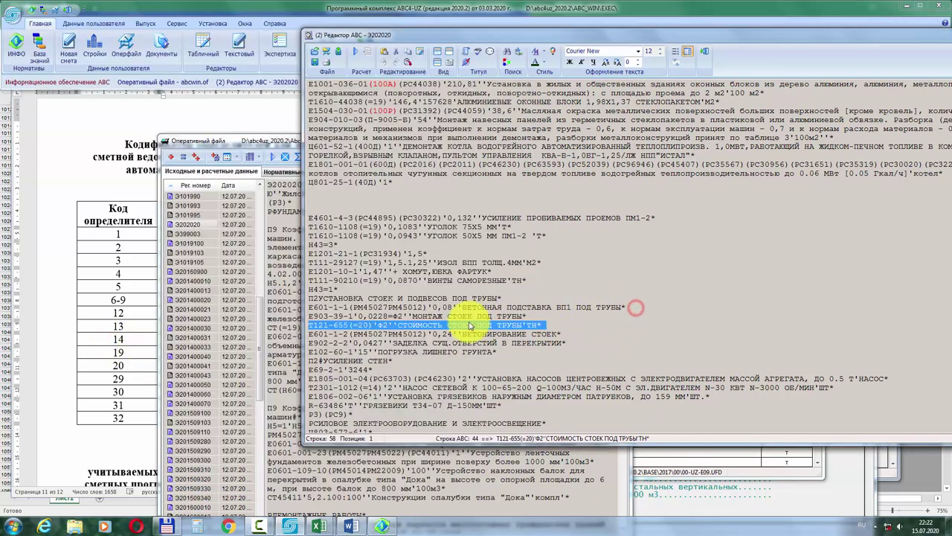
click(385, 272)
scroll(402, 279, down, 2)
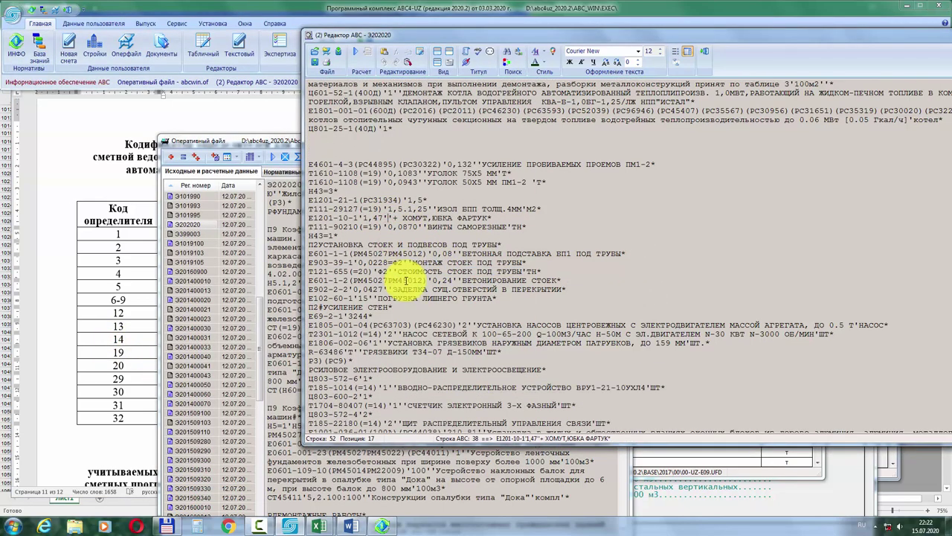
drag(311, 334, 542, 335)
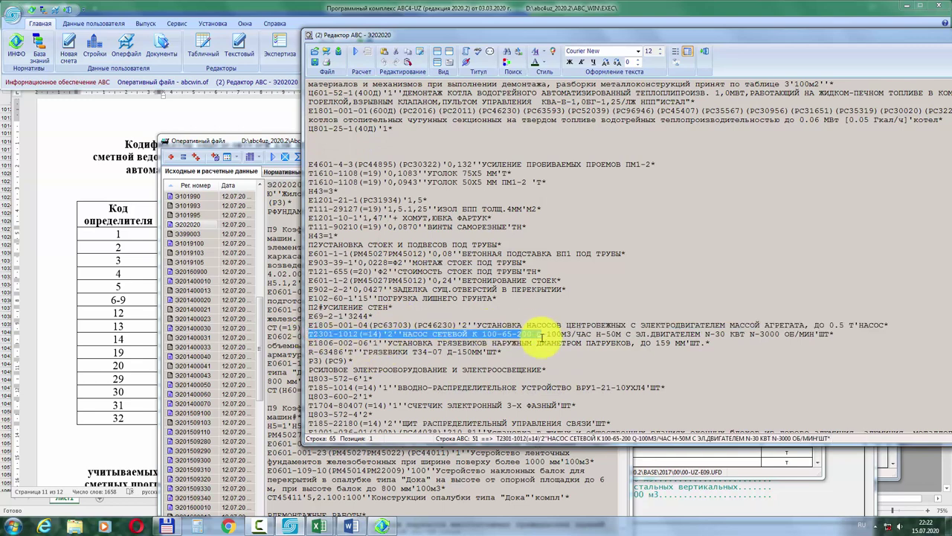
click(118, 287)
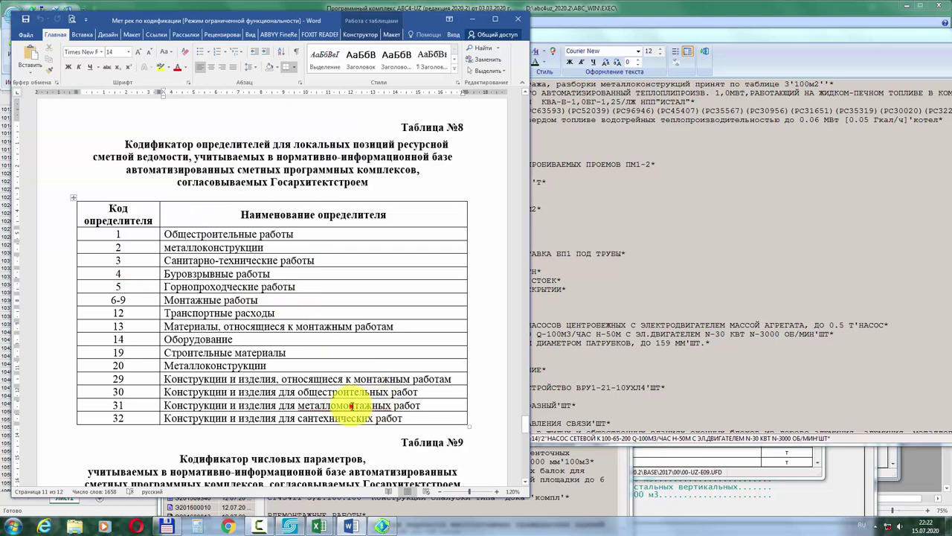
Step: Read section 1.6 of the coding recommendations on numeric parameter codes for coefficients to resource estimate norms
scroll(425, 349, up, 20)
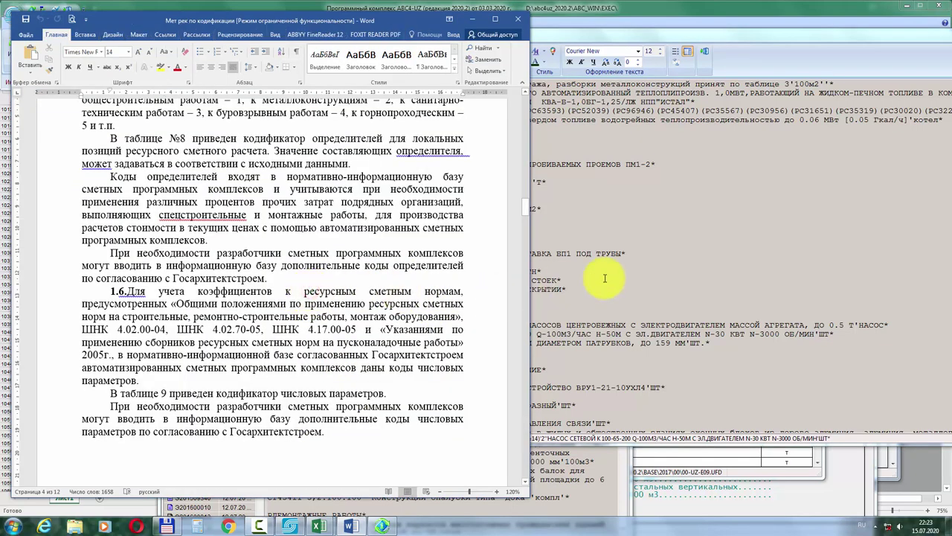
click(140, 333)
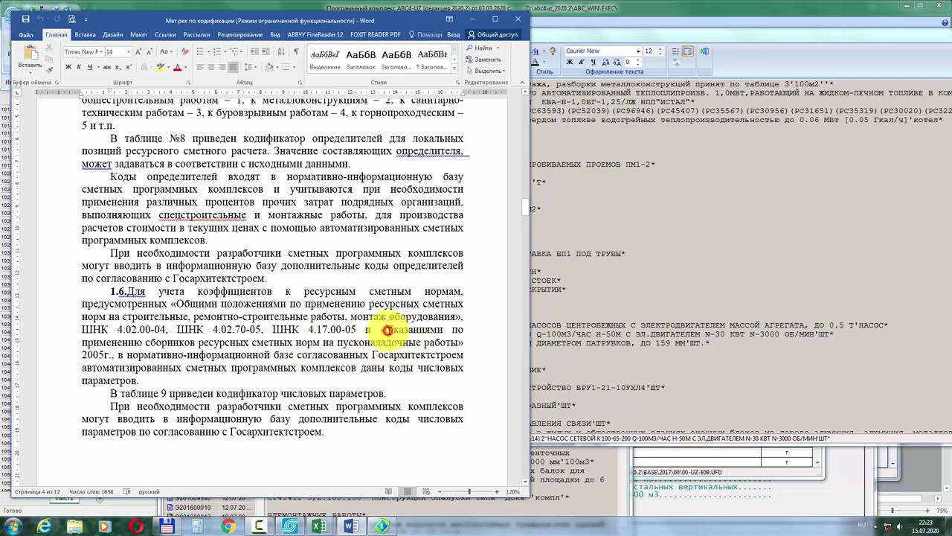
Step: Examine Table №1, the codifier of resource norm collections for construction works, starting with codes Е1 and Е2
scroll(380, 337, down, 8)
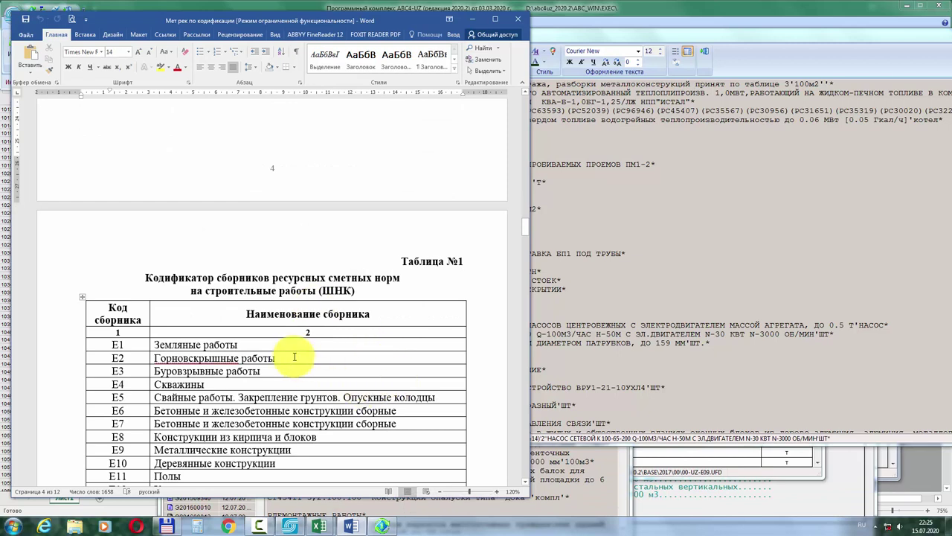
click(255, 337)
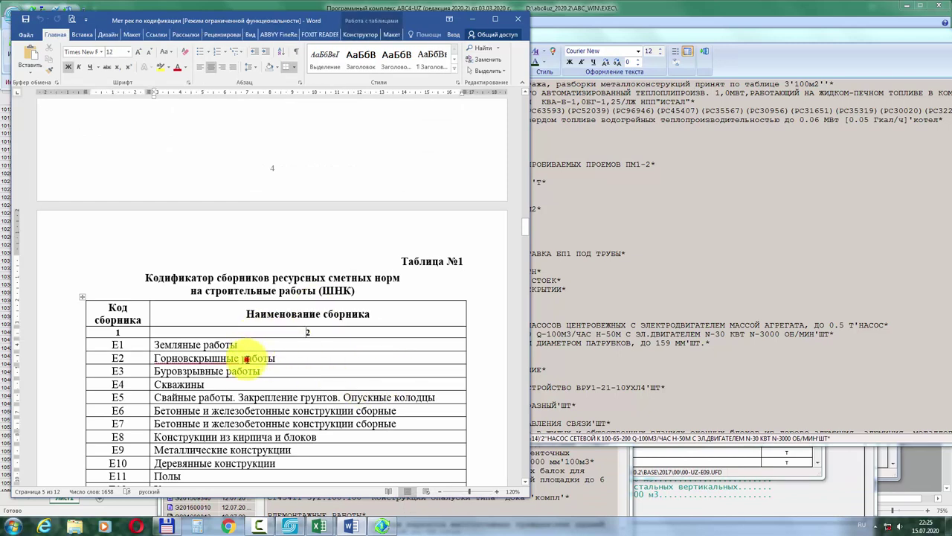
click(116, 344)
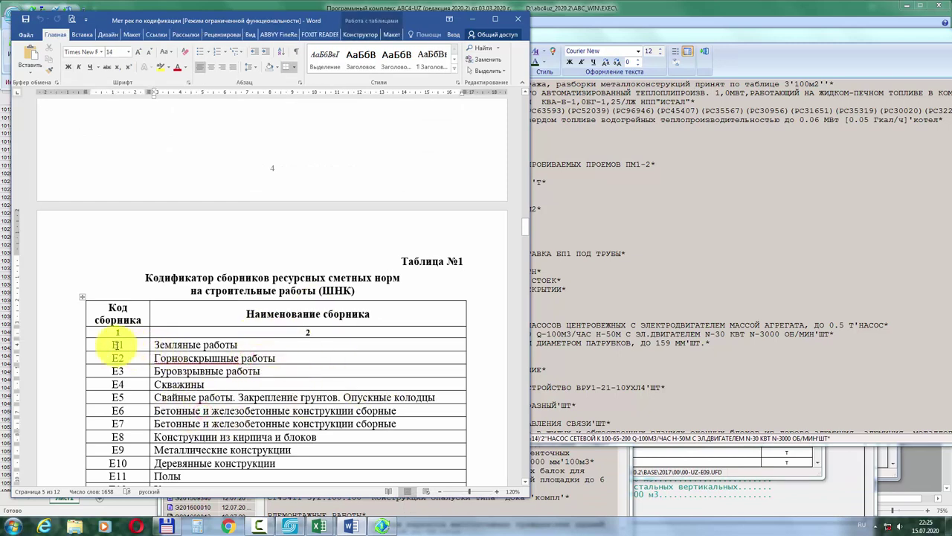
click(118, 357)
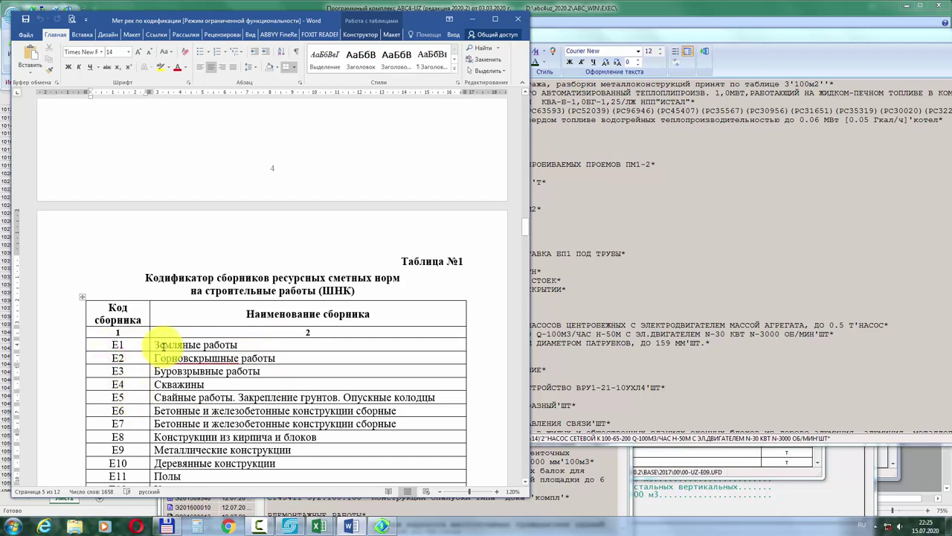
scroll(119, 345, down, 5)
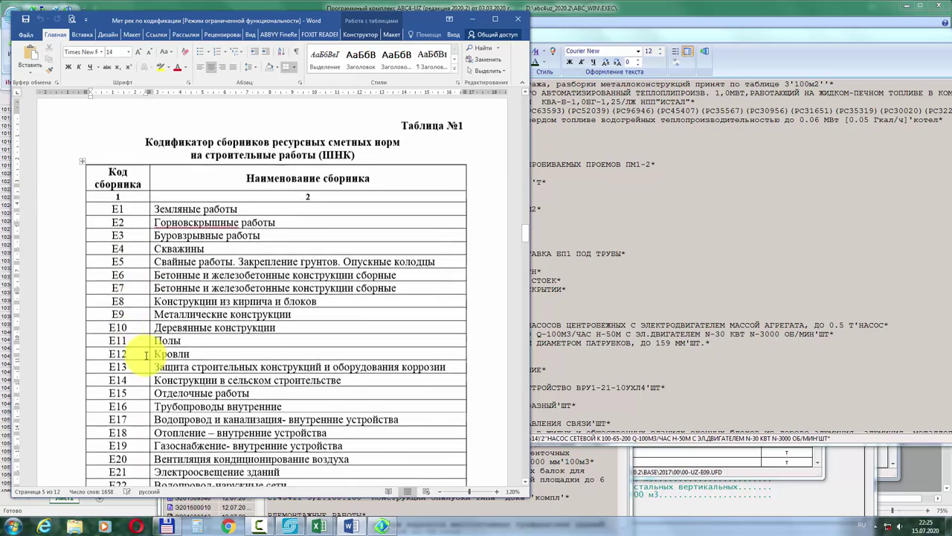
Step: Switch to the architectural part estimate in Excel and check position codes Е15-1-19-5 and Е63-7-5 on the LRV sheet
mouse_move(318, 526)
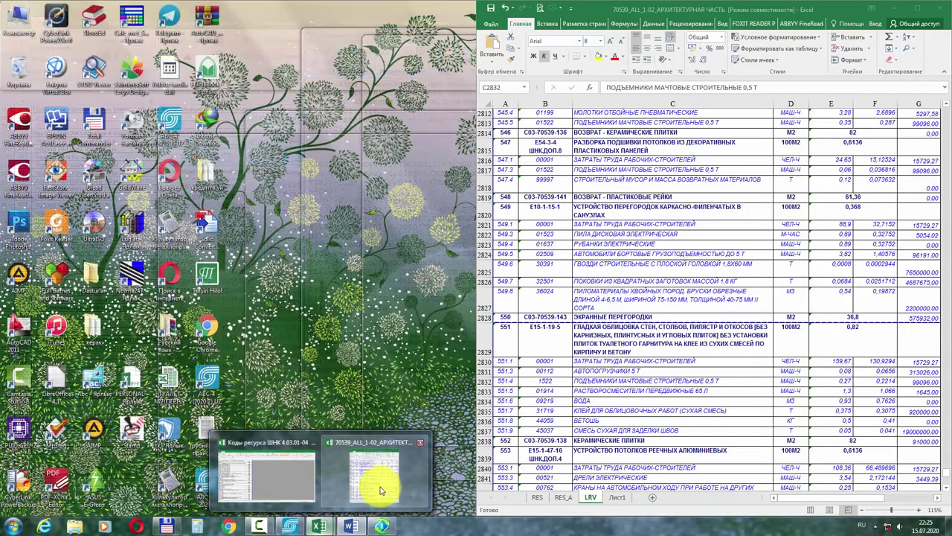
click(381, 489)
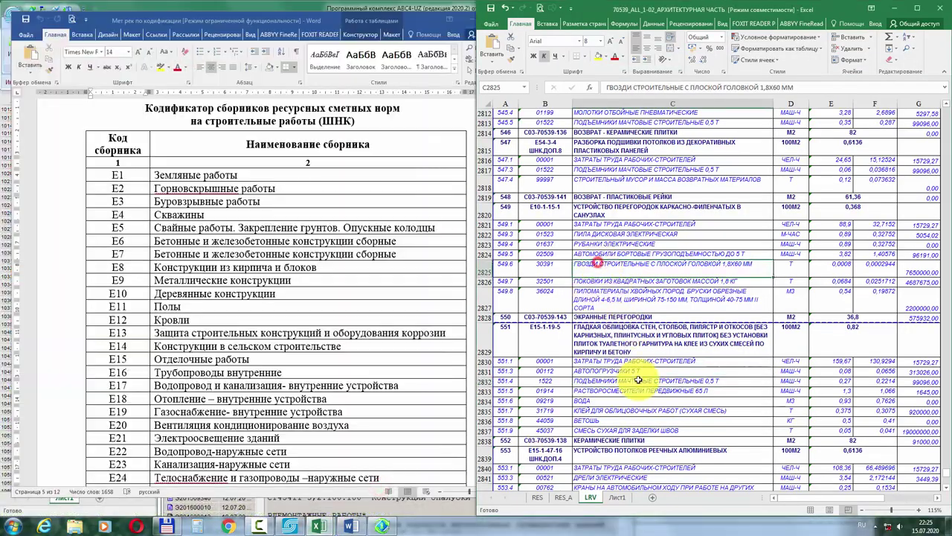
click(561, 335)
scroll(570, 246, up, 5)
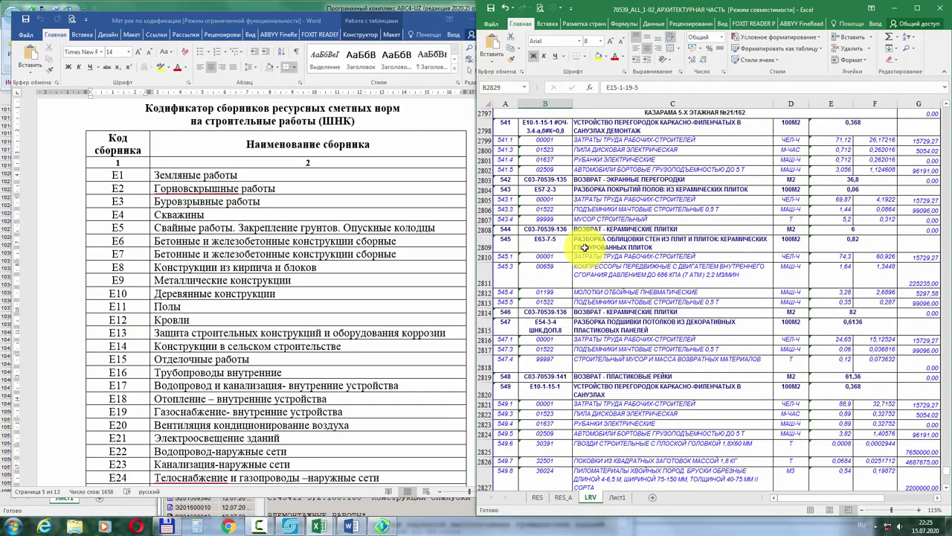
click(544, 241)
scroll(557, 185, up, 3)
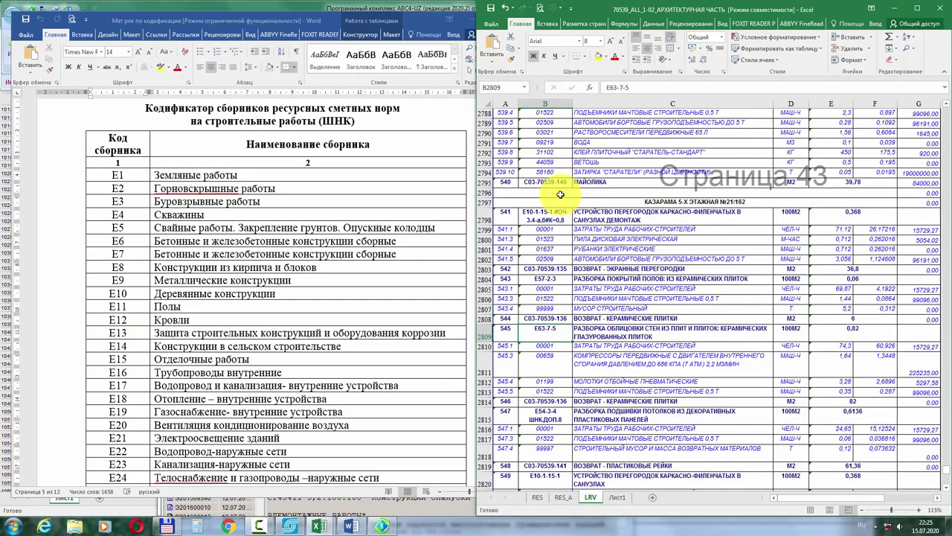
Step: Back in Word, look through the rest of Table №1 and Table №2 for repair works down to code Е70
click(195, 326)
scroll(233, 342, down, 8)
scroll(223, 313, up, 6)
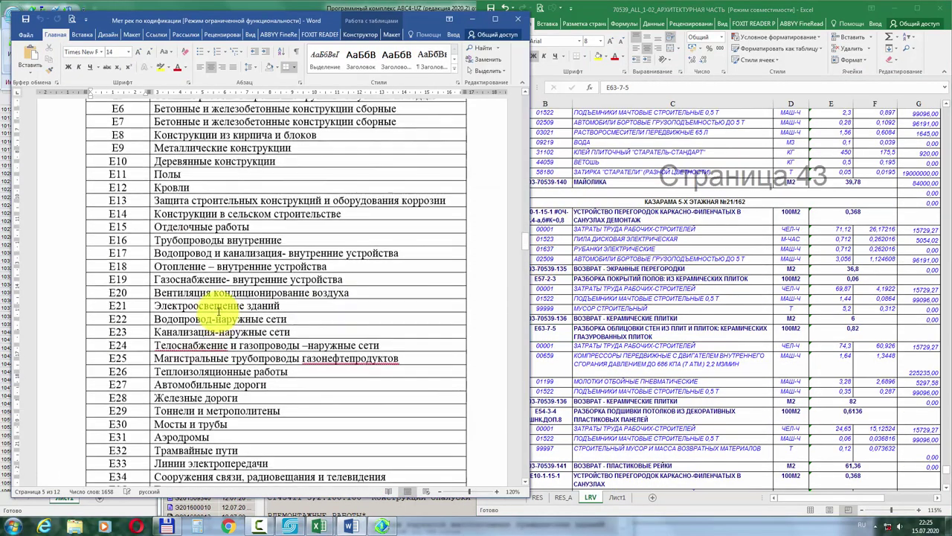
scroll(220, 307, down, 15)
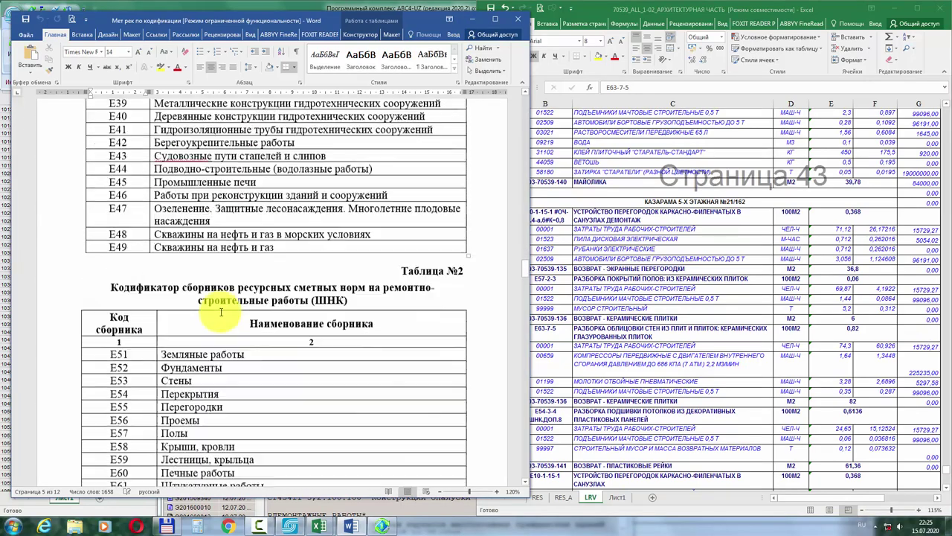
scroll(220, 313, down, 4)
click(203, 244)
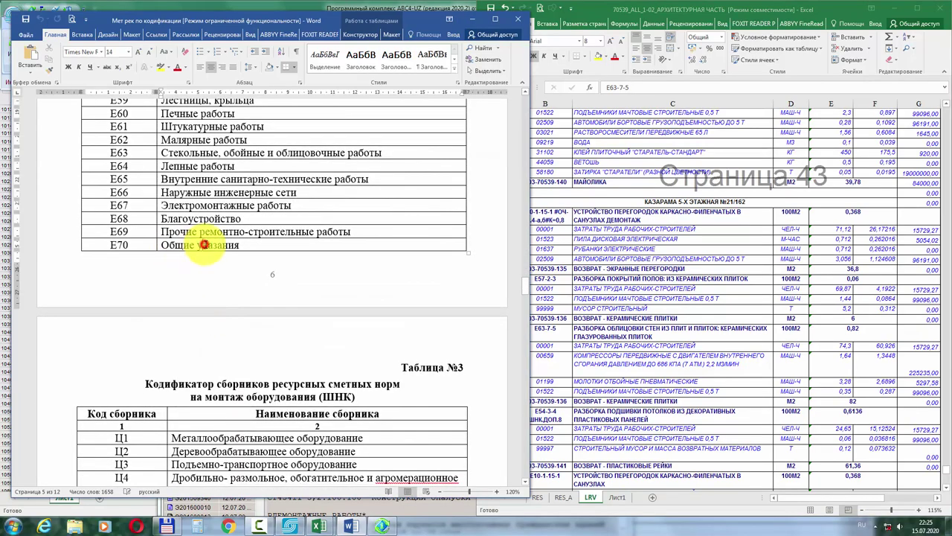
Step: Examine Table №3, the codifier of resource norm collections for equipment installation, checking codes Ц1 to Ц4
scroll(216, 247, down, 5)
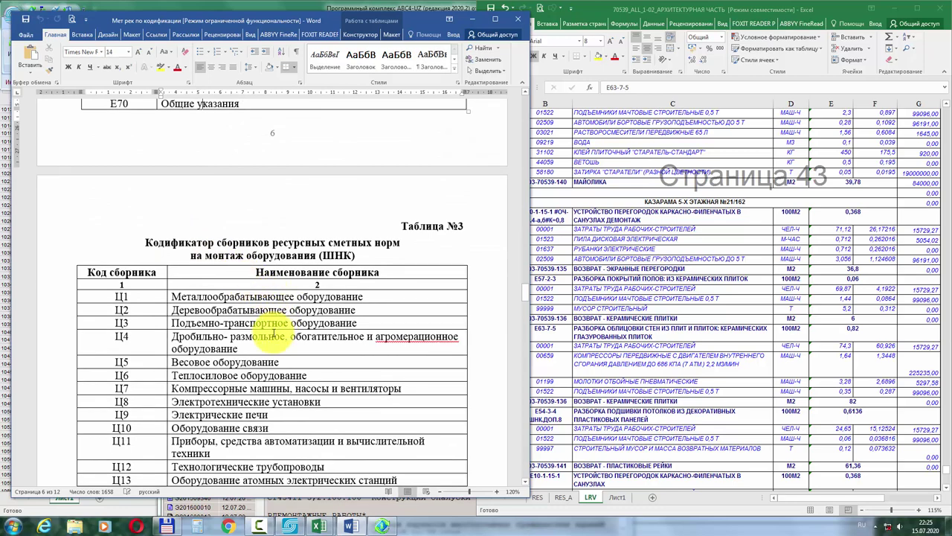
scroll(153, 318, down, 3)
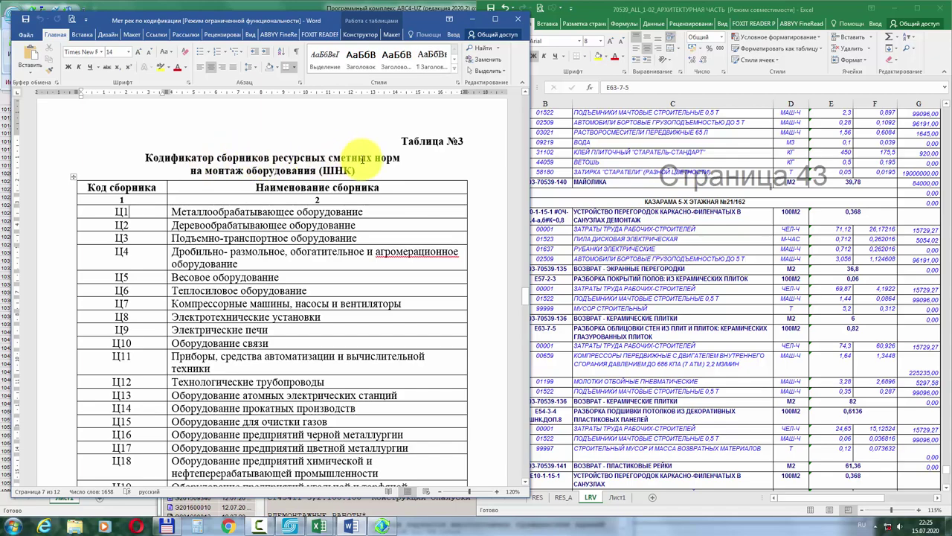
click(119, 243)
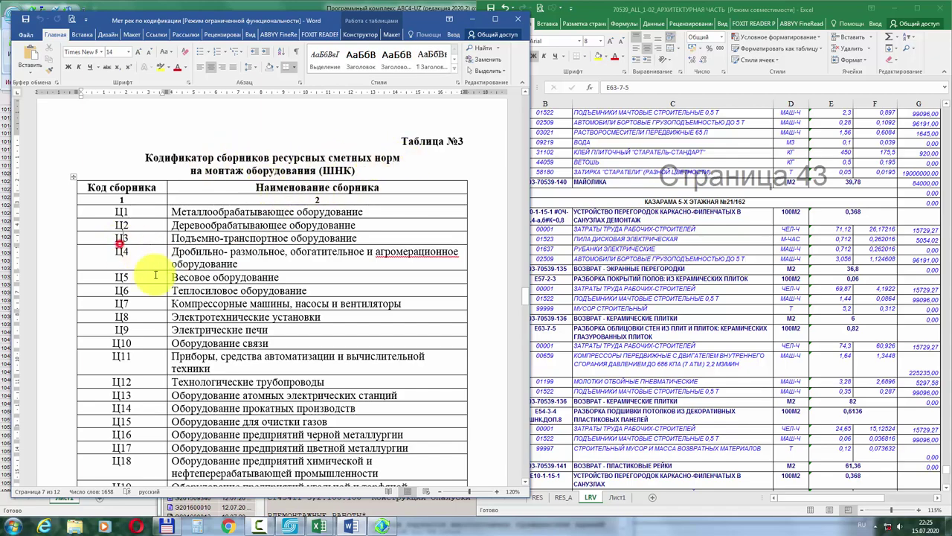
Step: Look through the rest of Table №3 down to code Ц39 and Table №4 for commissioning works, codes П1 to П9
scroll(156, 275, down, 15)
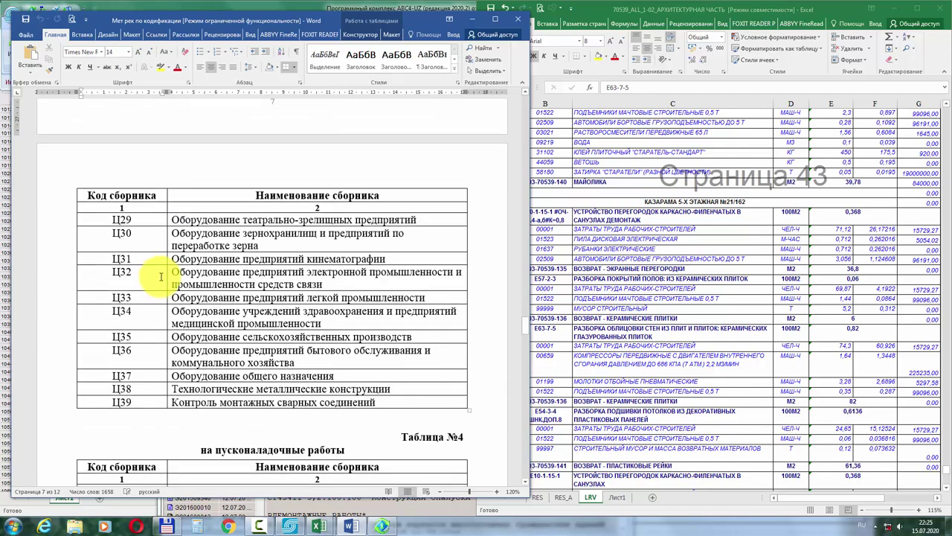
scroll(160, 277, down, 6)
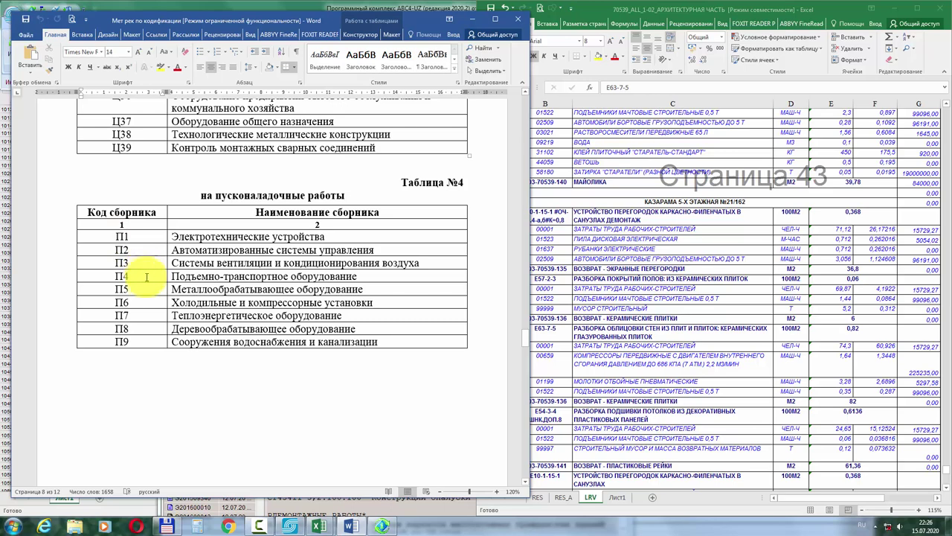
scroll(147, 277, down, 10)
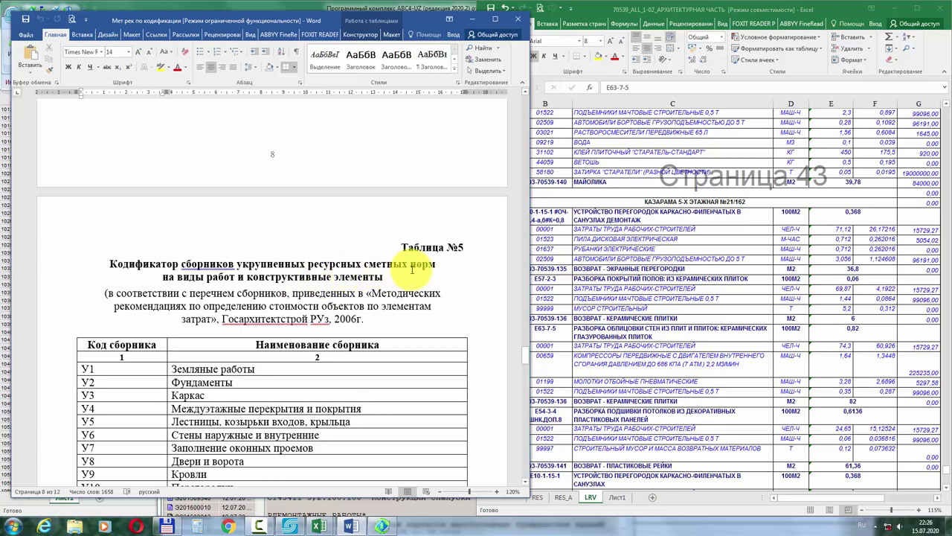
Step: Examine Table №5, the codifier of aggregated resource norm collections starting at code У1, and return to code П8 in Table №4
scroll(124, 355, down, 2)
click(108, 340)
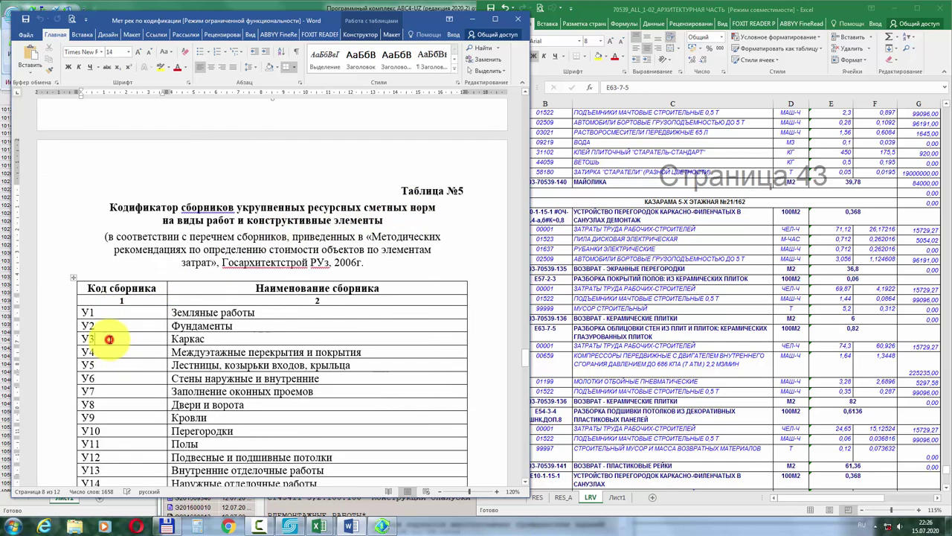
scroll(106, 328, up, 10)
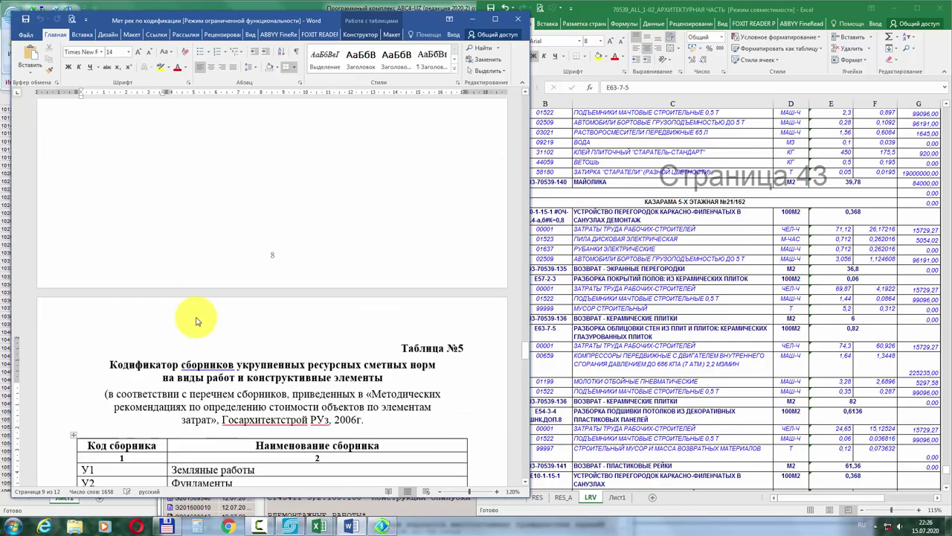
click(136, 230)
scroll(166, 348, down, 6)
scroll(167, 347, down, 8)
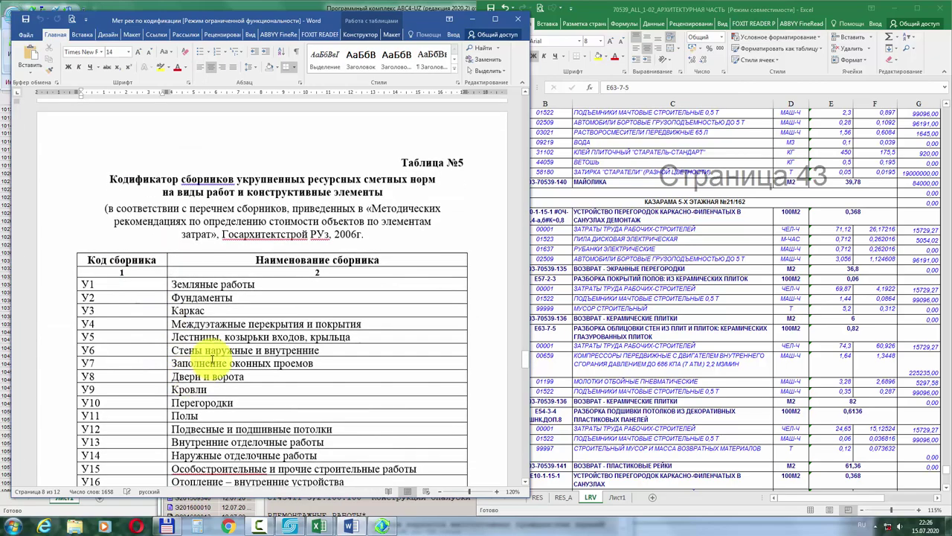
scroll(223, 306, up, 10)
scroll(248, 348, down, 16)
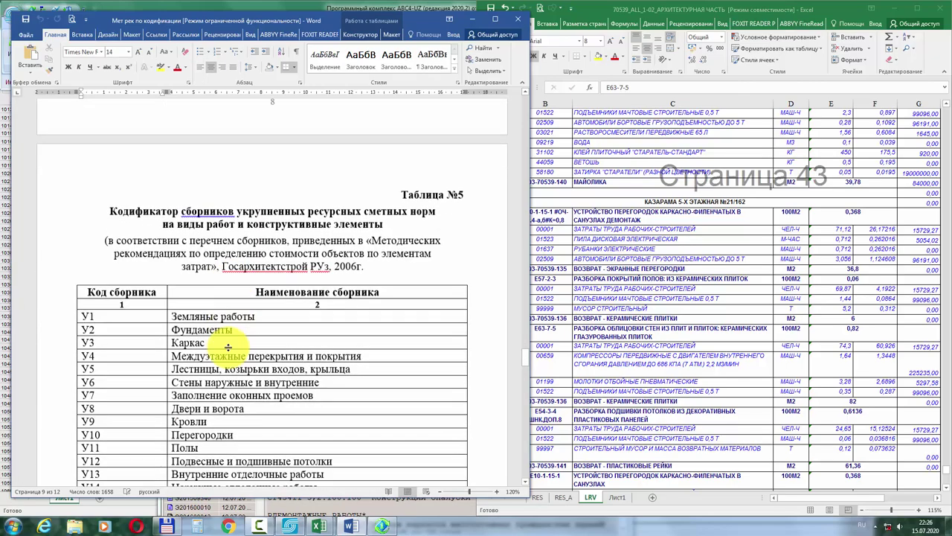
scroll(239, 327, up, 7)
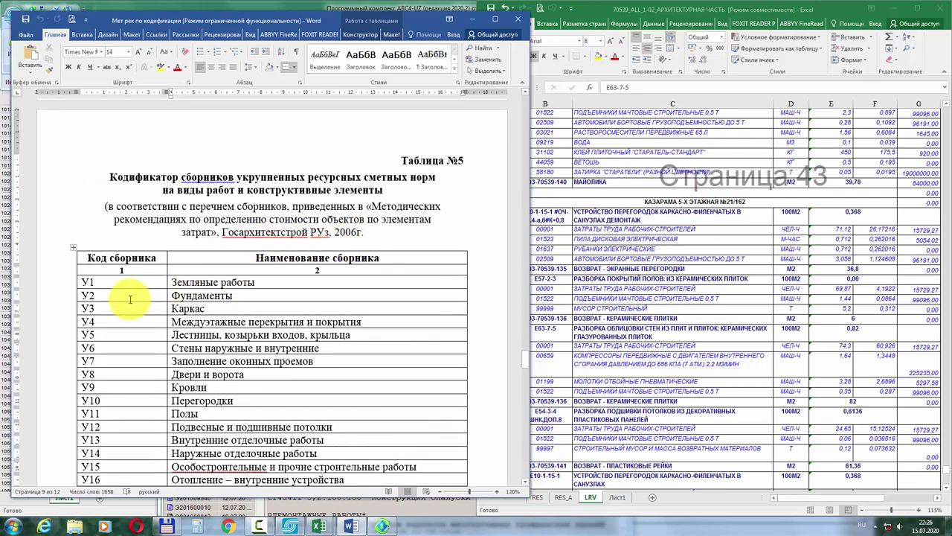
scroll(119, 298, up, 8)
click(135, 182)
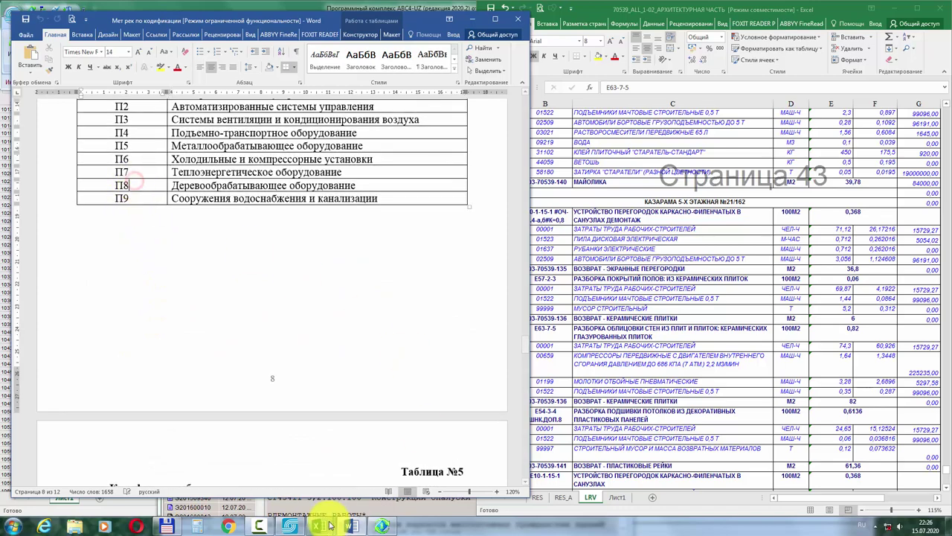
Step: Switch to the ABC4-UZ norms and view the positions for 01-01-014 in commissioning collection 1, Электротехнические устройства
click(381, 526)
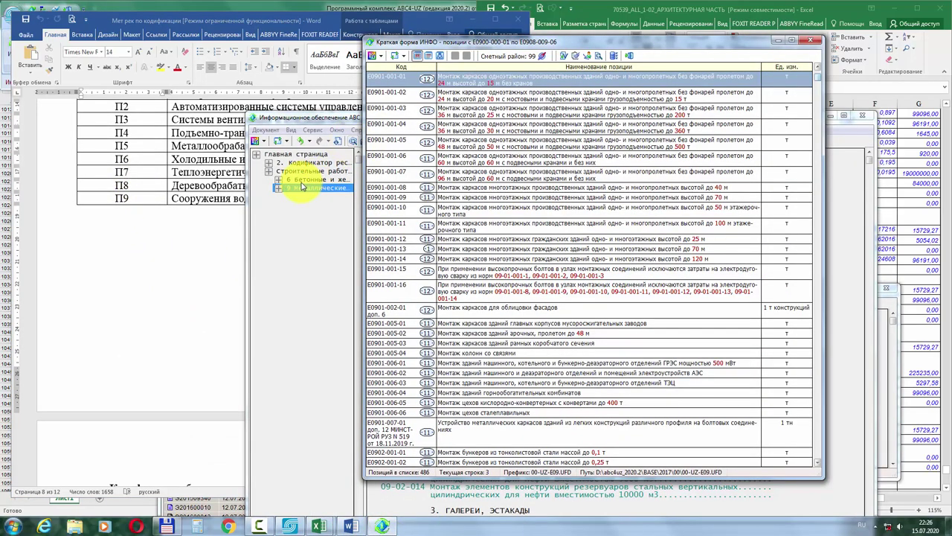
click(302, 186)
click(298, 154)
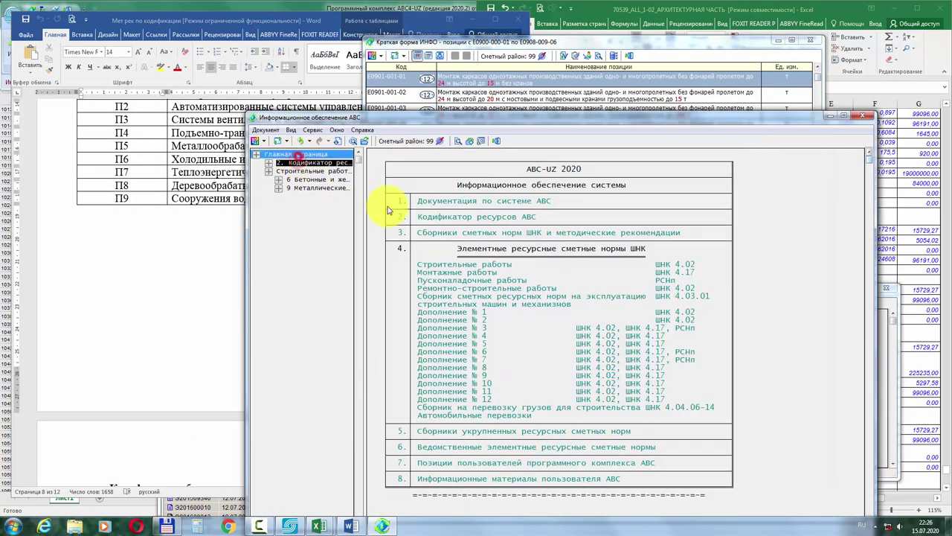
click(472, 281)
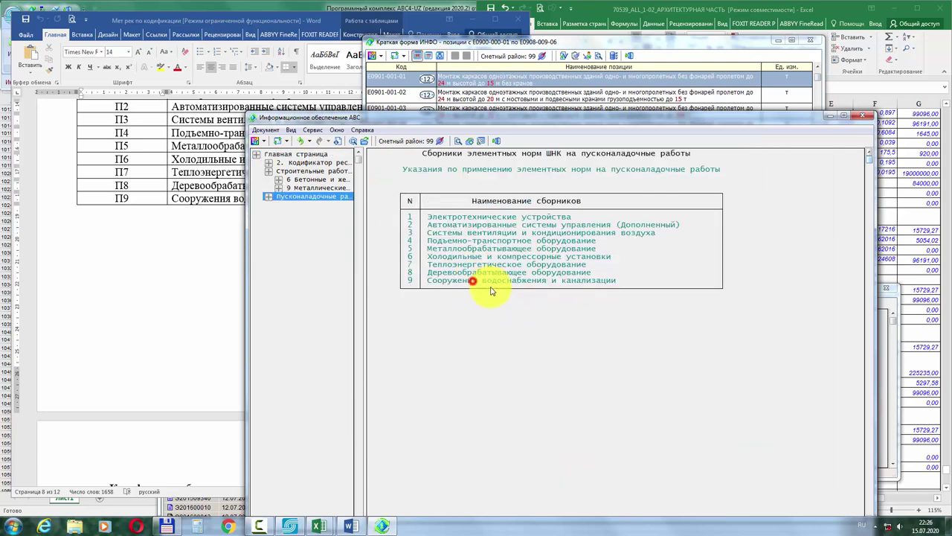
click(463, 216)
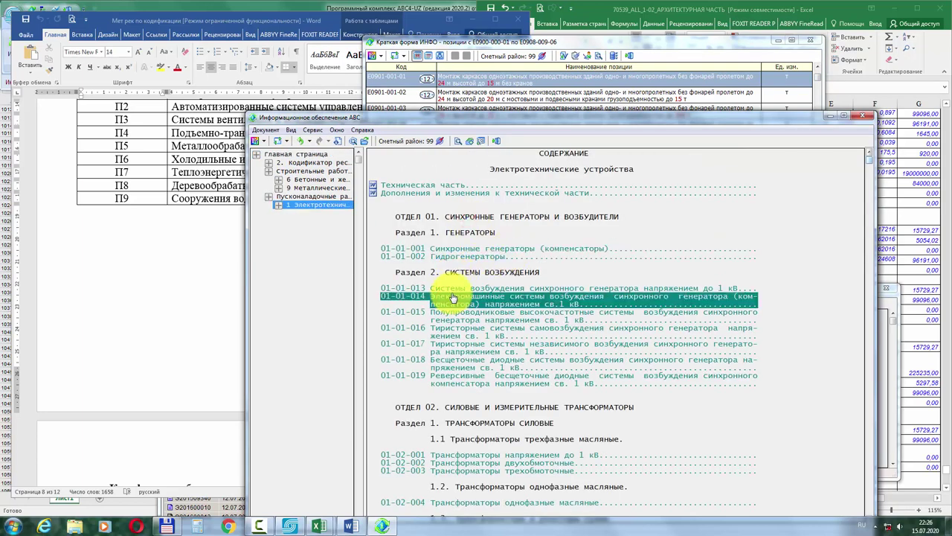
click(453, 298)
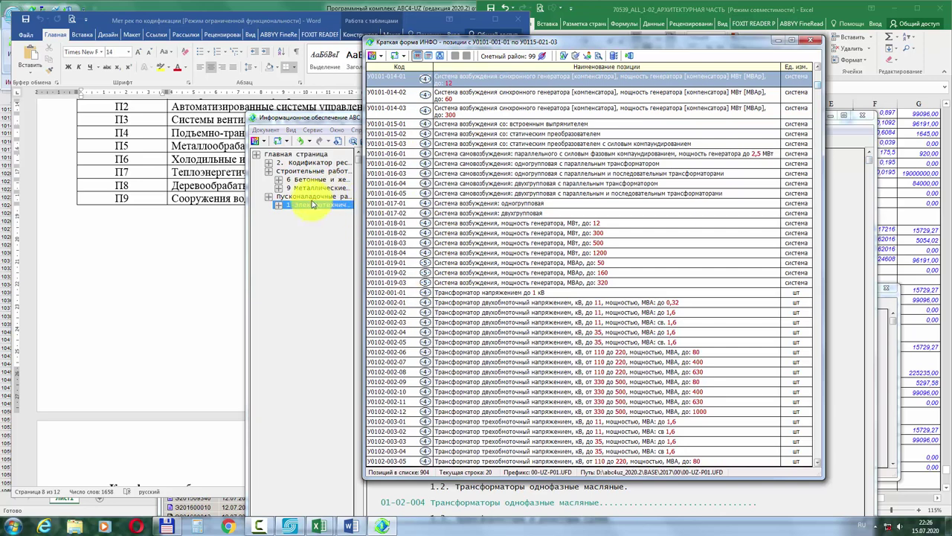
Step: Return to the main page and view the position list of installation works collection 3, Подъемно-транспортное оборудование
click(305, 202)
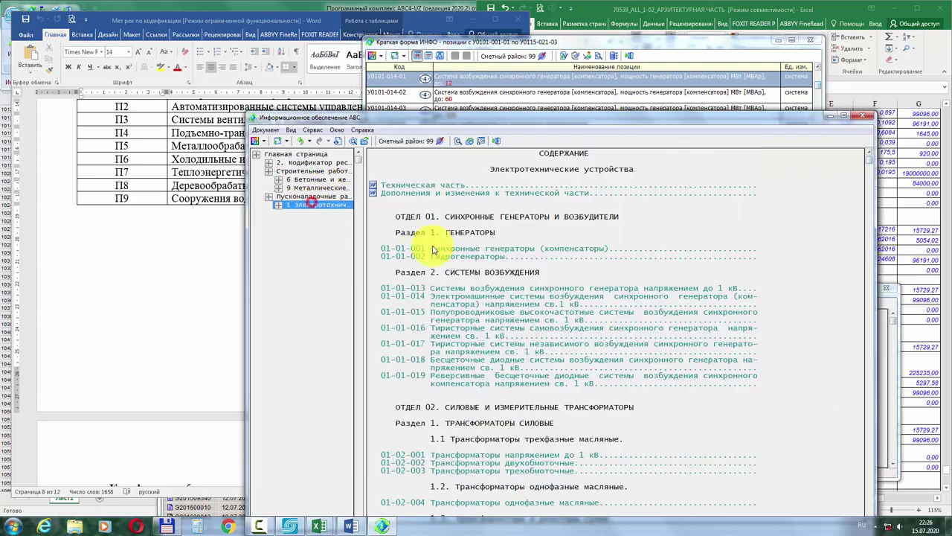
click(296, 154)
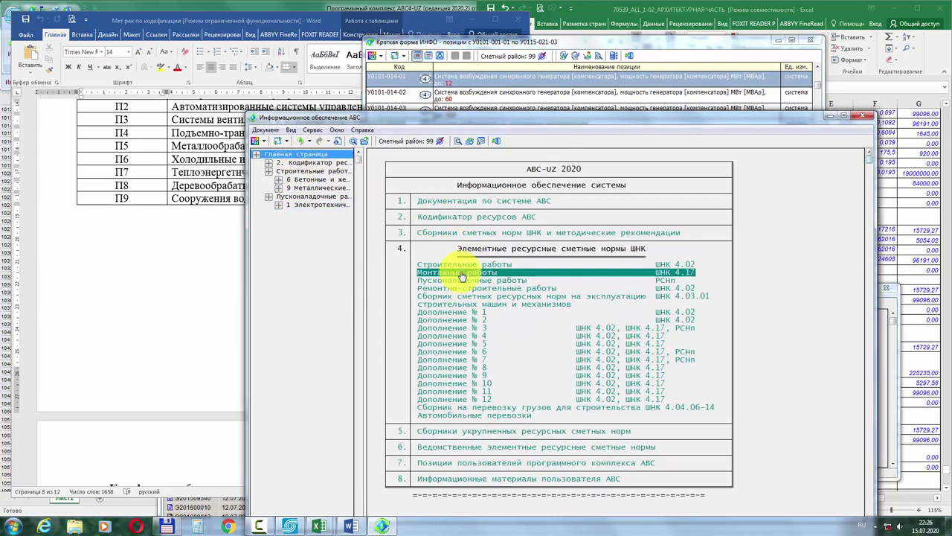
click(457, 272)
click(470, 283)
click(465, 267)
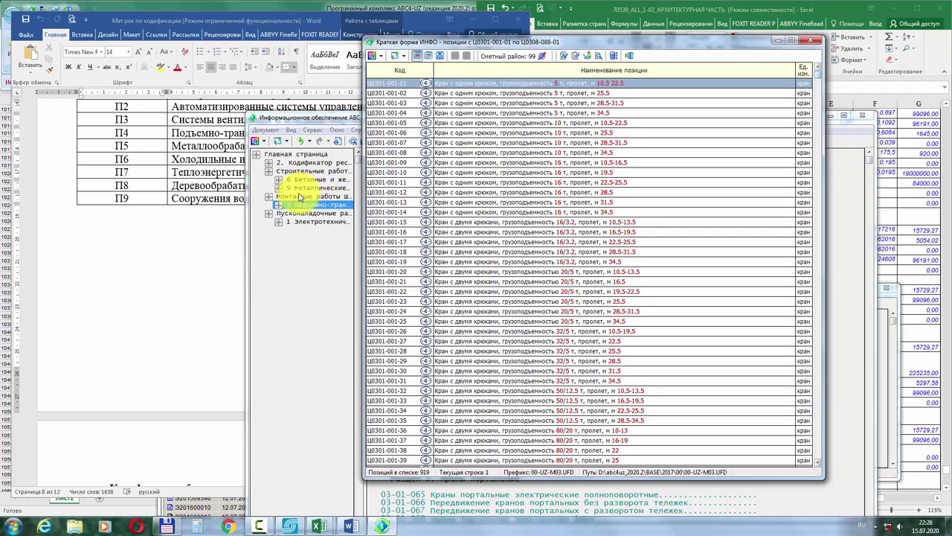
Step: From the main page, view the position list of construction works collection 4, Скважины
click(298, 154)
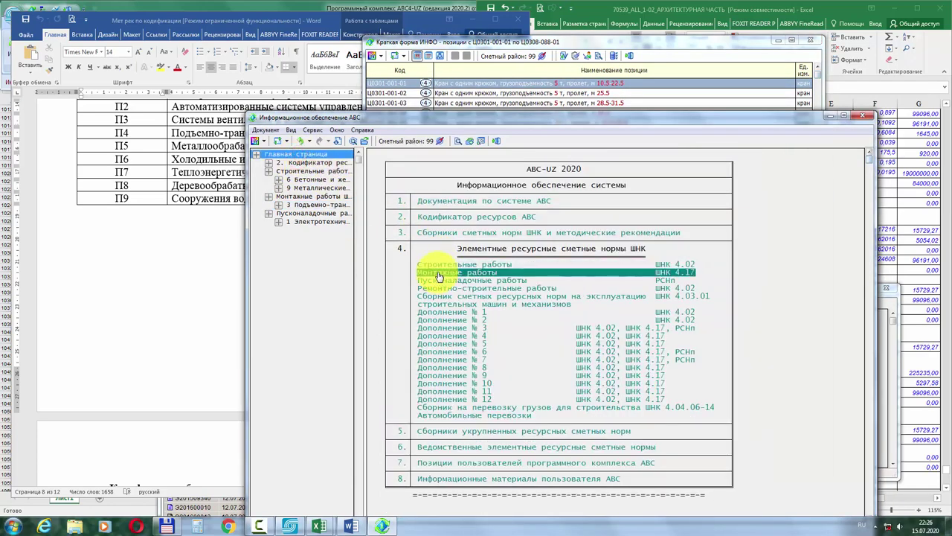
click(424, 266)
click(432, 256)
click(439, 242)
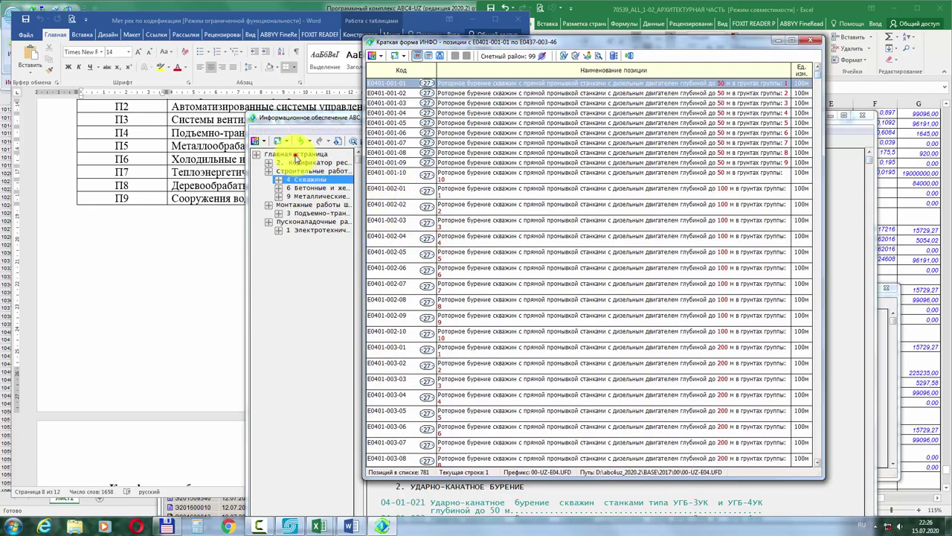
Step: From the main page, open aggregated norms collection 1 on electrochemical corrosion protection, ШНК 4.14.01-04, and view the positions for table У1-2
click(305, 180)
click(283, 154)
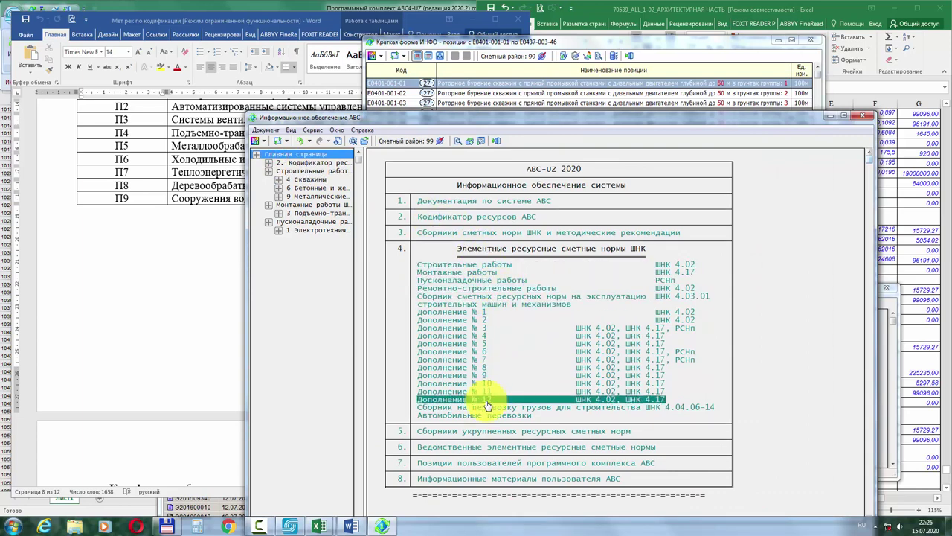
click(508, 433)
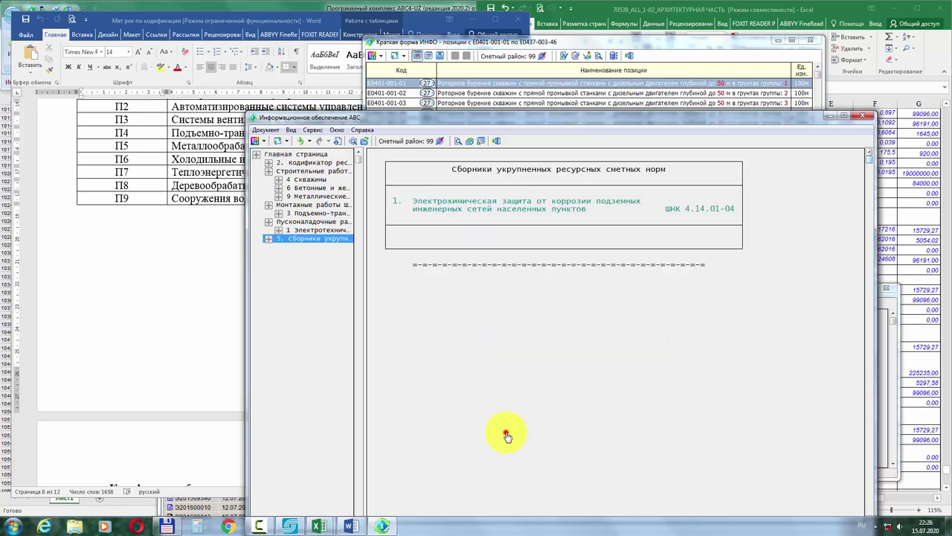
click(493, 212)
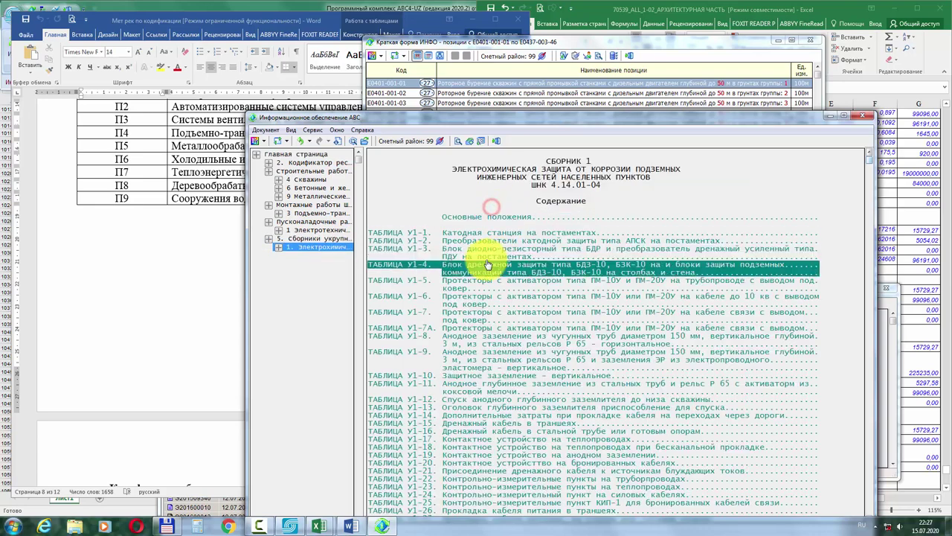
click(483, 238)
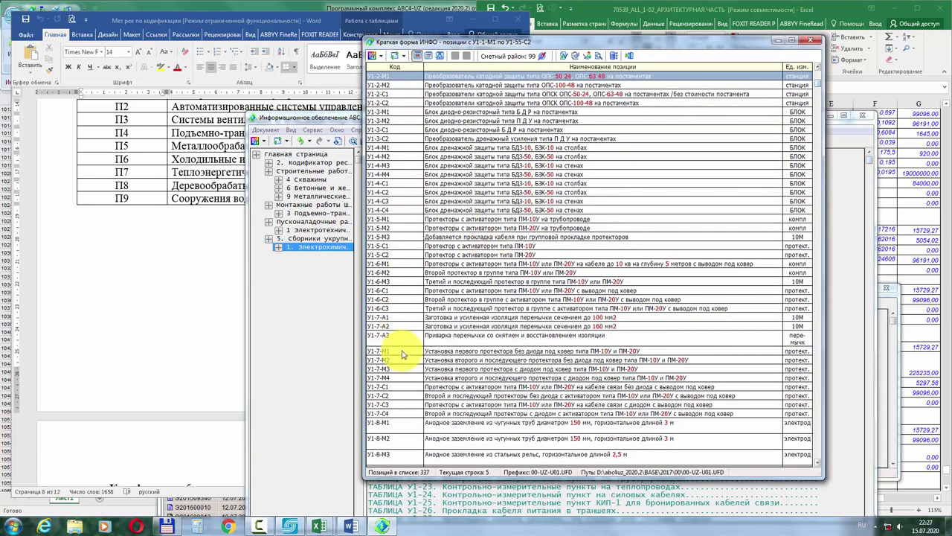
Step: Close the position list, recheck the aggregated resource norm collections page, and return to the main page
click(813, 40)
click(325, 240)
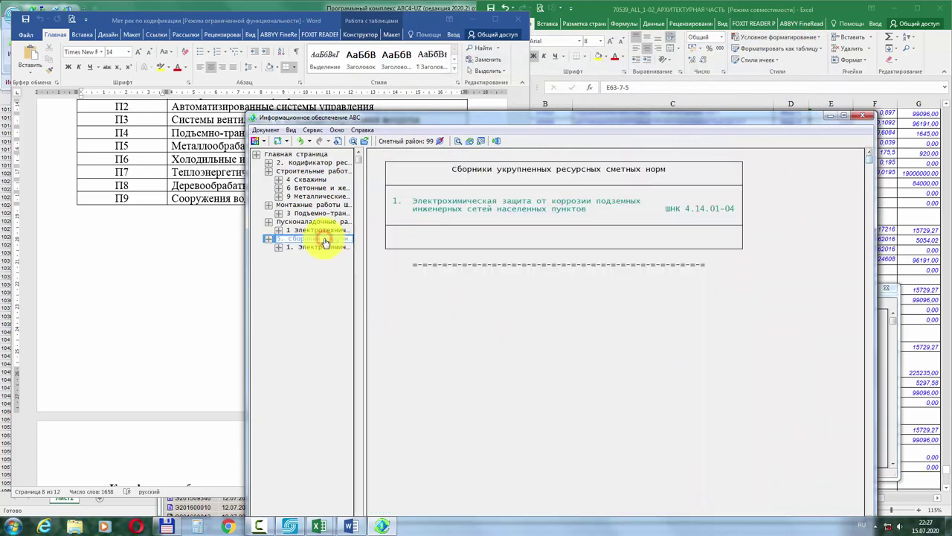
click(303, 153)
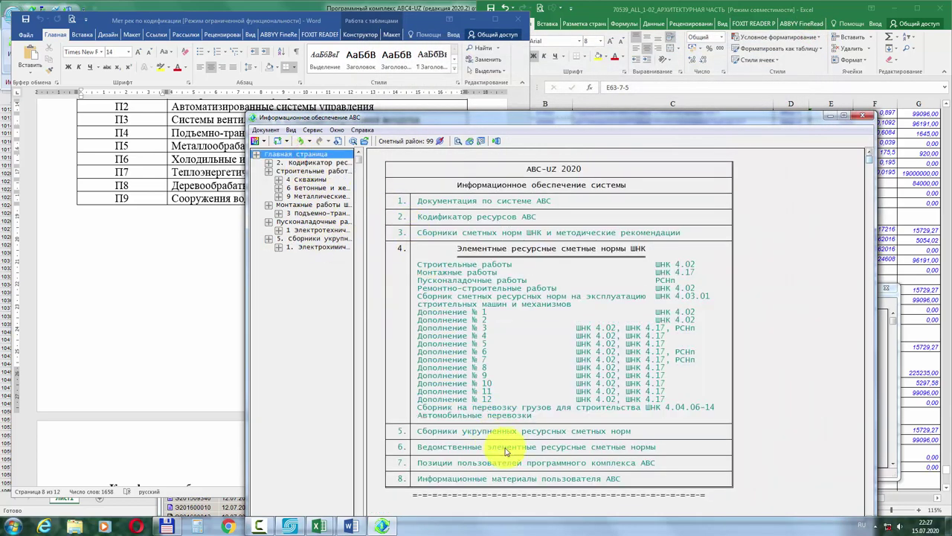
click(551, 433)
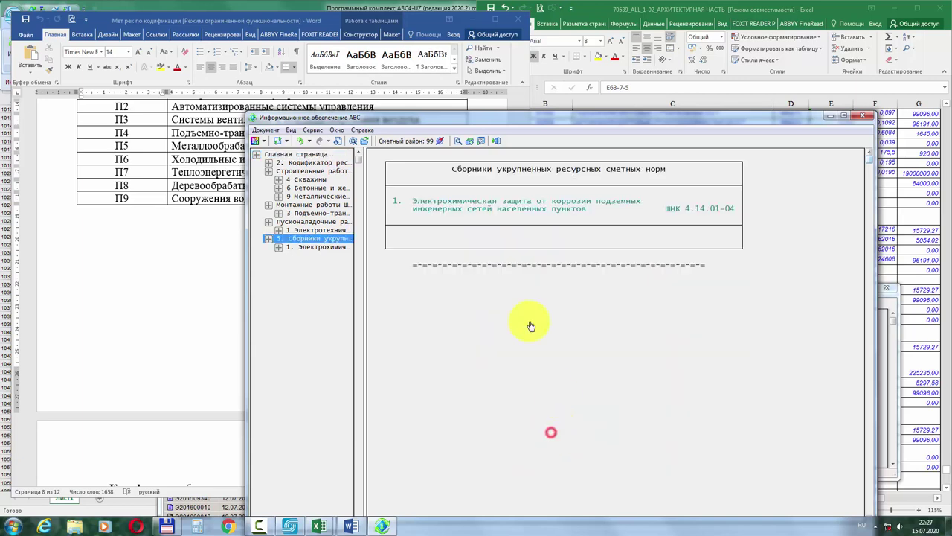
click(265, 153)
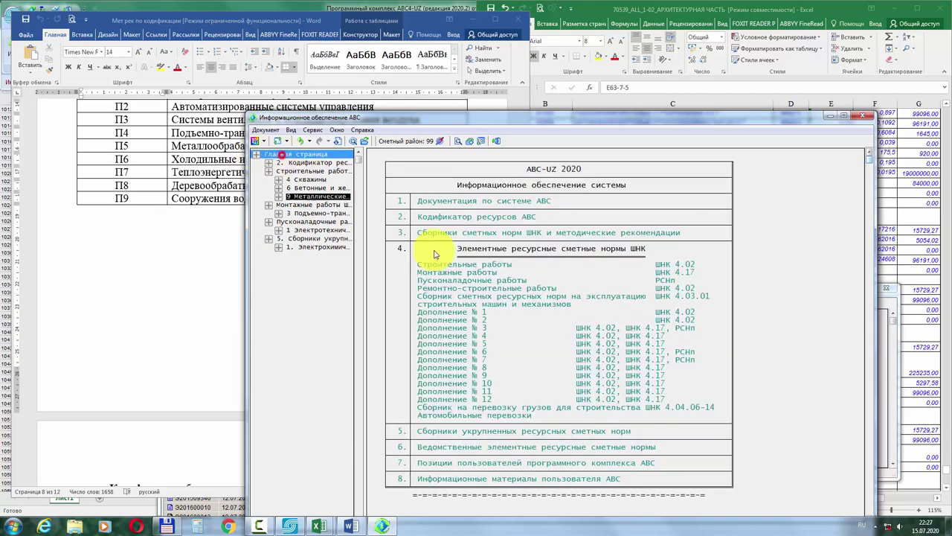
Step: Open the departmental resource norms and view the 2805-001 positions for 12.5 m rail sections in railway collection 5, МНК 4.02.28 PF-11
click(492, 449)
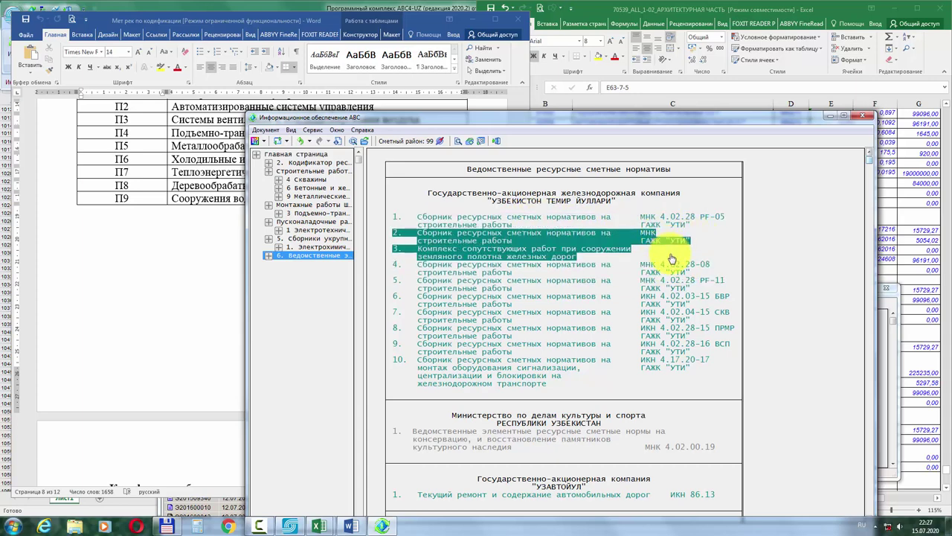
scroll(595, 268, down, 1)
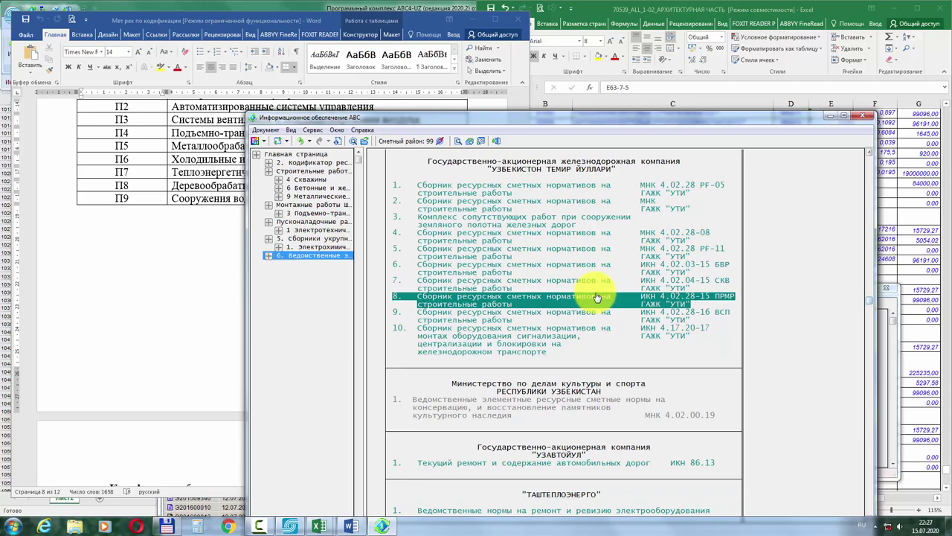
click(519, 254)
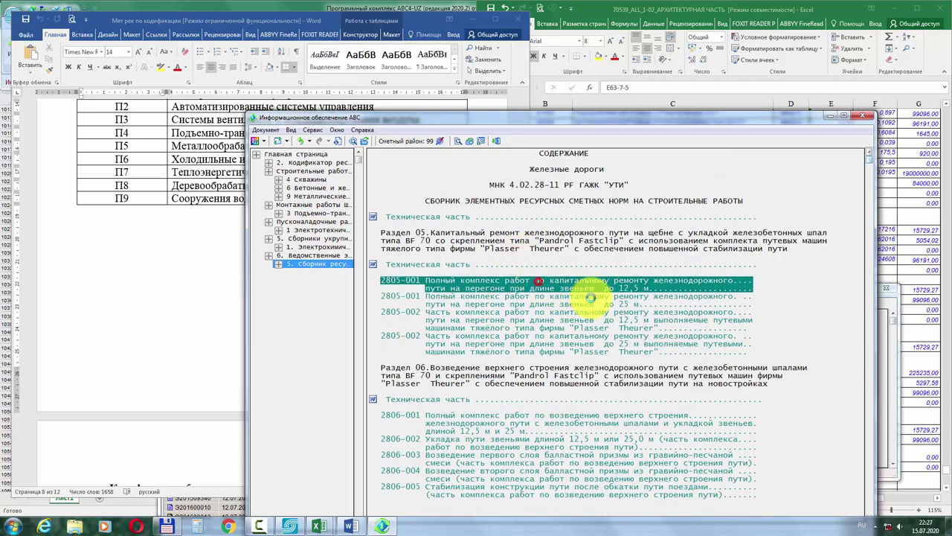
click(566, 281)
Step: Examine the codes in the departmental position list through У1-1-А18, highlighting У1-1-А1 and comparing it with the preceding ВСП codes
scroll(393, 266, down, 6)
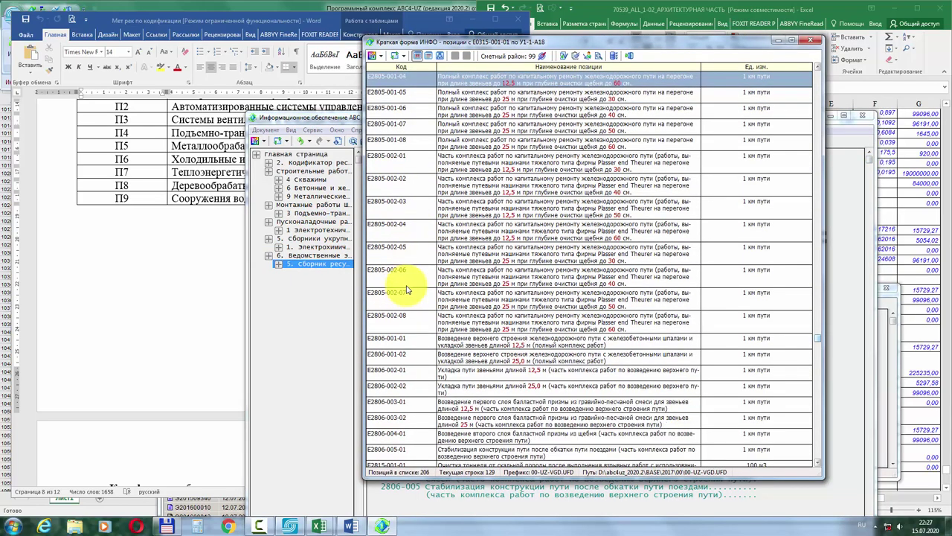
scroll(417, 296, down, 6)
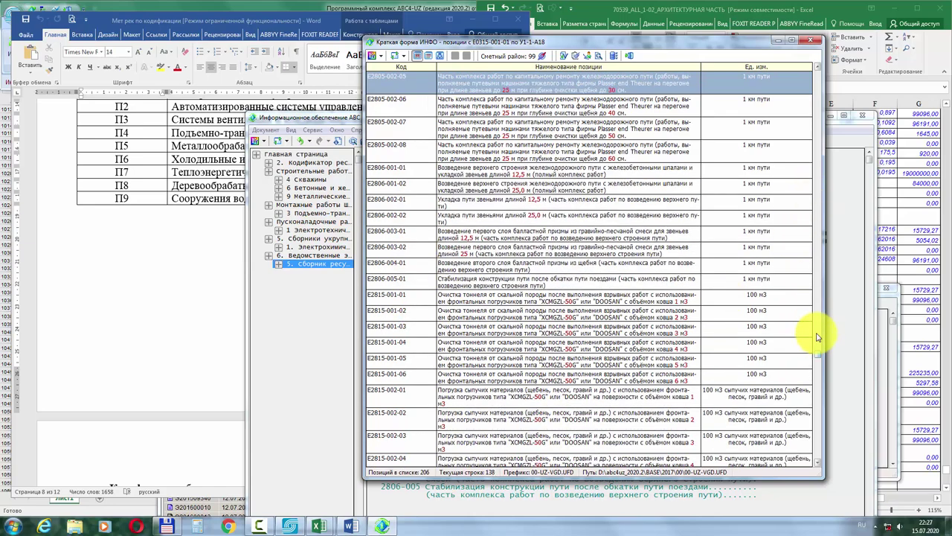
drag(817, 357, 814, 457)
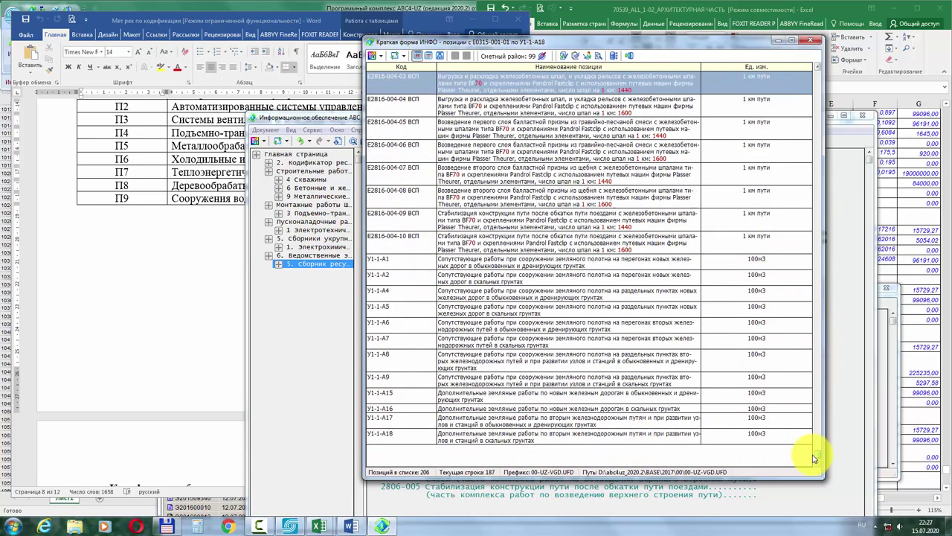
click(512, 265)
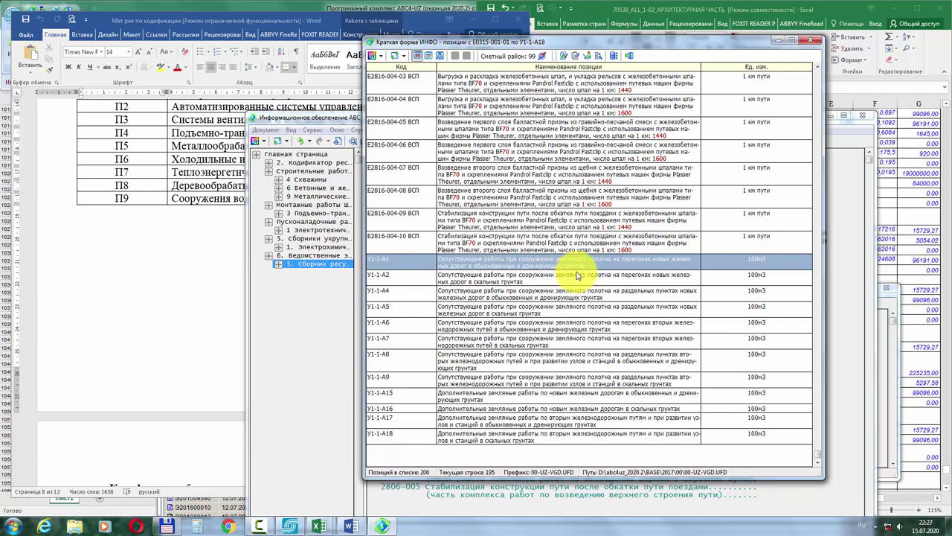
scroll(563, 249, up, 2)
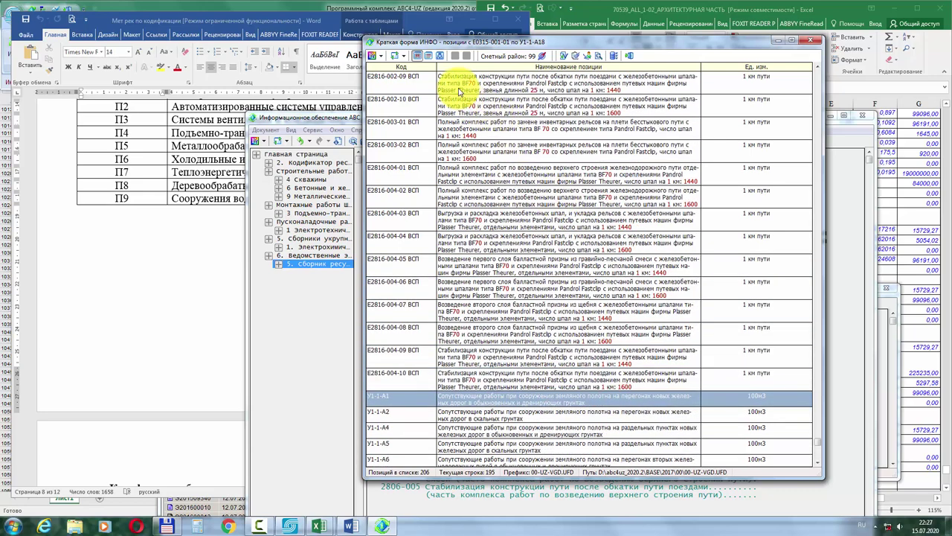
Step: Close the departmental position list, switch to the architectural estimate in Excel, and examine codes E54-3-4 ШНК.ДОП.8 and E10-1-15-1
click(630, 58)
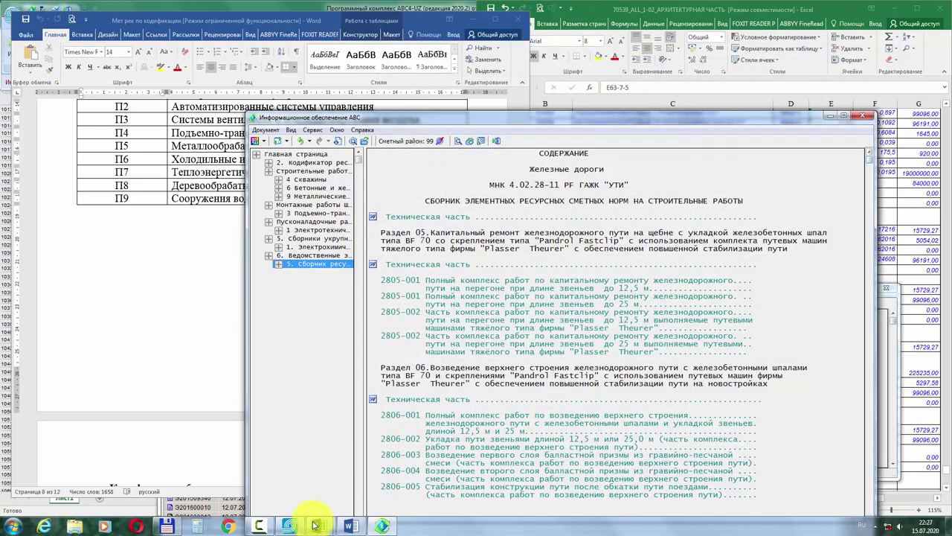
mouse_move(318, 525)
click(384, 463)
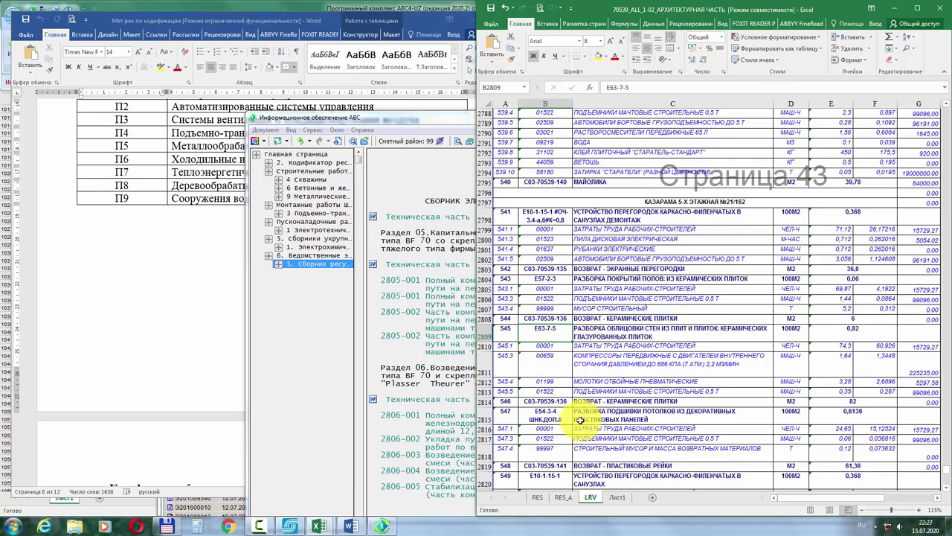
scroll(566, 409, down, 3)
click(547, 324)
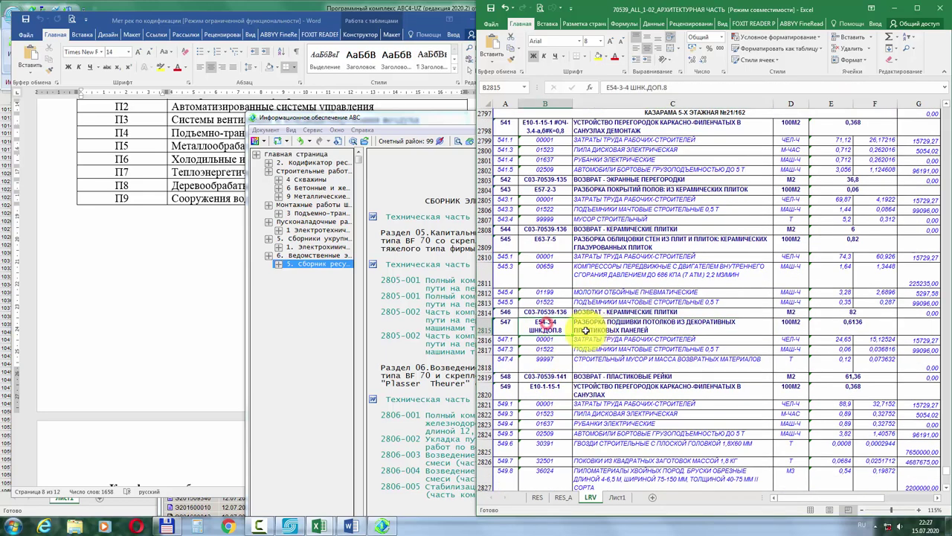
click(544, 390)
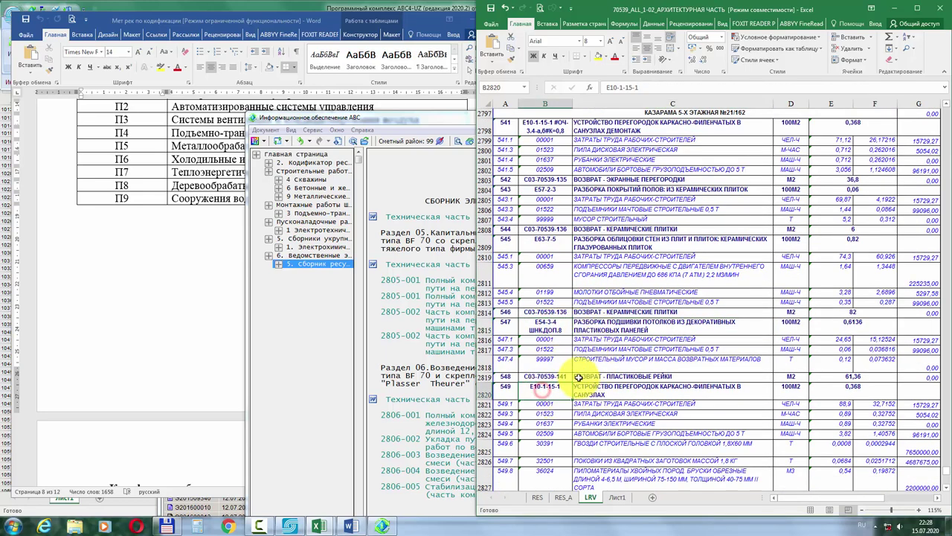
Step: Examine further work codes in the architectural estimate, highlighting E15-1-47-16 ШНК.ДОП.4 for slatted ceilings and E11-1-11-1 for cement screeds
scroll(578, 376, down, 3)
scroll(563, 291, down, 6)
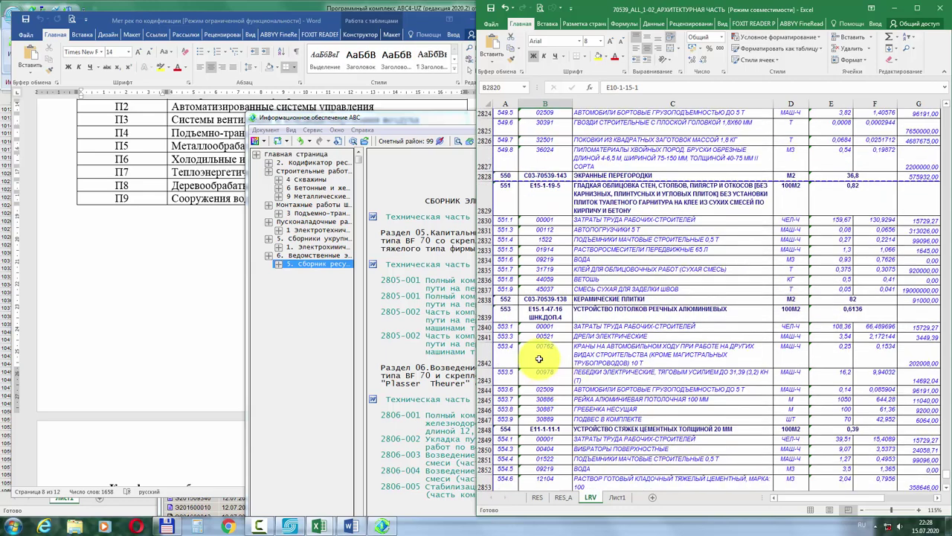
click(537, 308)
scroll(665, 386, down, 3)
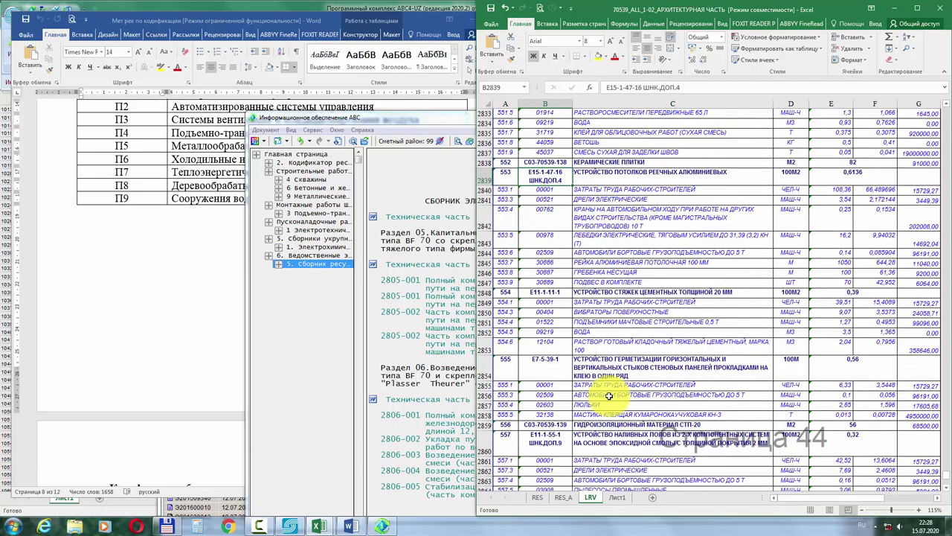
click(541, 294)
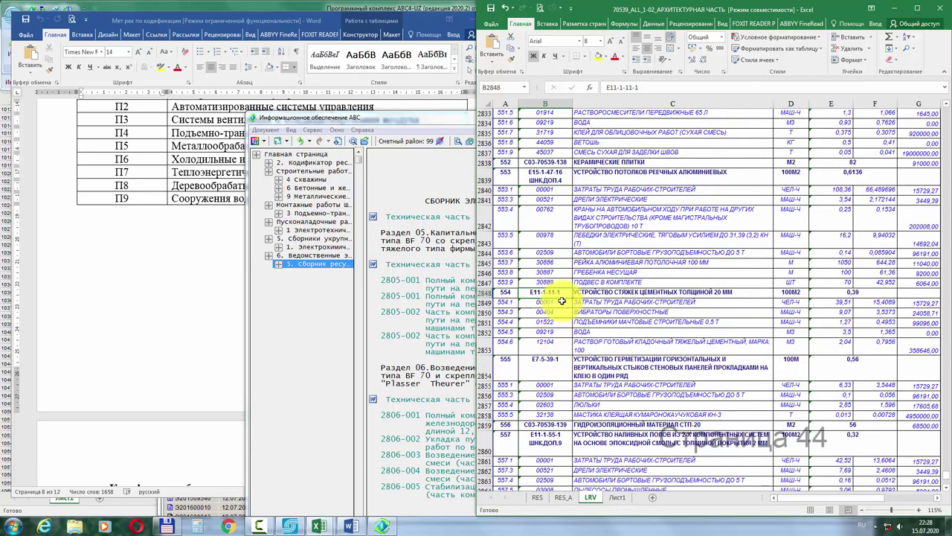
Step: Open the workbook 70520_ALL_1-01_КОНСТРУКТИВНАЯ ЧАСТЬ from Total Commander and examine the first earthworks code, E1-1-197-2 ШНК.ДОП.11
click(166, 526)
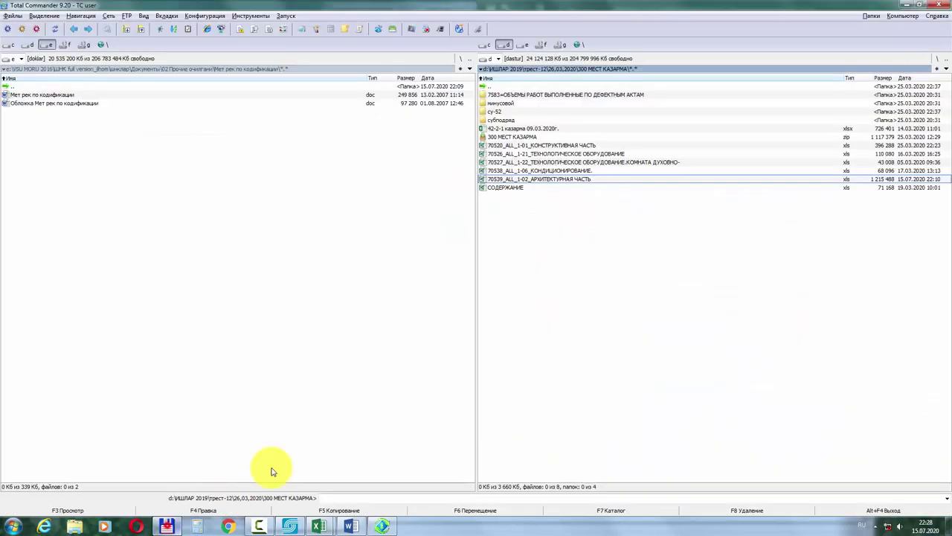
double_click(574, 147)
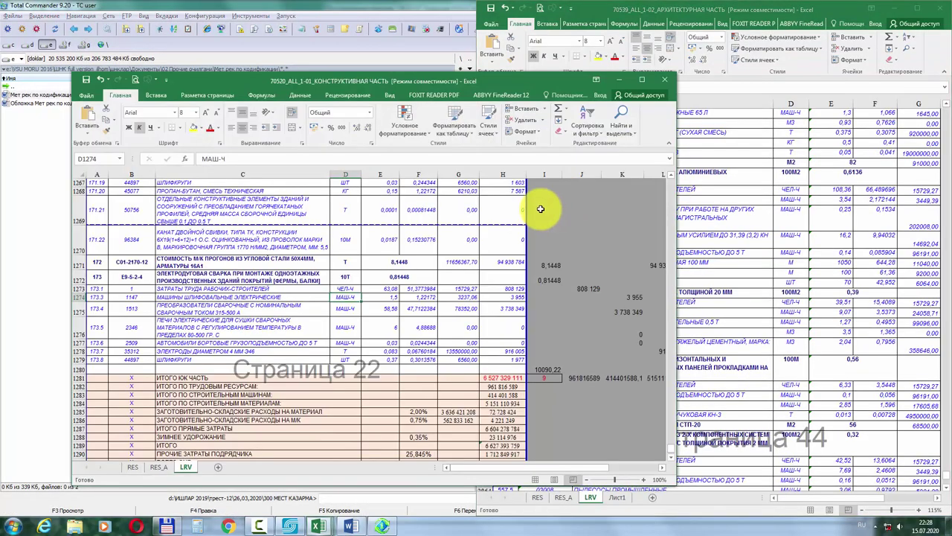
key(ctrl+Home)
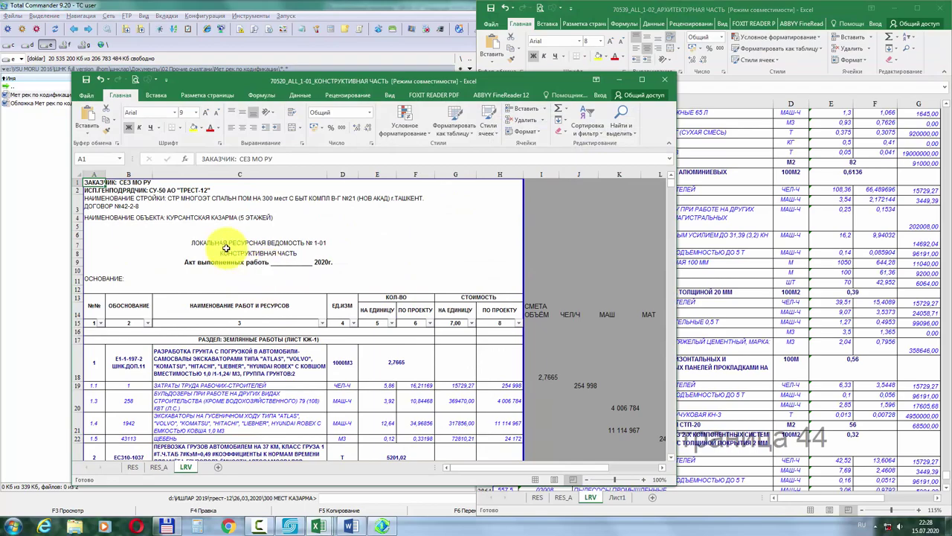
click(128, 363)
scroll(171, 361, down, 2)
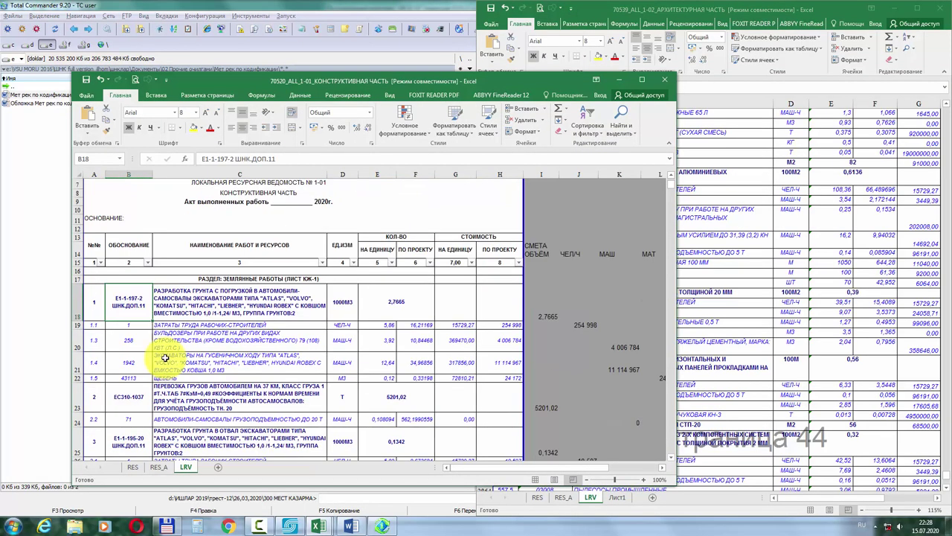
Step: Examine the foundation and reinforcement codes in the structural estimate, highlighting strip foundation code E6-1-1-22
scroll(130, 298, down, 19)
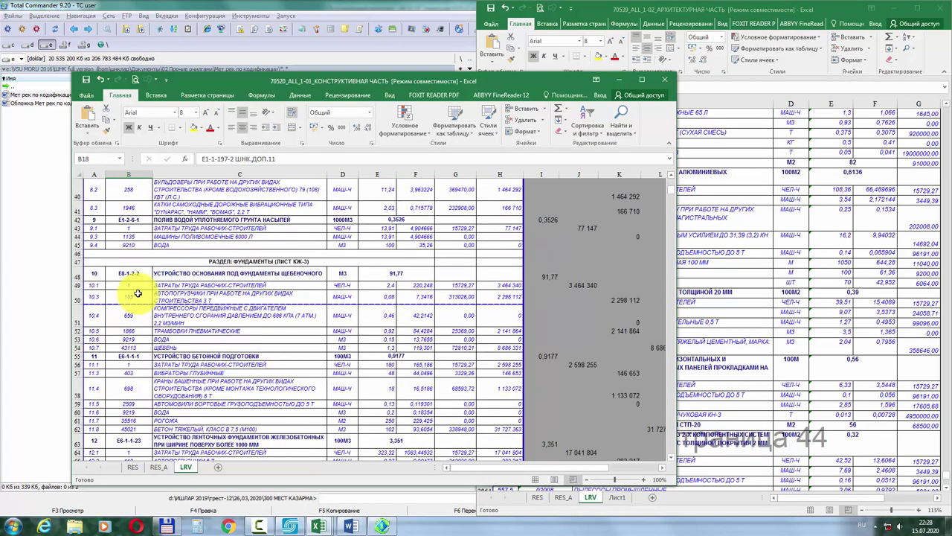
scroll(174, 281, down, 5)
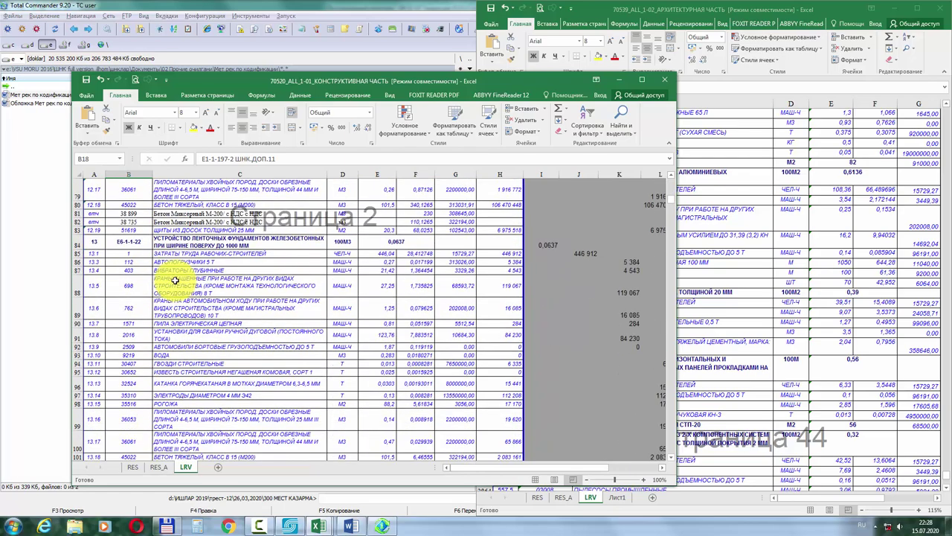
click(126, 241)
scroll(253, 302, down, 2)
scroll(253, 303, down, 17)
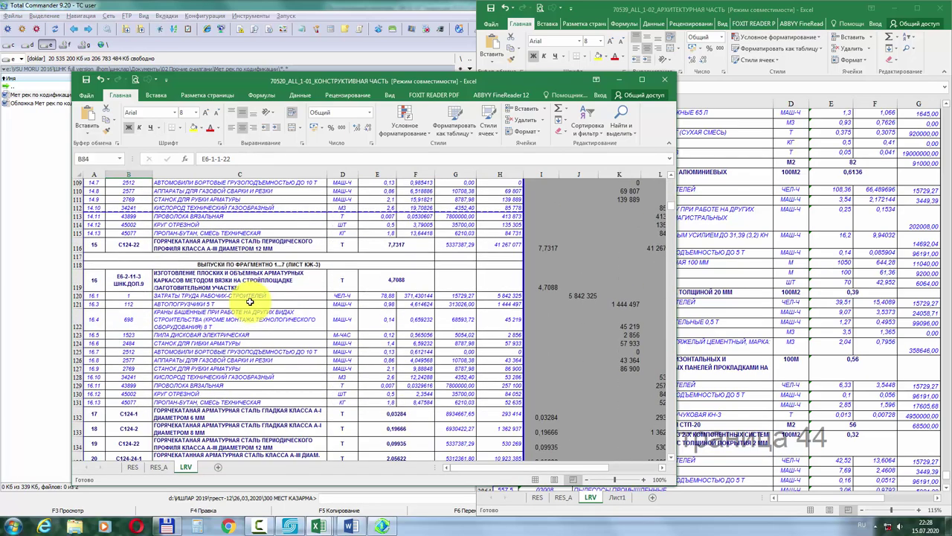
scroll(193, 292, down, 18)
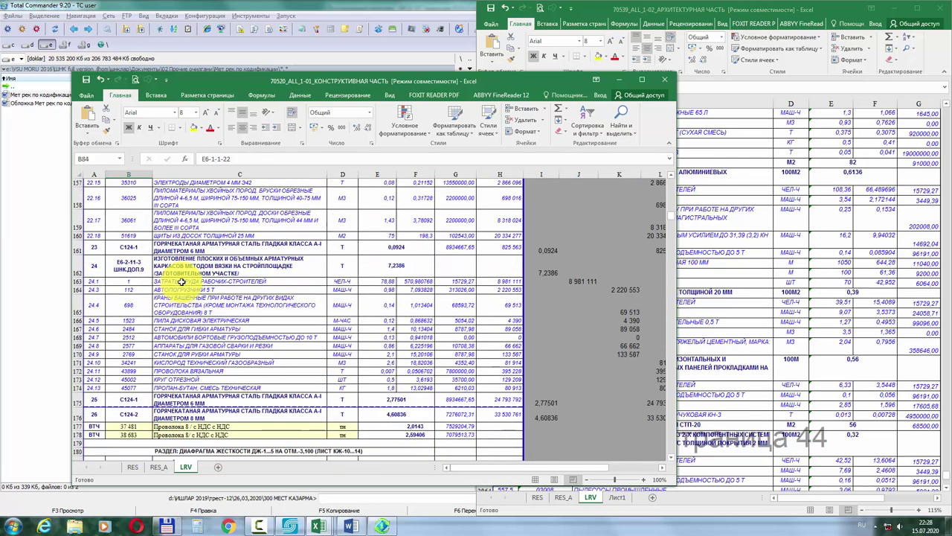
scroll(182, 281, down, 20)
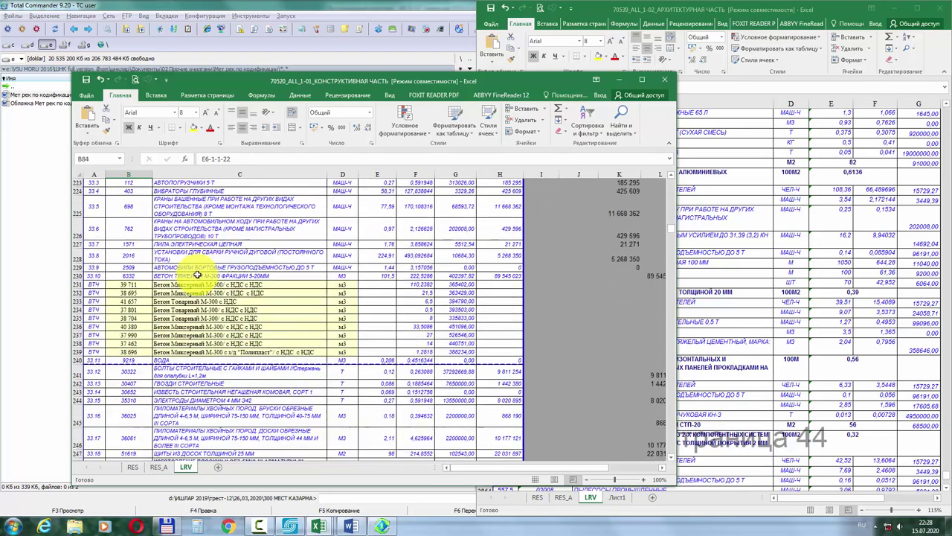
scroll(202, 276, down, 15)
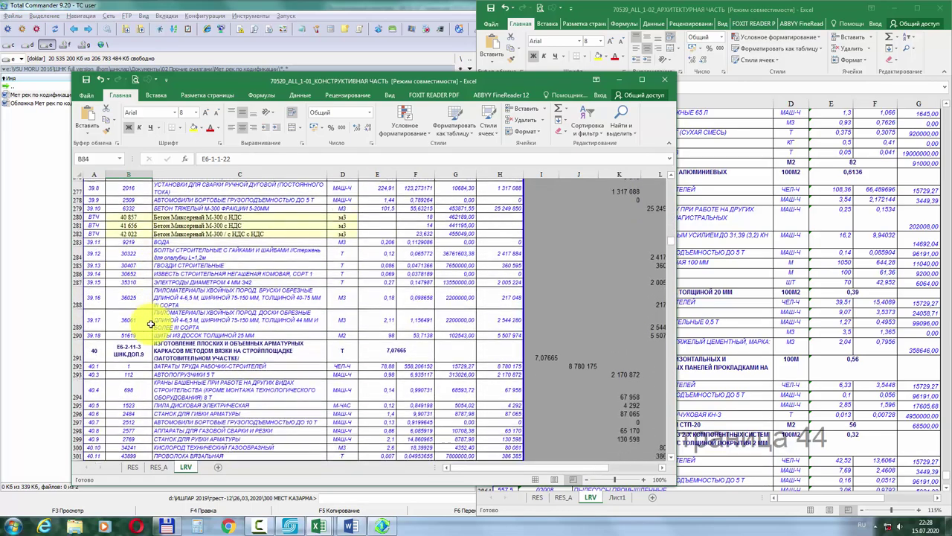
scroll(153, 319, down, 20)
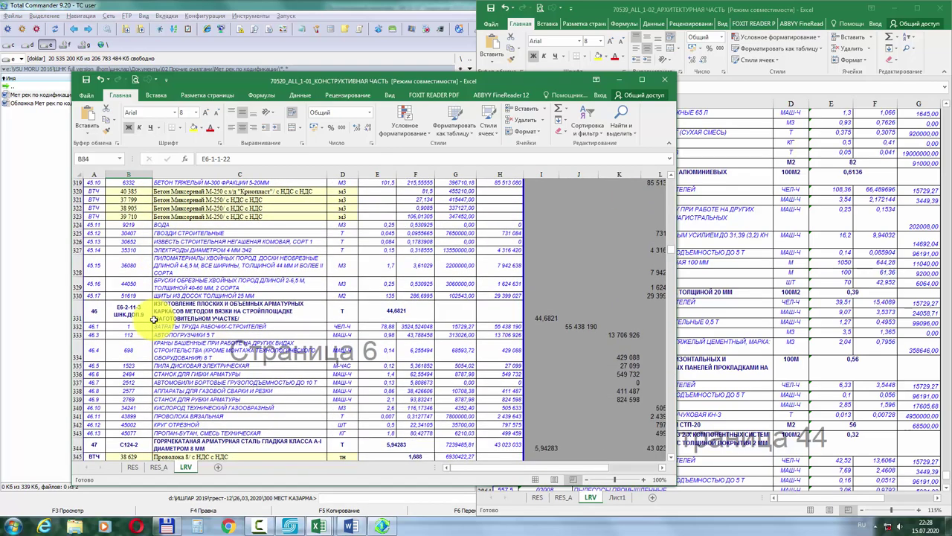
scroll(154, 320, down, 20)
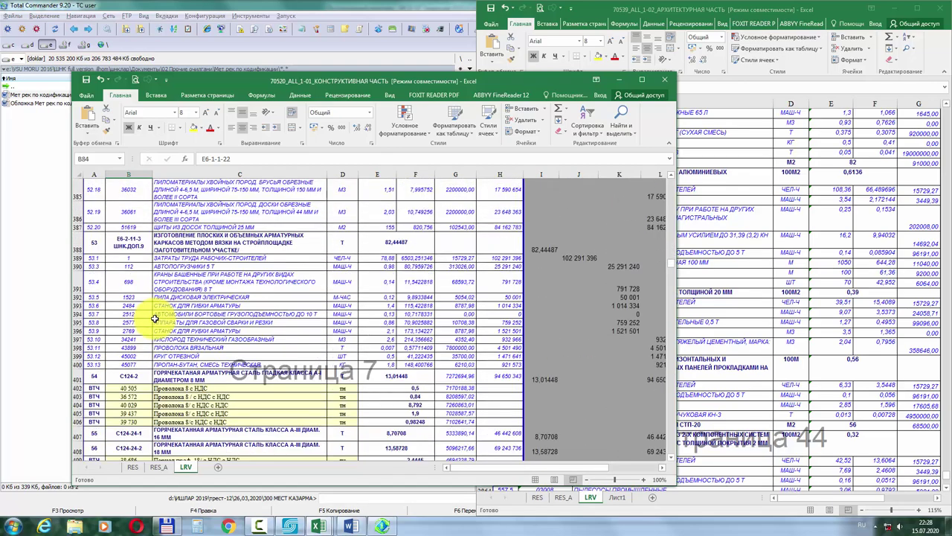
Step: Locate the collection 7 codes in the structural estimate, including E7-1-44-3 and E7-5-45-4, and highlight resource code 2509 under floor slab installation
scroll(154, 319, up, 5)
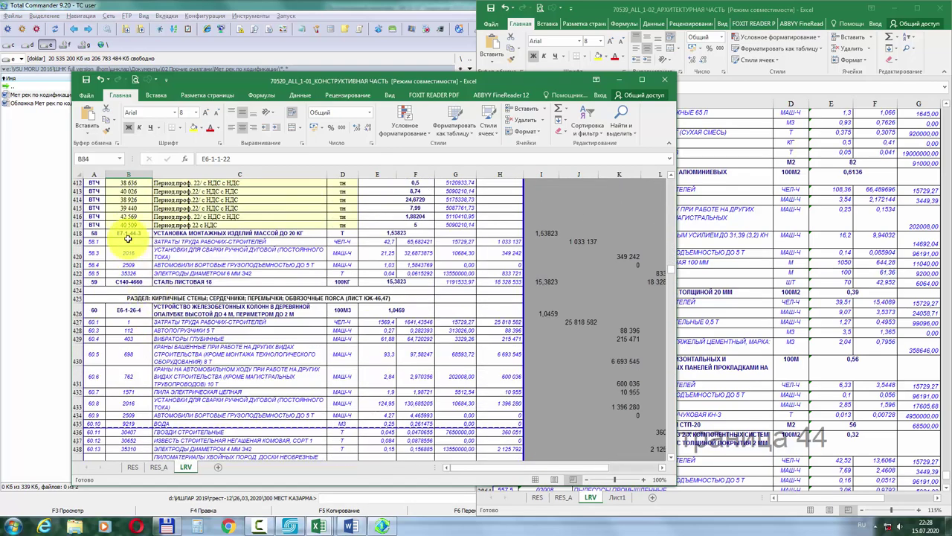
scroll(206, 258, up, 4)
scroll(150, 276, down, 2)
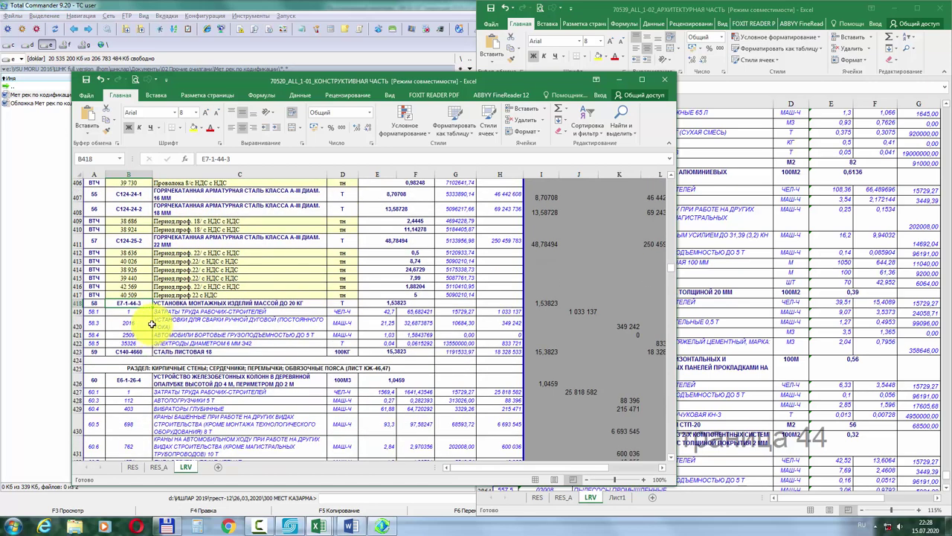
scroll(151, 323, down, 5)
scroll(151, 324, down, 20)
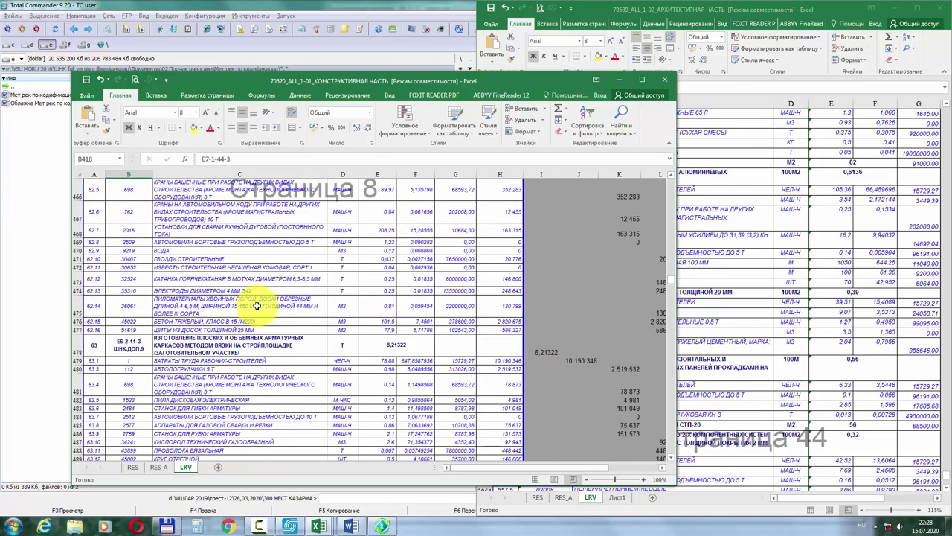
scroll(252, 300, down, 20)
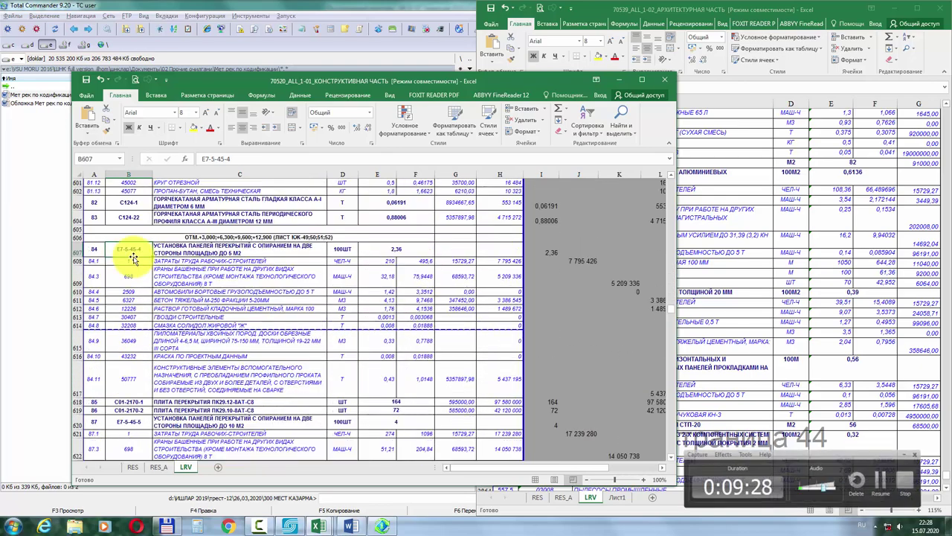
click(129, 252)
click(138, 291)
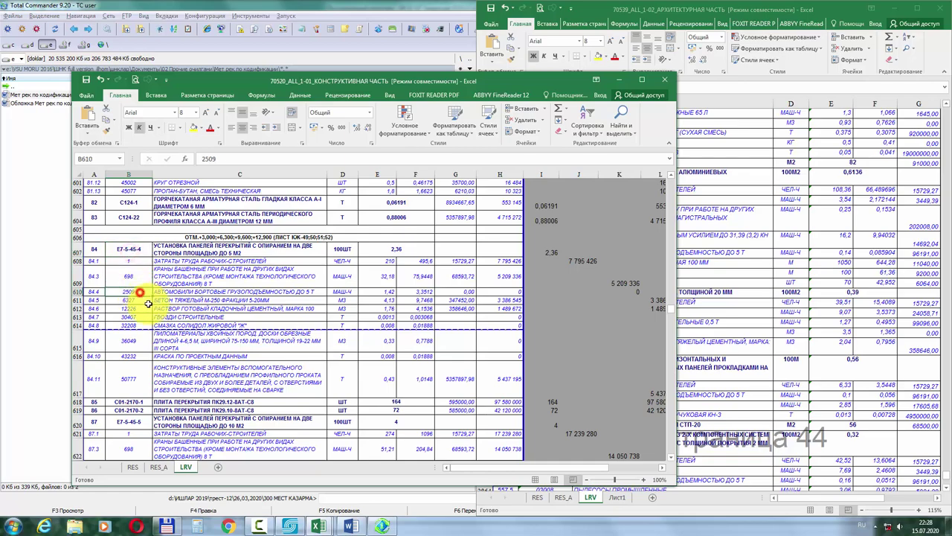
scroll(153, 313, down, 10)
scroll(162, 319, down, 12)
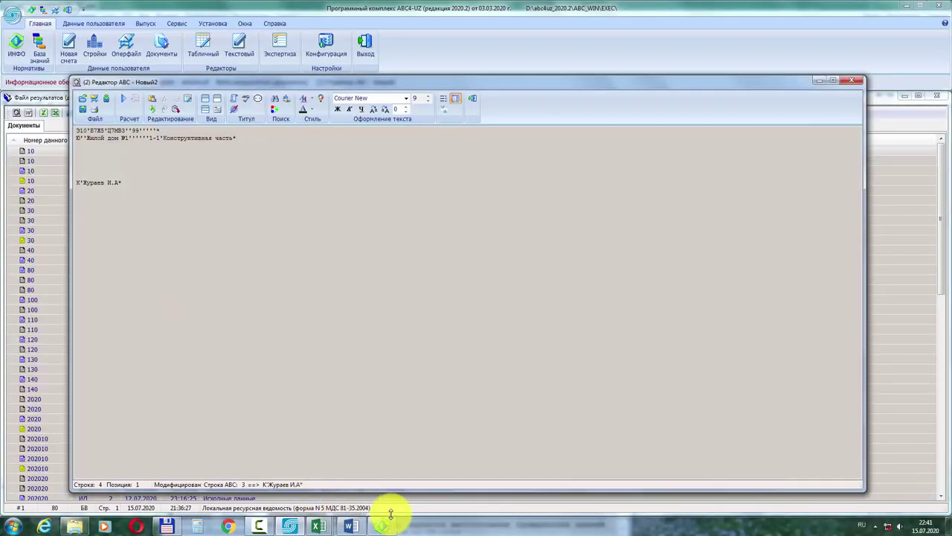
Step: Switch to the ABC norms window, open the details of position E0602-011-02 доп. 9, and set its volume to 1
click(385, 526)
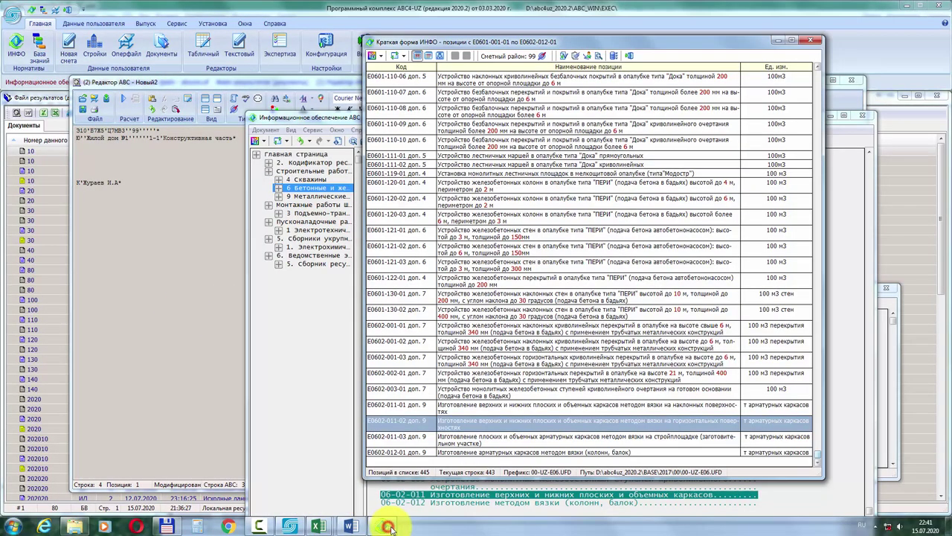
double_click(469, 423)
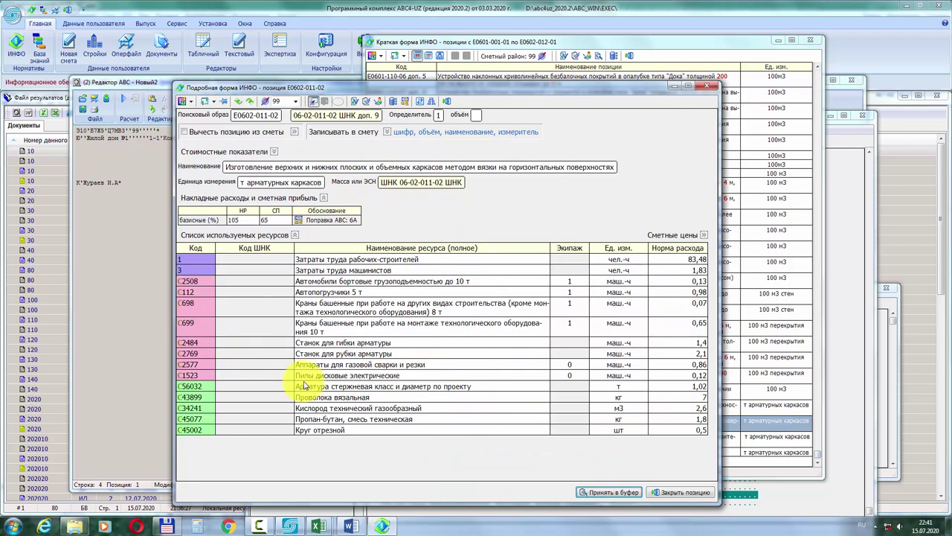
click(480, 116)
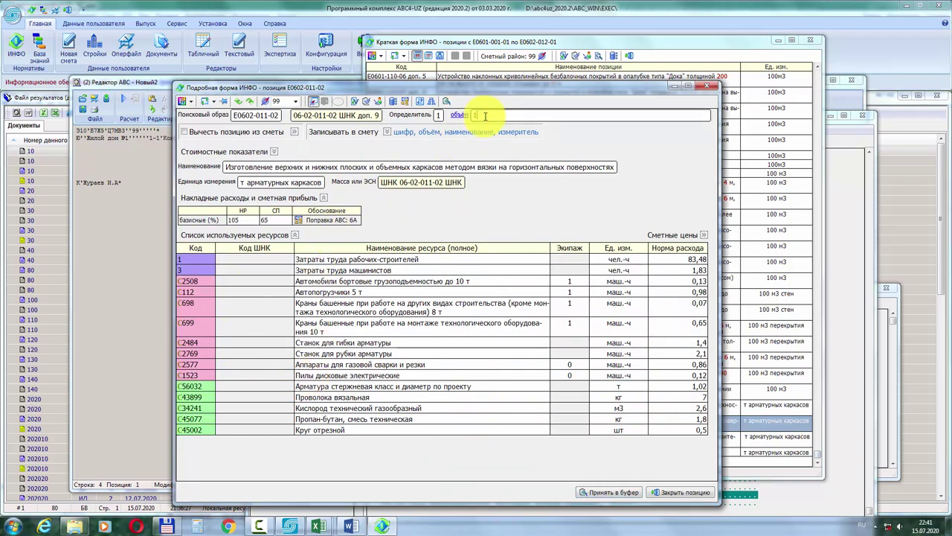
key(Return)
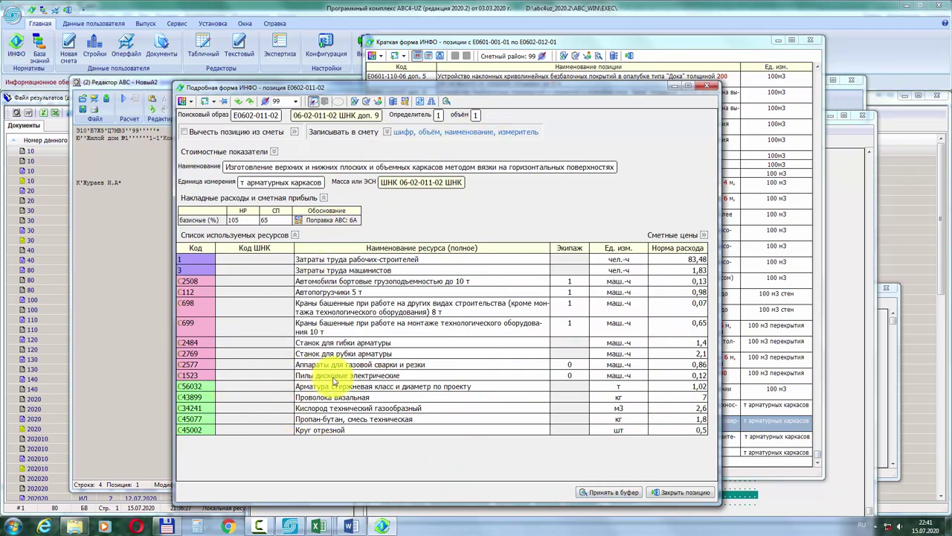
Step: Delete the design-specified bar reinforcement resource C56032 from position E0602-011-02, and cancel that deletion
right_click(210, 387)
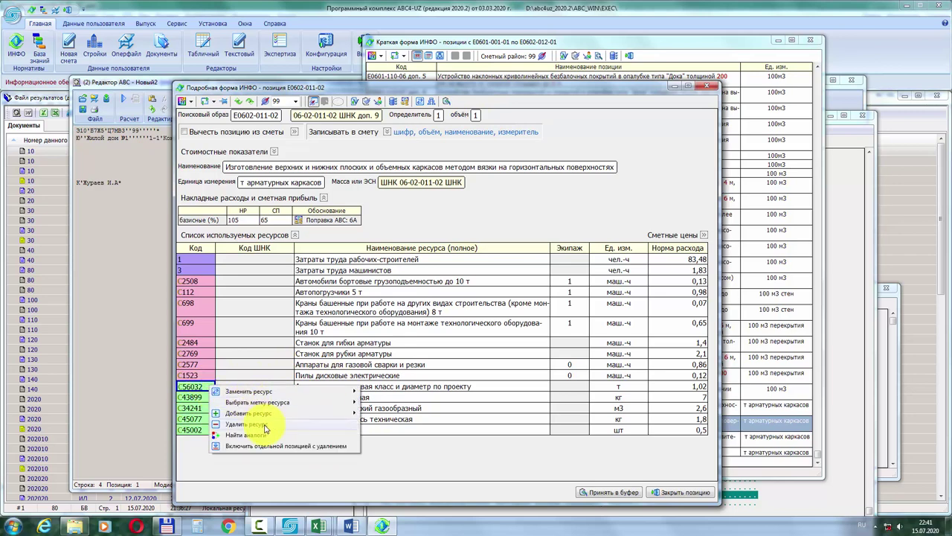
click(375, 425)
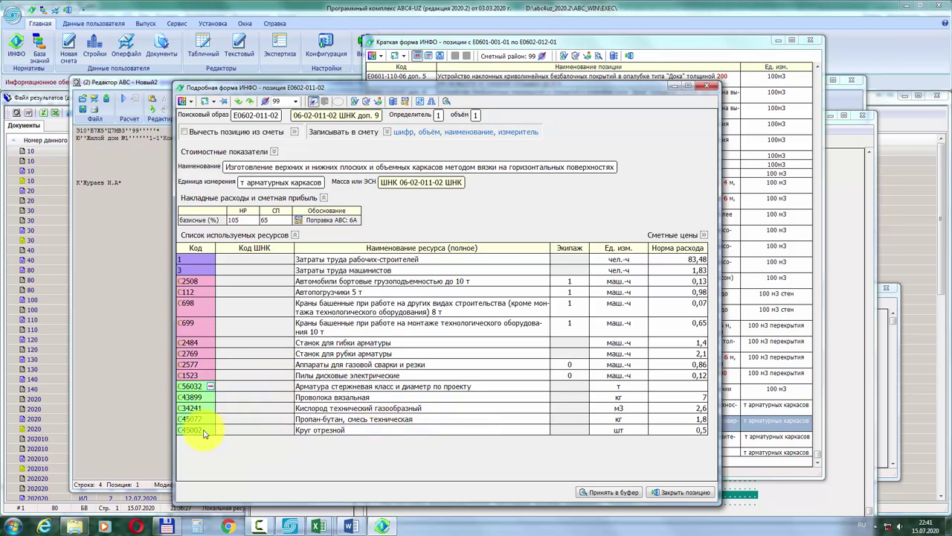
right_click(199, 387)
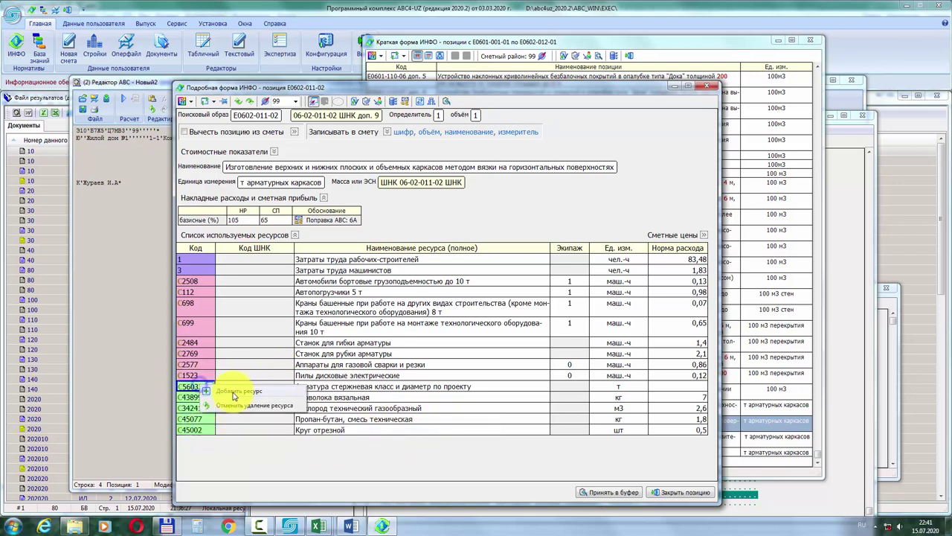
click(246, 405)
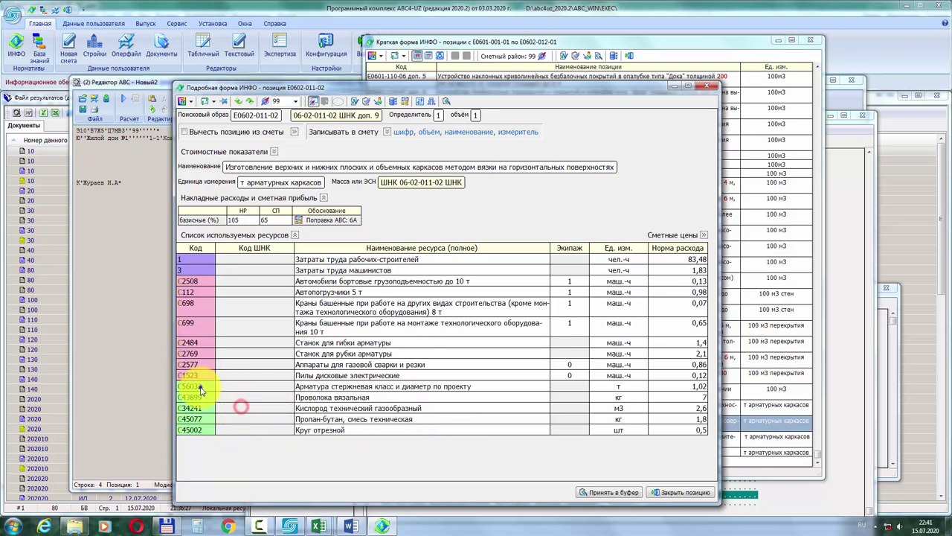
Step: Open the in-position replacement of resource C56032 and search the resource hierarchy for ABC code 3205
right_click(243, 404)
mouse_move(259, 395)
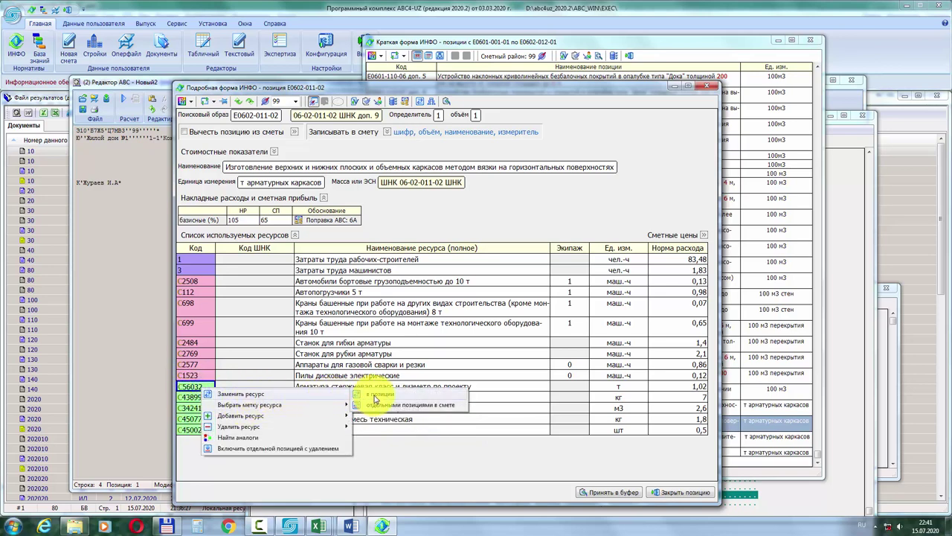
click(375, 396)
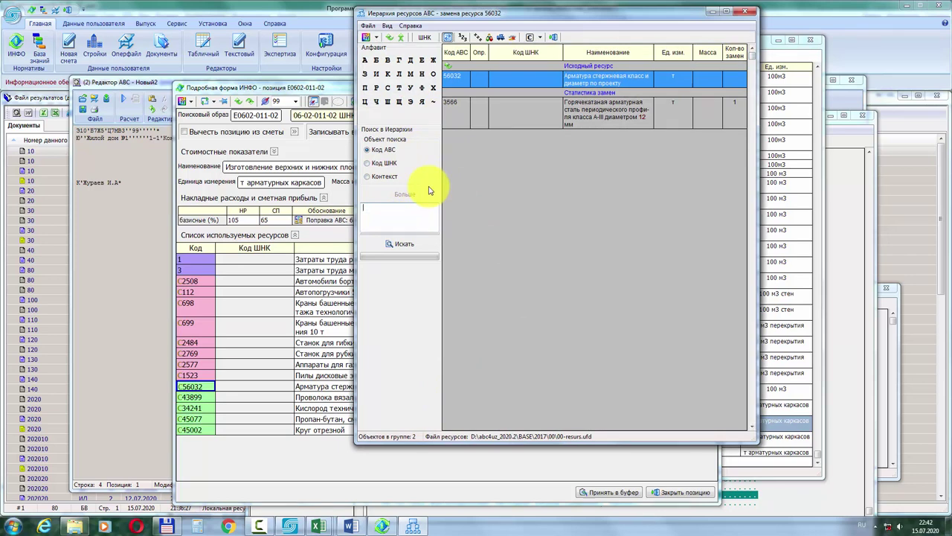
click(387, 243)
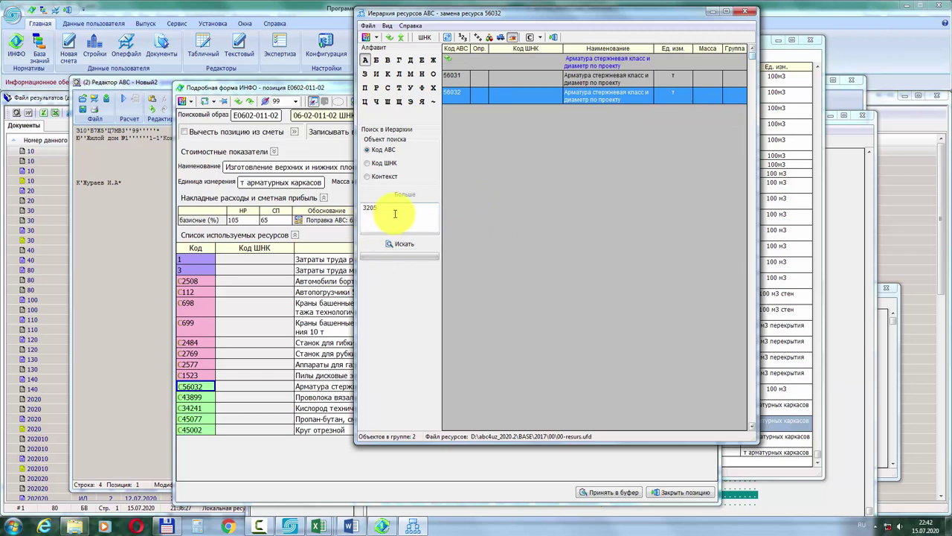
drag(395, 212, 365, 207)
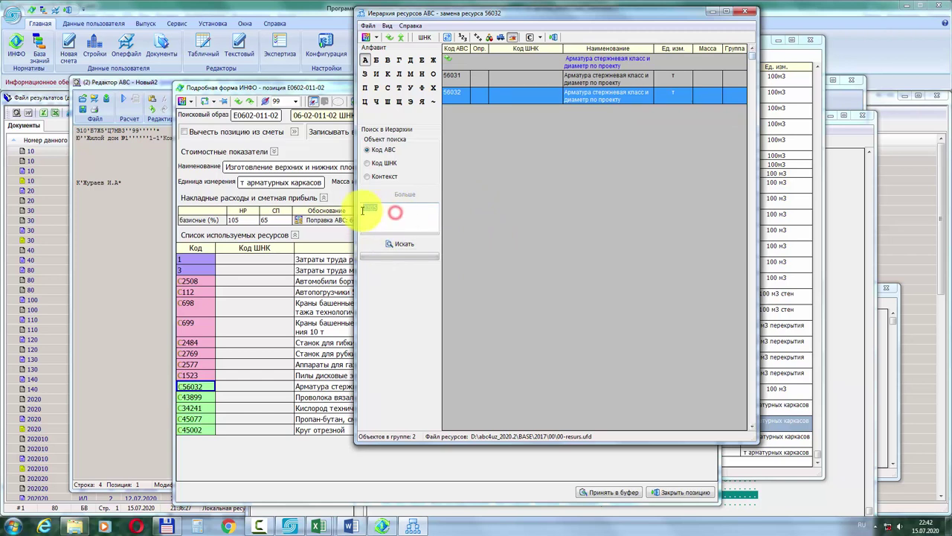
click(400, 245)
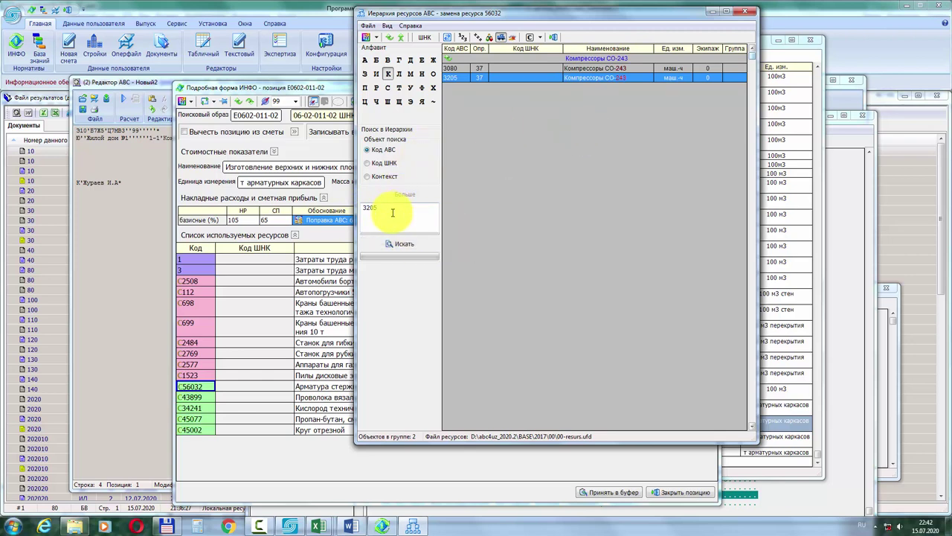
Step: Search the hierarchy for ABC code 3502 and replace C56032 with the hot-rolled smooth class A-I reinforcement steel of 6 mm diameter
drag(389, 212, 355, 207)
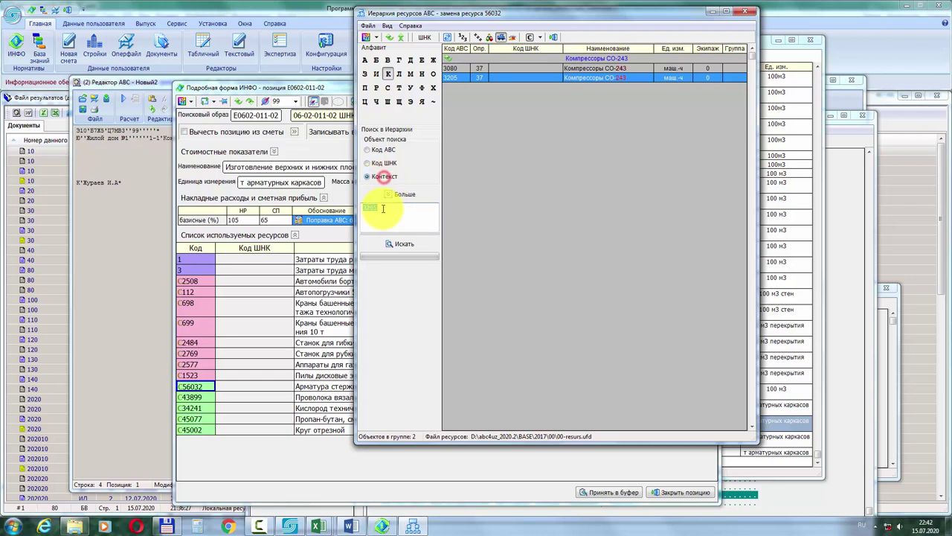
click(386, 210)
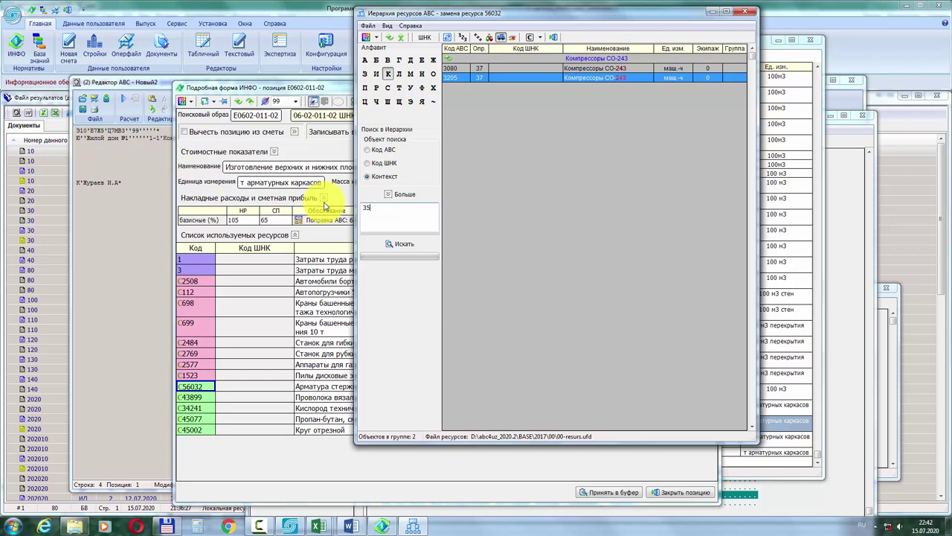
click(371, 149)
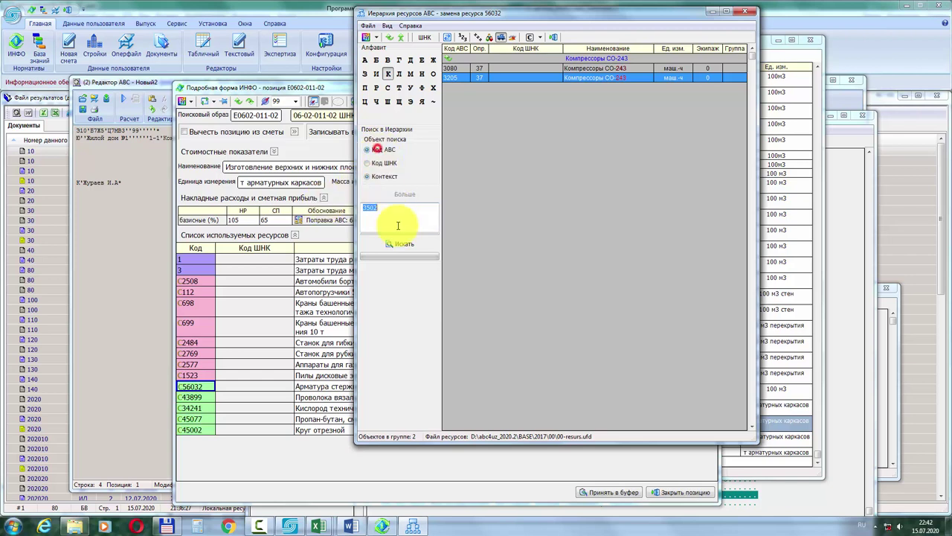
click(401, 244)
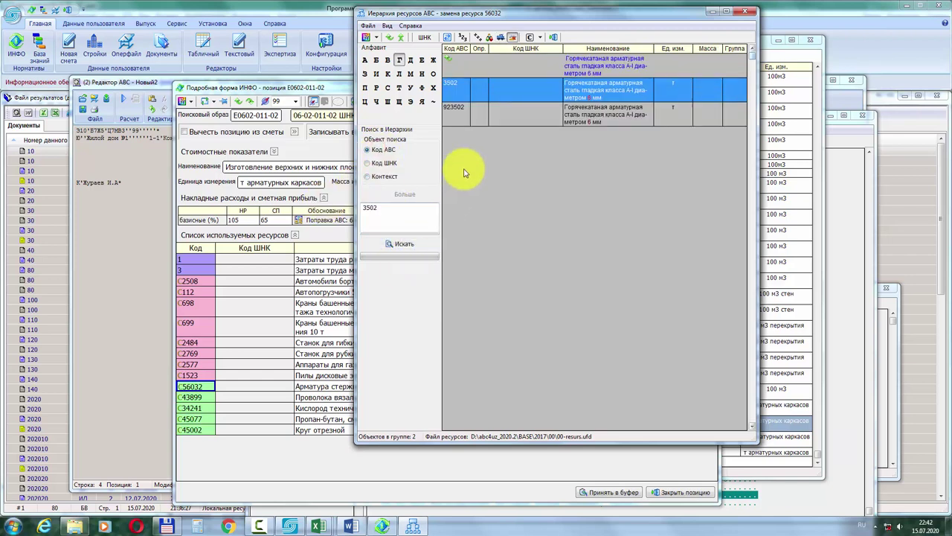
double_click(636, 98)
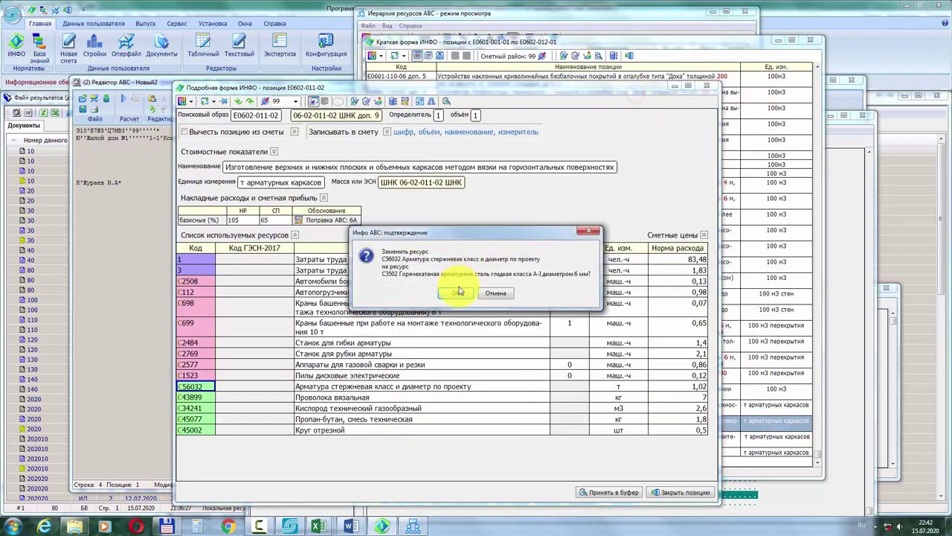
click(460, 293)
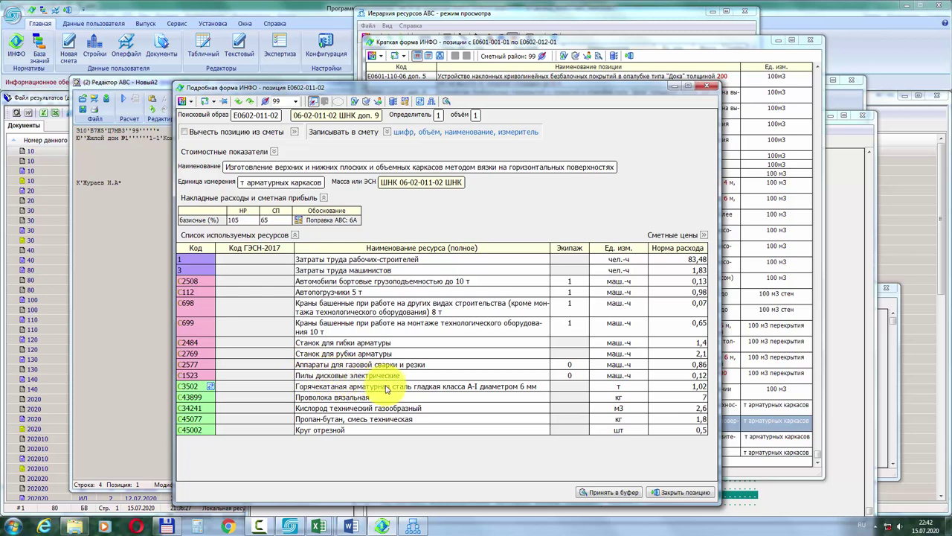
Step: Set the resource list to show resource codes by the ШНК collection
click(276, 250)
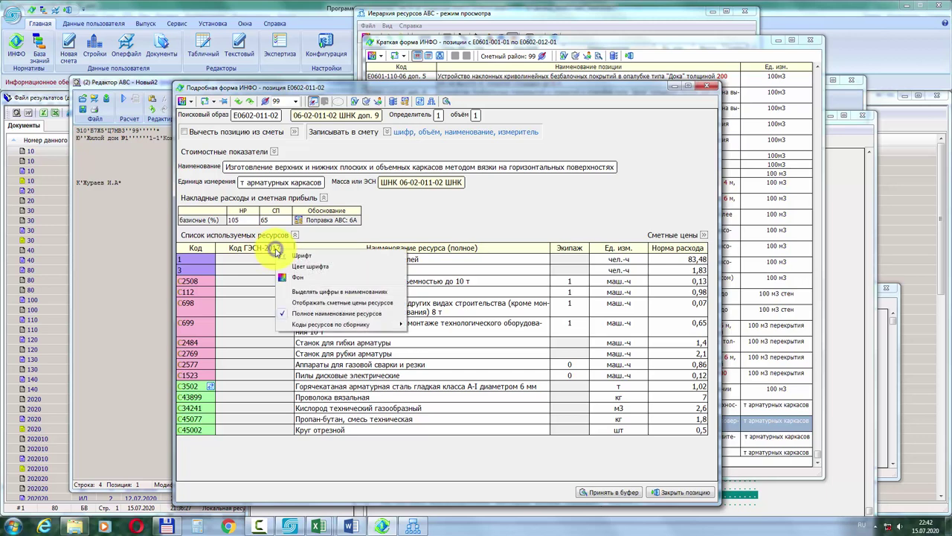
mouse_move(362, 325)
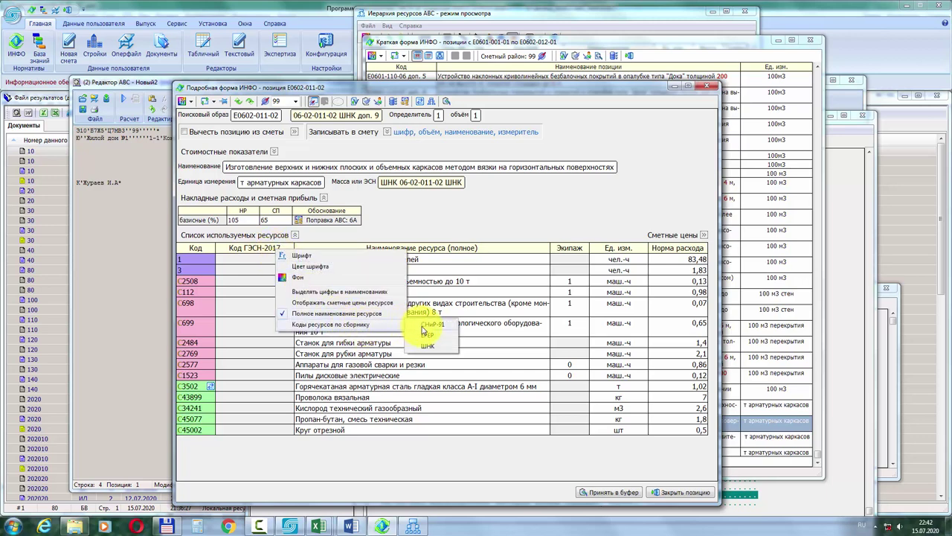
click(432, 347)
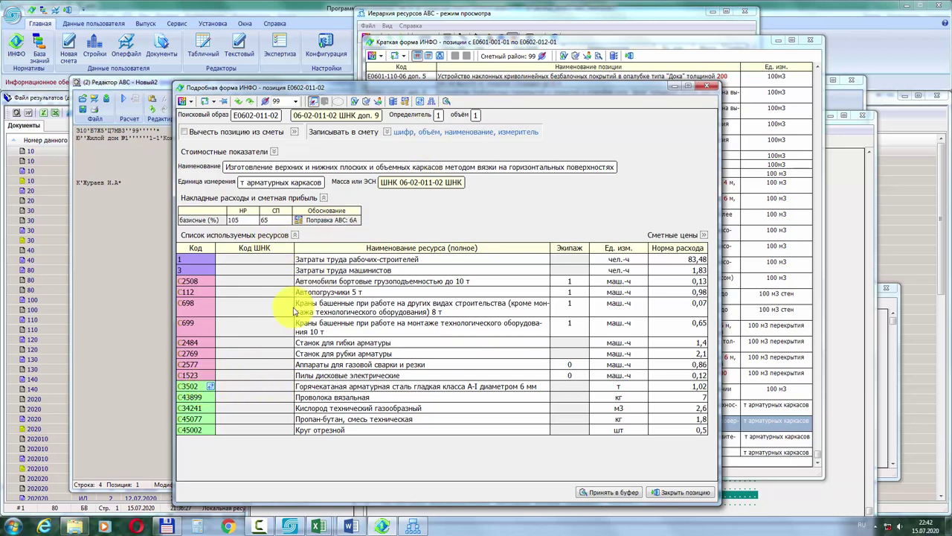
Step: Choose the in-position replacement method for resource C3502, and cancel its replacement
right_click(195, 386)
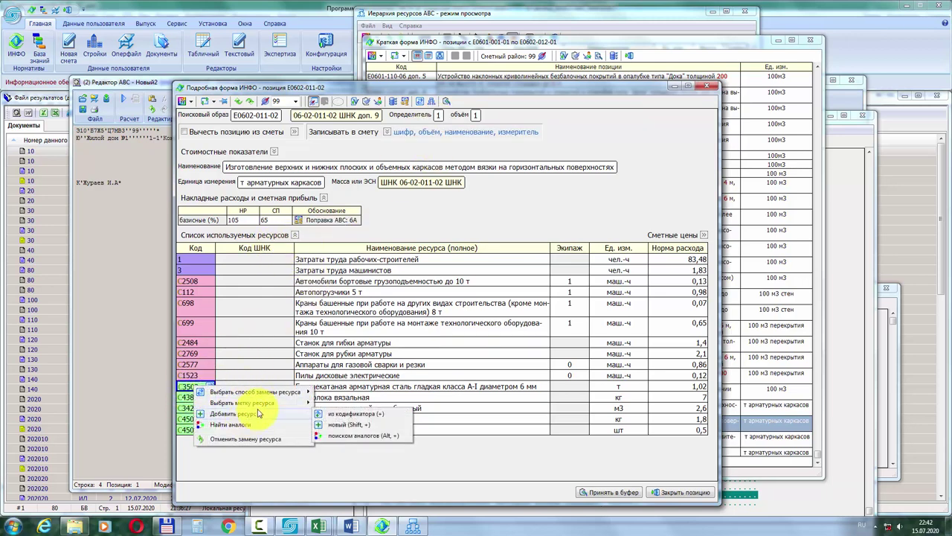
mouse_move(286, 392)
click(322, 392)
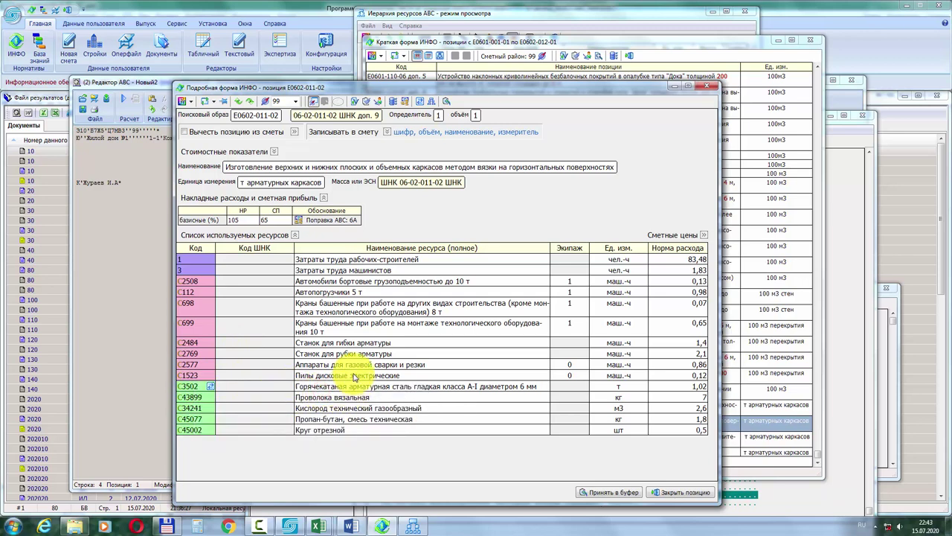
right_click(199, 387)
mouse_move(282, 395)
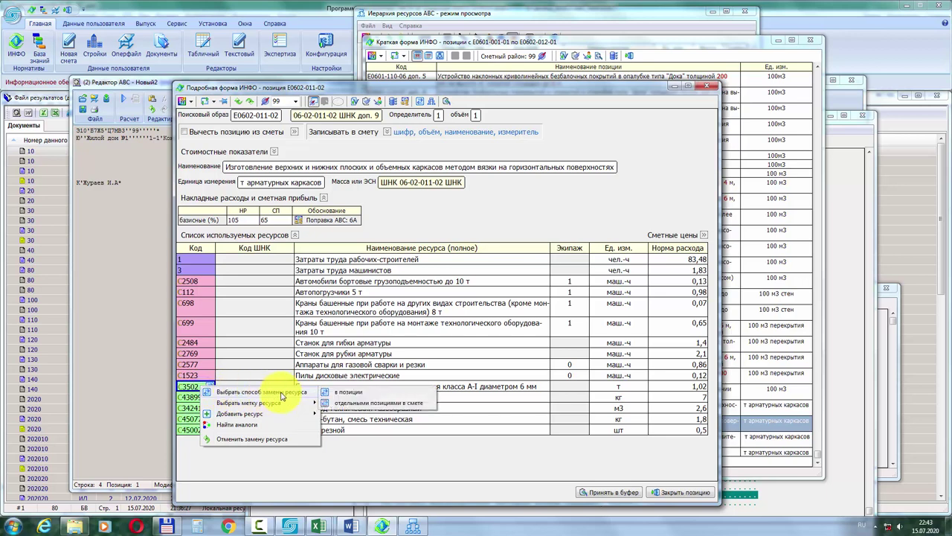
click(334, 393)
right_click(196, 388)
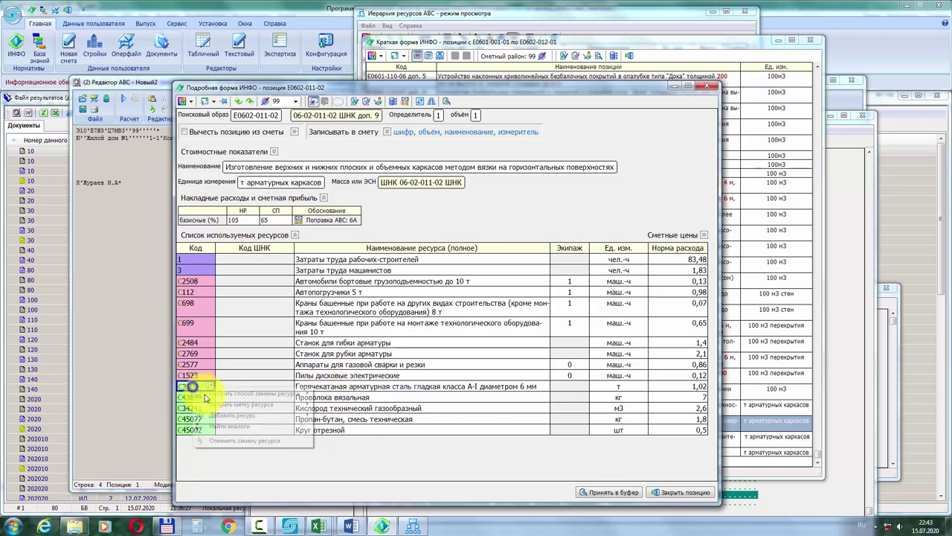
click(221, 441)
Step: Open the in-position replacement of C56032 again and search the resource hierarchy for ШНК code 3502
right_click(198, 387)
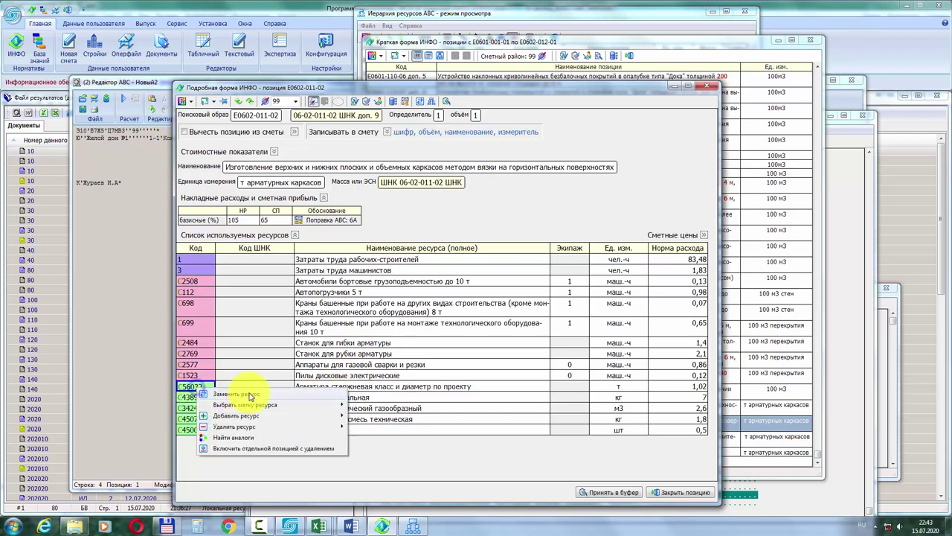
mouse_move(258, 396)
click(379, 393)
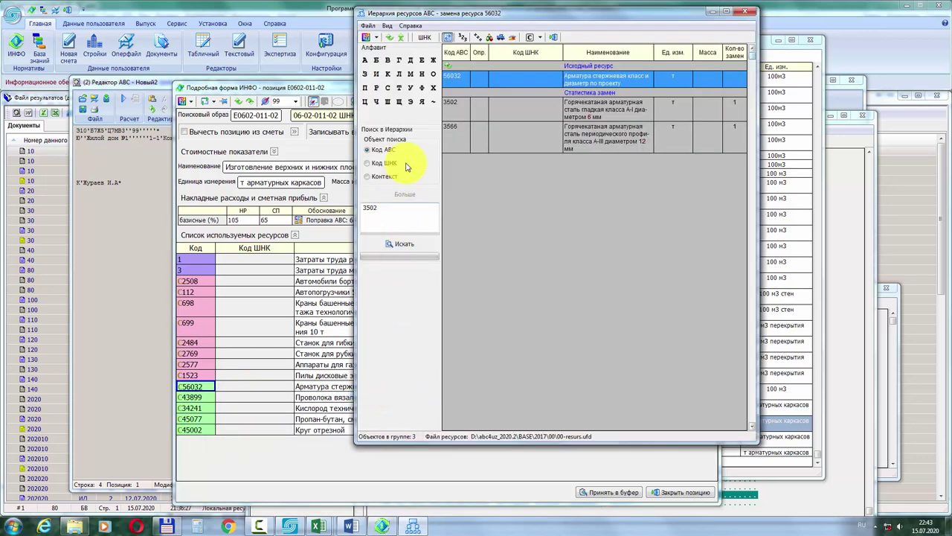
click(379, 164)
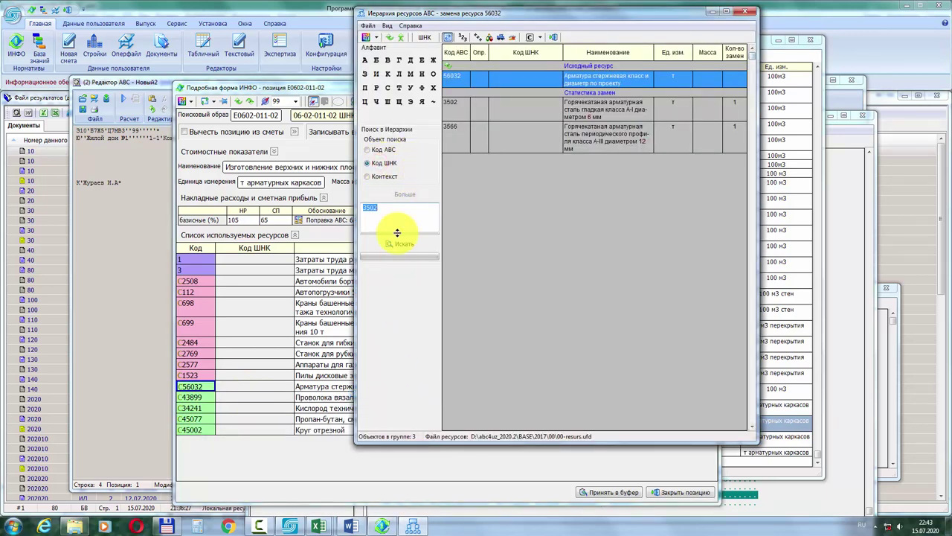
click(413, 246)
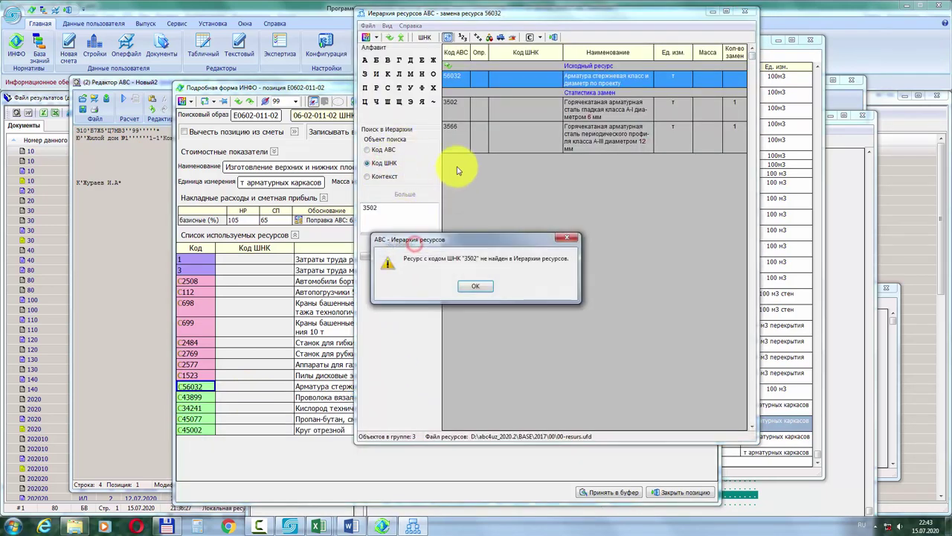
click(468, 289)
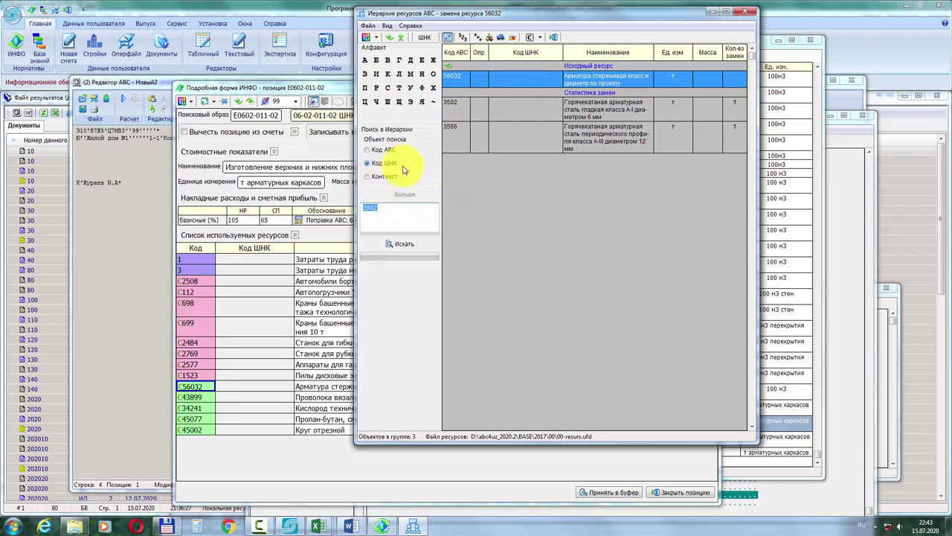
Step: Search the resource hierarchy by context for АРМАТУРА and browse the matching reinforcement resources
click(388, 210)
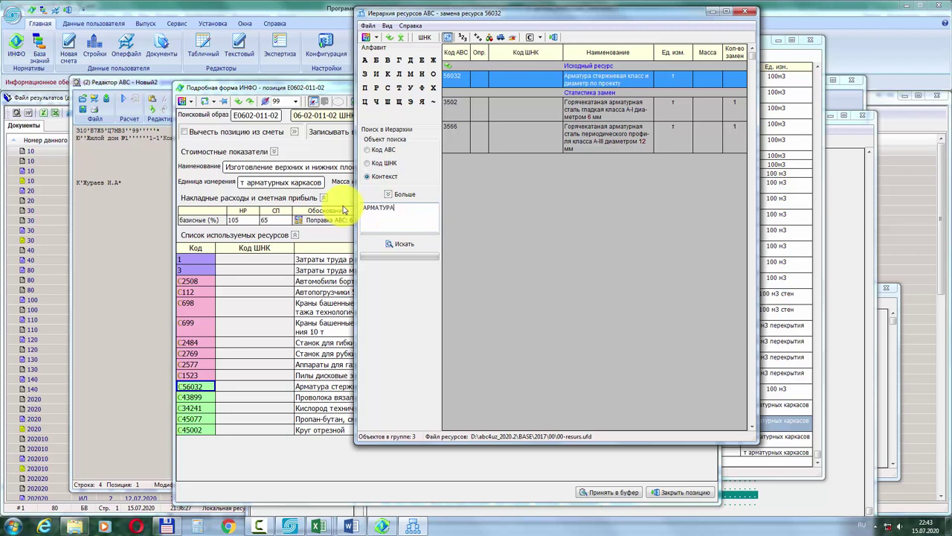
click(401, 244)
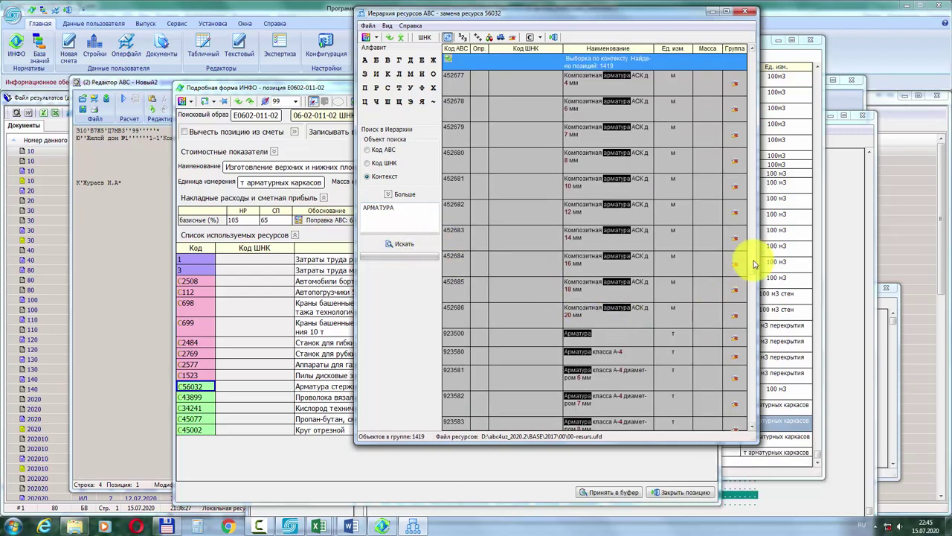
drag(752, 276, 774, 304)
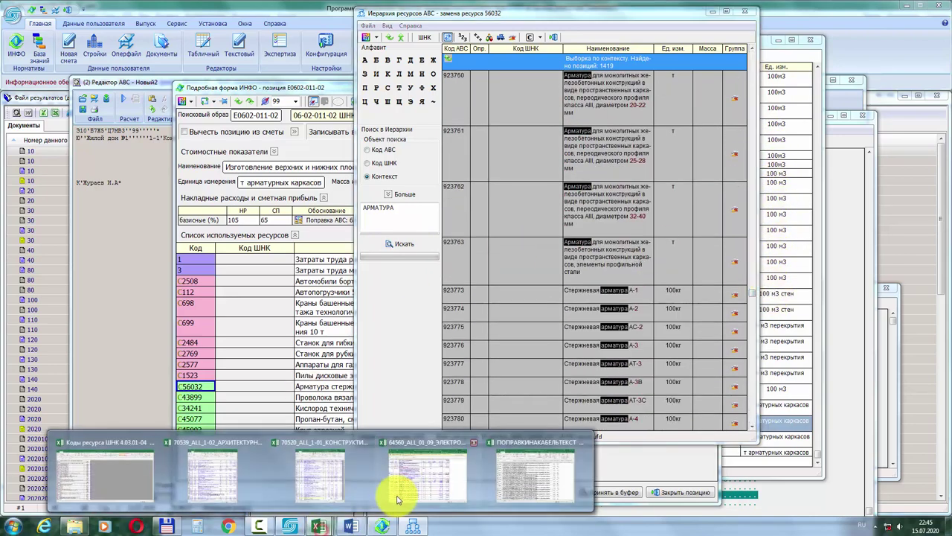
Step: Switch to the structural estimate in Excel, hide the two wire rows beneath position C124-1, and select code C124-22
key(alt+Tab)
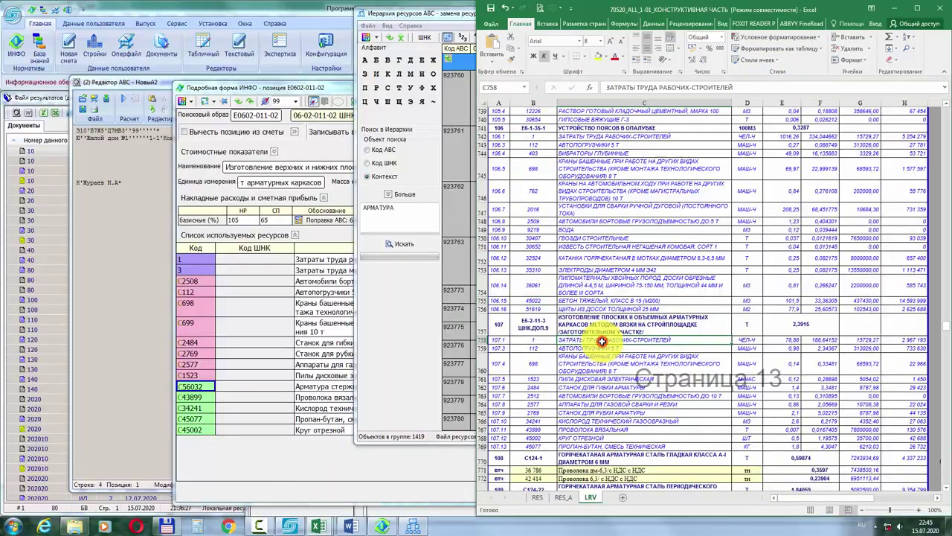
scroll(604, 335, down, 6)
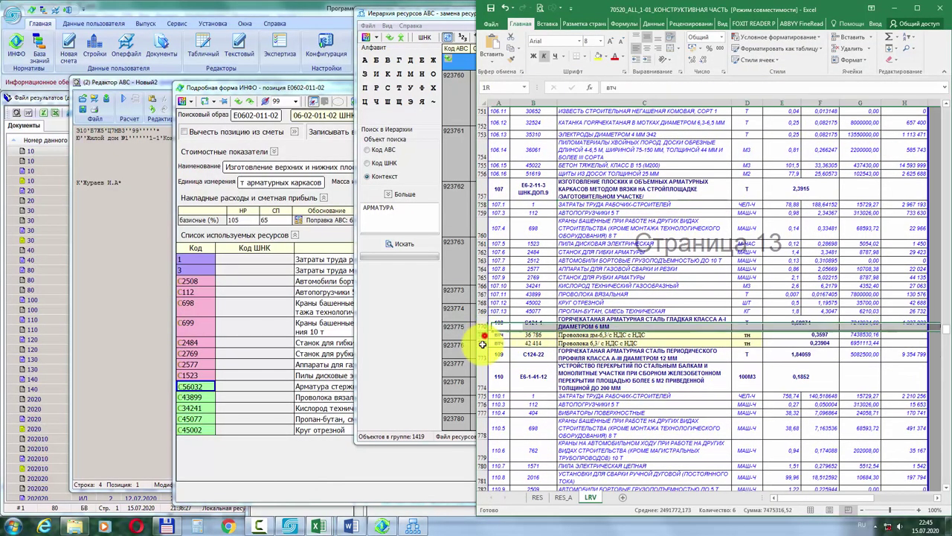
drag(484, 334, 481, 345)
right_click(480, 343)
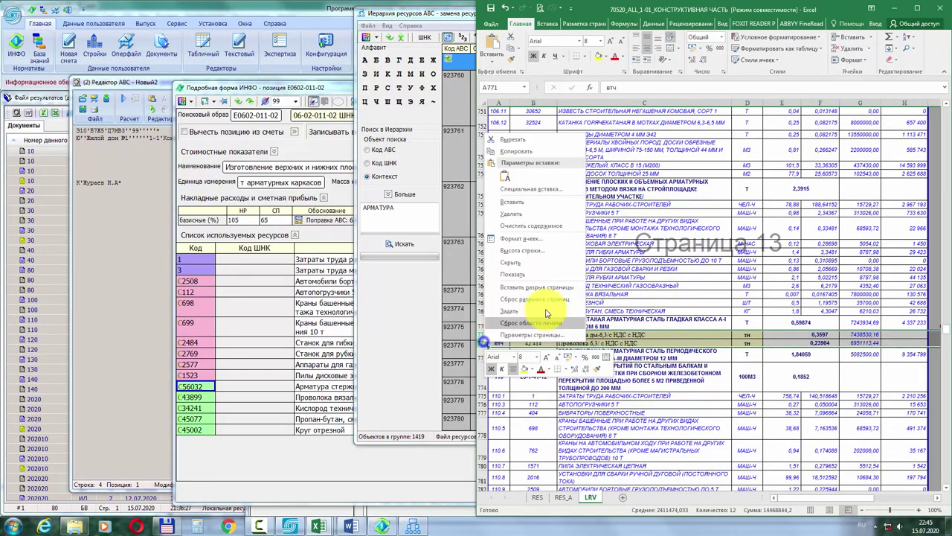
click(542, 272)
click(540, 341)
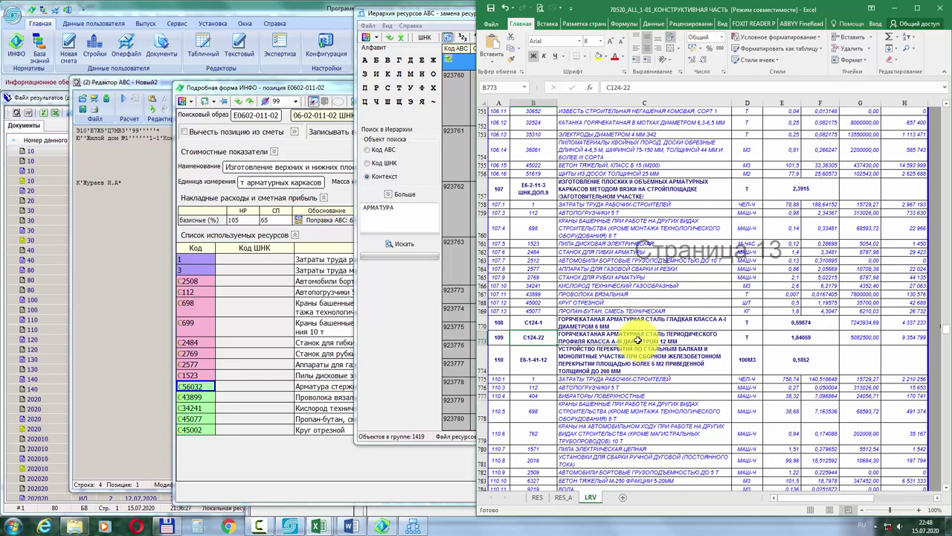
Step: Return to the ABC details of position E0602-011-02 and replace resource code C56032 directly in the list with 3502, confirming the replacement
click(264, 346)
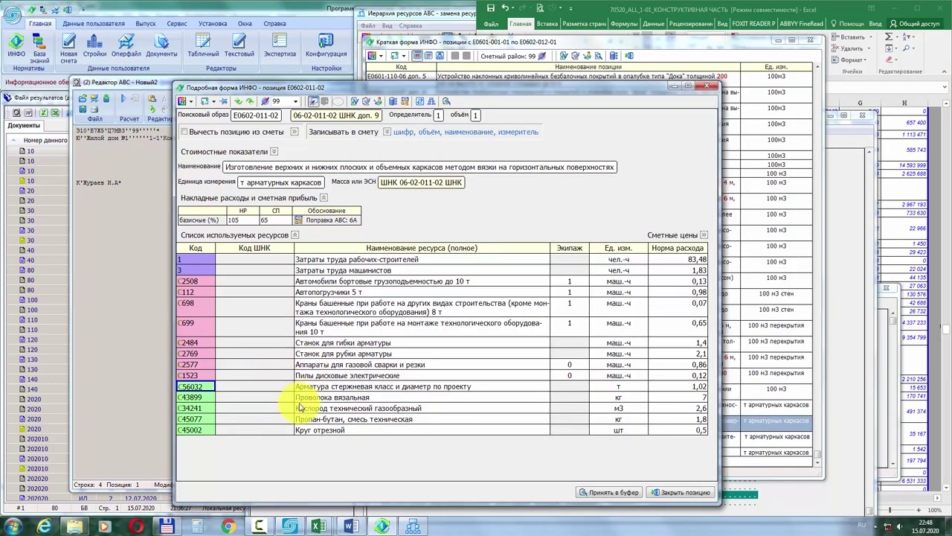
double_click(206, 386)
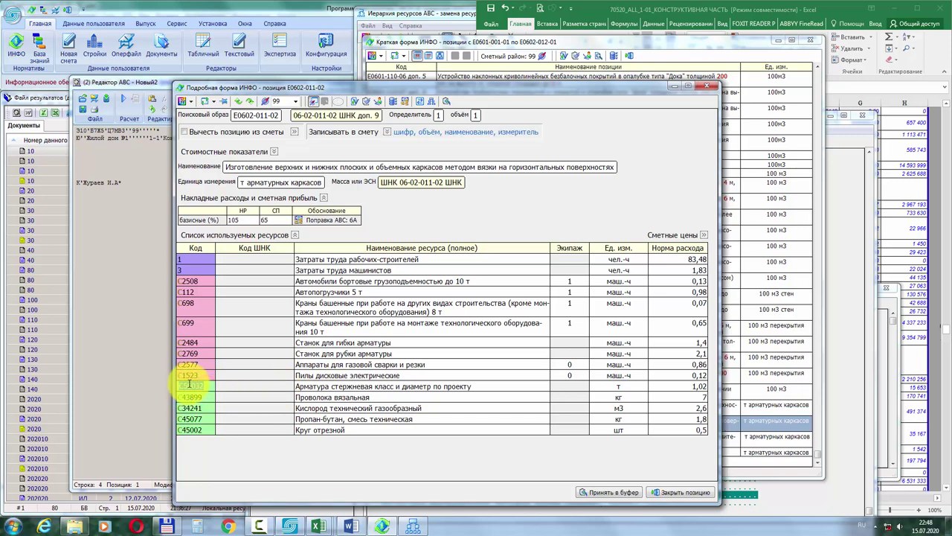
drag(185, 384, 233, 386)
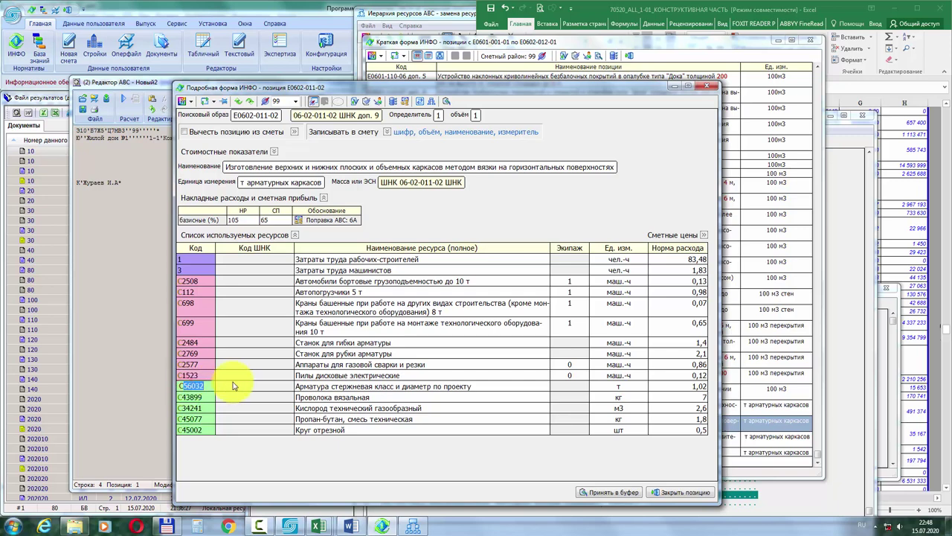
key(Return)
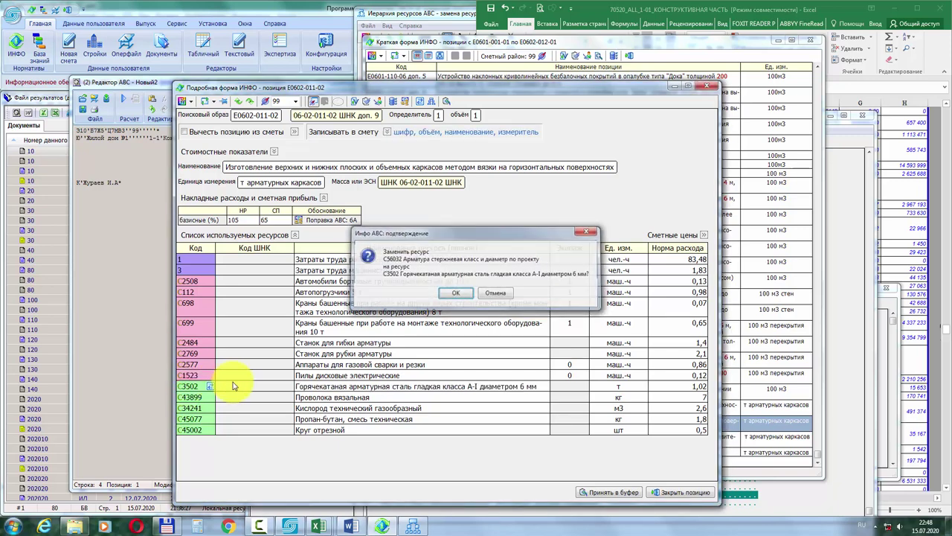
key(Return)
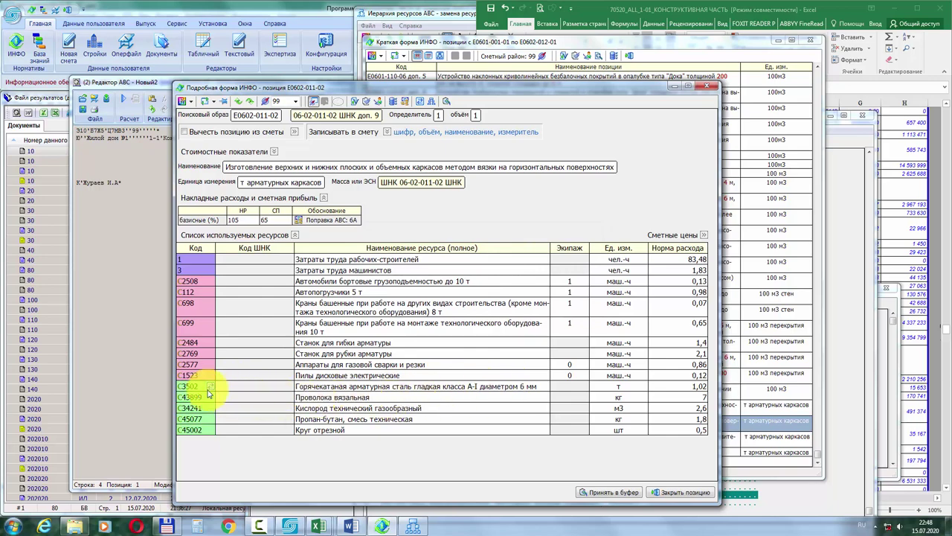
Step: Bring the resource hierarchy window forward and browse further through the АРМАТУРА search results
click(383, 524)
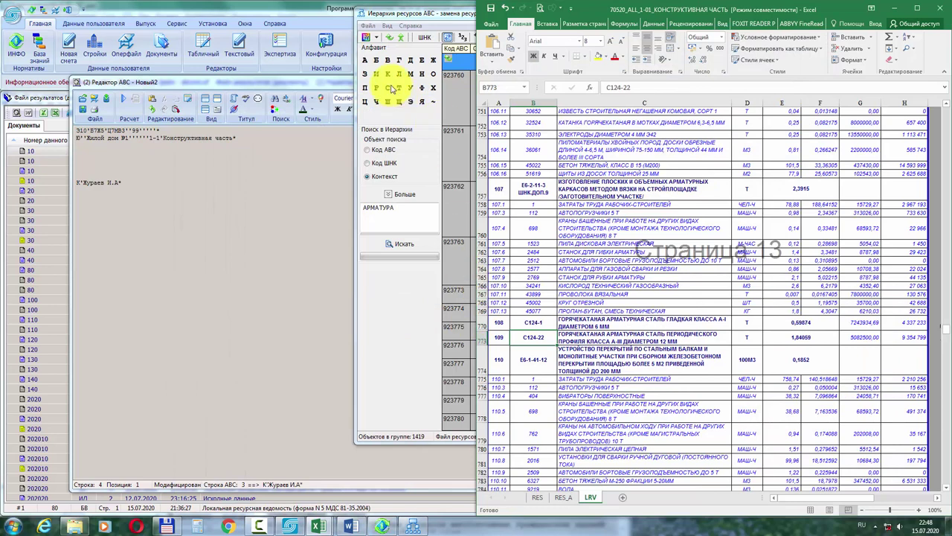
click(450, 14)
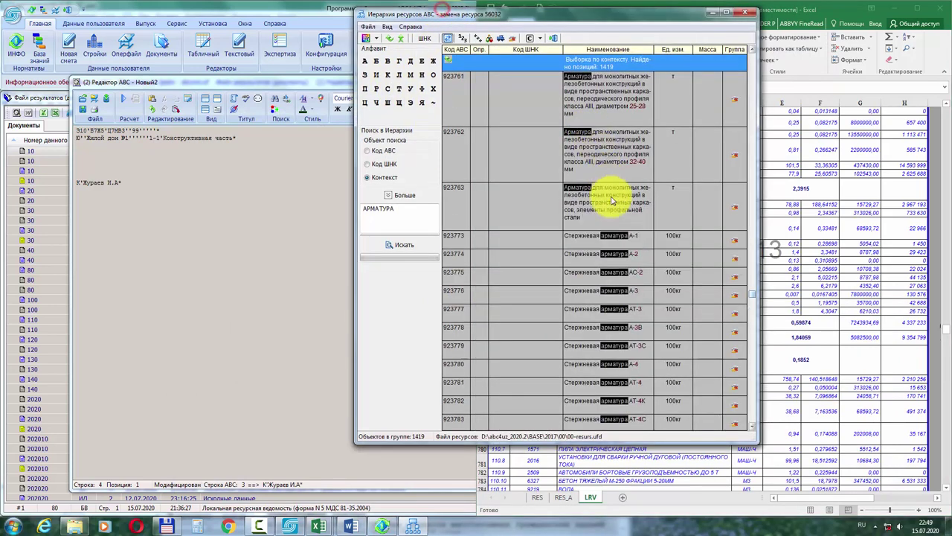
scroll(676, 291, down, 5)
Step: Switch to the structural estimate in Excel and copy the code, name and unit cells of position C124-1
click(821, 354)
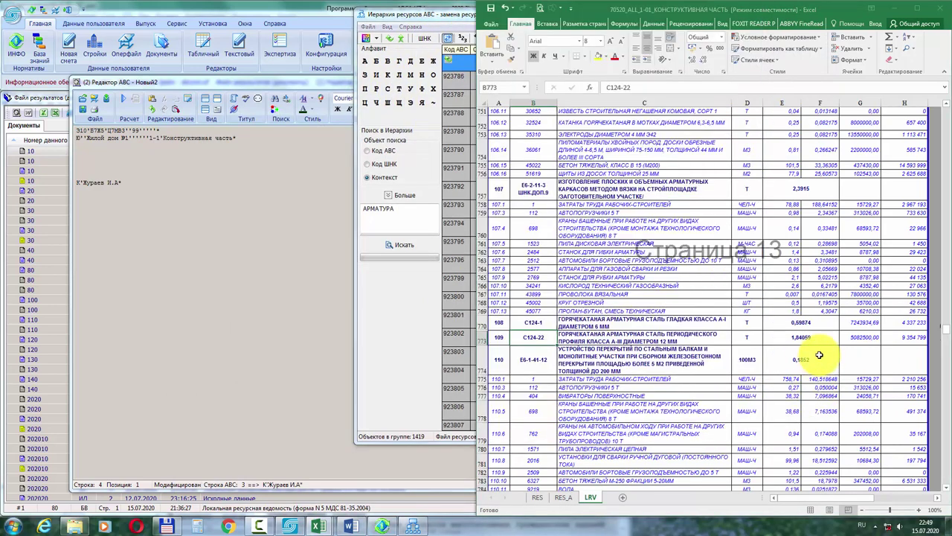
drag(532, 328, 743, 320)
key(ctrl+c)
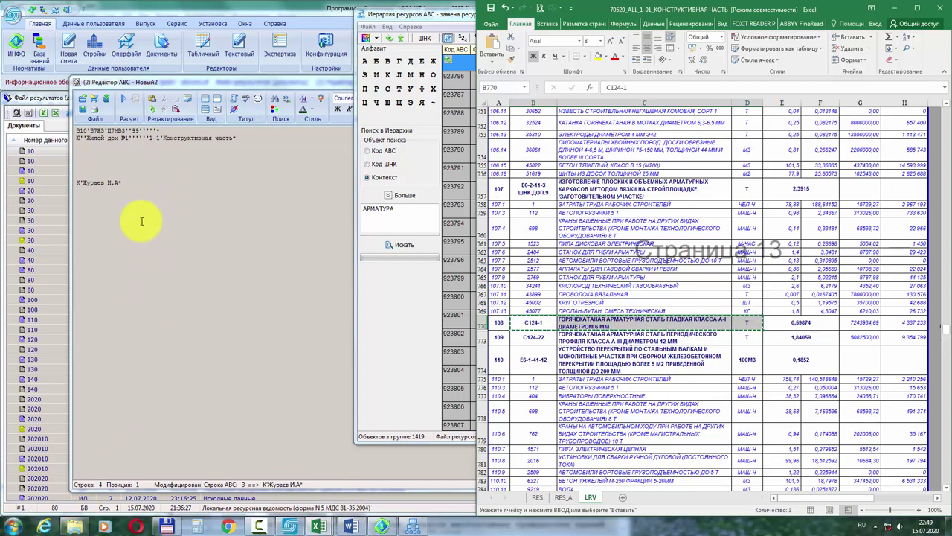
Step: Switch to the Excel workbook ПОПРАВКИНАКАБЕЛЬТЕКСТ and examine its list of wire and cable resource codes with their units and coefficients
click(18, 527)
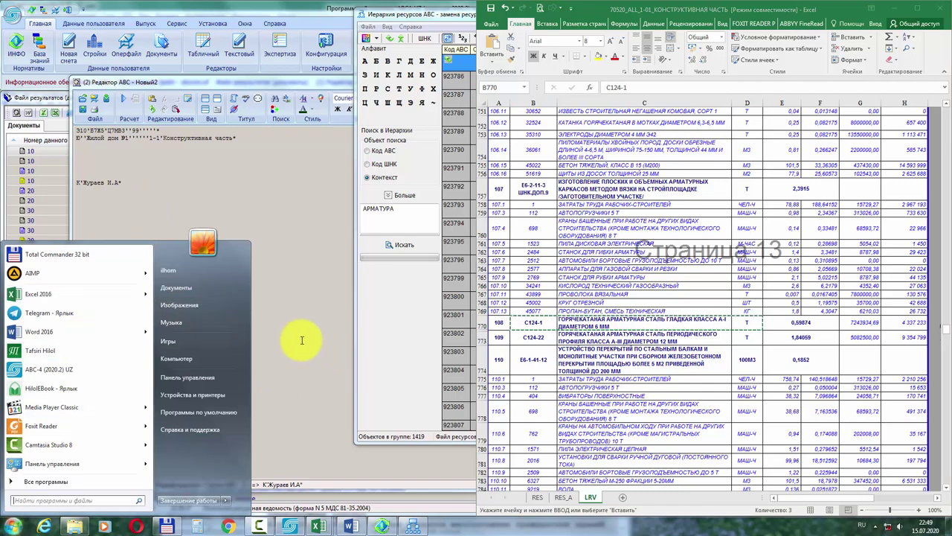
click(340, 296)
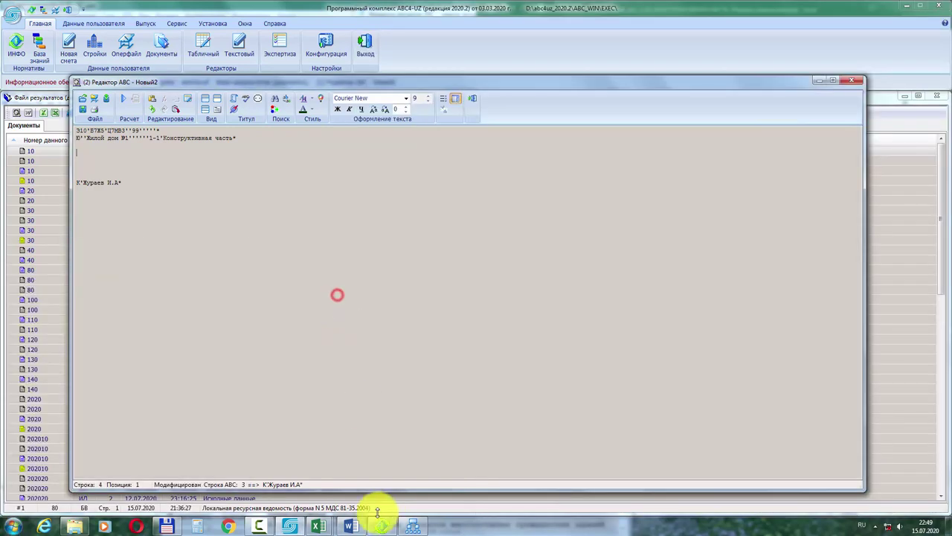
mouse_move(333, 526)
click(551, 470)
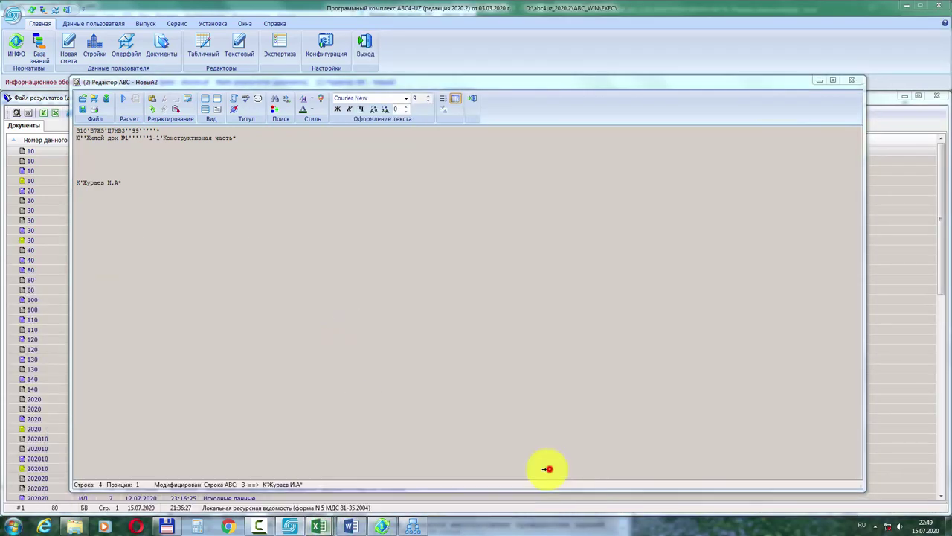
click(196, 296)
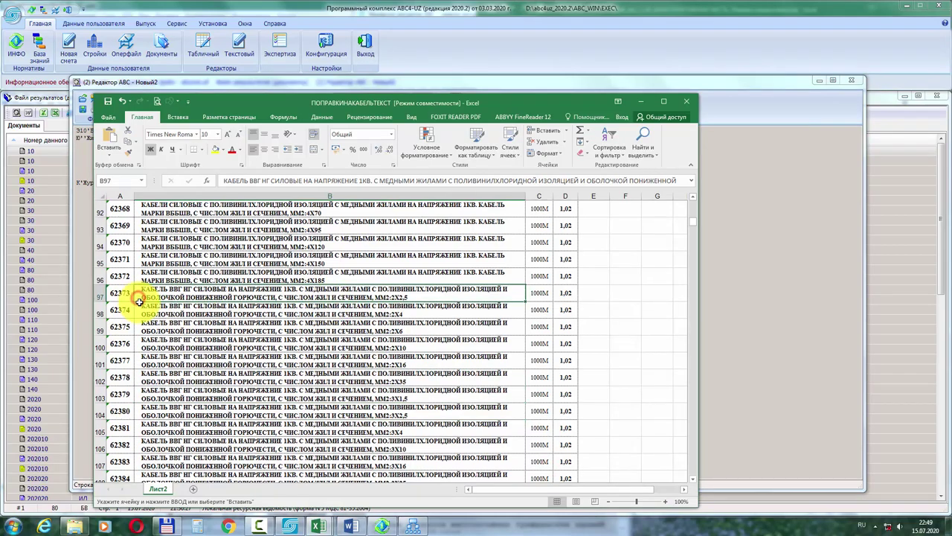
scroll(192, 302, up, 20)
scroll(149, 283, up, 10)
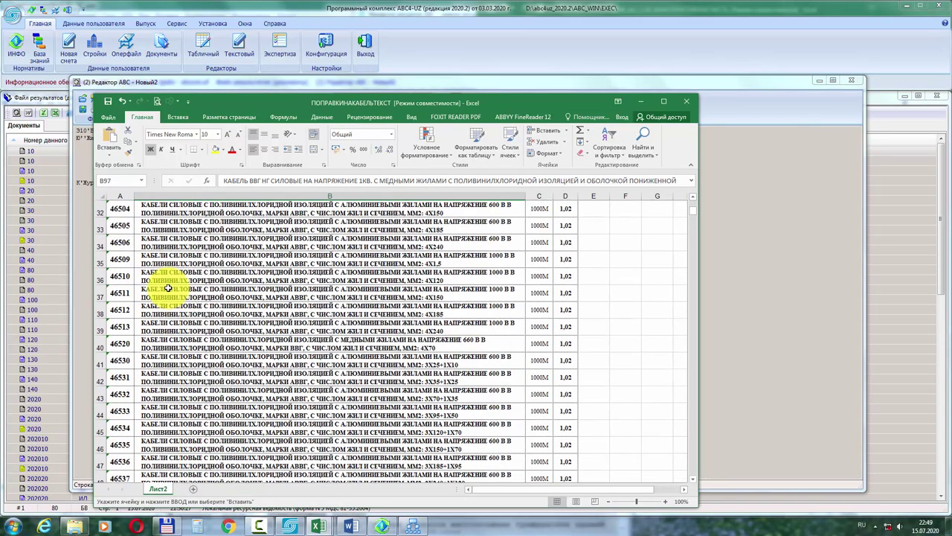
scroll(169, 288, down, 20)
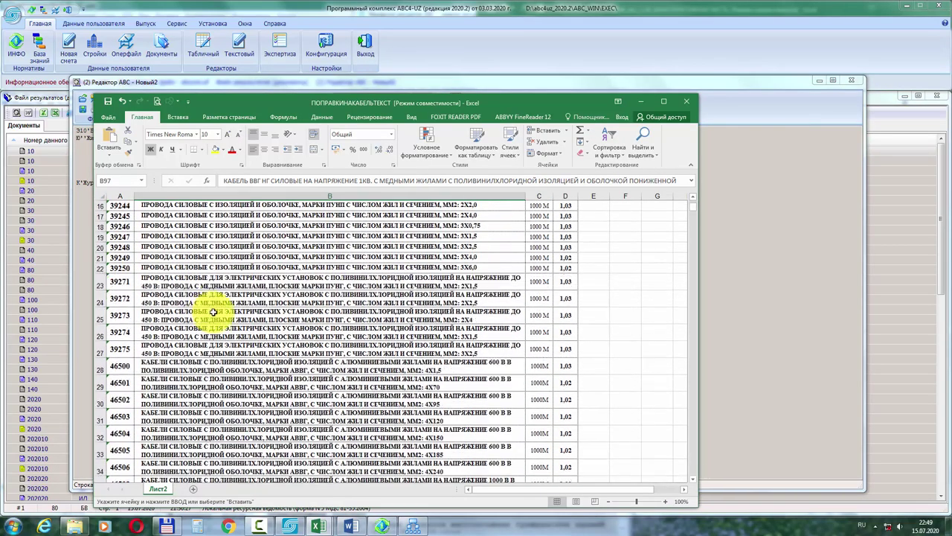
Step: Examine the cable resource codes and their correction coefficients in the Excel list
scroll(253, 309, down, 6)
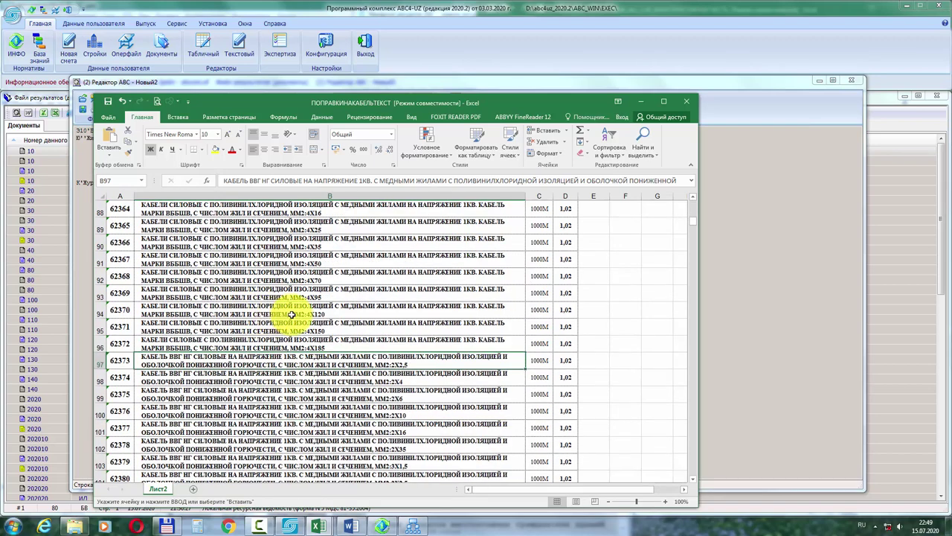
scroll(361, 315, up, 11)
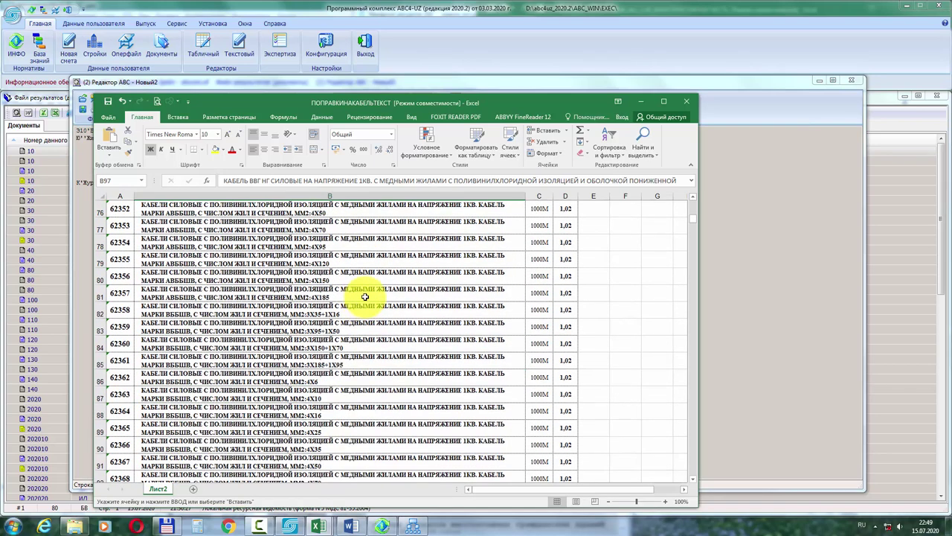
click(127, 297)
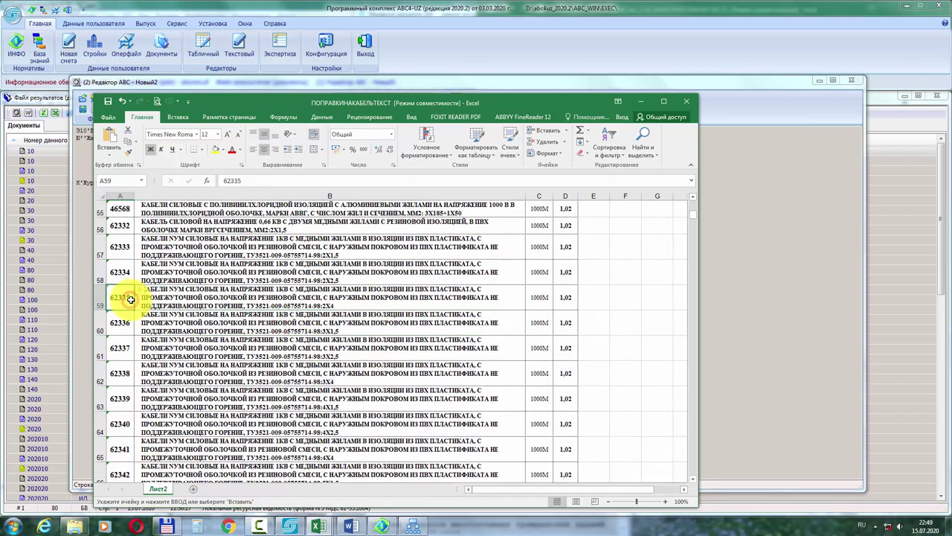
Step: Switch to ABC-ИНФО and close the detailed form of position E0602-011-02
mouse_move(298, 513)
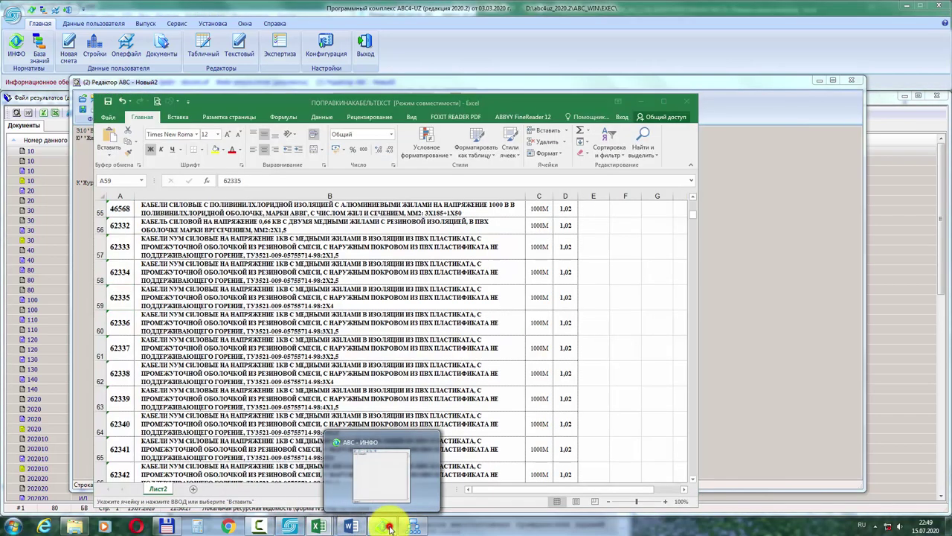
click(387, 527)
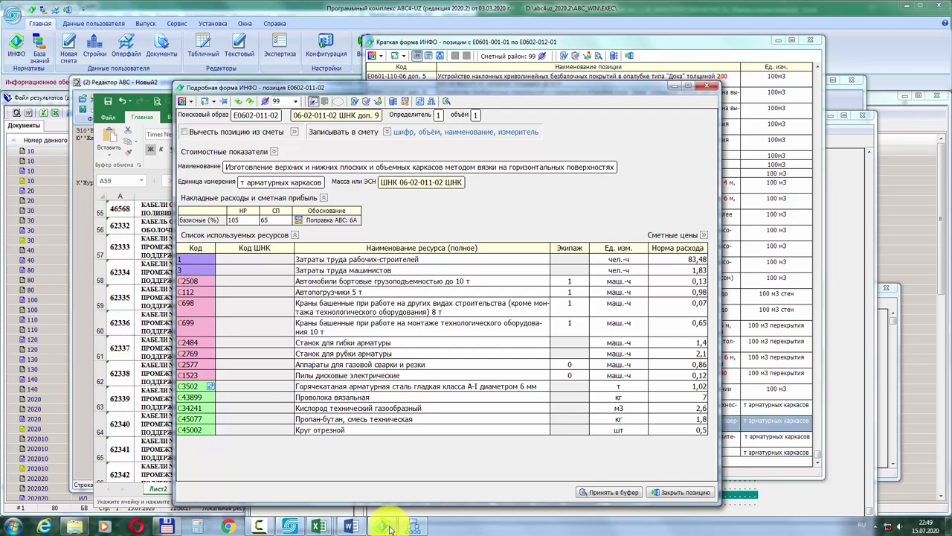
click(679, 491)
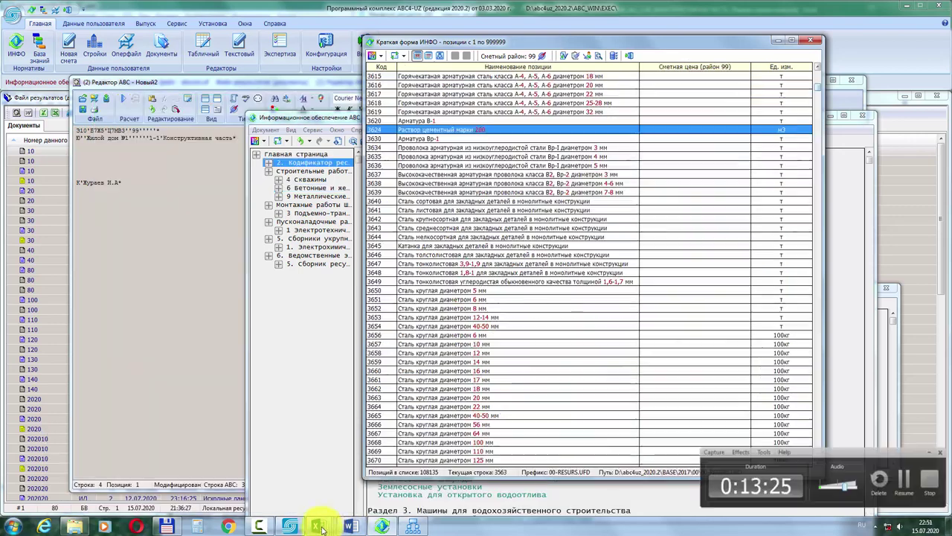
Step: Collect the smooth class А-I rebar resources 3502 (6 mm) and 3504 (8 mm) from the resource list, each with volume 1
key(Down)
key(Down)
key(Down)
key(Down)
key(Down)
key(Down)
key(Down)
key(Down)
key(Down)
key(Down)
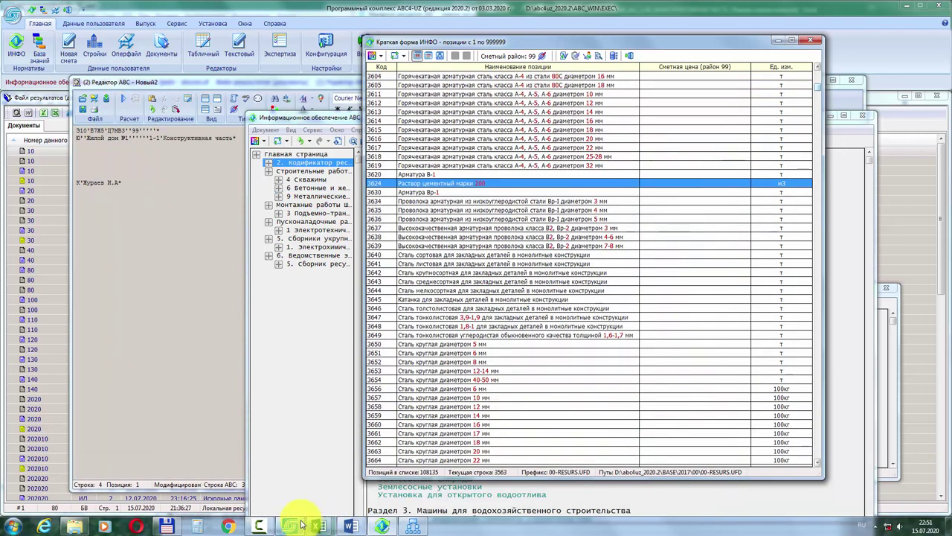
scroll(271, 477, up, 8)
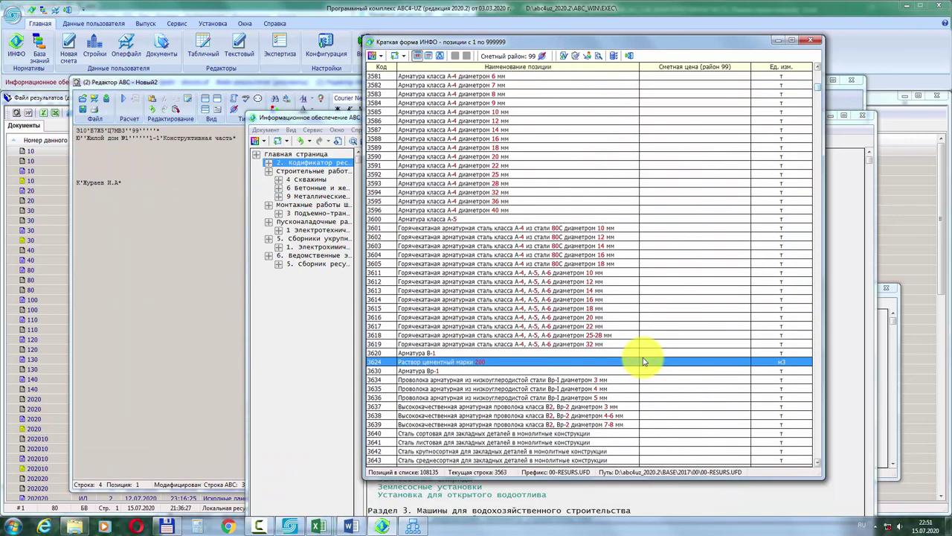
scroll(633, 351, up, 8)
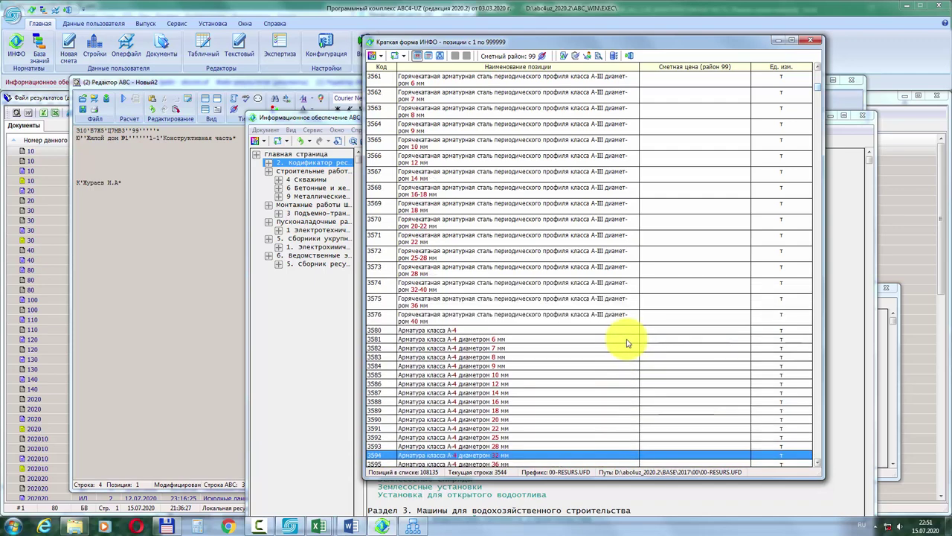
scroll(627, 342, up, 4)
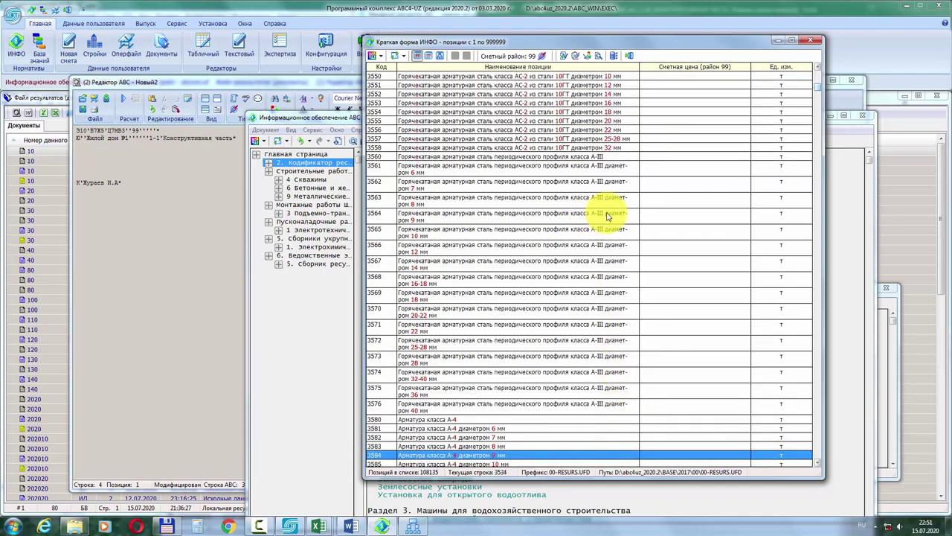
scroll(601, 215, up, 2)
scroll(595, 255, up, 5)
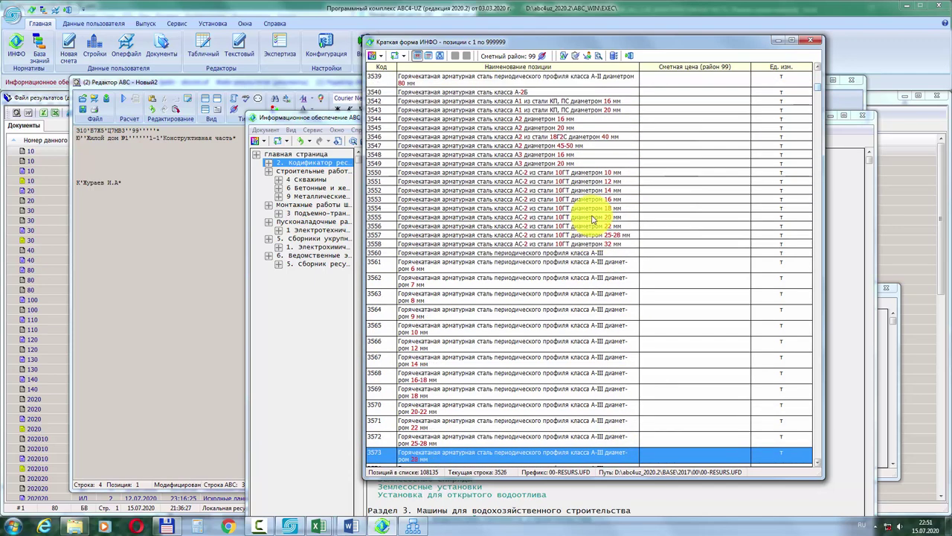
scroll(594, 221, up, 5)
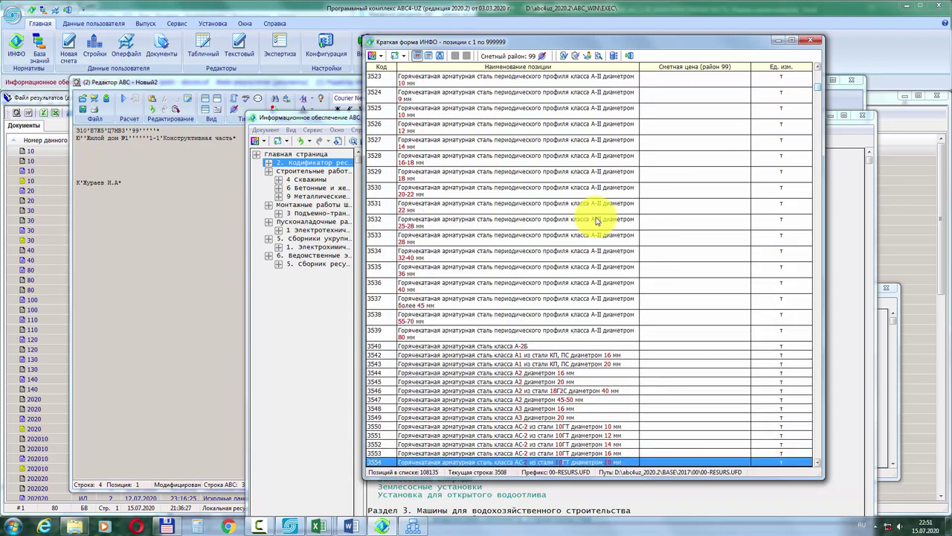
scroll(595, 221, up, 5)
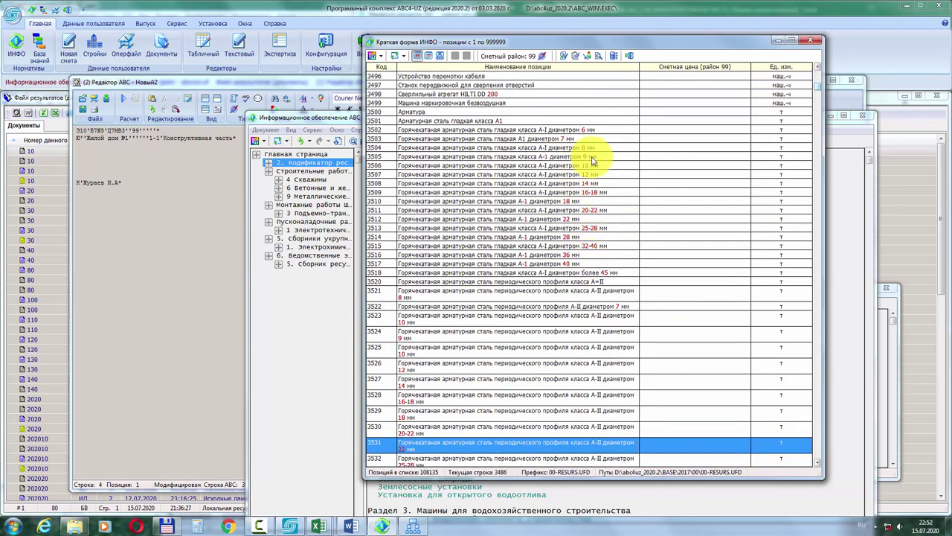
scroll(585, 155, up, 1)
double_click(586, 148)
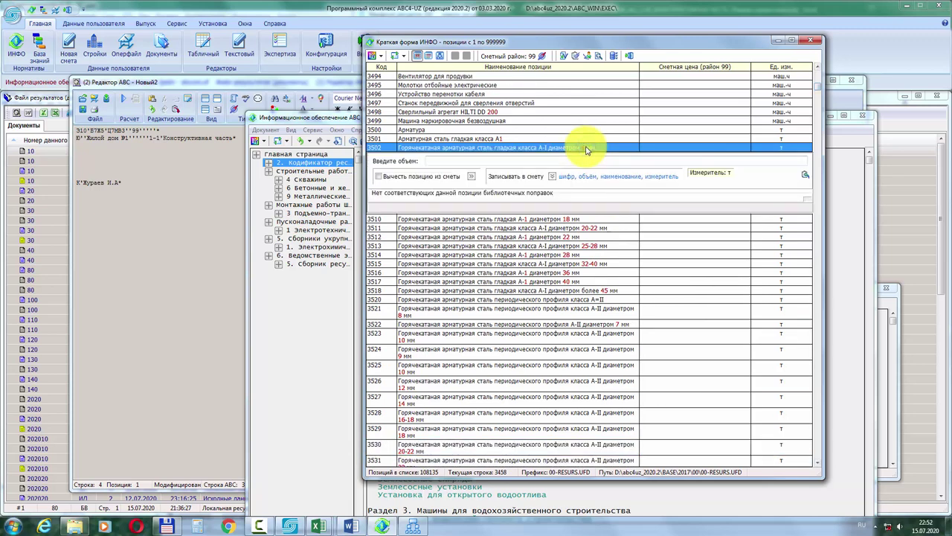
key(Return)
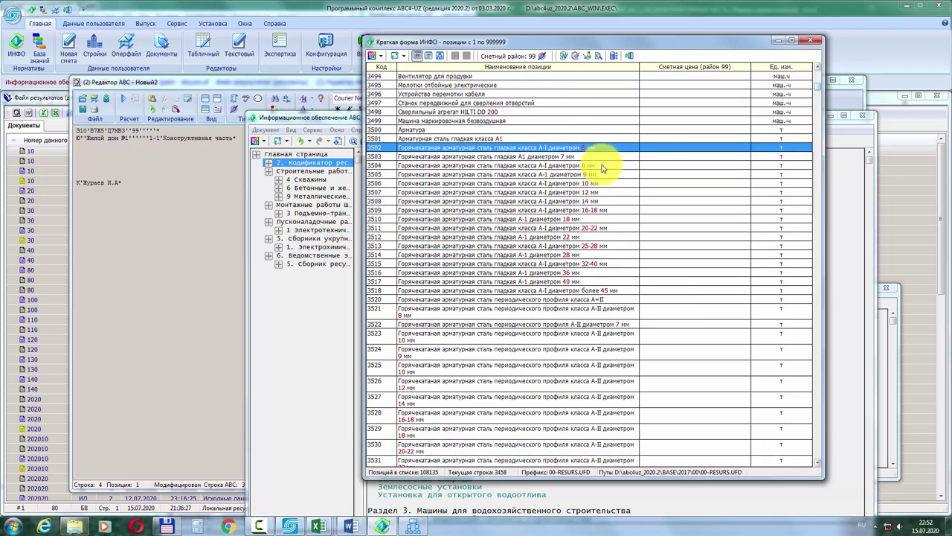
double_click(603, 167)
key(Return)
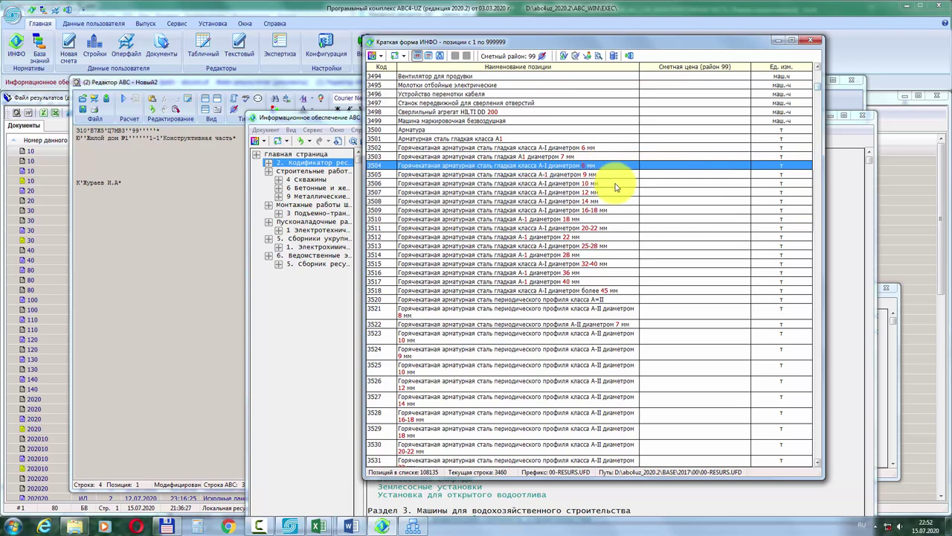
Step: Collect the class А-III periodic-profile rebar resources from 3561 on with volume 1, and insert all collected rebar lines below the estimate's header lines
scroll(603, 200, down, 8)
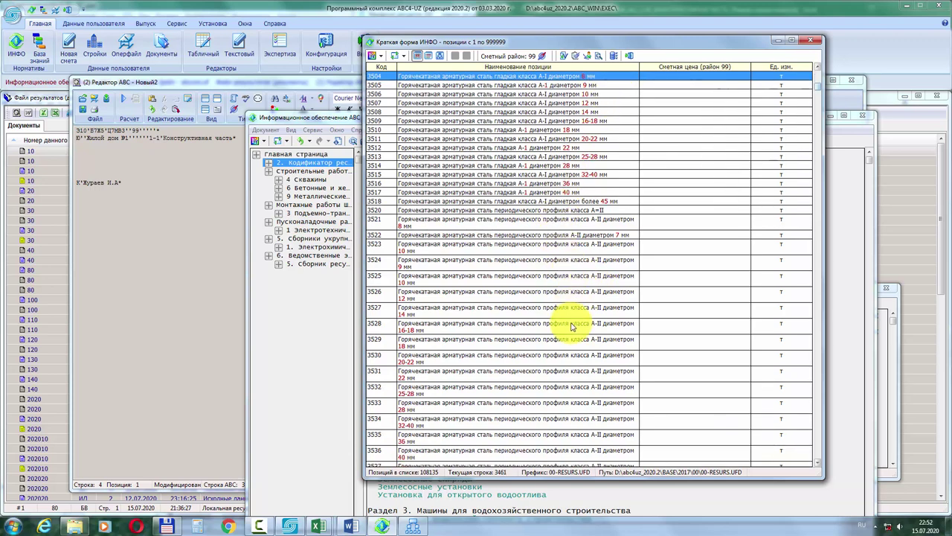
scroll(603, 349, down, 12)
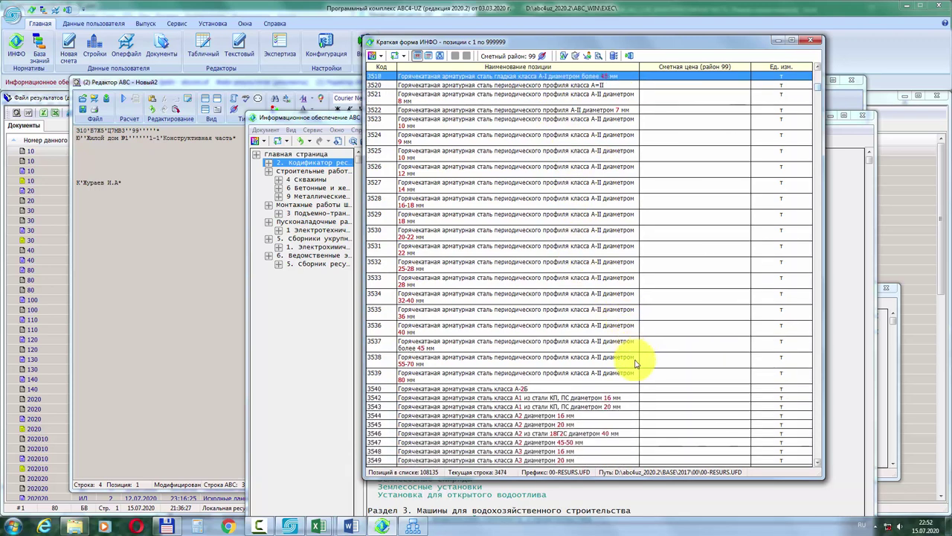
scroll(630, 382, down, 10)
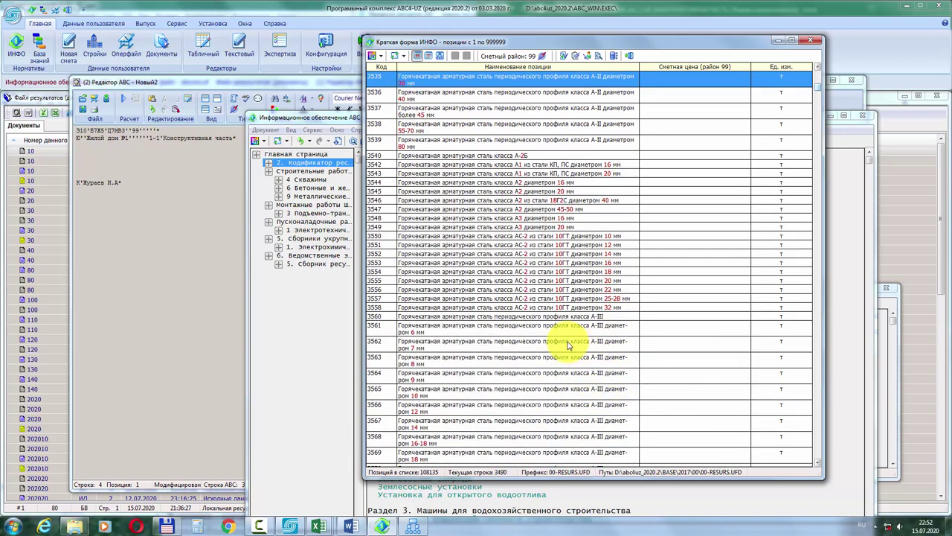
double_click(561, 331)
text(1)
key(Return)
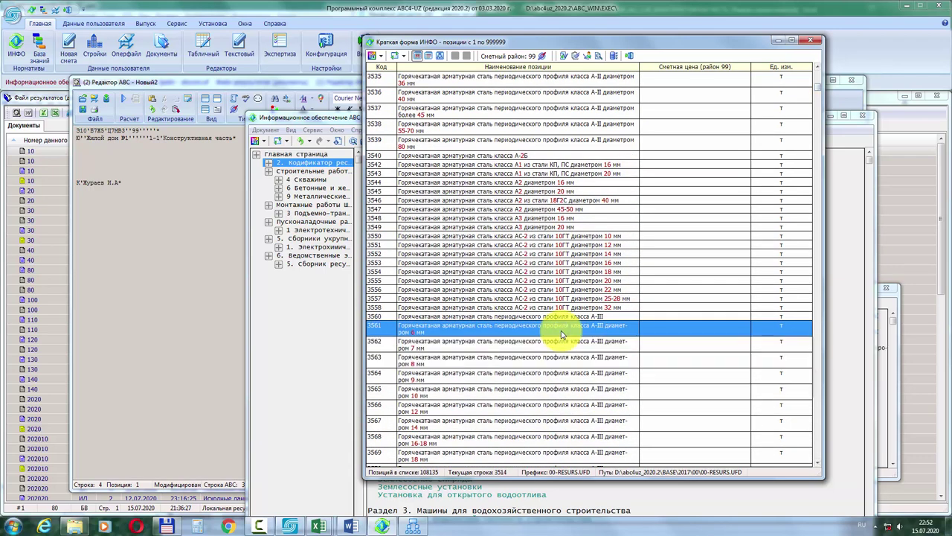
double_click(526, 341)
key(Escape)
double_click(519, 364)
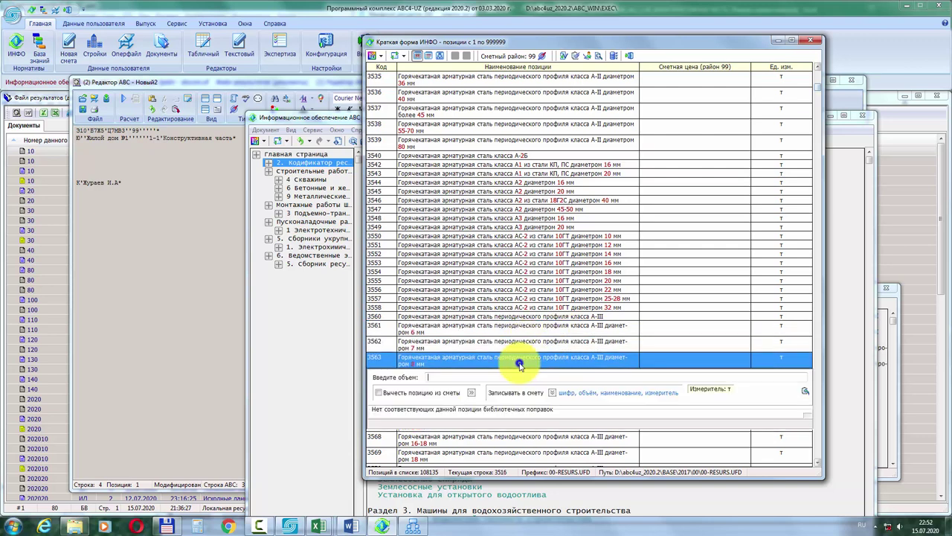
key(Return)
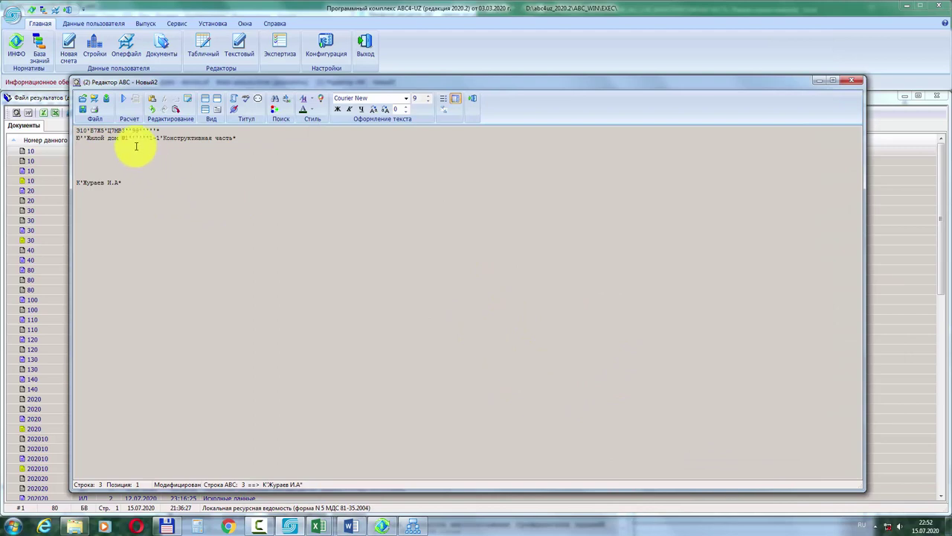
text(3502'1''Горячекатаная арматурная сталь гладкая класса А-I диаметром 6 мм'т* 3504'1''Горячекатаная арматурная сталь гладкая класса А-I диаметром 8 мм'т* 3561'1''Горячекатаная арматурная сталь периодического профиля класса А-III диаметром 6 мм'т* 3562'1''Горячекатаная арматурная сталь периодического профиля класса А-III диаметром 7 мм'т* 3563'1''Горячекатаная арматурная сталь периодического профиля класса А-III диаметром 8 мм'т* 3564'1''Горячекатаная арматурная сталь периодического профиля класса А-III диаметром 9 мм'т* 3565'1''Горячекатаная арматурная сталь периодического профиля класса А-III диаметром 10 мм'т* 3566'1''Горячекатаная арматурная сталь периодического профиля класса А-III диаметром 12 мм'т* 3567'1''Горячекатаная арматурная сталь периодического профиля класса А-III диаметром 14 мм'т* 3568'1''Горячекатаная арматурная сталь периодического профиля класса А-III диаметром 16-18 мм'т* 3569'1''Горячекатаная арматурная сталь периодического профиля класса А-III диаметром 18 мм'т* 3570'1''Горячекатаная арматурная сталь периодического профиля класса А-III диаметром 20-22 мм'т* 3571'1''Горячекатаная арматурная сталь периодического профиля класса А-III диаметром 22 мм'т* 3572'1''Горячекатаная арматурная сталь периодического профиля класса А-III диаметром 25-28 мм'т* 3573'1''Горячекатаная арматурная сталь периодического профиля класса А-III диаметром 28 мм'т* 3574'1''Горячекатаная арматурная сталь периодического профиля класса А-III диаметром 32-40 мм'т* 3575'1''Горячекатаная арматурная сталь периодического профиля класса А-III диаметром 36 мм'т* 3576'1''Горячекатаная арматурная сталь периодического профиля класса А-III диаметром 40 мм'т*)
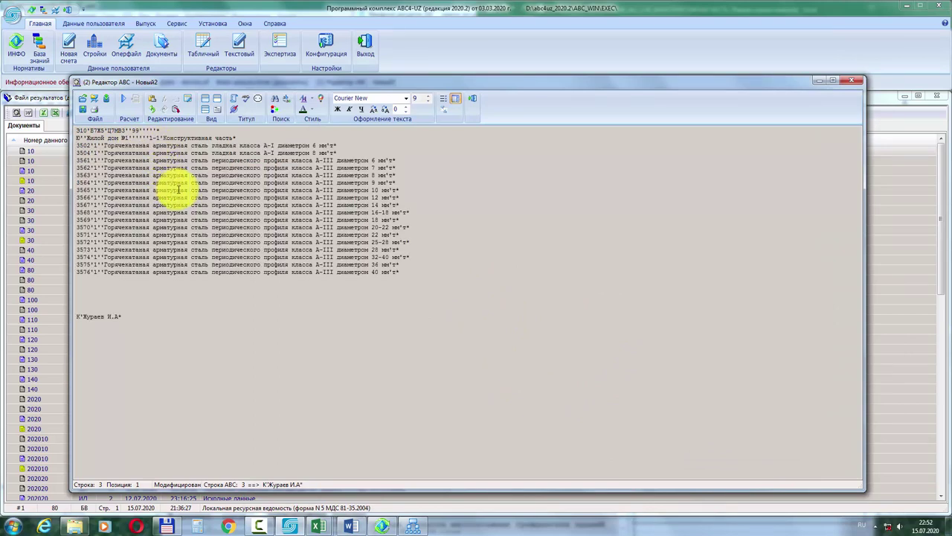
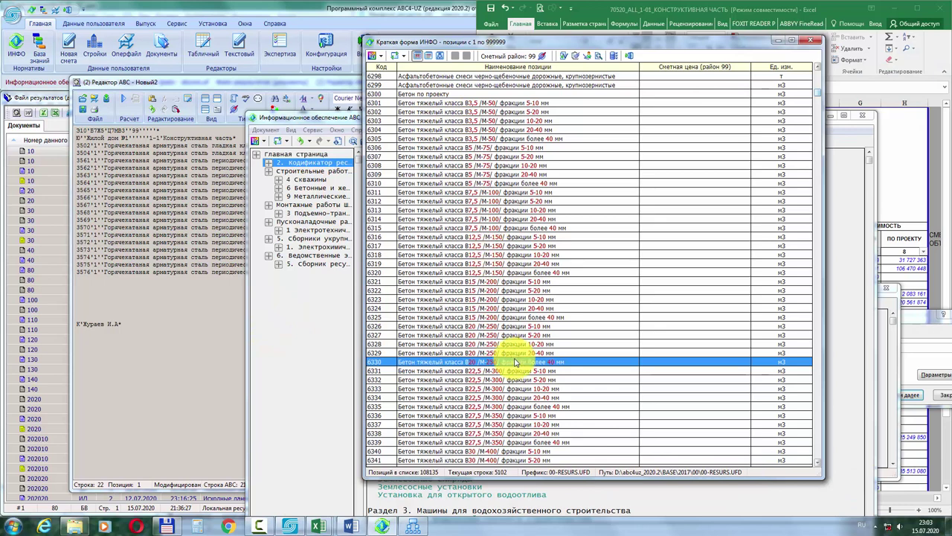
Step: Examine the codes, classes, grades and fractions of the heavy and sulphate-resistant concrete resources in the resource list
scroll(516, 368, down, 3)
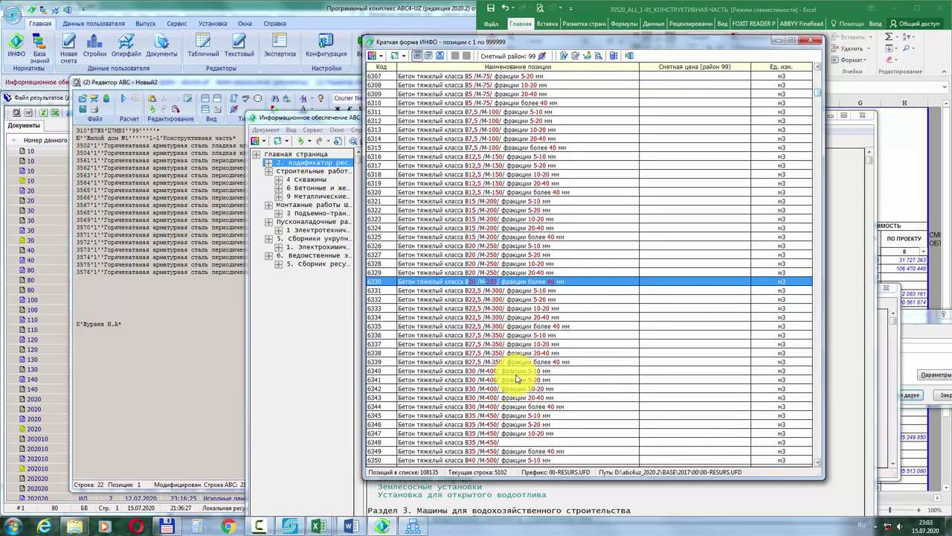
scroll(517, 380, down, 2)
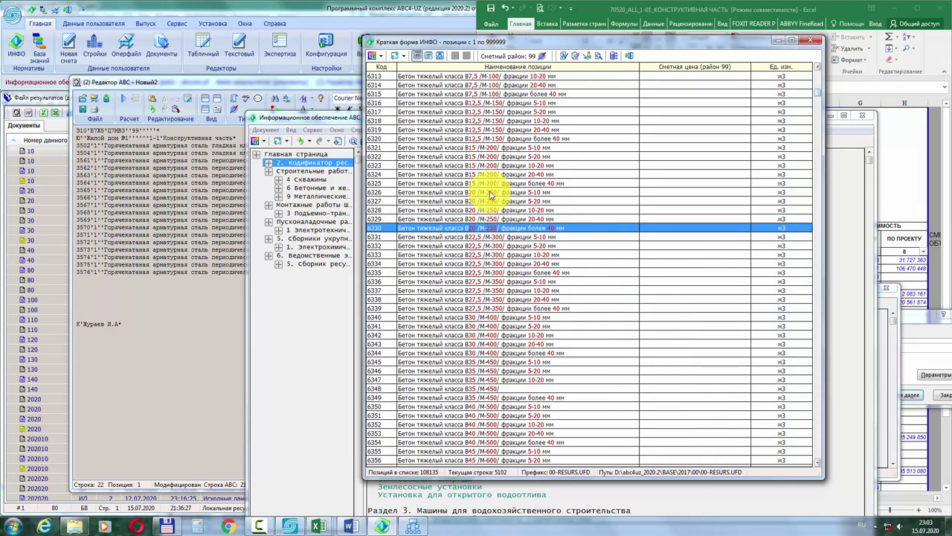
scroll(500, 331, down, 3)
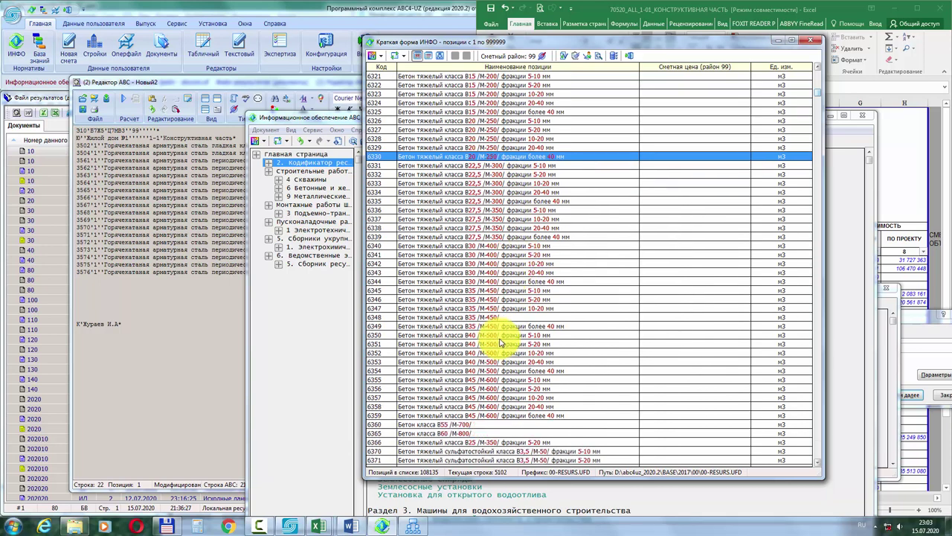
scroll(502, 339, down, 5)
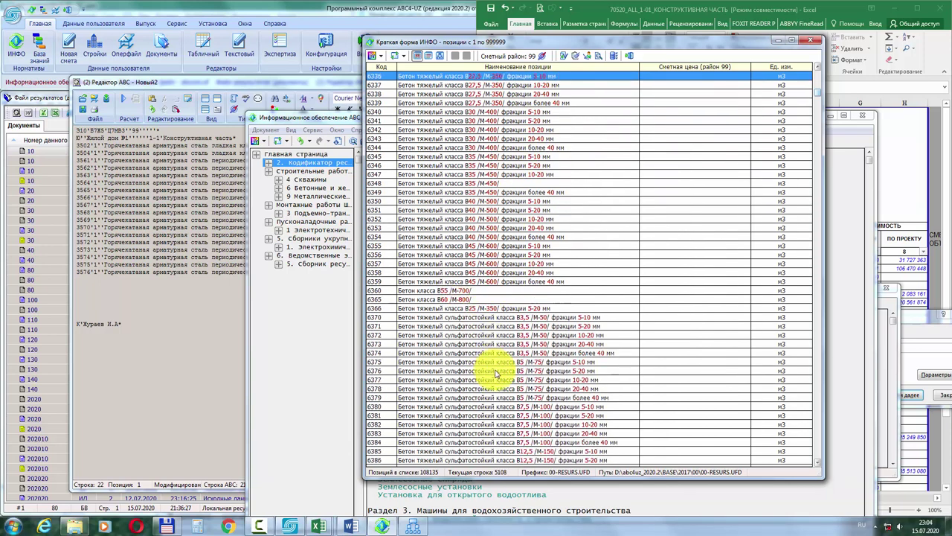
scroll(497, 372, down, 4)
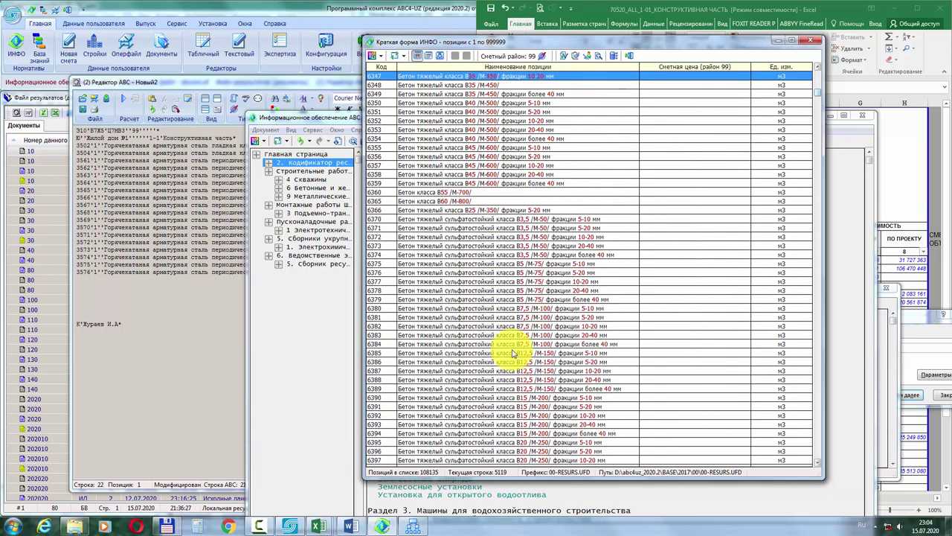
scroll(512, 352, down, 4)
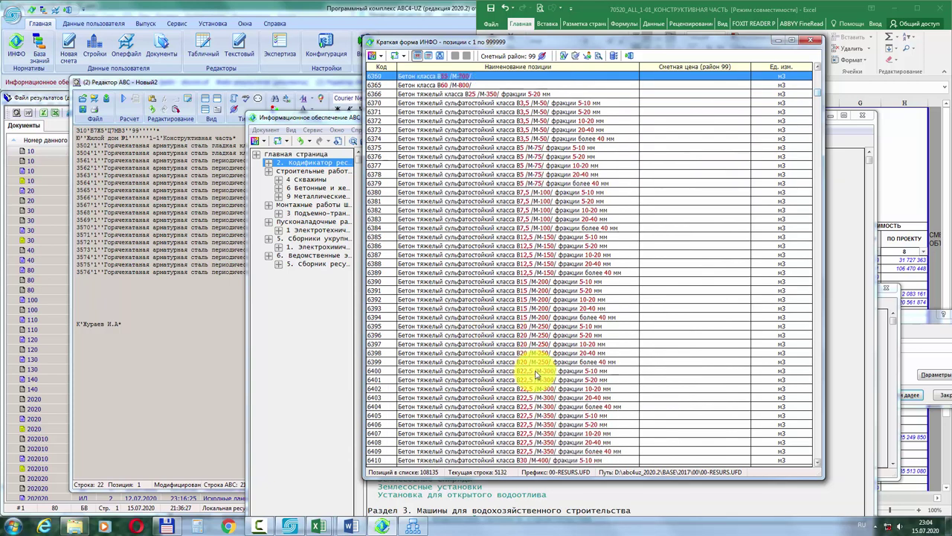
scroll(525, 361, up, 4)
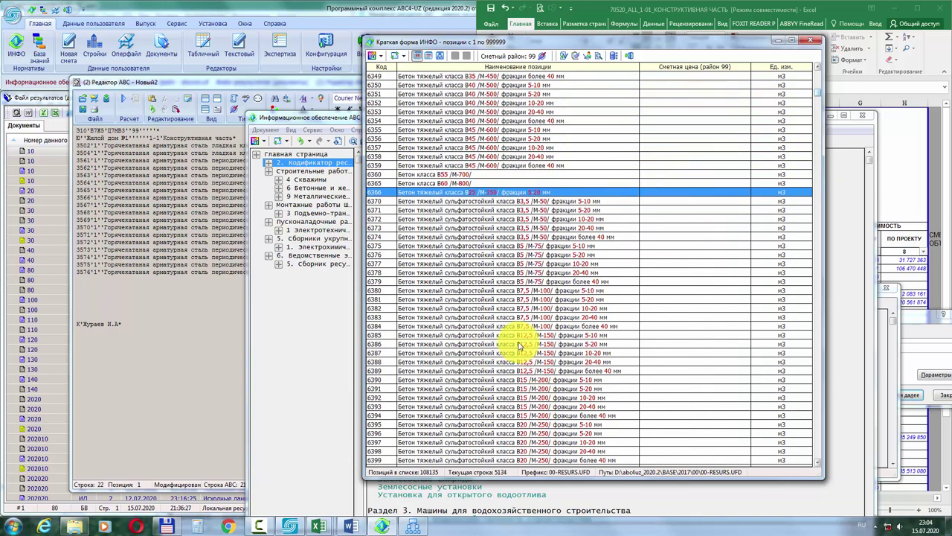
scroll(521, 345, up, 3)
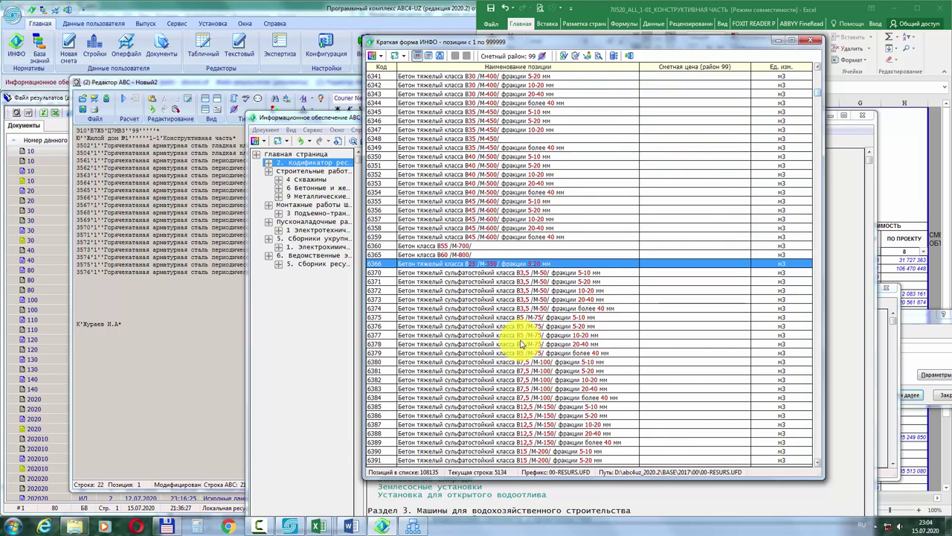
scroll(521, 345, up, 2)
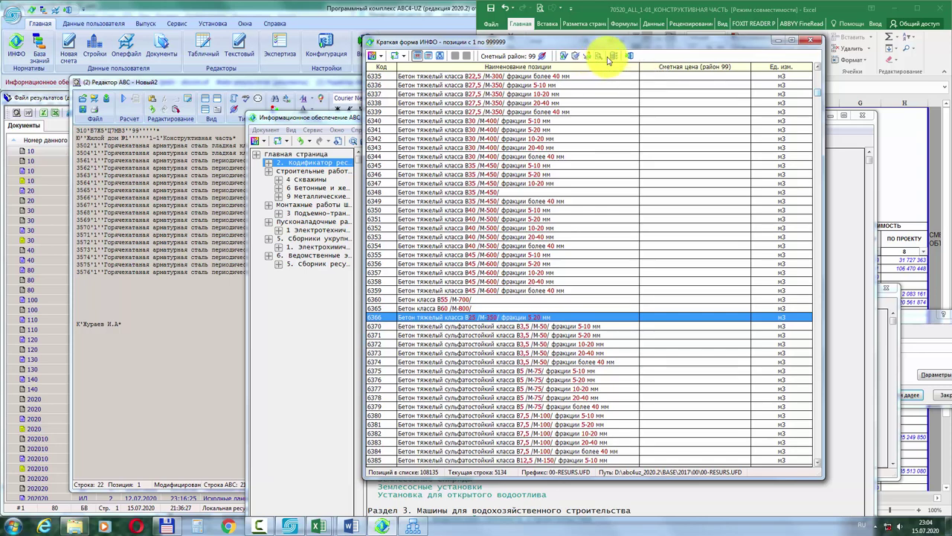
scroll(491, 227, up, 4)
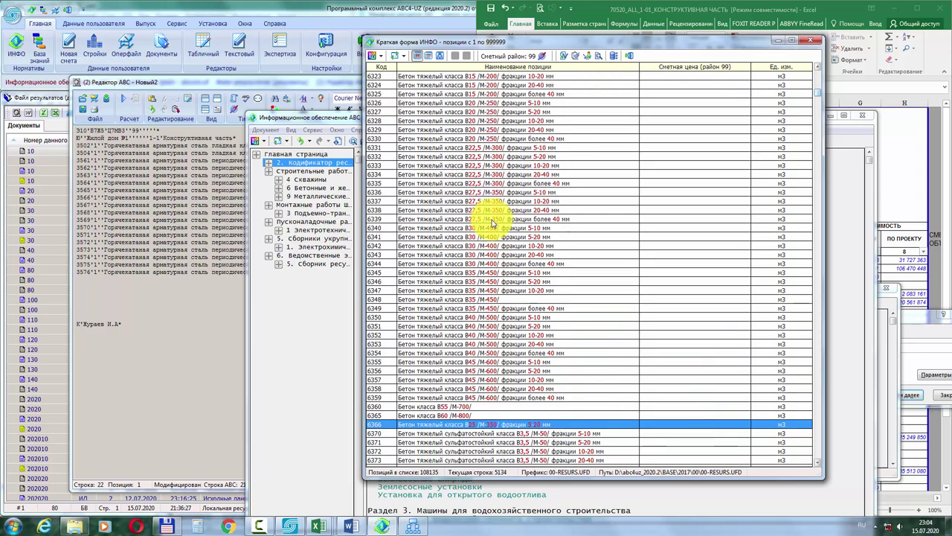
scroll(491, 223, up, 3)
scroll(481, 114, up, 4)
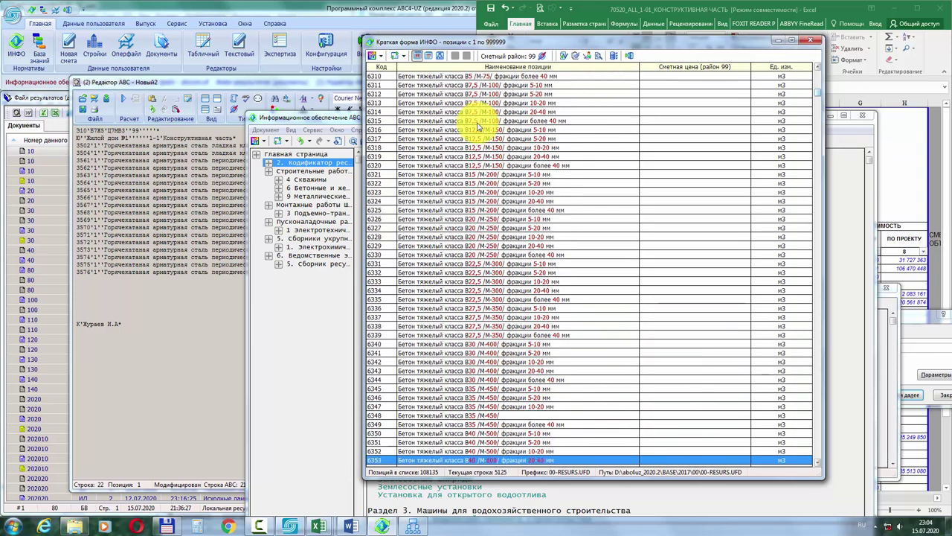
Step: Collect heavy concrete В7,5 /М-100/ resources 6311, 6312 and 6313 with volume 1 each, and insert them below the estimate's rebar lines
scroll(506, 190, up, 1)
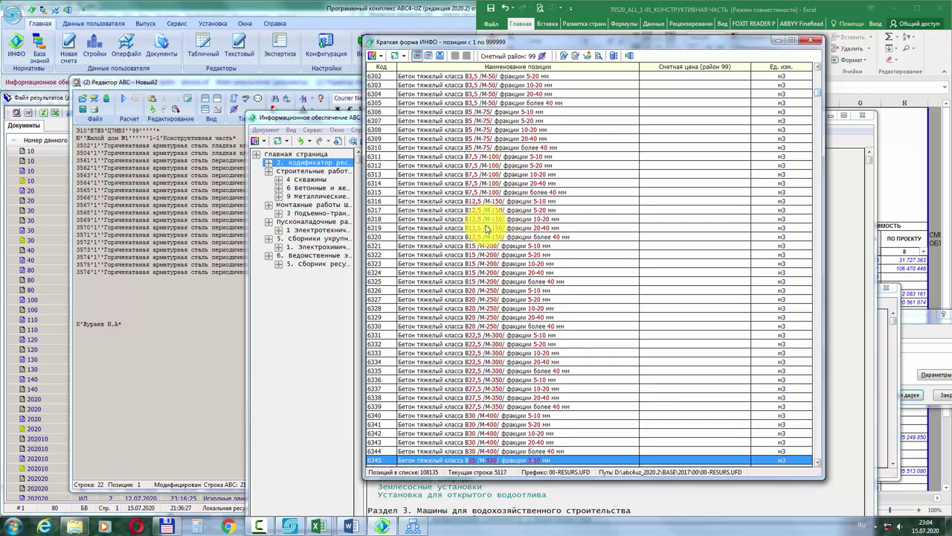
double_click(496, 158)
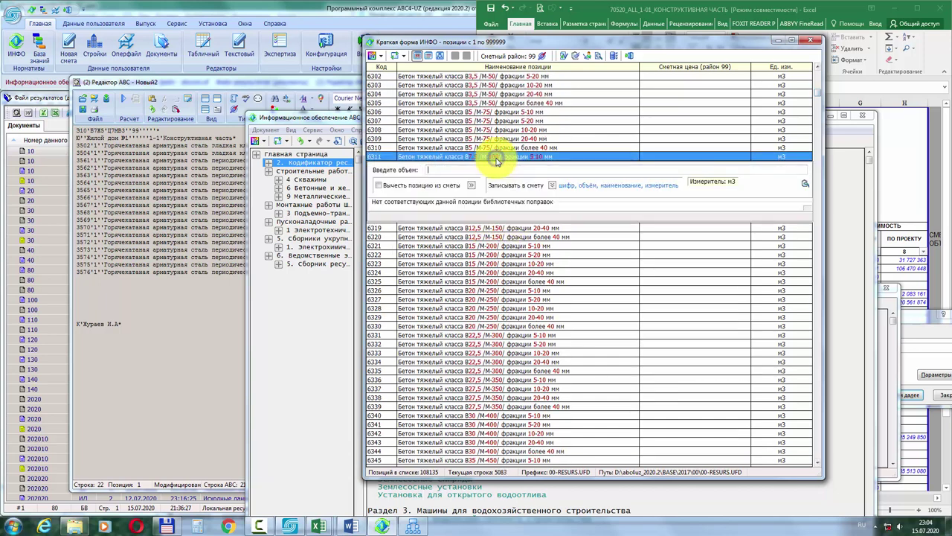
text(1)
key(Return)
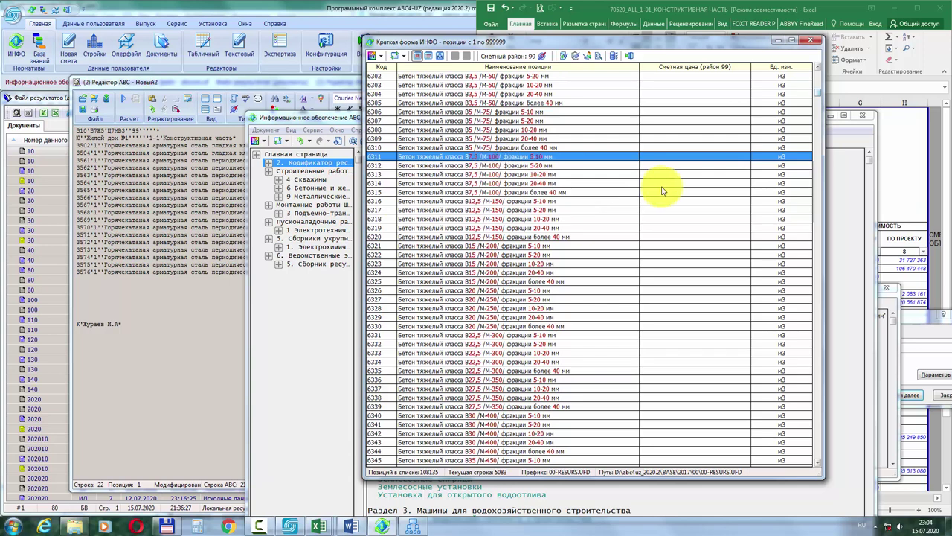
double_click(546, 165)
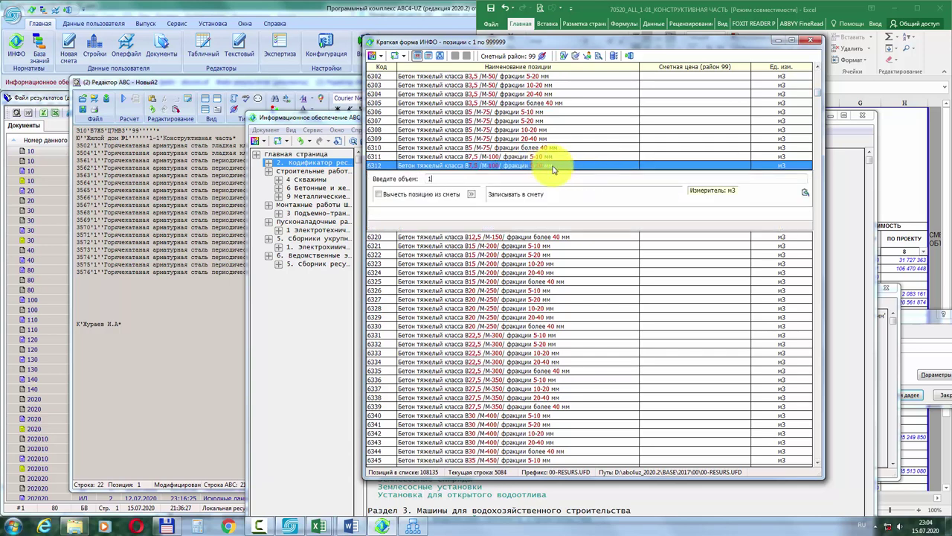
key(Escape)
double_click(544, 175)
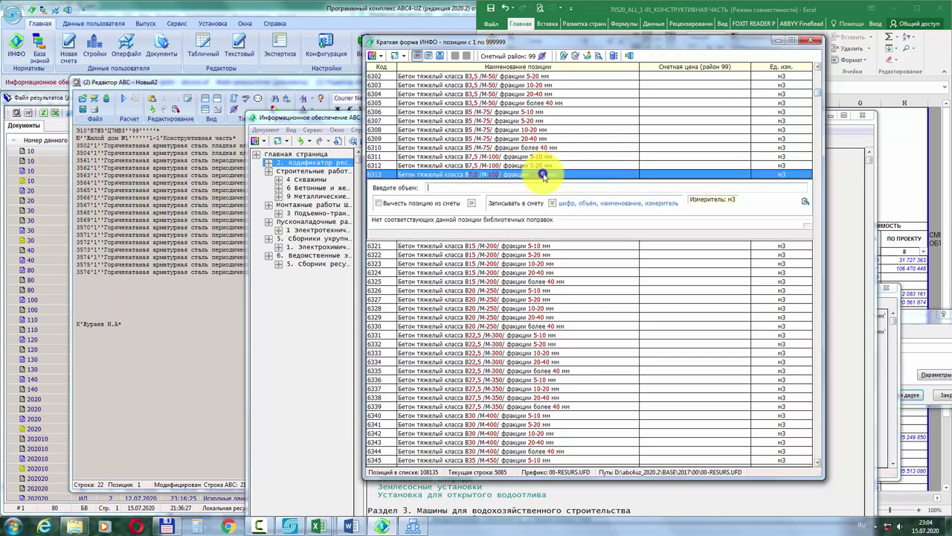
text(1)
key(Return)
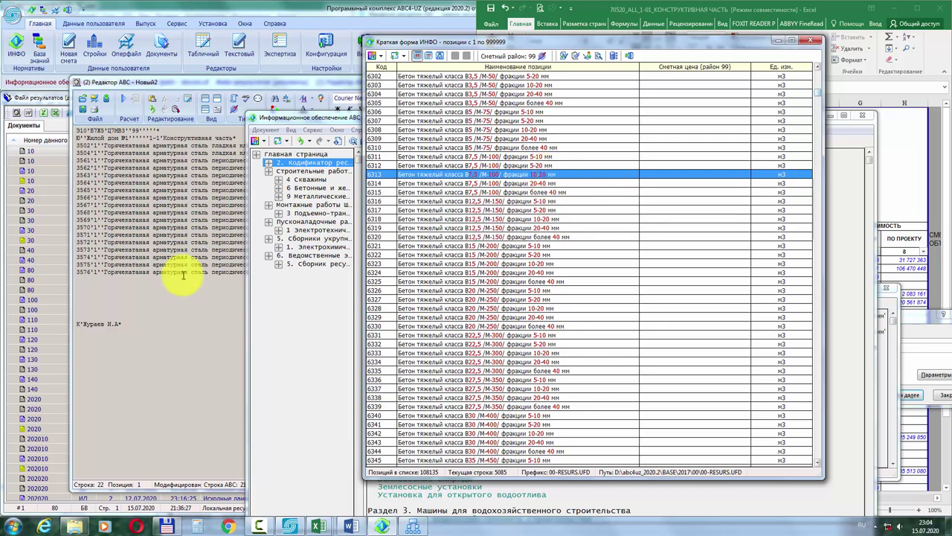
click(97, 290)
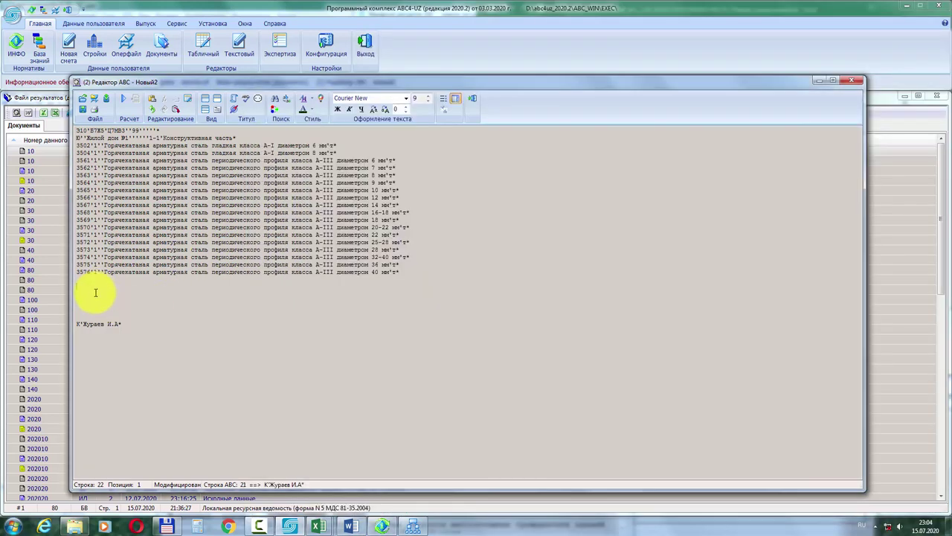
text(6311'1''Бетон тяжелый класса В7,5 /М-100/ фракции 5-10 мм'м3* 6312'1''Бетон тяжелый класса В7,5 /М-100/ фракции 5-20 мм'м3* 6313'1''Бетон тяжелый класса В7,5 /М-100/ фракции 10-20 мм'м3*)
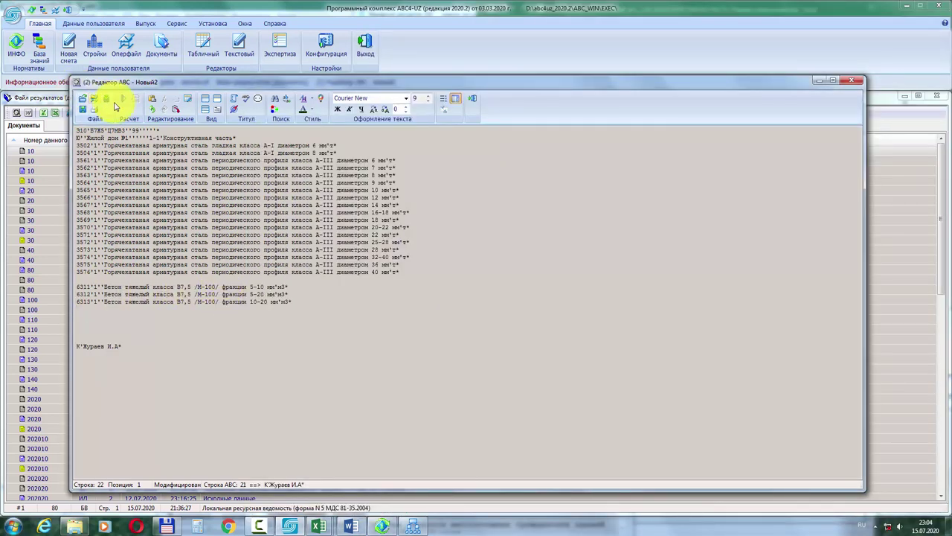
Step: Try to calculate the estimate with its resource codes entered without a letter prefix
click(125, 102)
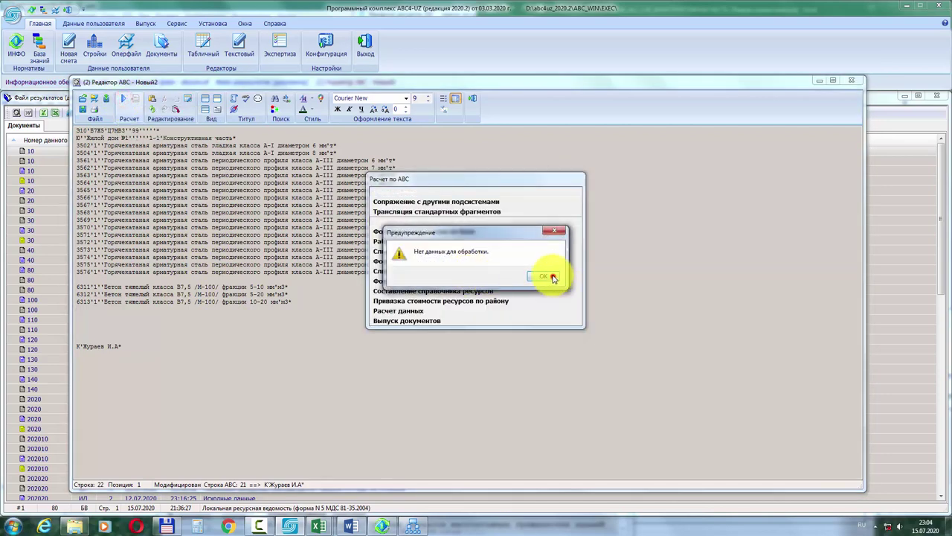
click(553, 277)
click(593, 122)
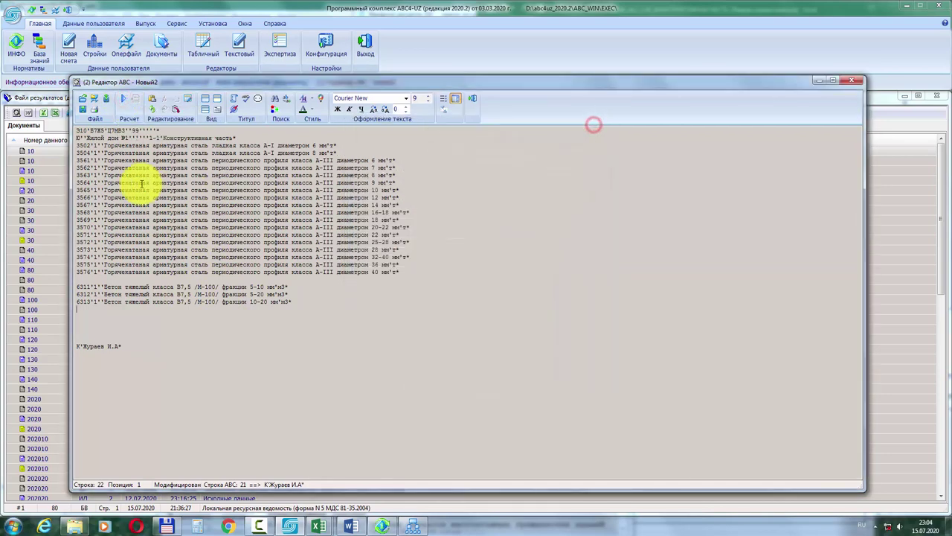
Step: Prefix the code of every rebar line from 3502 to 3576 and concrete line from 6311 to 6313 with the letter Т
click(78, 145)
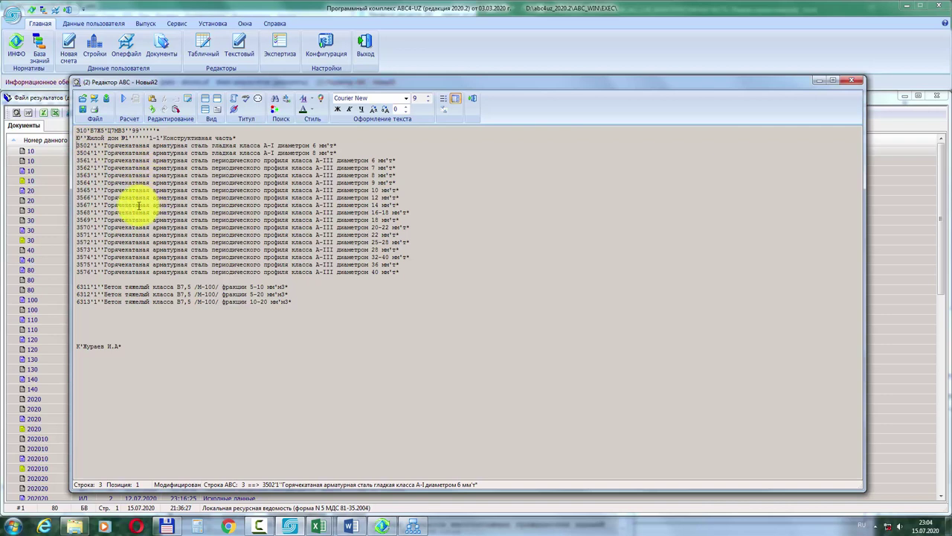
text(ТТ)
key(Left)
key(Down)
text(Т)
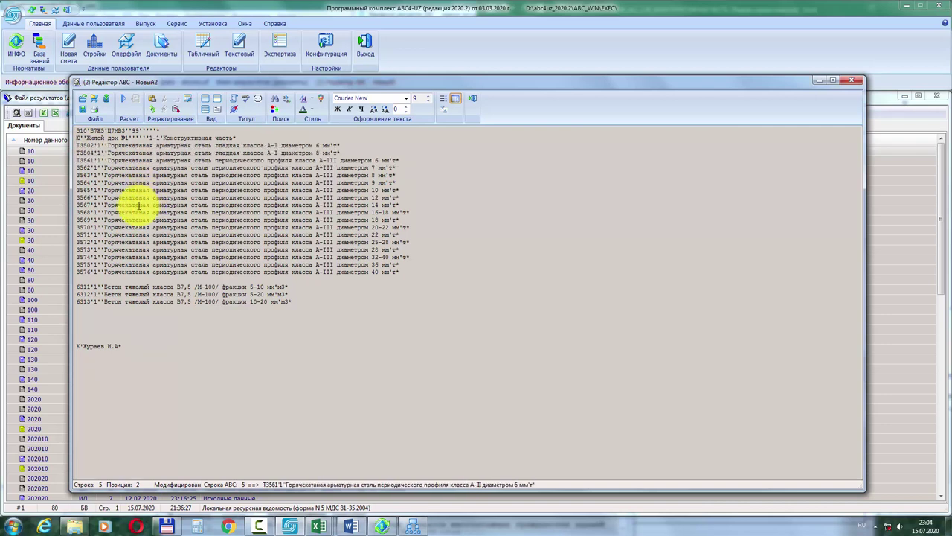
text(Т)
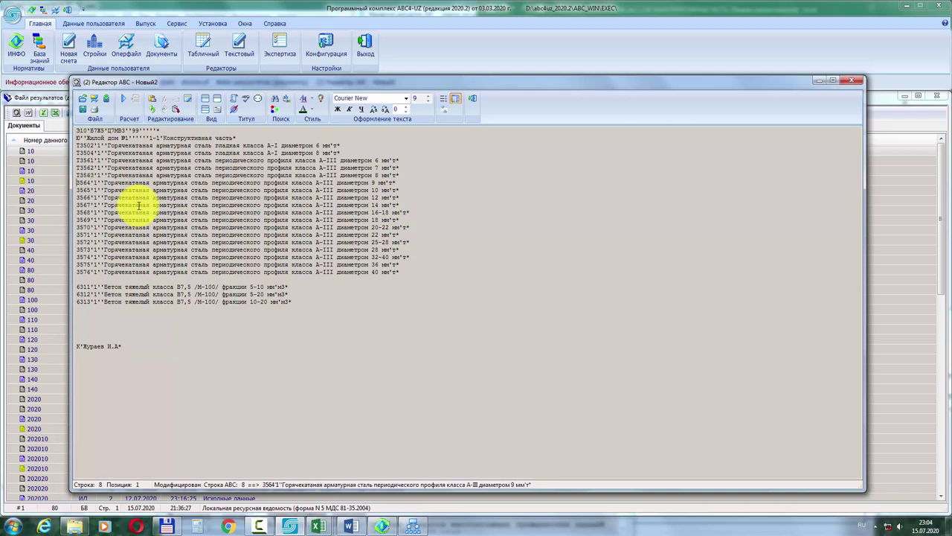
text(Т)
key(Left)
key(Down)
text(Т)
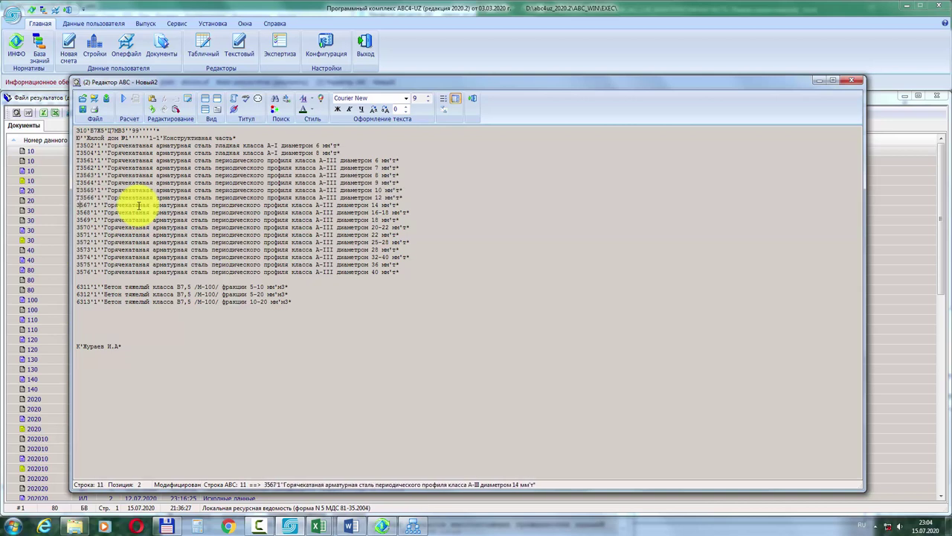
key(Left)
text(Т)
key(Left)
key(Down)
text(ТТ)
key(Left)
key(Down)
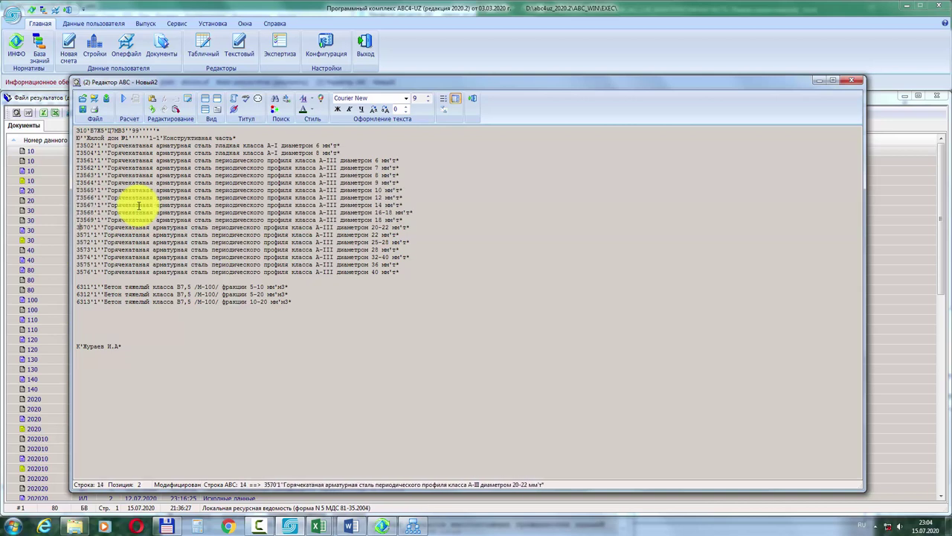
text(ТТ)
key(Left)
key(Down)
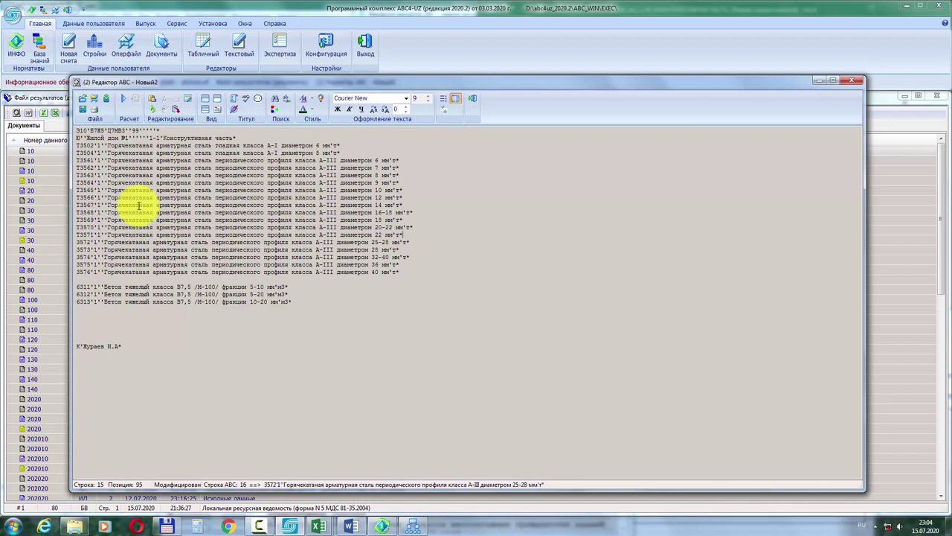
text(Т)
key(Left)
key(Down)
text(Т)
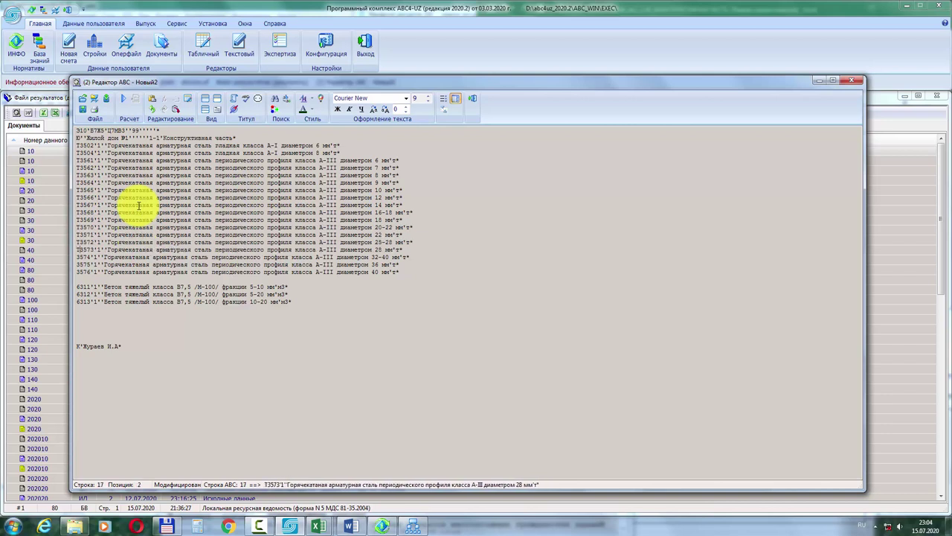
text(ТТ)
key(Left)
key(Down)
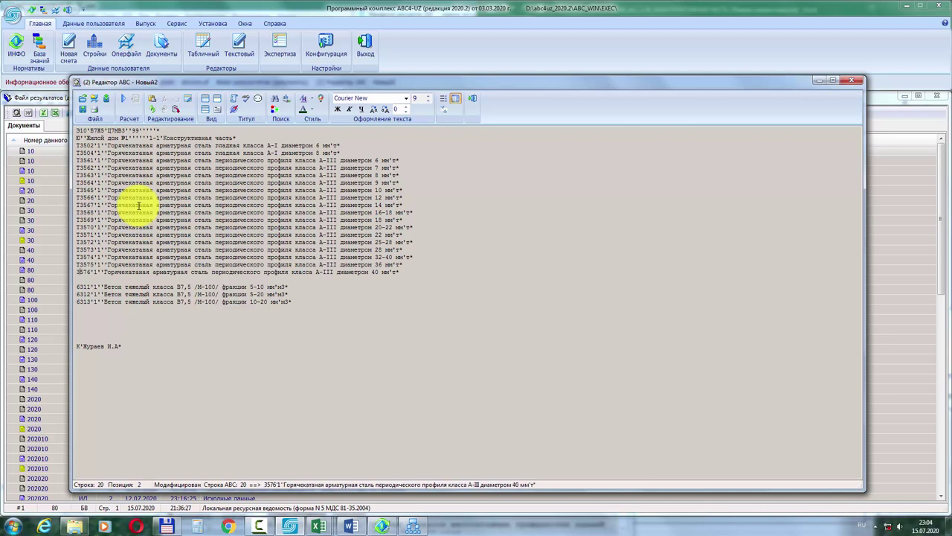
text(Т)
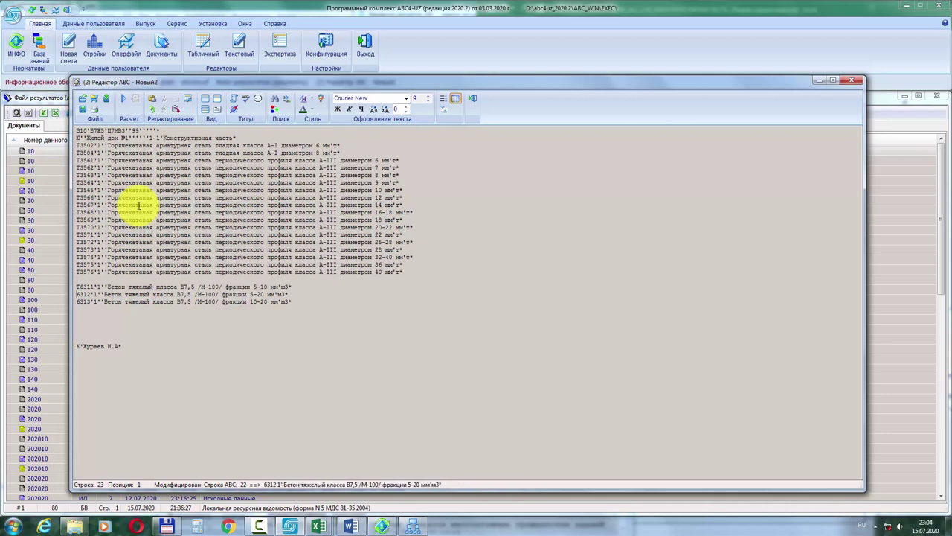
text(Т)
key(Down)
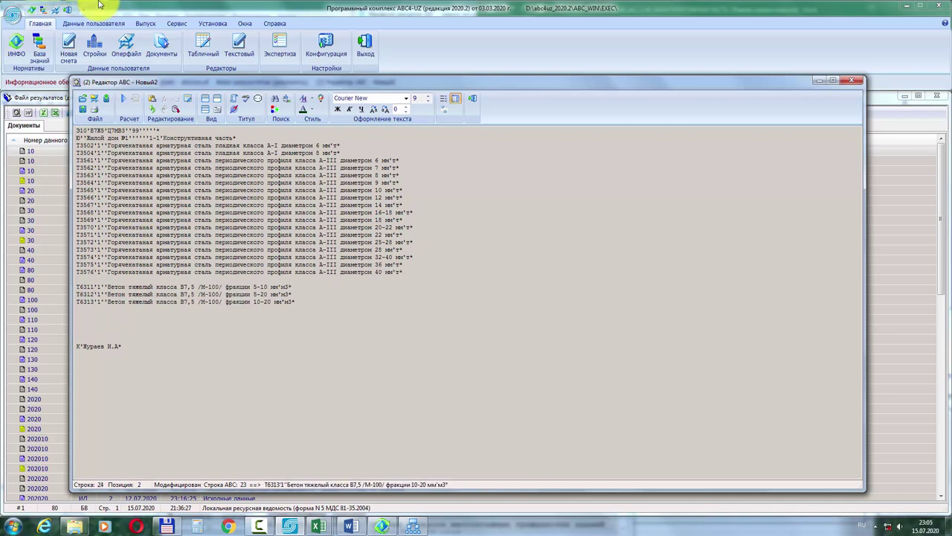
Step: Calculate the estimate and export its local resource statement (form N 5) to Excel
click(123, 97)
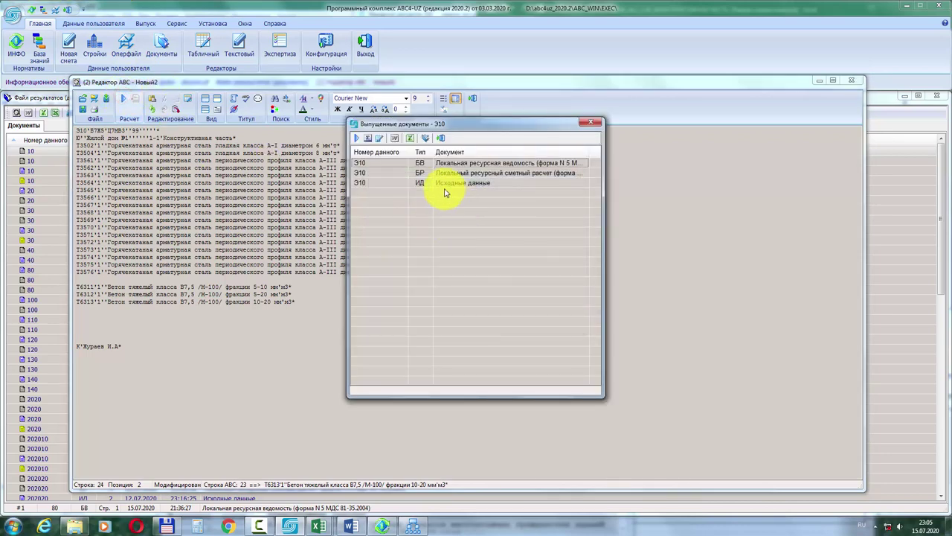
click(410, 138)
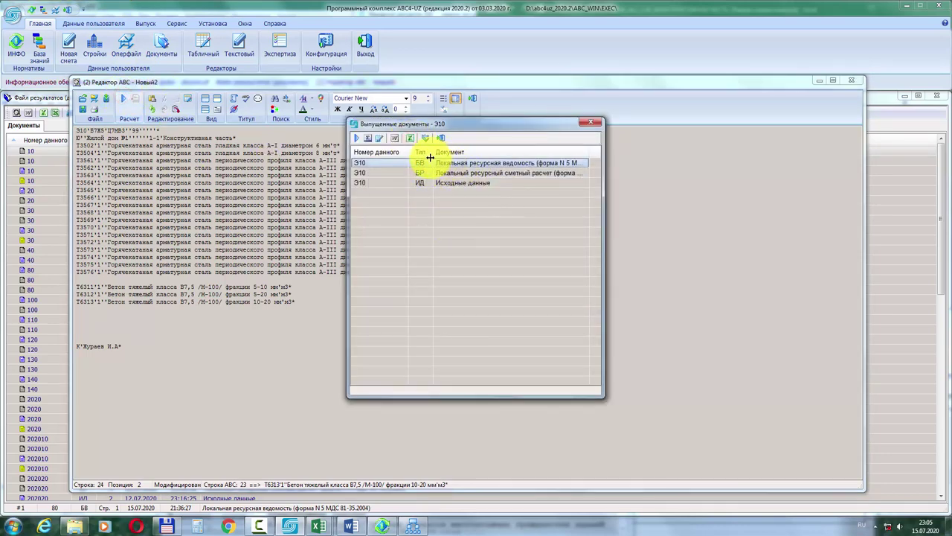
click(410, 139)
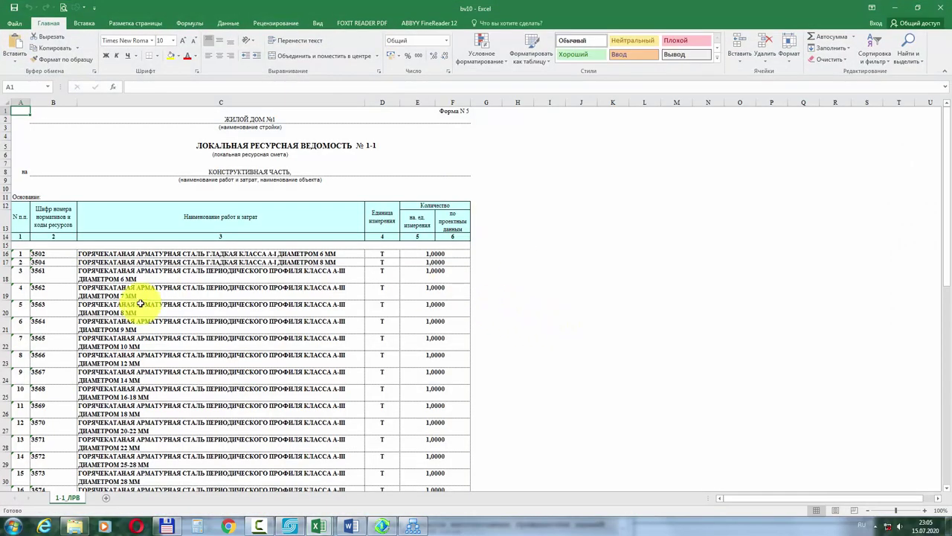
Step: Review the rebar and concrete lines and the totals section of the exported local resource statement
click(89, 261)
scroll(70, 268, down, 7)
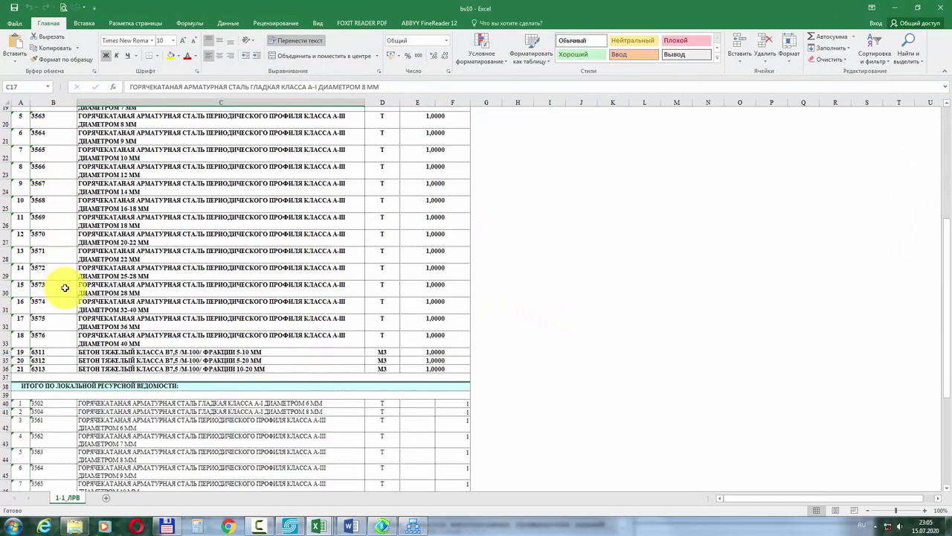
scroll(160, 320, up, 1)
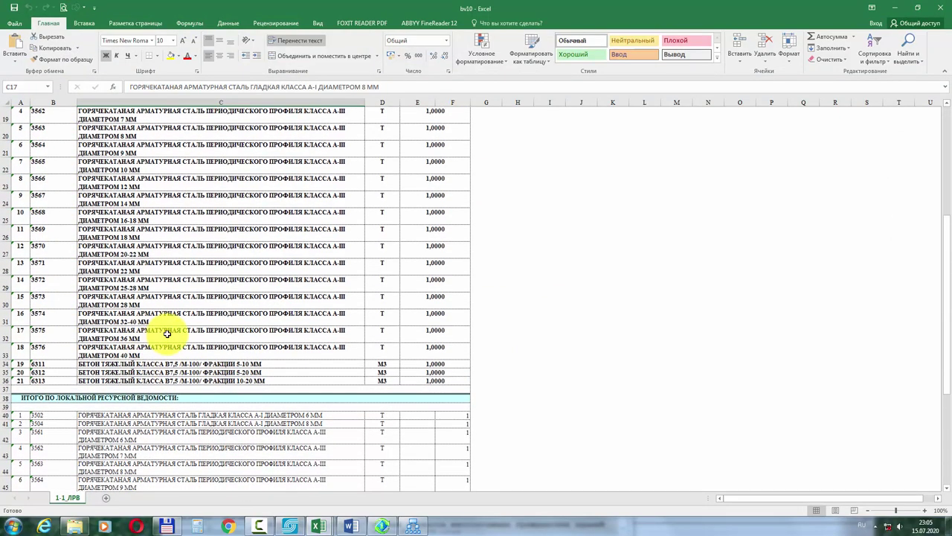
scroll(179, 331, down, 5)
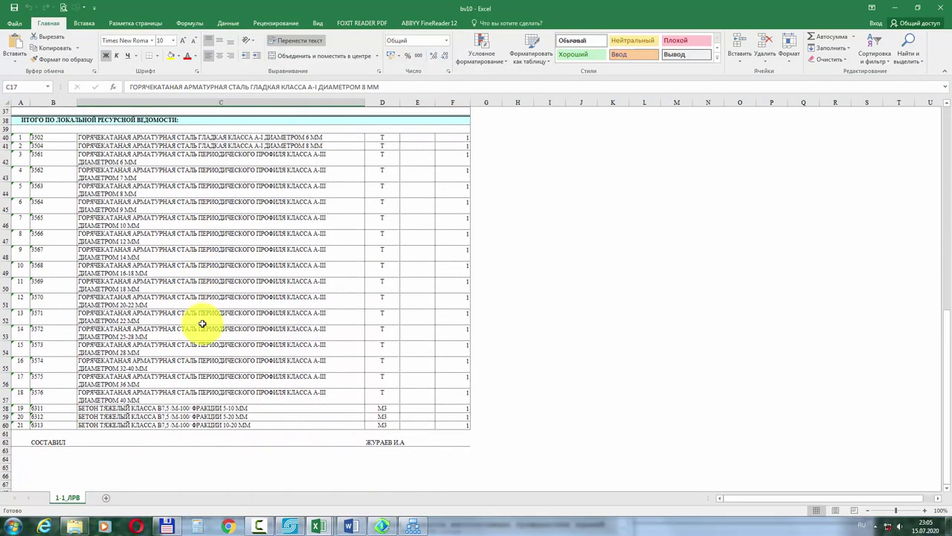
scroll(198, 319, up, 5)
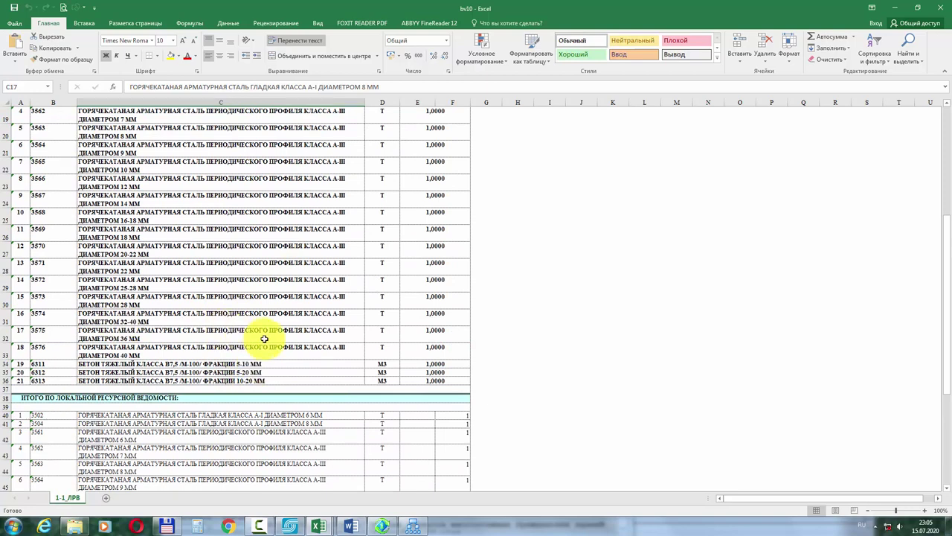
Step: Switch to the Excel workbook ПОПРАВКИНАКАБЕЛЬТЕКСТ and look through its cable codes, names, units and correction factors
key(alt+Tab)
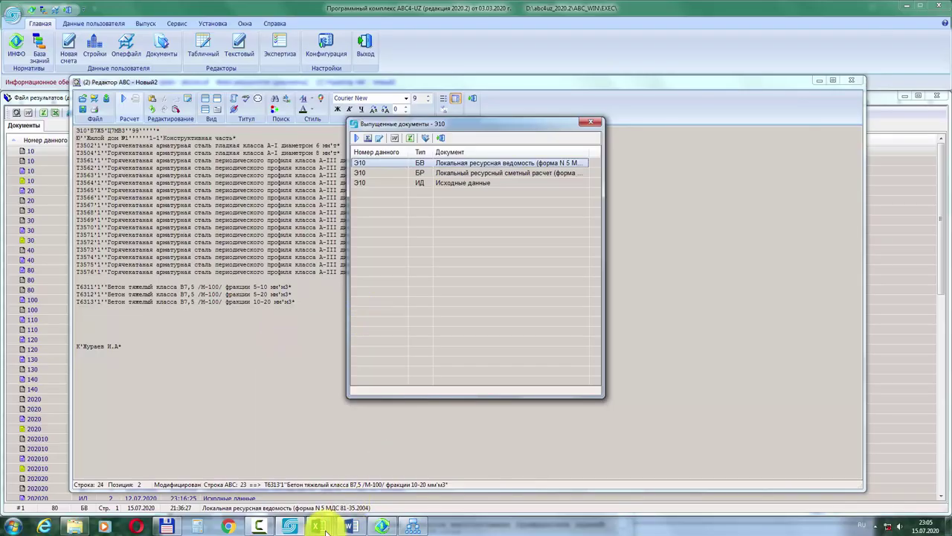
mouse_move(319, 526)
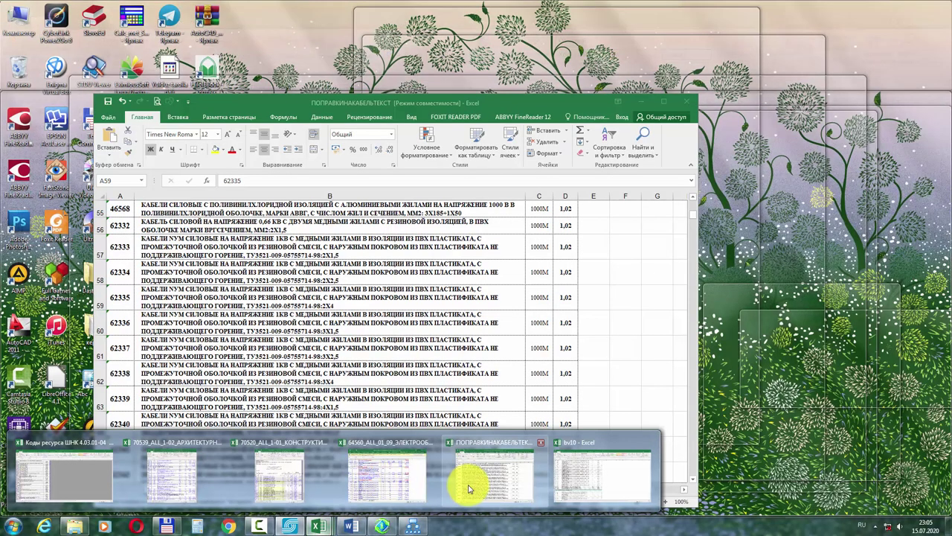
click(473, 483)
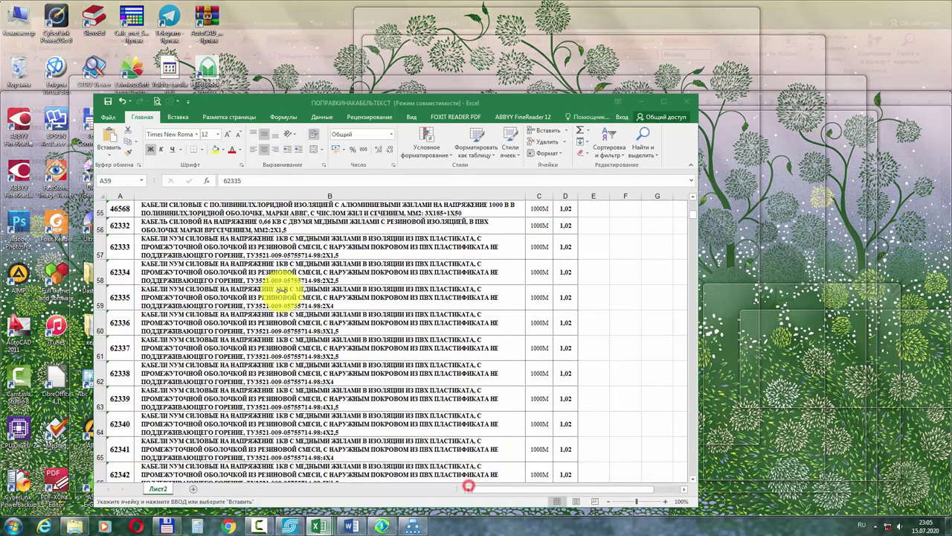
scroll(370, 352, down, 20)
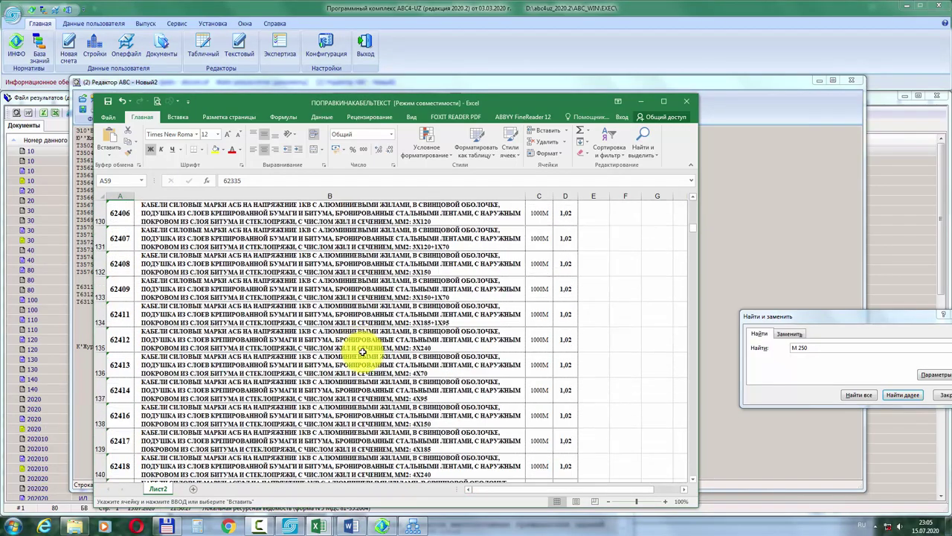
scroll(363, 351, down, 10)
key(alt+Tab)
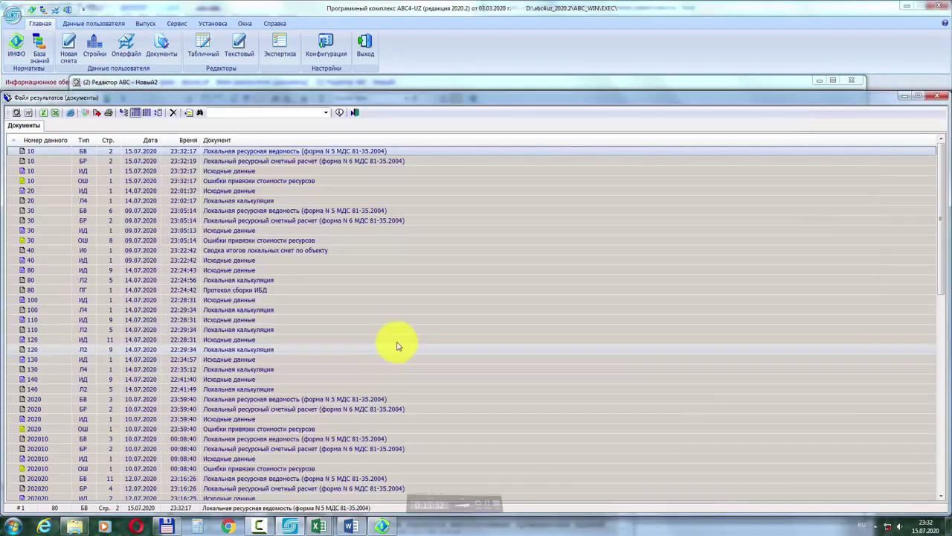
Step: Switch to ABC-ИНФО and look through the tee resources in the "ТРОЙНИК" selection
click(386, 526)
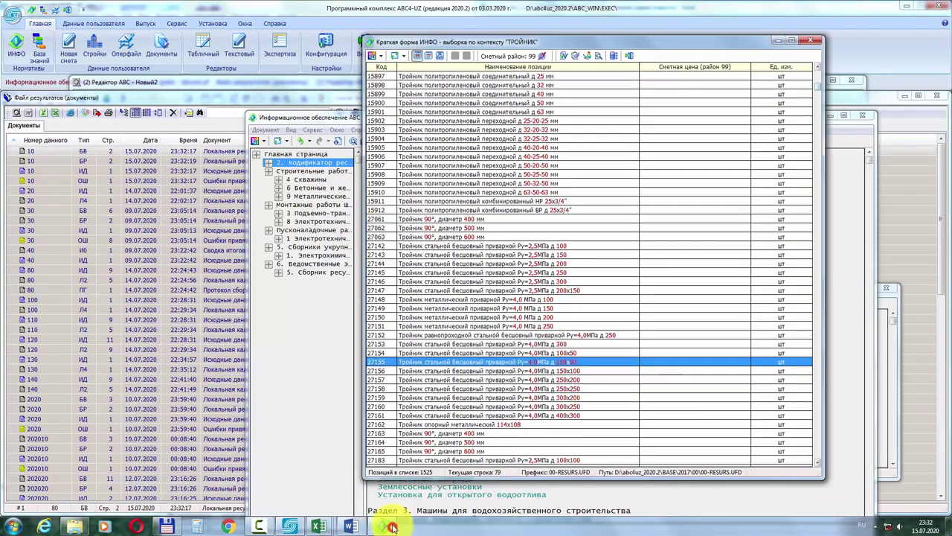
scroll(493, 287, down, 6)
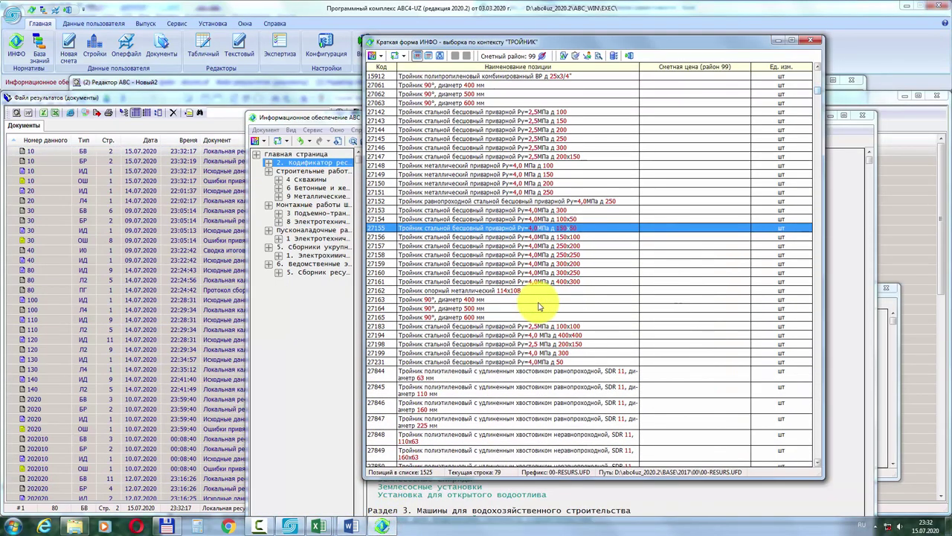
scroll(542, 301, down, 5)
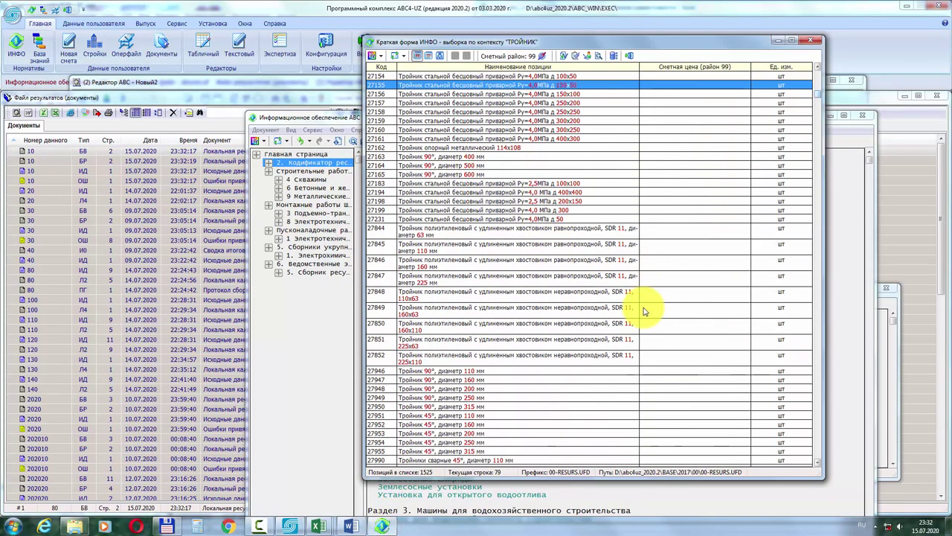
Step: Open polyethylene tee 27844 (diameter 63 mm), set its volume to 100 and its qualifier to 19, and accept it into the buffer
scroll(601, 275, up, 3)
scroll(601, 272, up, 3)
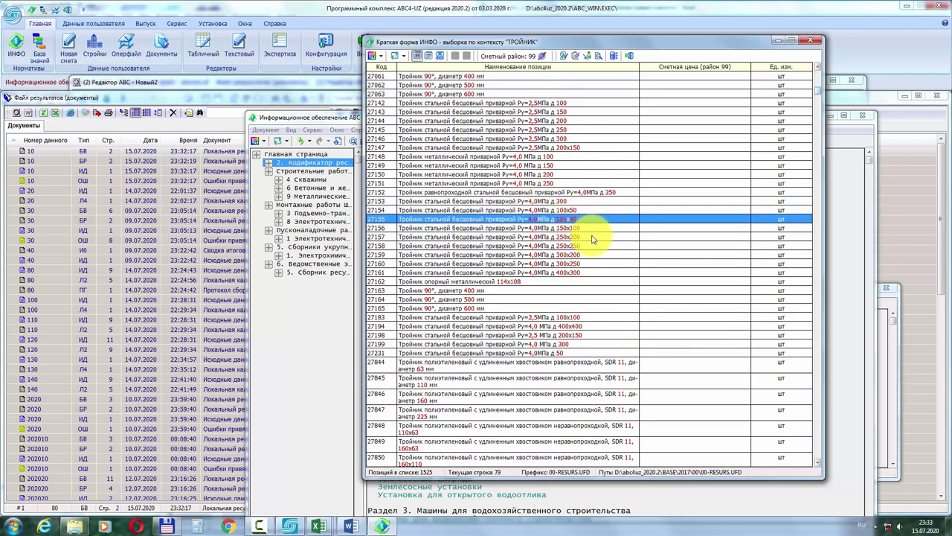
scroll(644, 272, down, 2)
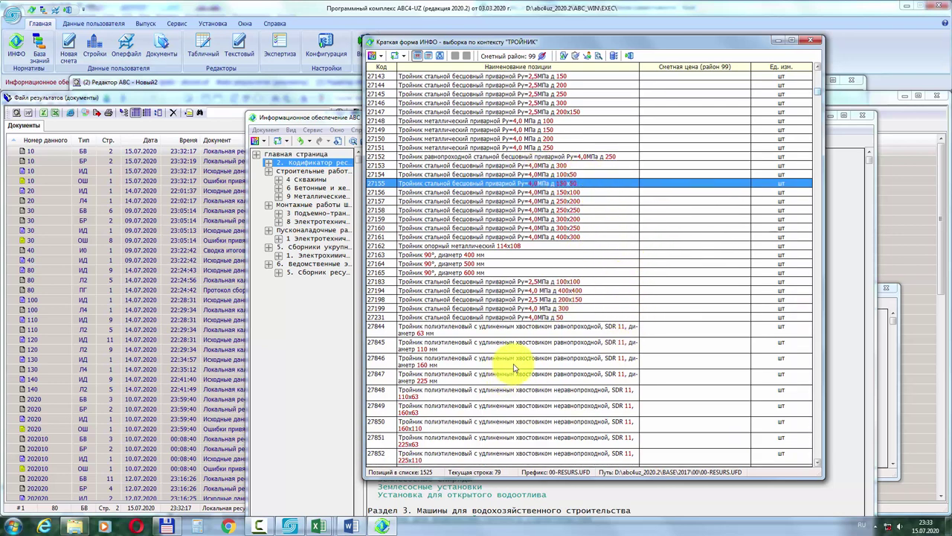
click(569, 328)
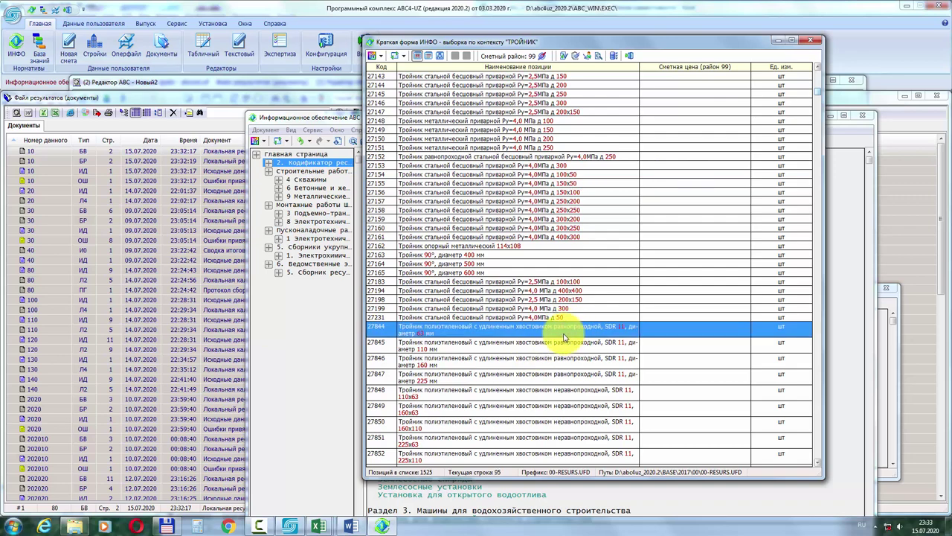
double_click(561, 332)
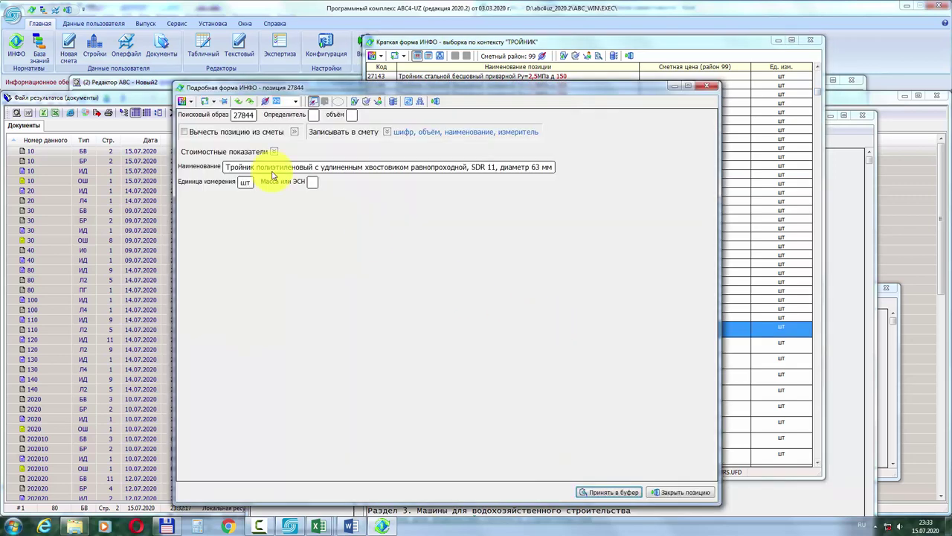
click(349, 115)
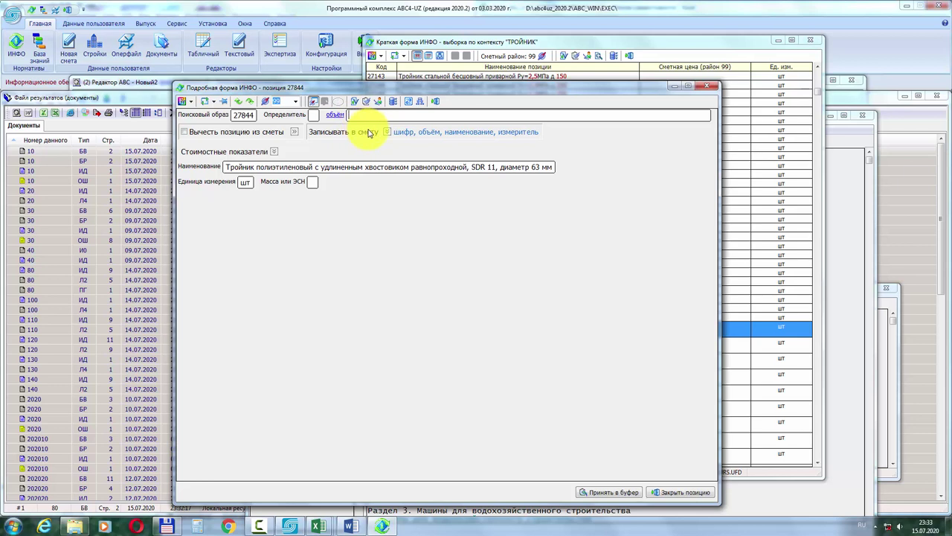
click(318, 117)
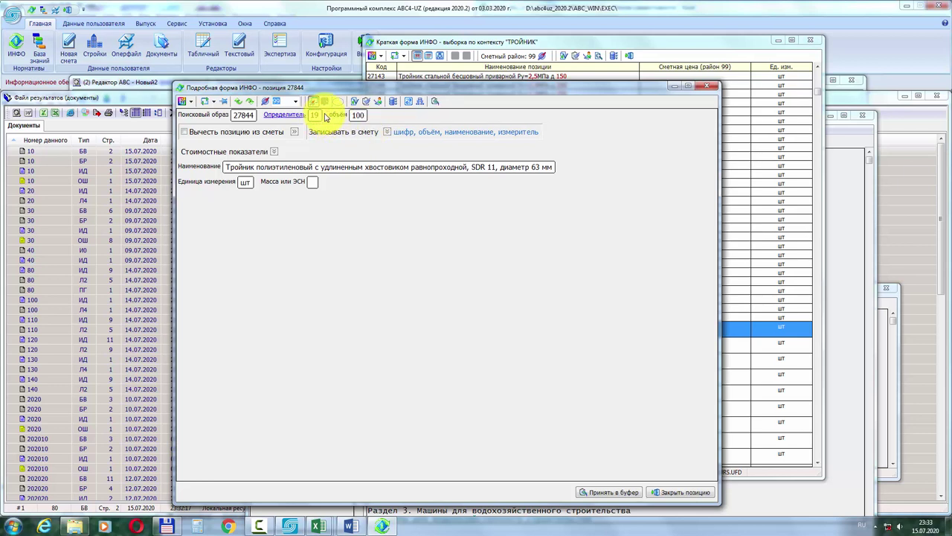
click(601, 493)
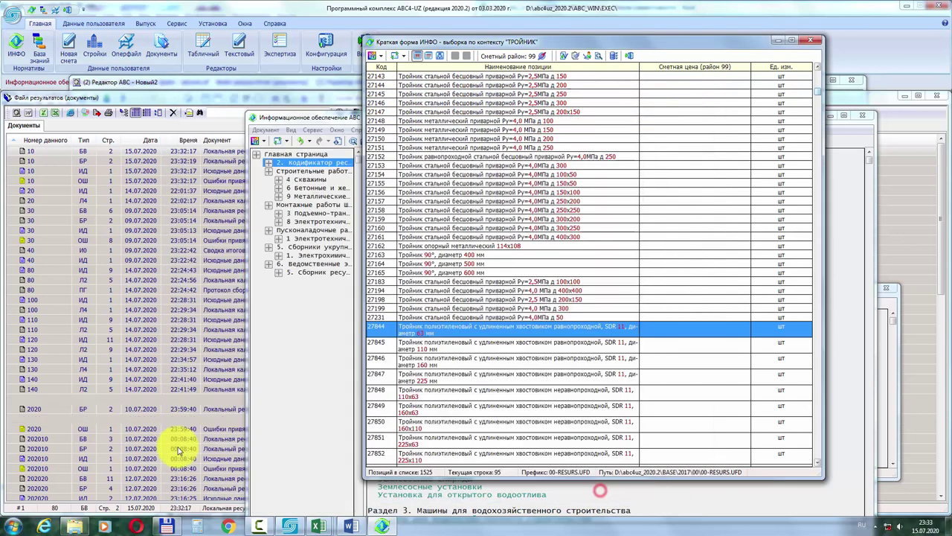
Step: Switch to the ABC editor and insert the copied tee 27844 line below T27155, prefixing its code with Т
click(316, 526)
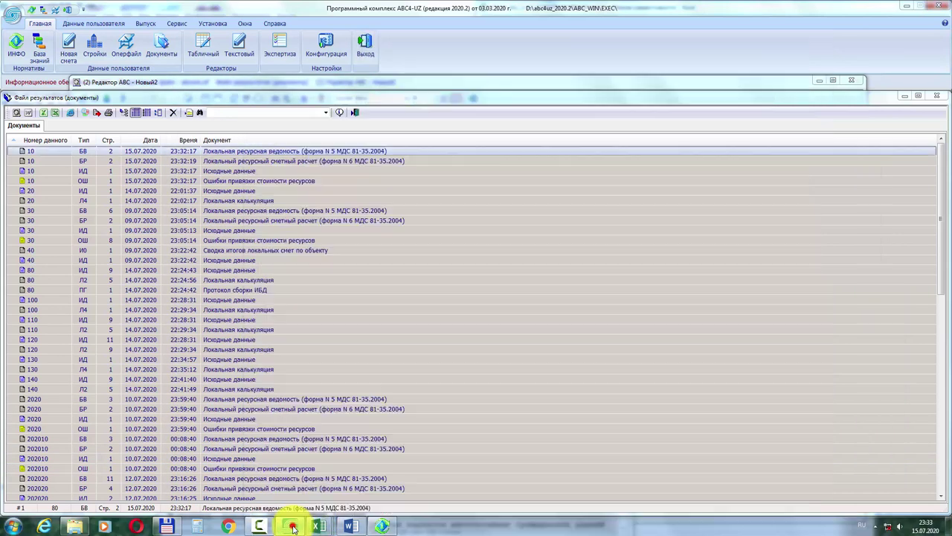
double_click(128, 82)
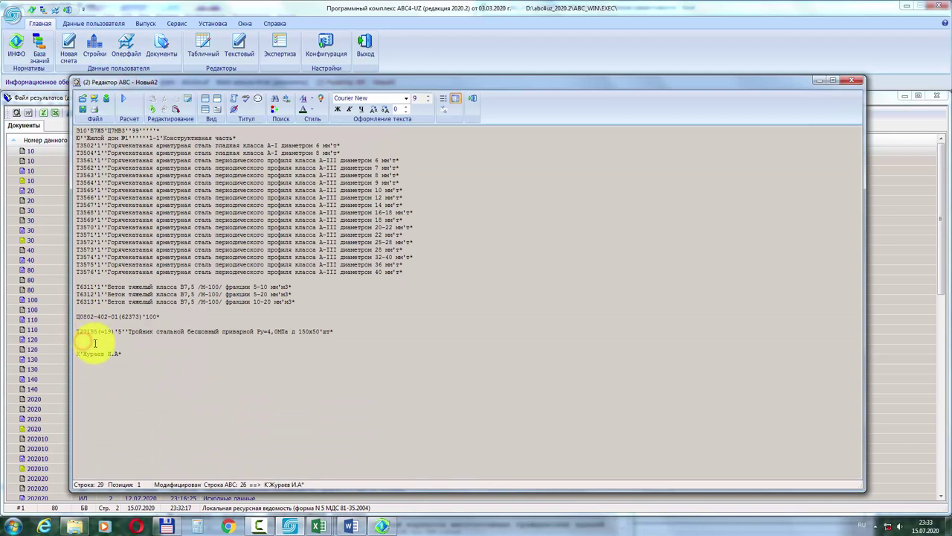
text(27844(=19)'100''Тройник полиэтиленовый с удлиненным хвостовиком равнопроходной, SDR 11, диаметр 63 мм'шт*)
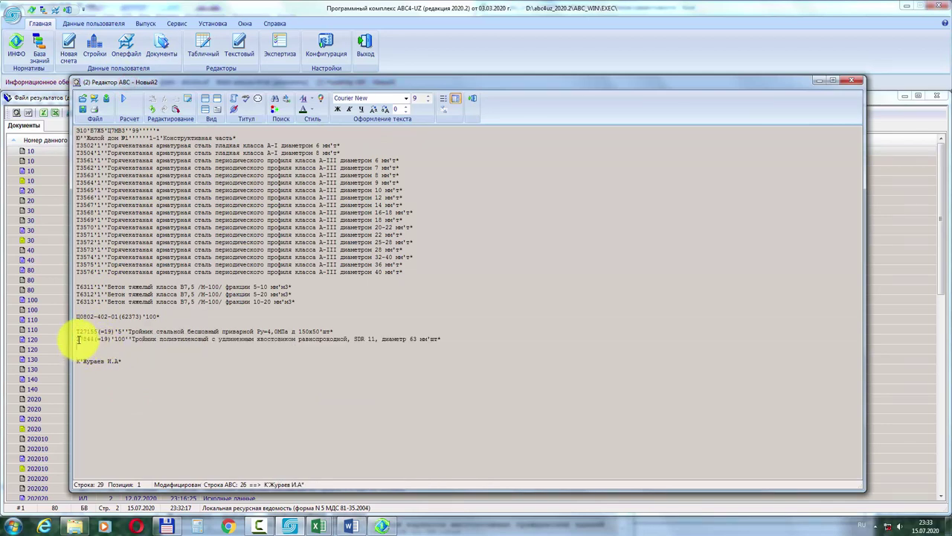
click(78, 338)
text(Т)
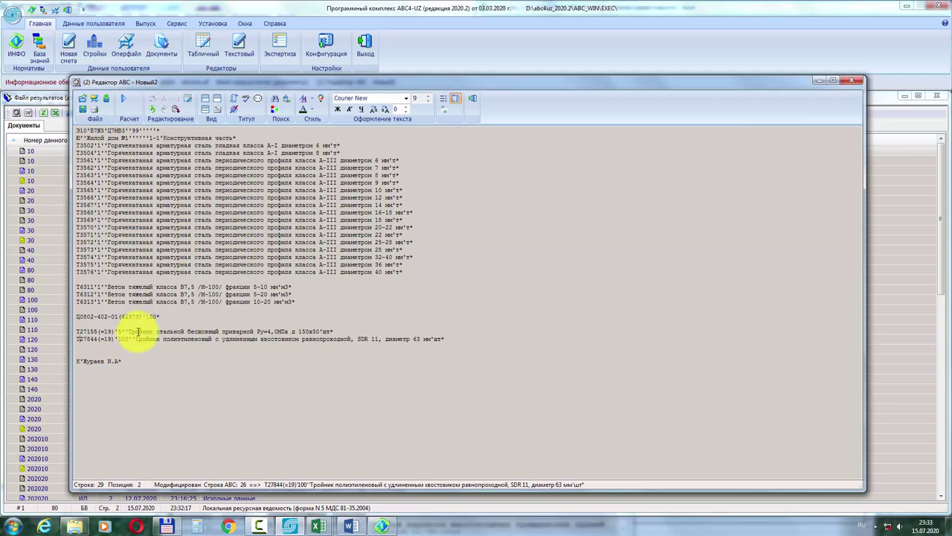
Step: Recalculate the estimate, allowing the open bv10 file to close, and open the local resource statement (form N 5) in Excel
click(123, 98)
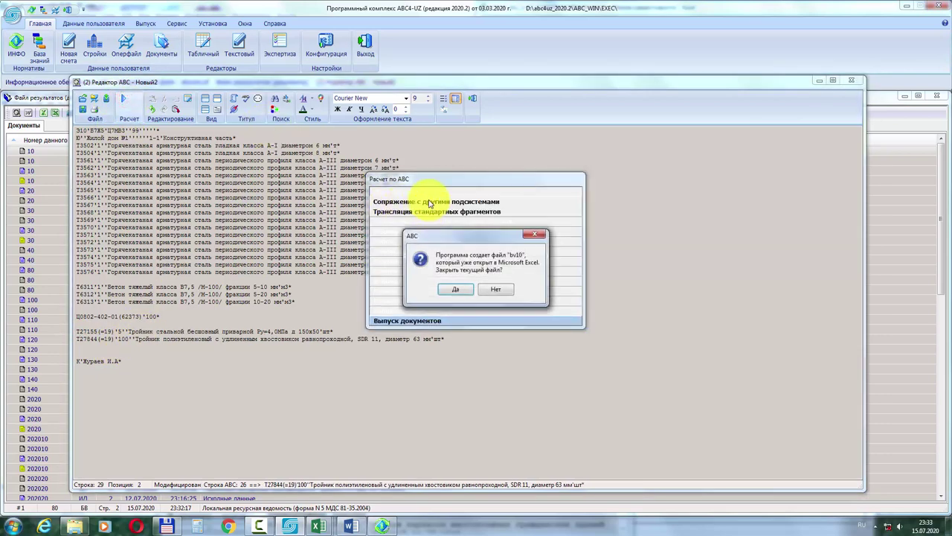
click(452, 288)
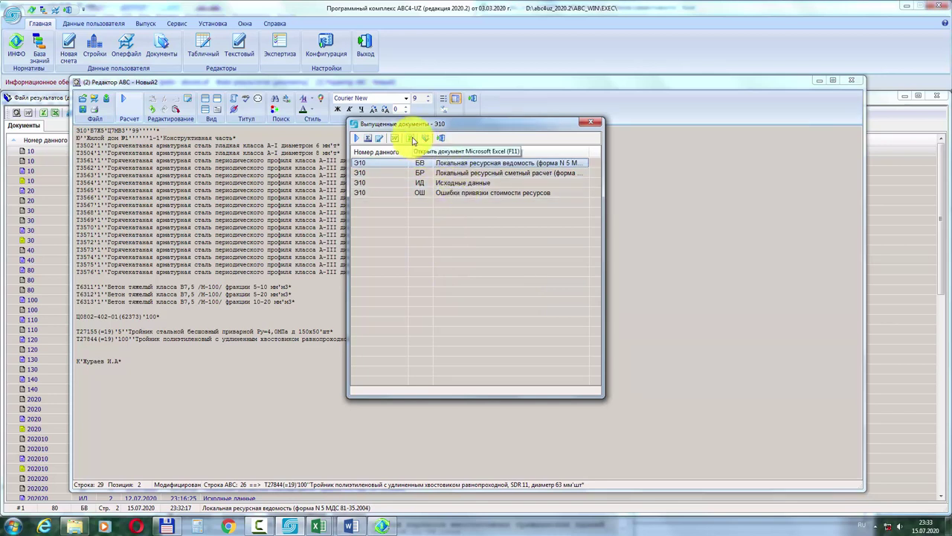
click(413, 141)
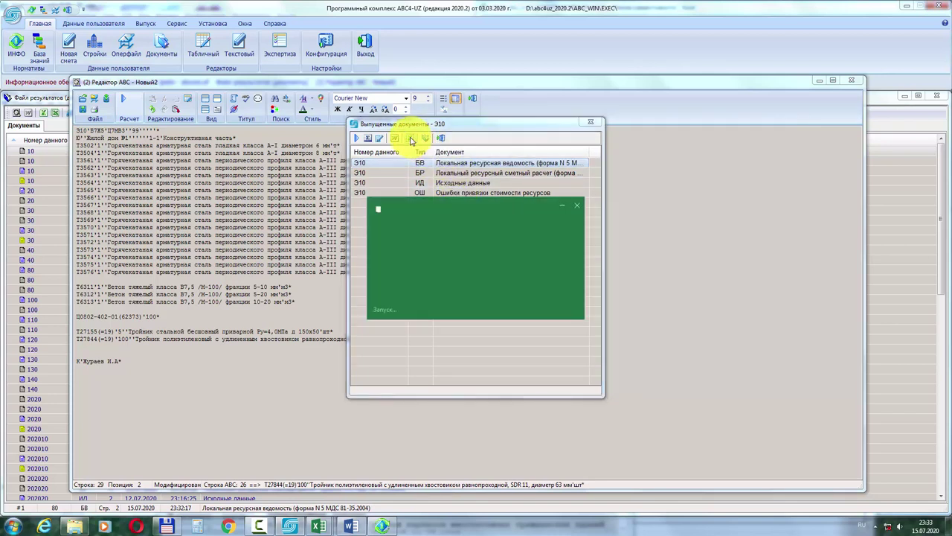
Step: Check the polyethylene tee 27844 line and the totals section in the exported resource statement
scroll(231, 332, down, 12)
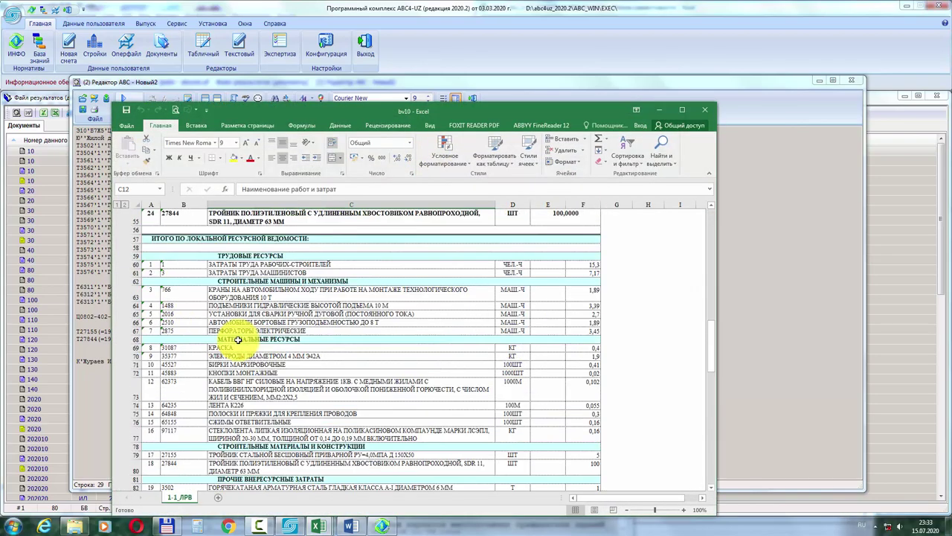
scroll(254, 327, down, 2)
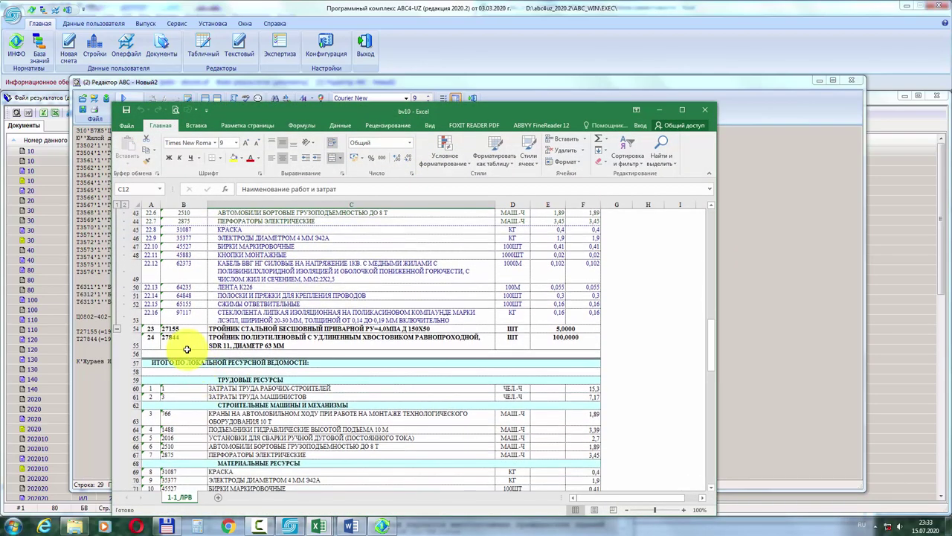
drag(171, 341, 584, 343)
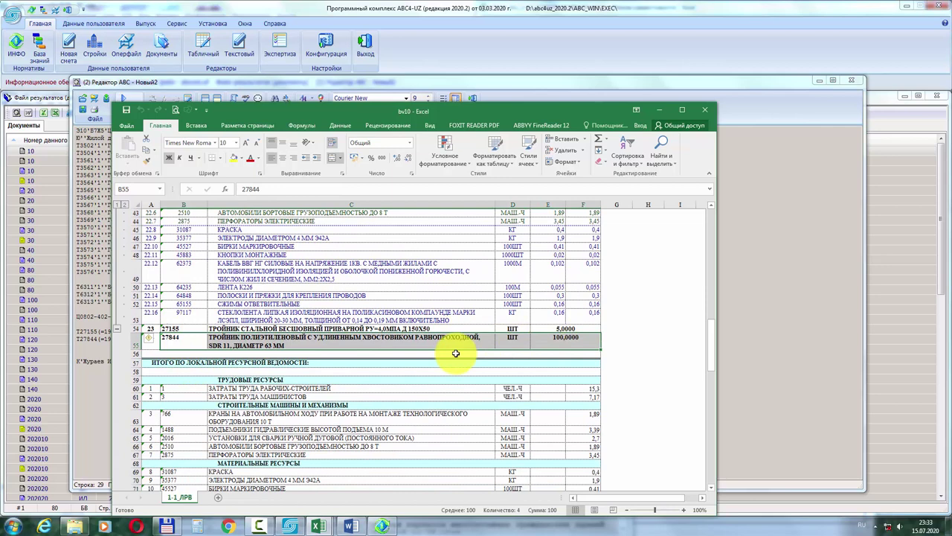
click(350, 340)
scroll(385, 270, up, 2)
scroll(356, 240, up, 1)
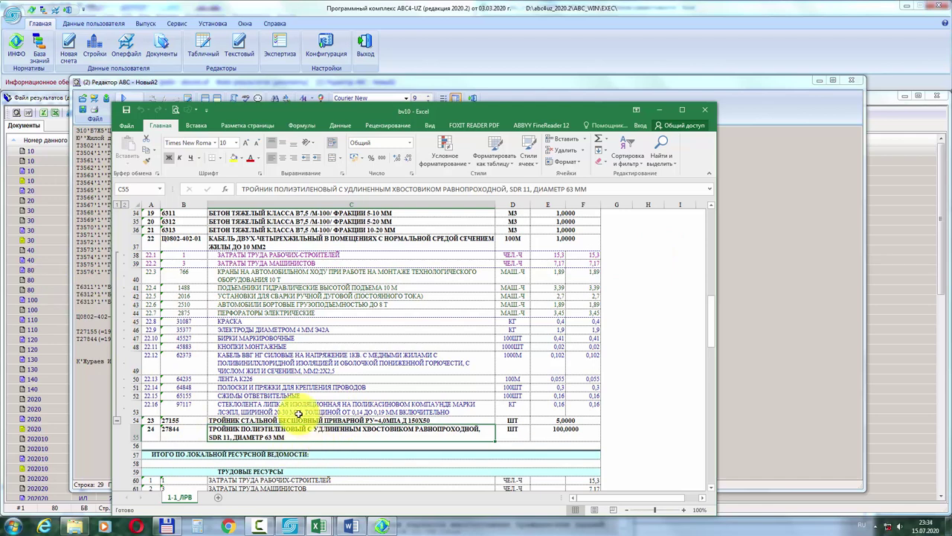
Step: Review the rebar, concrete and cable lines of the resource statement, then return to the estimate editor
scroll(332, 330, up, 5)
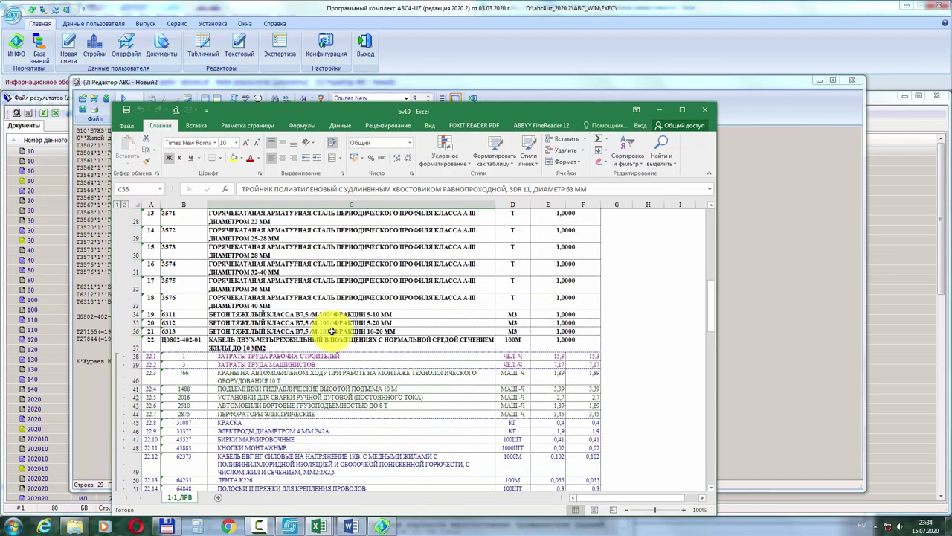
scroll(332, 330, up, 3)
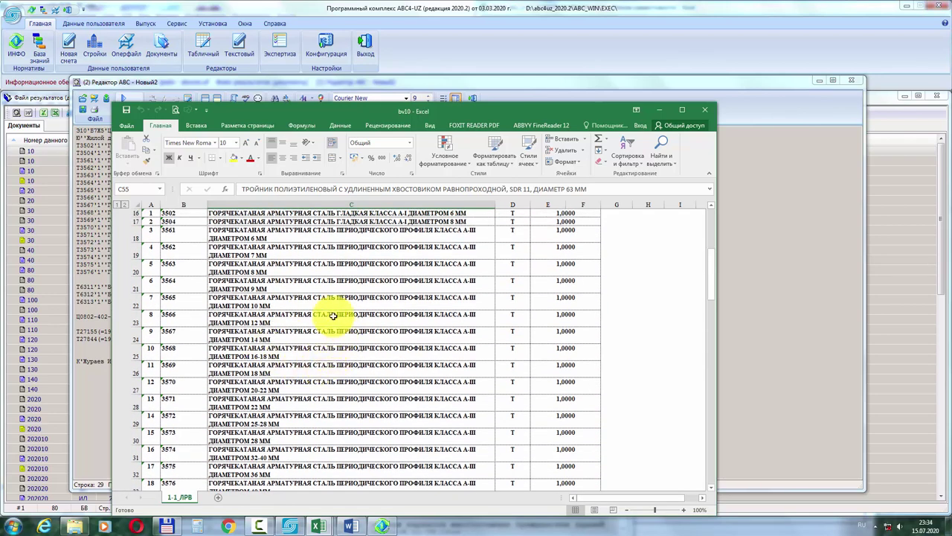
click(305, 263)
scroll(338, 311, up, 1)
scroll(338, 311, up, 5)
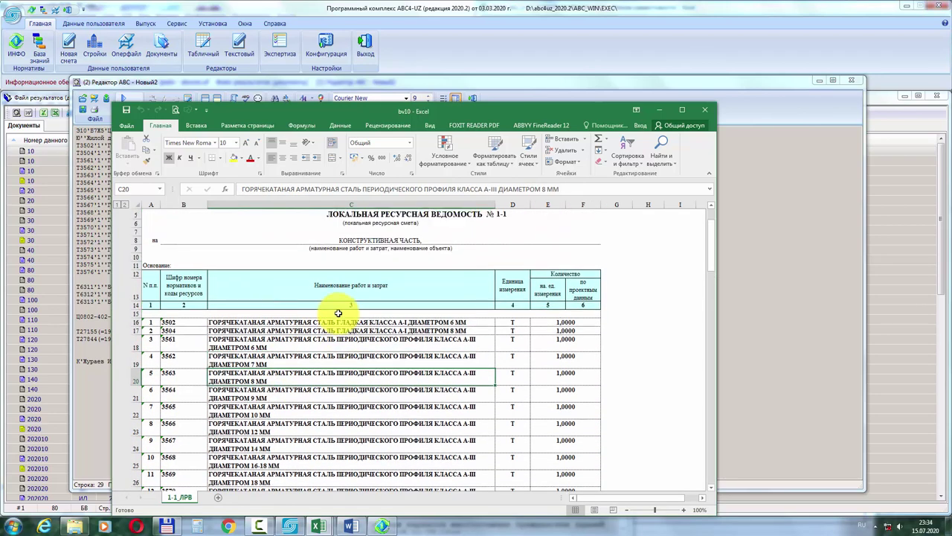
scroll(335, 331, down, 15)
scroll(334, 330, up, 6)
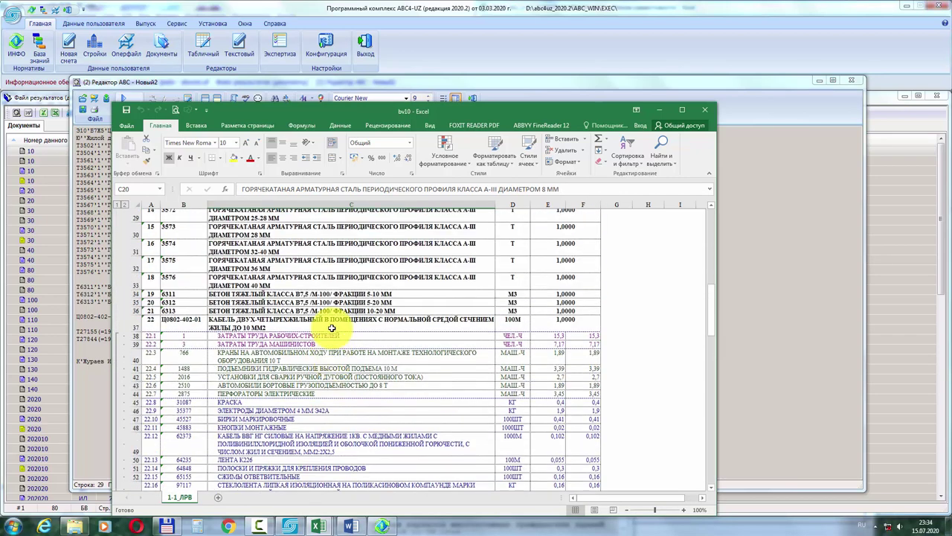
click(184, 315)
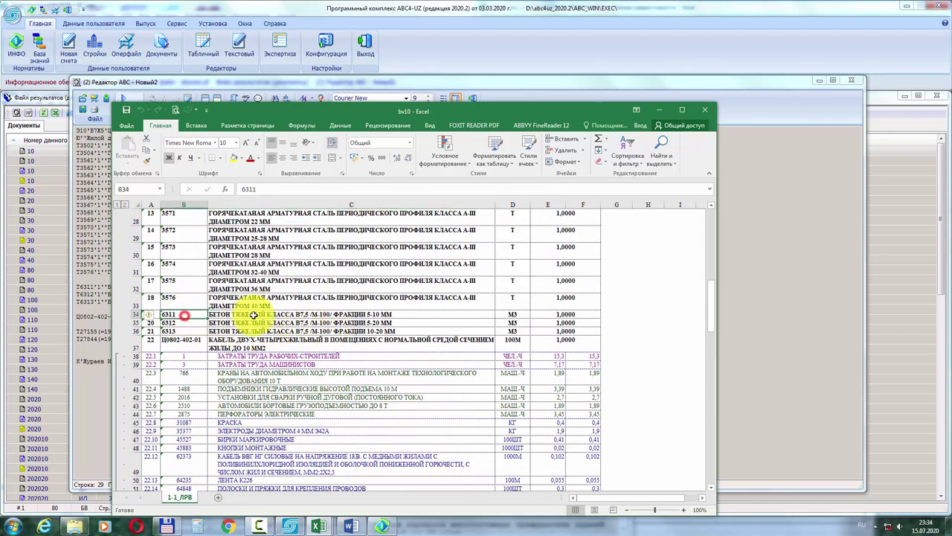
click(276, 322)
scroll(552, 326, up, 9)
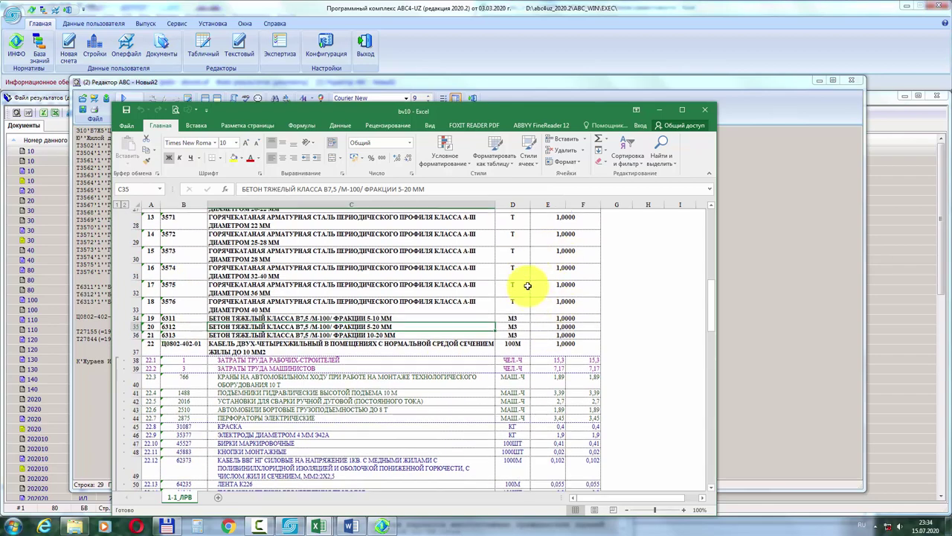
click(660, 109)
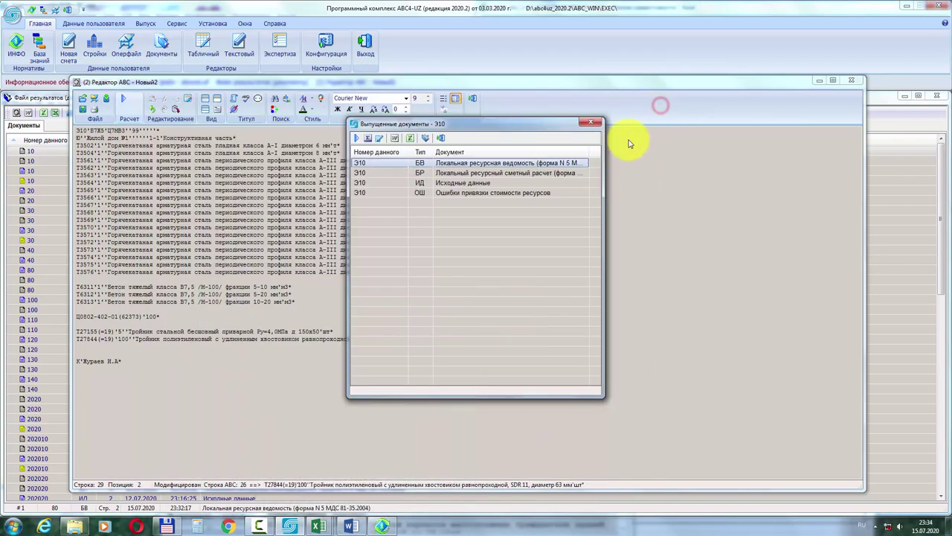
click(593, 125)
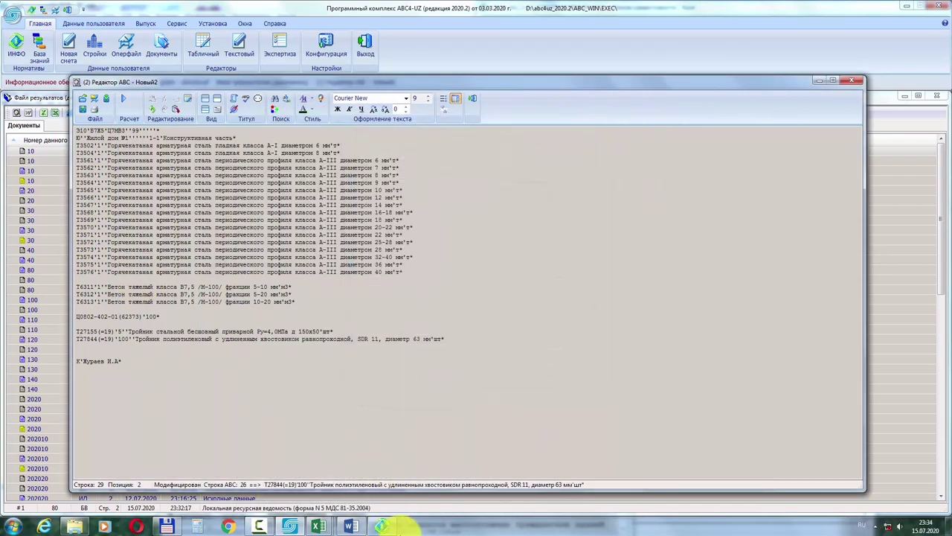
Step: Switch to ABC-ИНФО and open the contents of installation collection 8 on electrical work
click(382, 527)
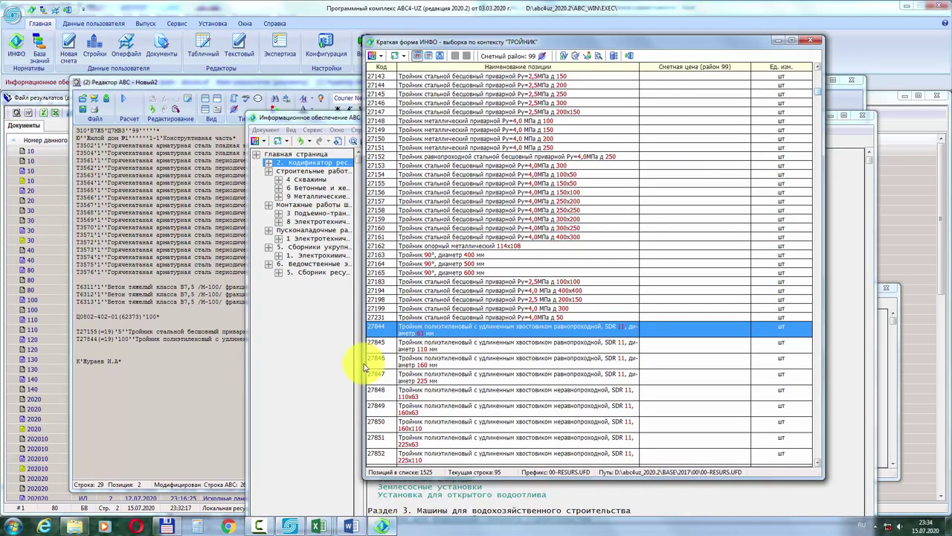
click(297, 222)
scroll(453, 412, down, 2)
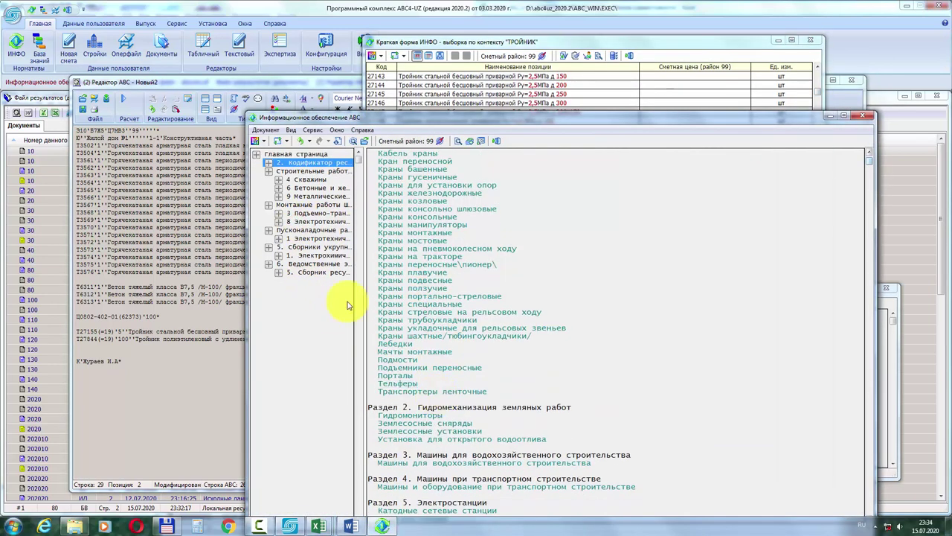
click(308, 220)
scroll(426, 395, down, 2)
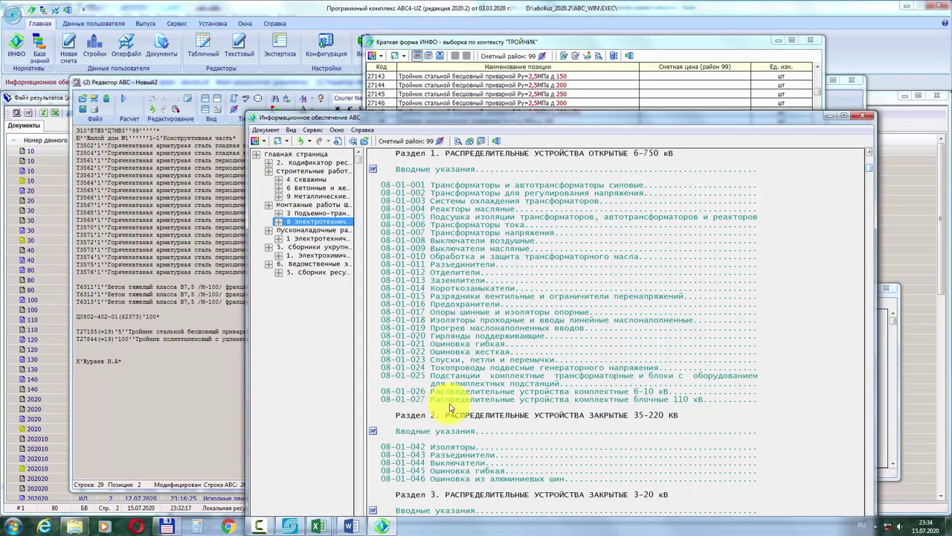
Step: Find table 08-02-402 in the building wiring section and open the detailed form of position Ц0802-402-01
click(430, 450)
scroll(430, 450, down, 5)
drag(871, 185, 872, 336)
click(460, 431)
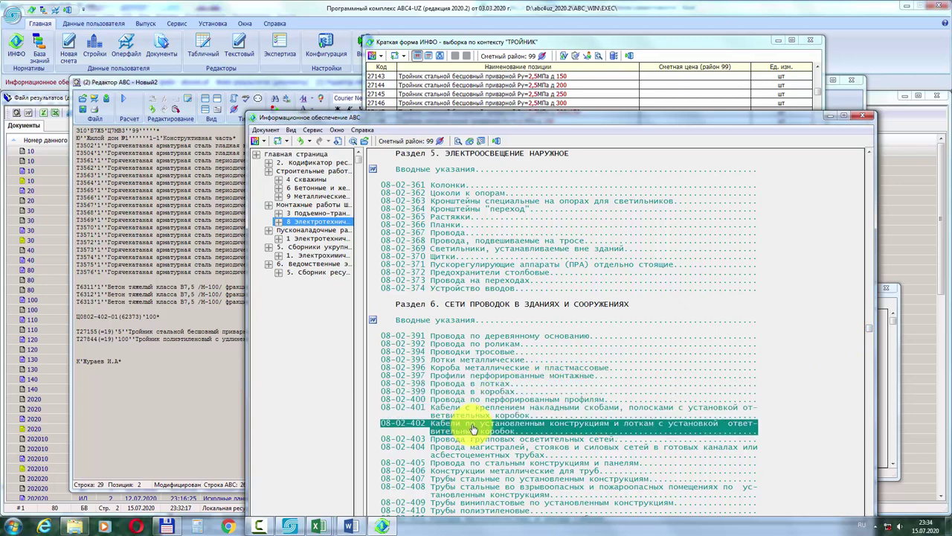
key(Up)
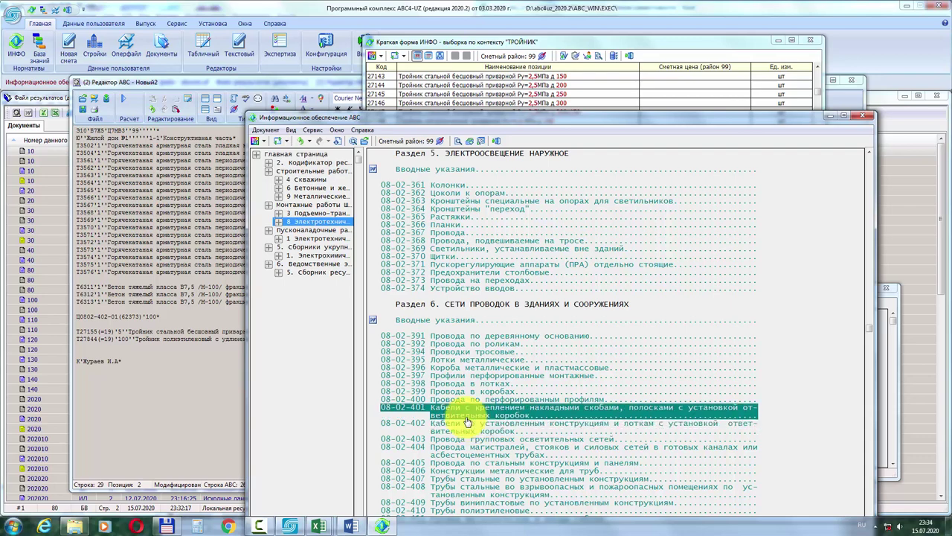
double_click(467, 422)
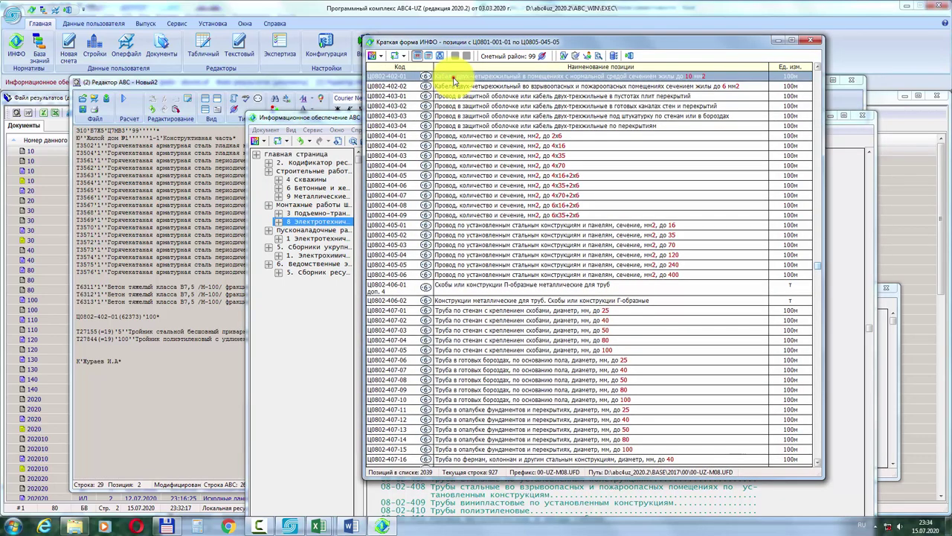
double_click(454, 80)
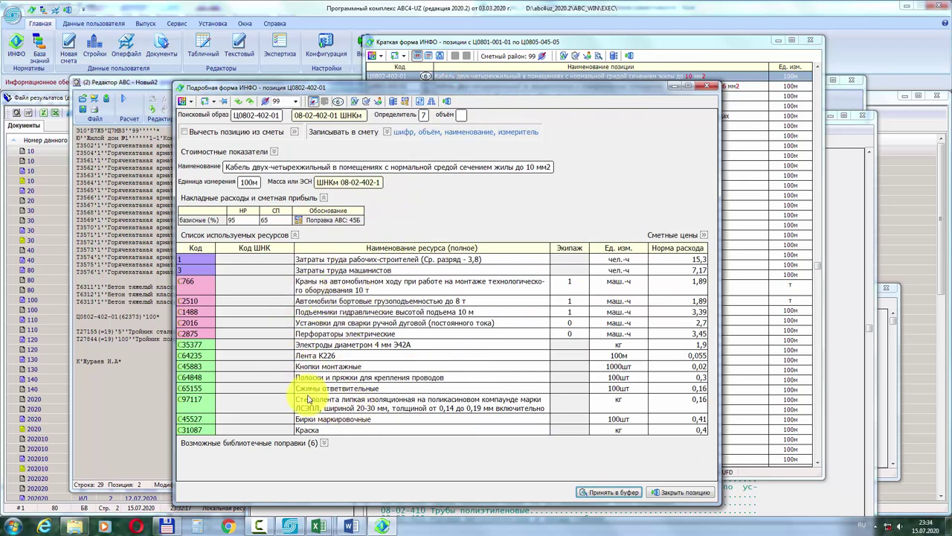
Step: Set the volume of position Ц0802-402-01 to 100 and open the resource hierarchy for adding a resource after paint С31087
click(462, 115)
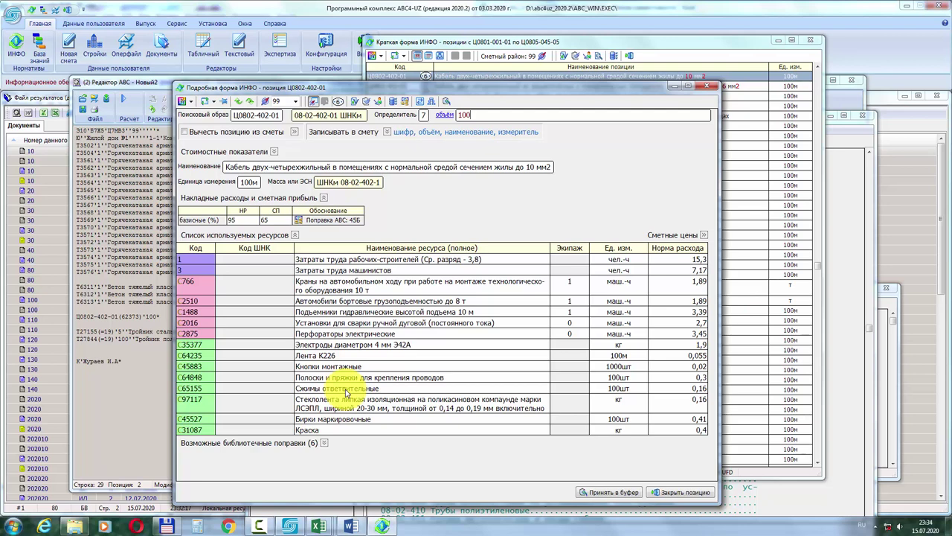
right_click(194, 431)
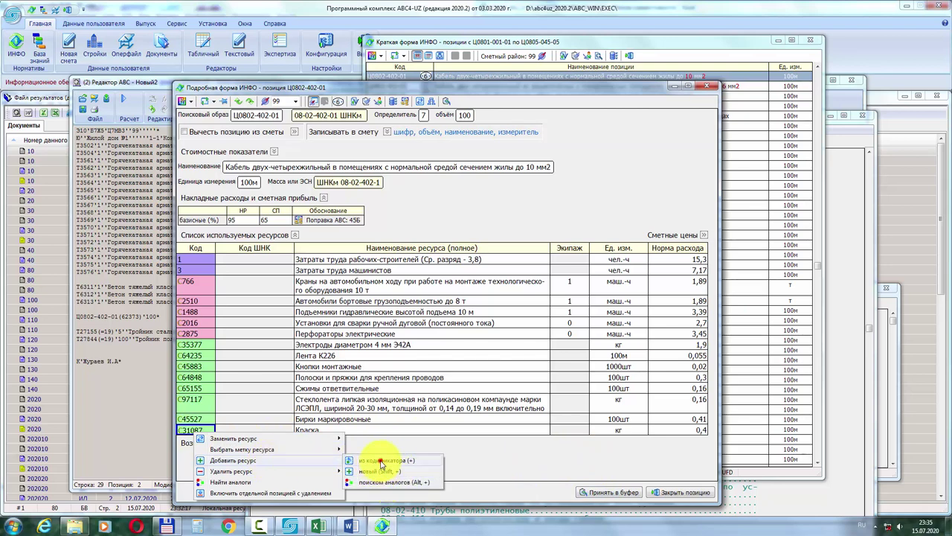
click(381, 461)
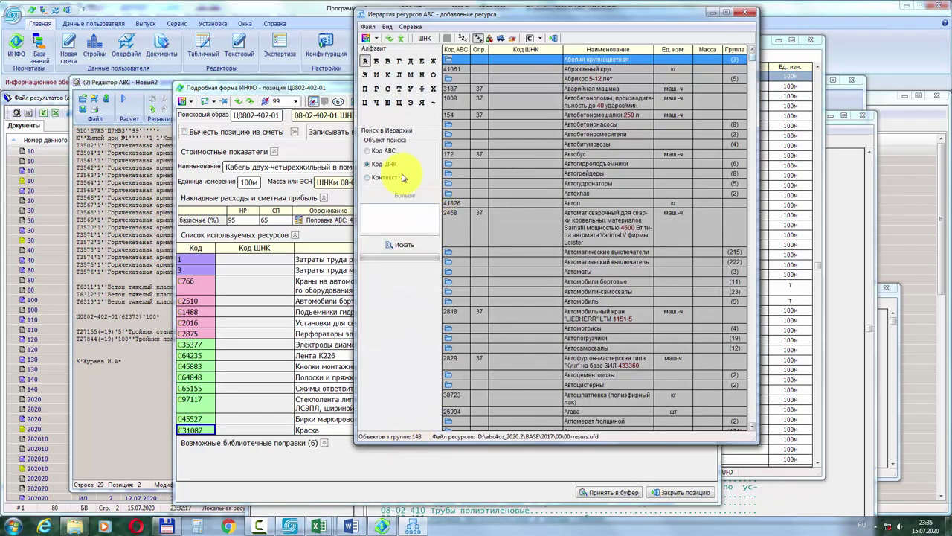
Step: Search the resource hierarchy for resource 62373 by its ABC code
click(372, 210)
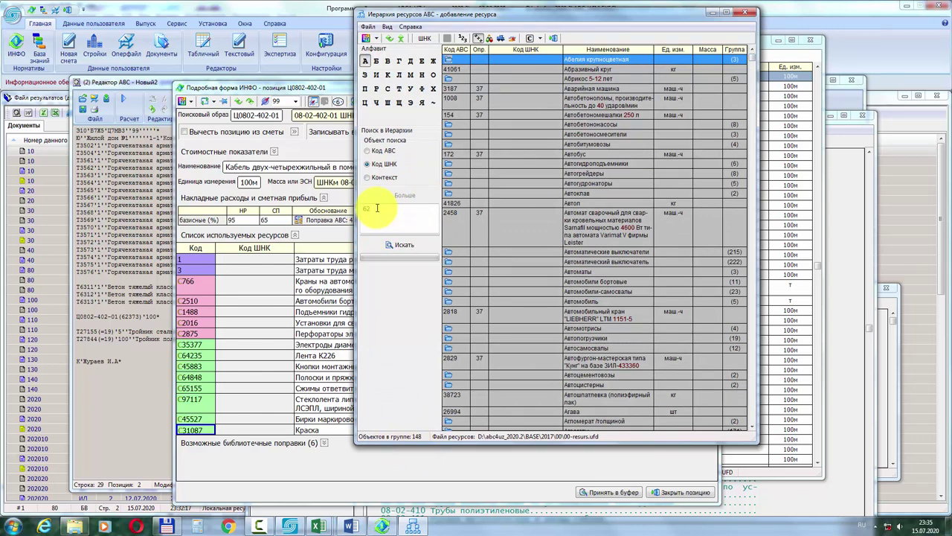
text(62373)
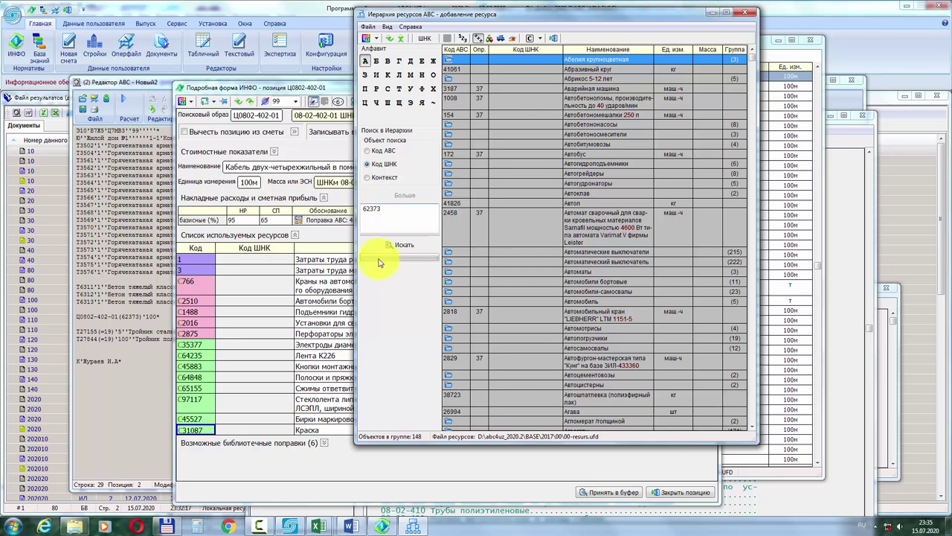
click(400, 244)
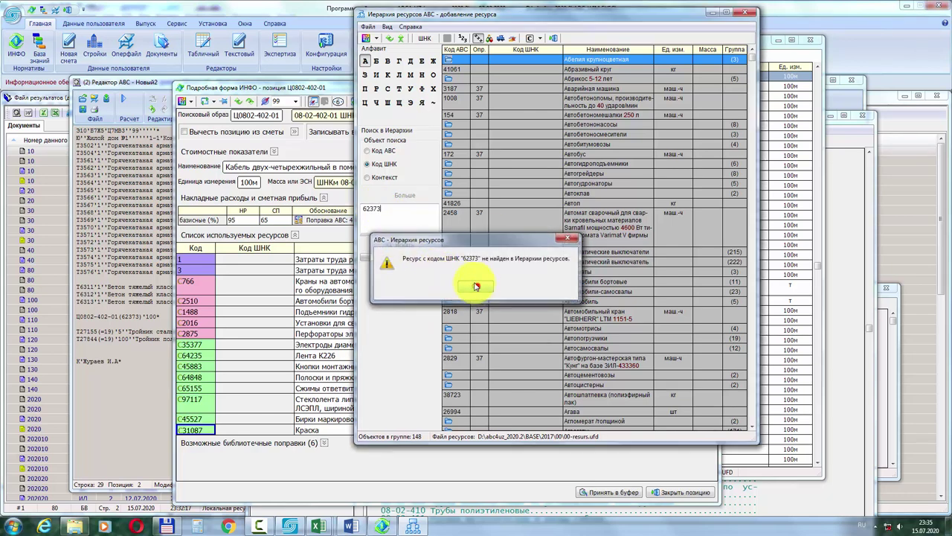
click(476, 285)
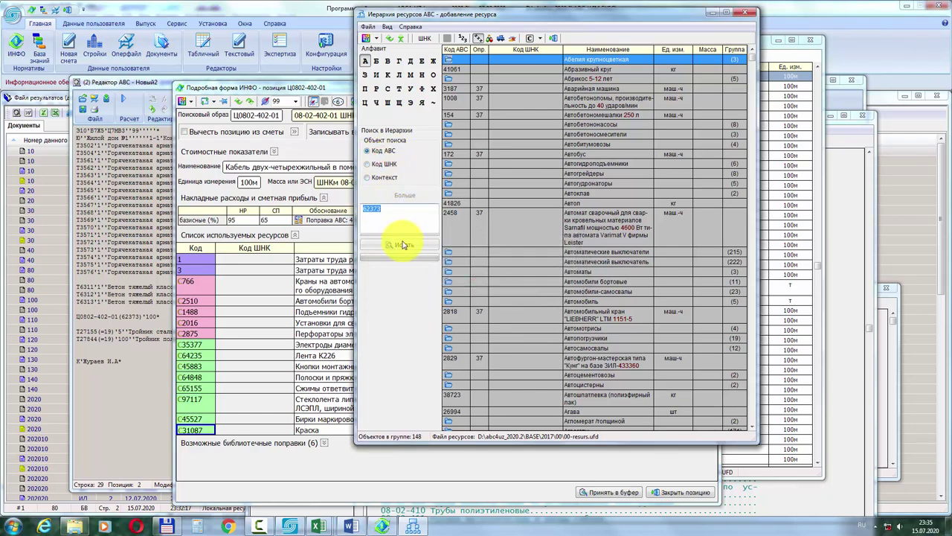
click(402, 244)
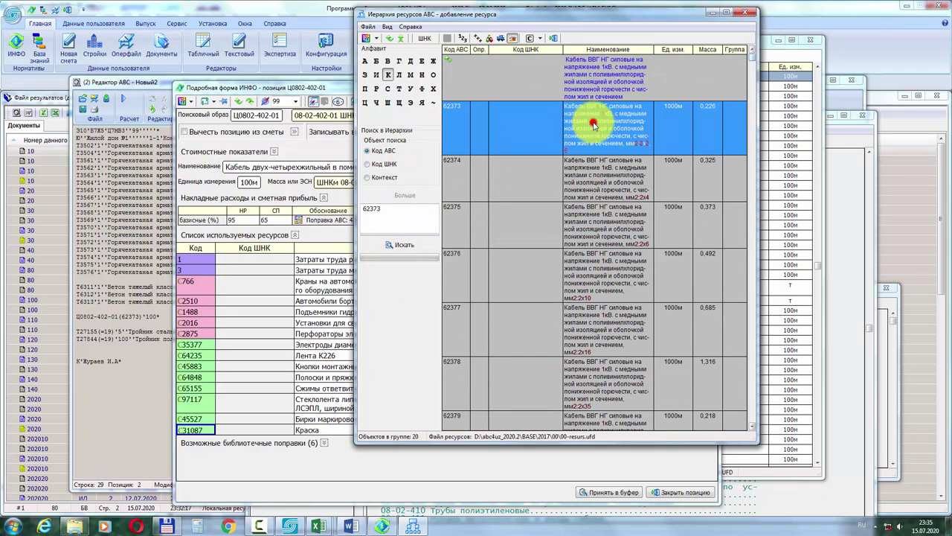
Step: Add the ВВГ НГ 2х2,5 cable resource 62373 to the position with a consumption norm of 0,102 and close the resource hierarchy
double_click(592, 122)
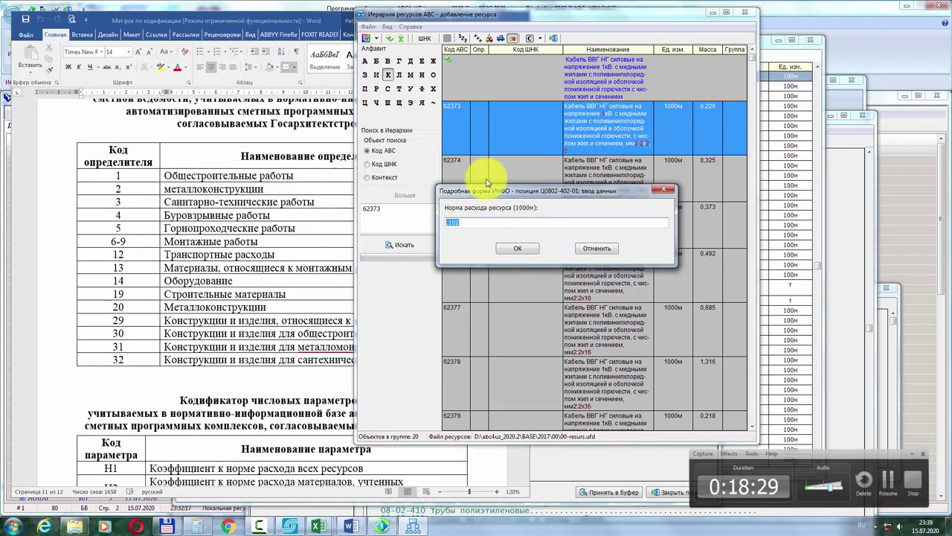
double_click(475, 221)
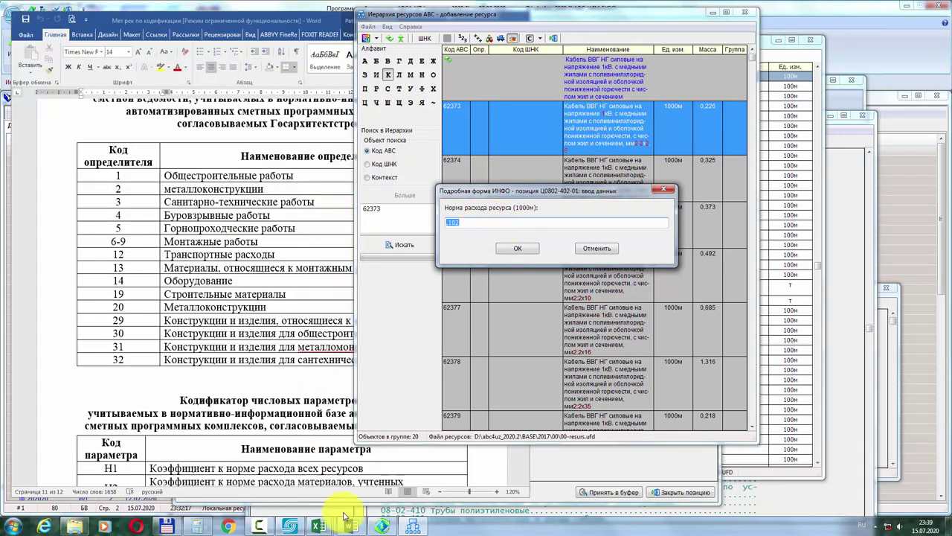
key(Return)
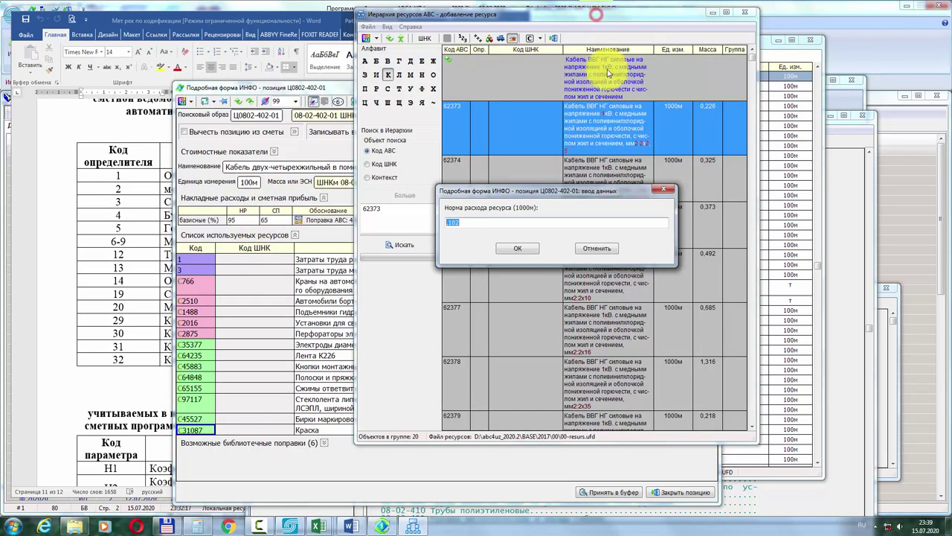
double_click(470, 221)
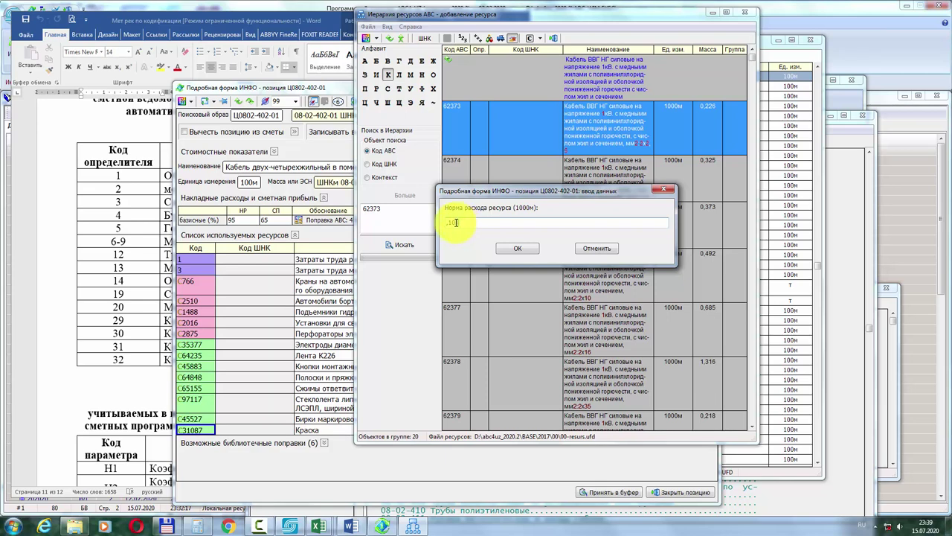
click(518, 250)
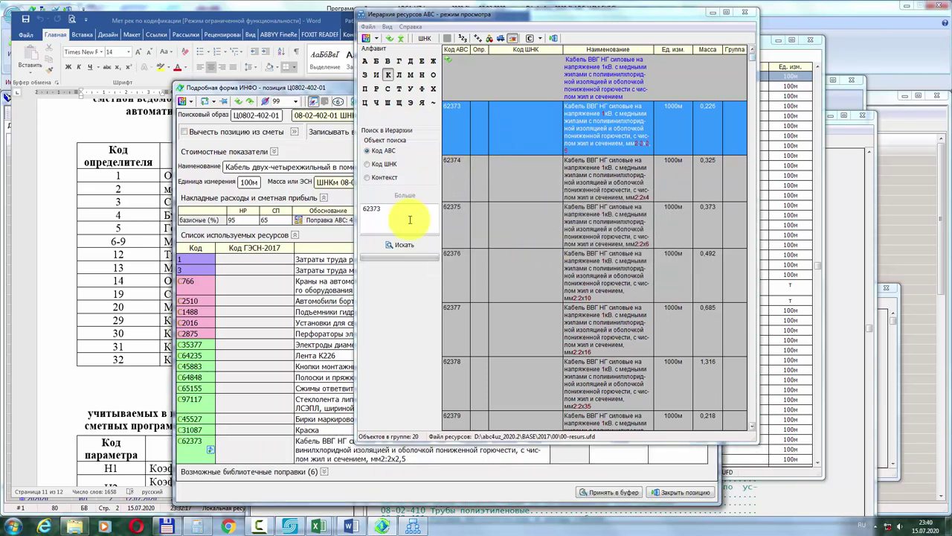
click(356, 447)
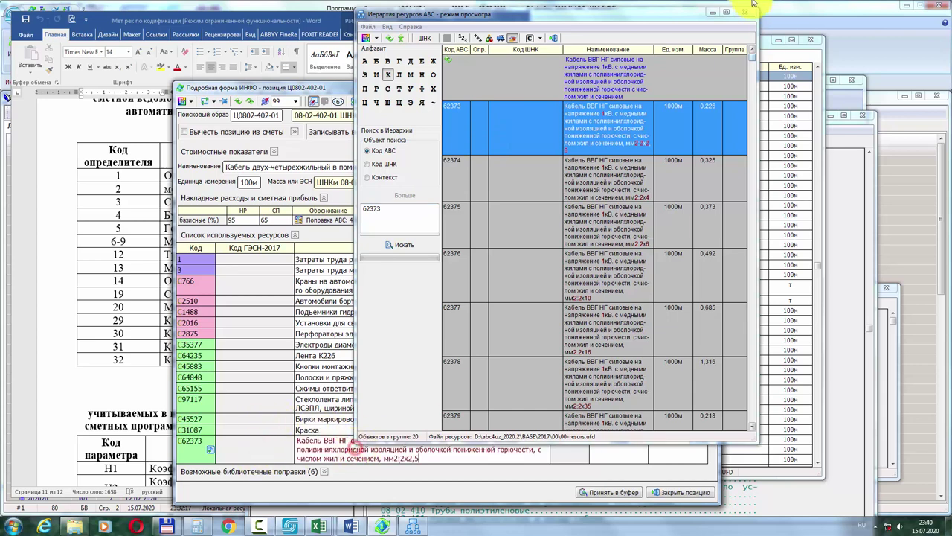
click(746, 13)
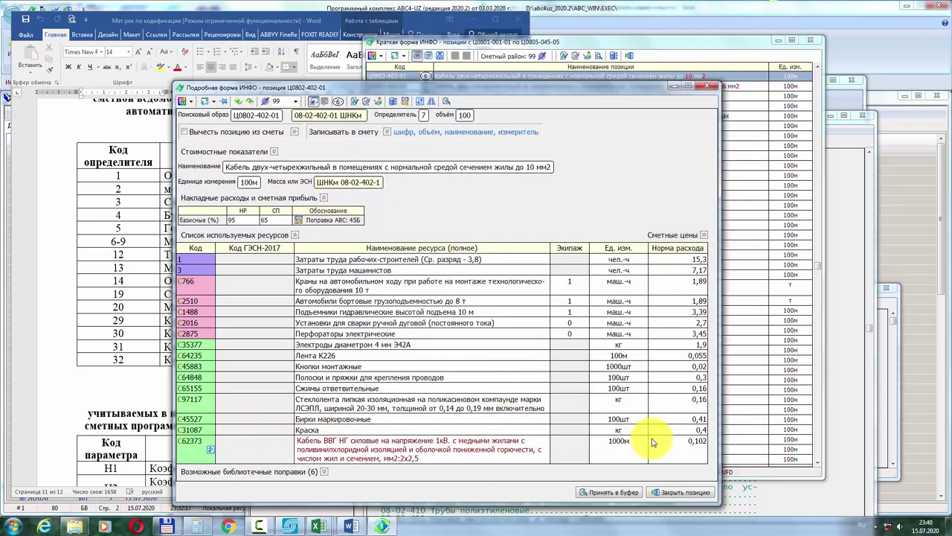
Step: Accept the modified position Ц0802-402-01 into the buffer and insert it in the estimate editor below the polyethylene tee 27844 line
click(651, 439)
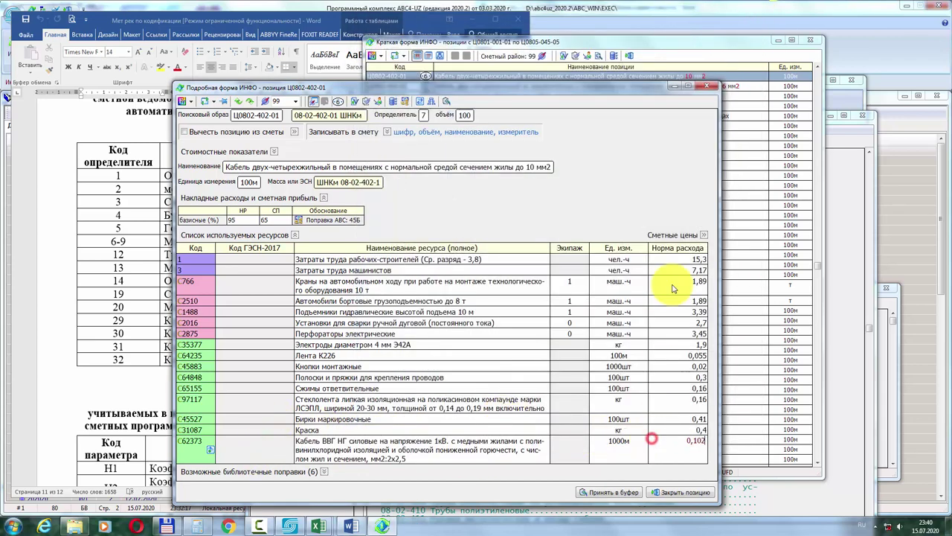
click(619, 493)
mouse_move(294, 527)
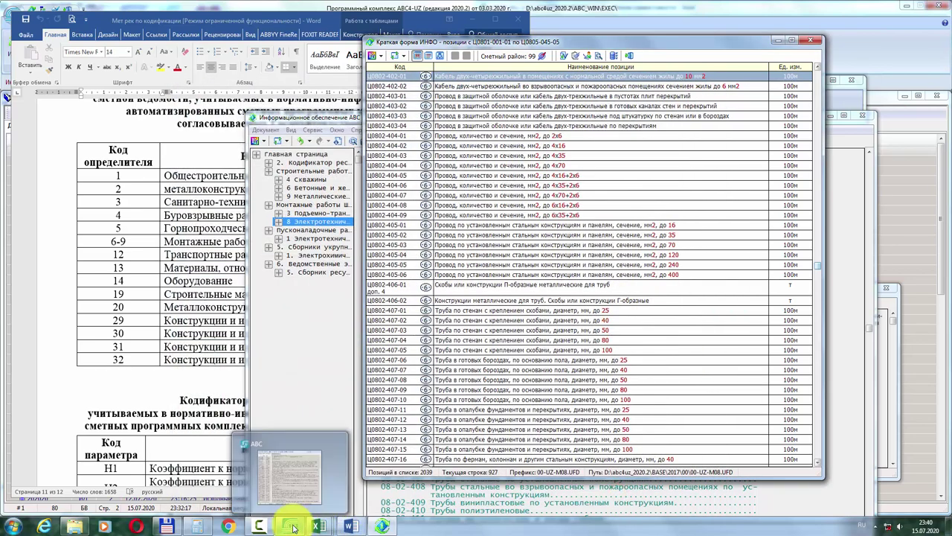
click(290, 476)
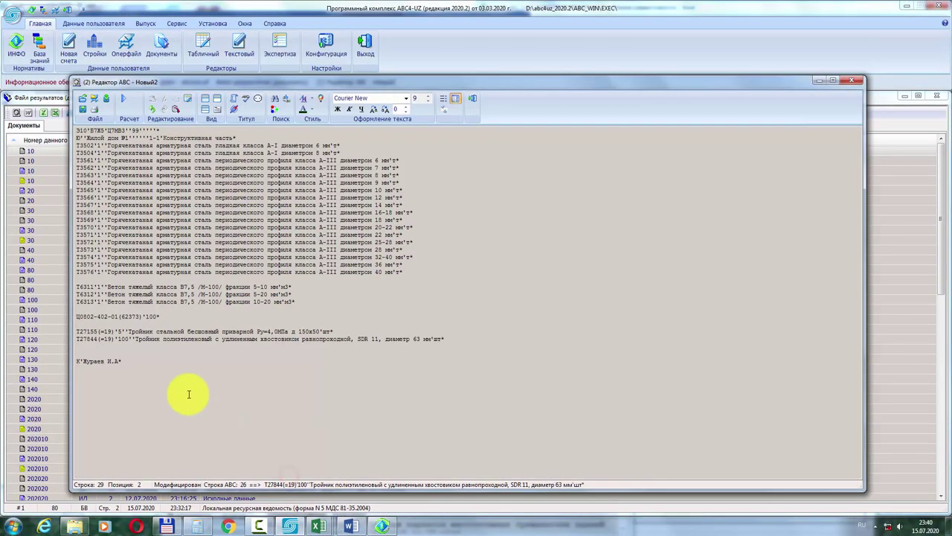
click(87, 346)
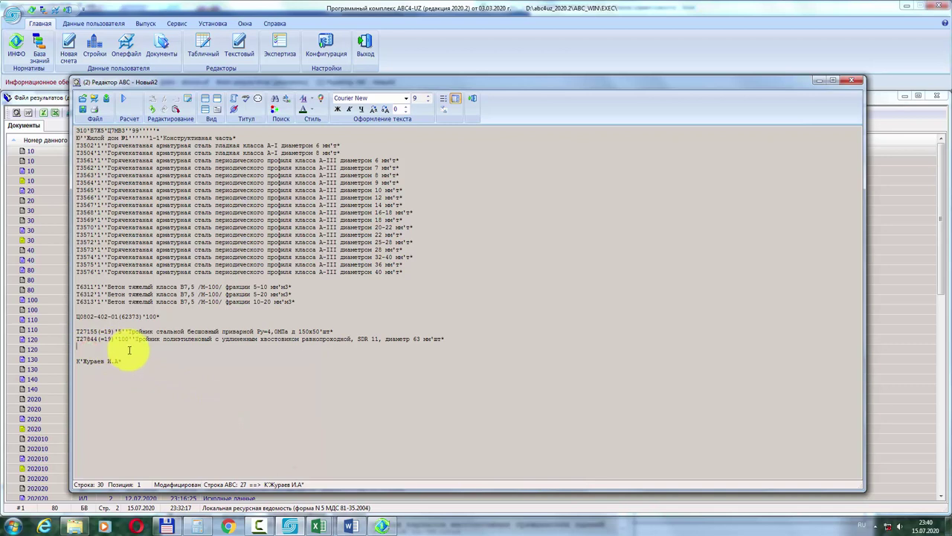
text(Ц0802-402-01(РС62373=0,102)'100''Кабель двух-четырехжильный в помещениях с нормальной средой сечением жилы до 10 мм2'100м*)
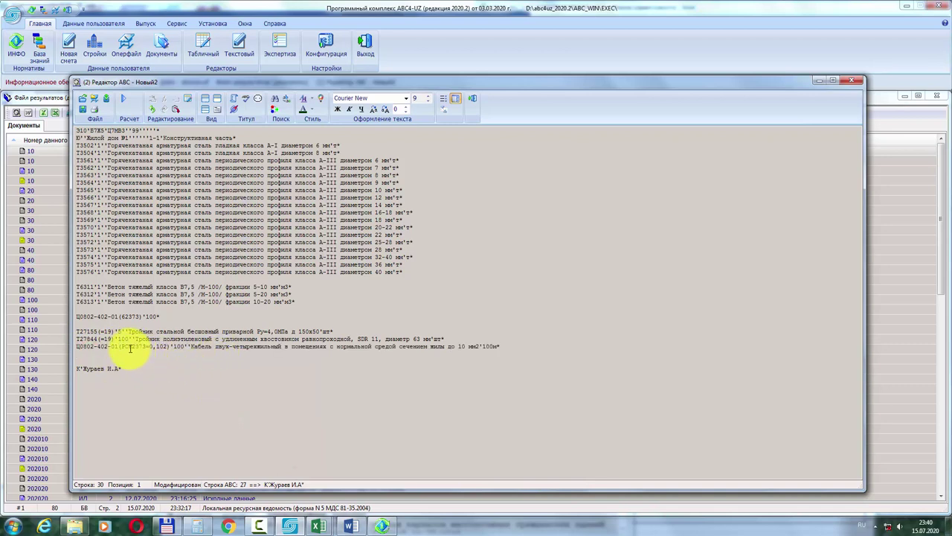
shift+click(122, 347)
click(139, 348)
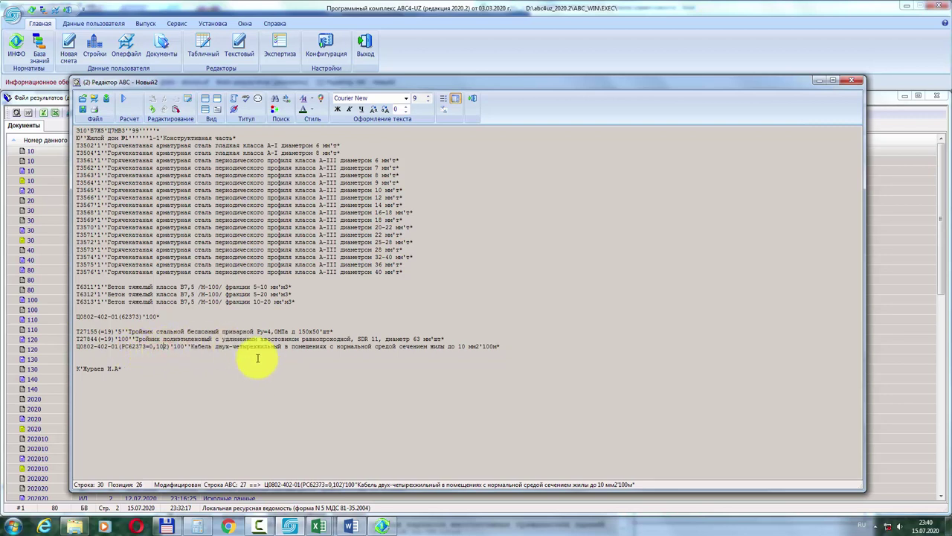
drag(77, 317, 160, 317)
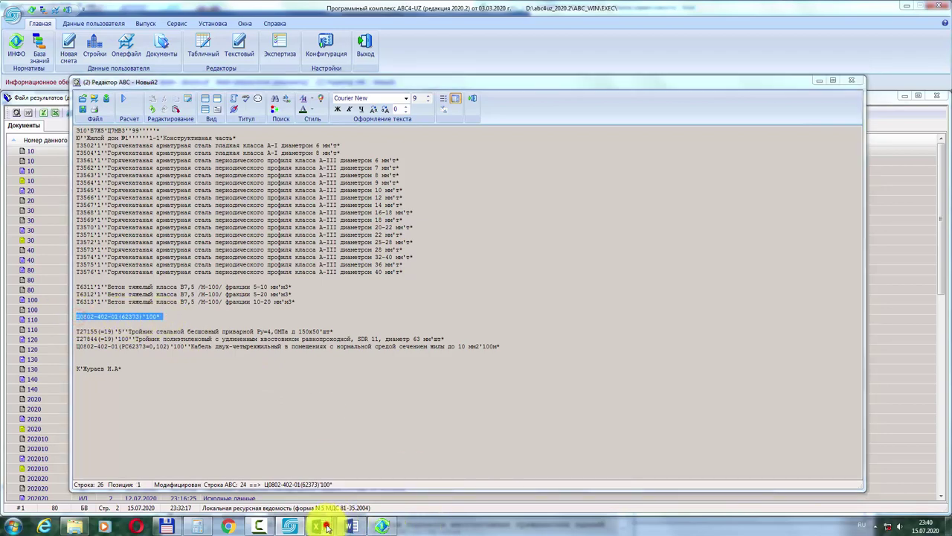
Step: Restart Excel, look at the wire and cable corrections workbook ПОПРАВКИНАКАБЕЛЬТЕКСТ, and return to the estimate editor
mouse_move(320, 521)
click(394, 485)
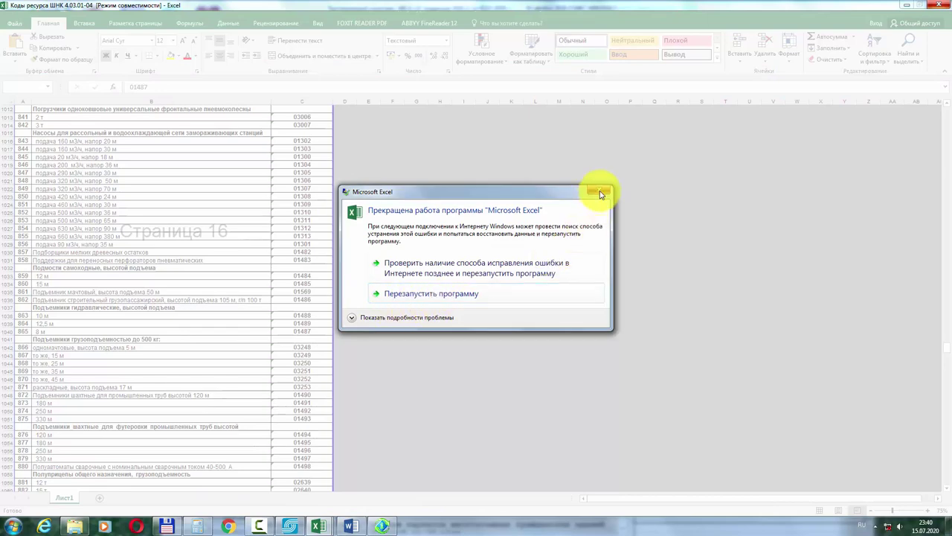
click(447, 293)
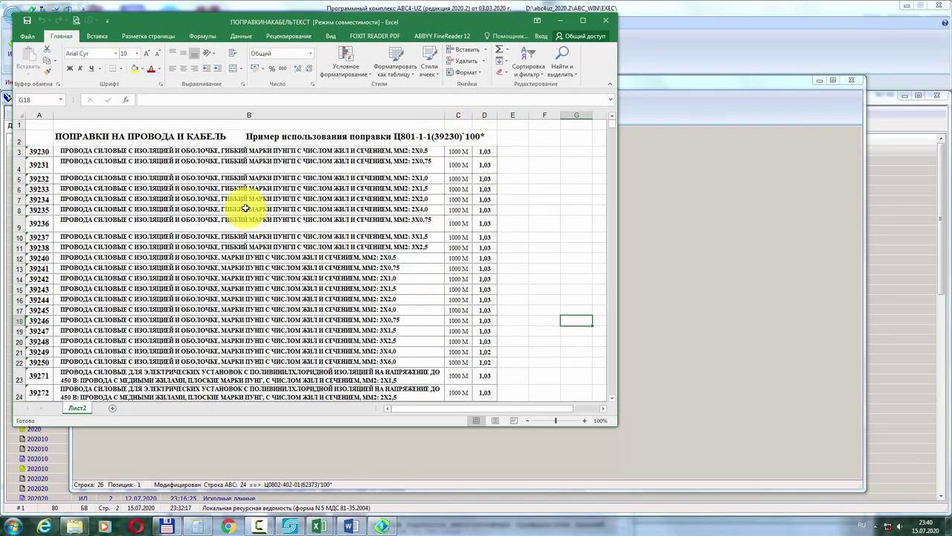
click(153, 447)
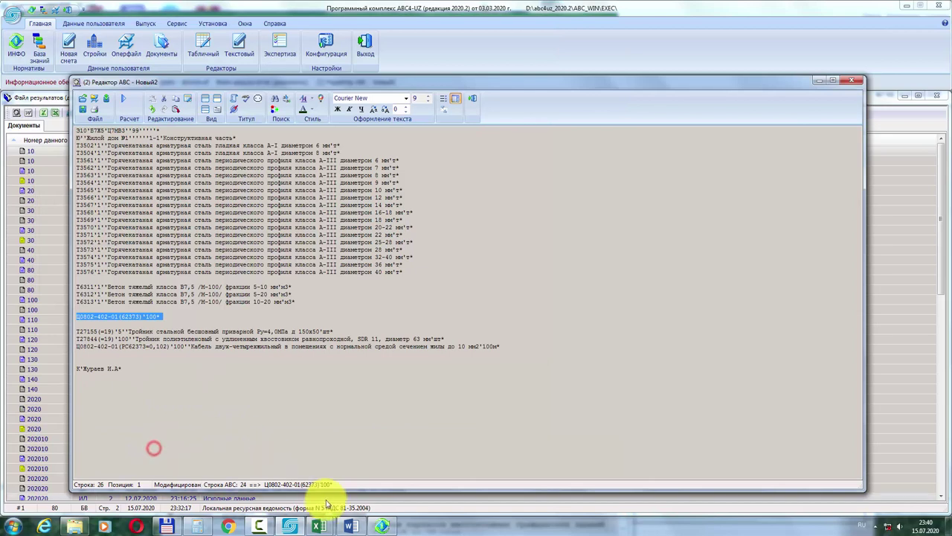
Step: Switch to workbook bv10 and examine cable resource 62373 among the resources of position Ц0802-402-01
mouse_move(332, 526)
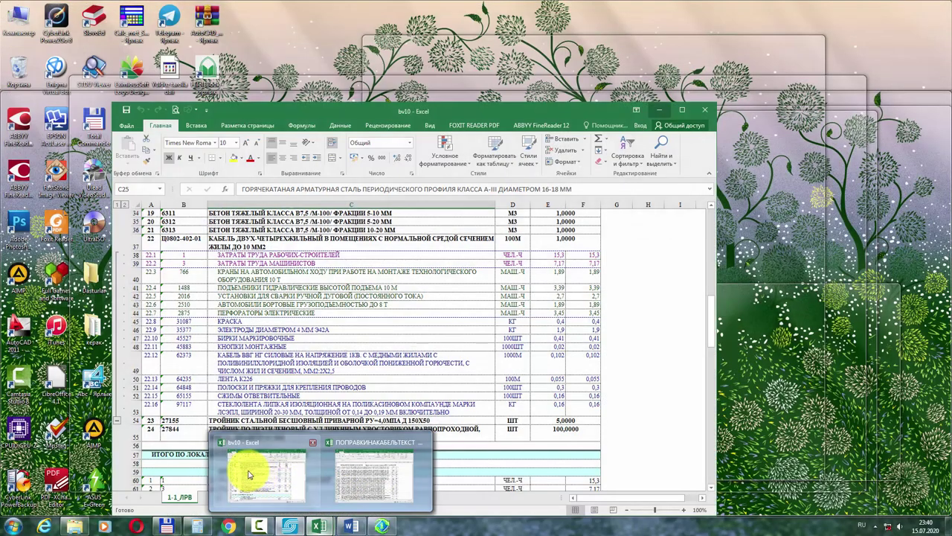
click(252, 473)
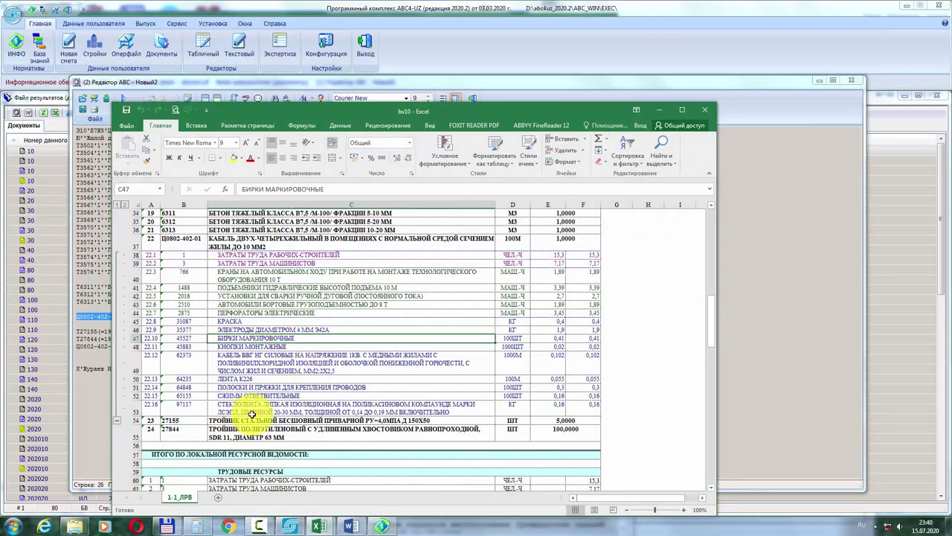
drag(160, 362, 593, 359)
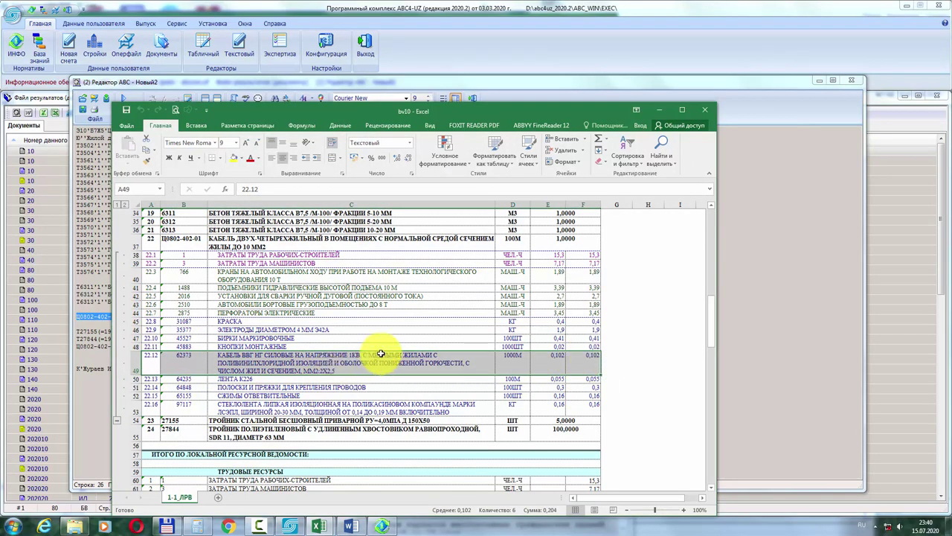
click(306, 285)
scroll(315, 340, up, 2)
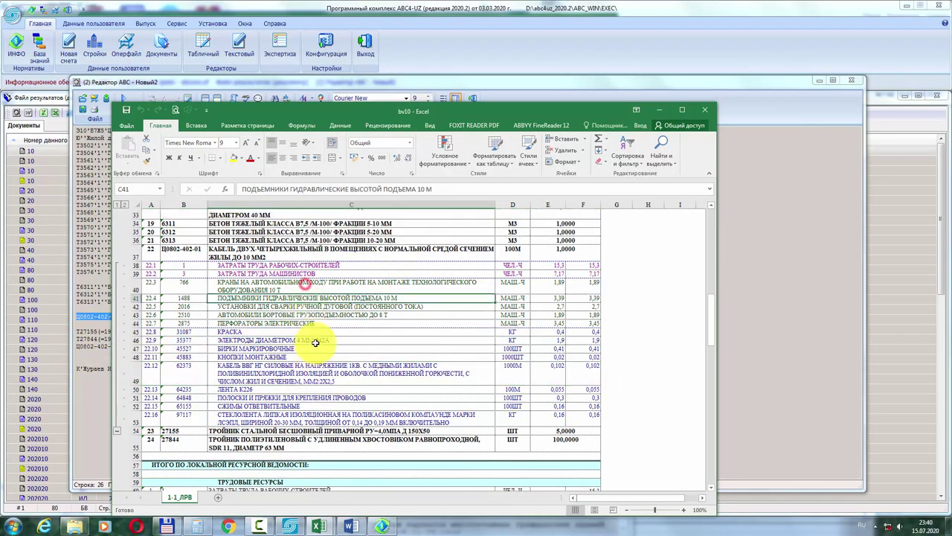
scroll(315, 340, down, 3)
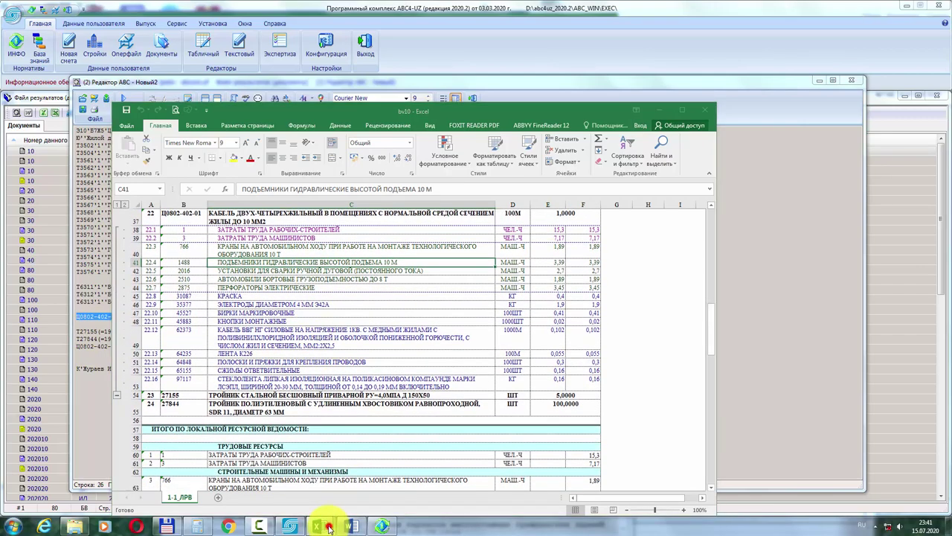
Step: Review the ВВГНГ-660 power cable lines under position Ц8-2-402-1 on the ГЕНПОДРЯД sheet of workbook 64560_ALL_01_09_ЭЛЕКТРООБОРУДОВАНИЕ
mouse_move(320, 524)
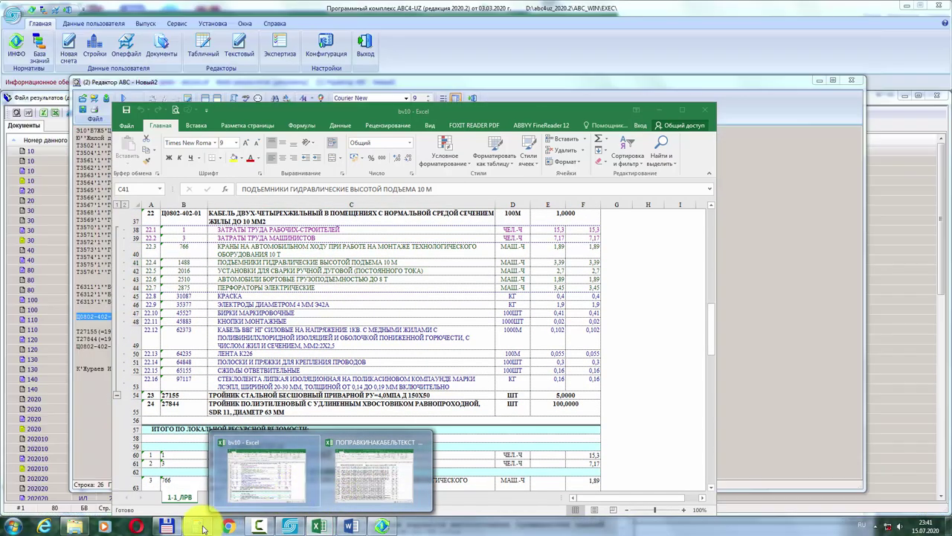
click(374, 476)
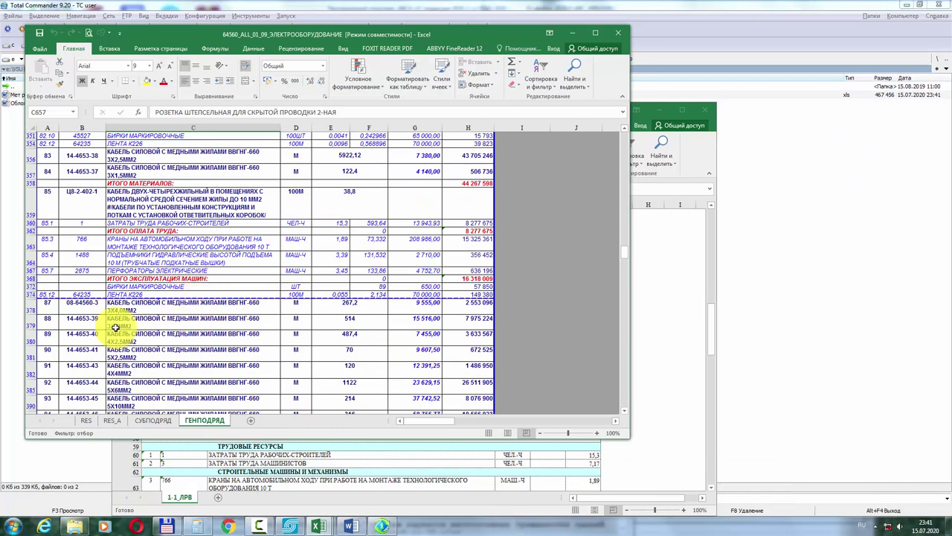
click(81, 305)
click(249, 302)
click(348, 303)
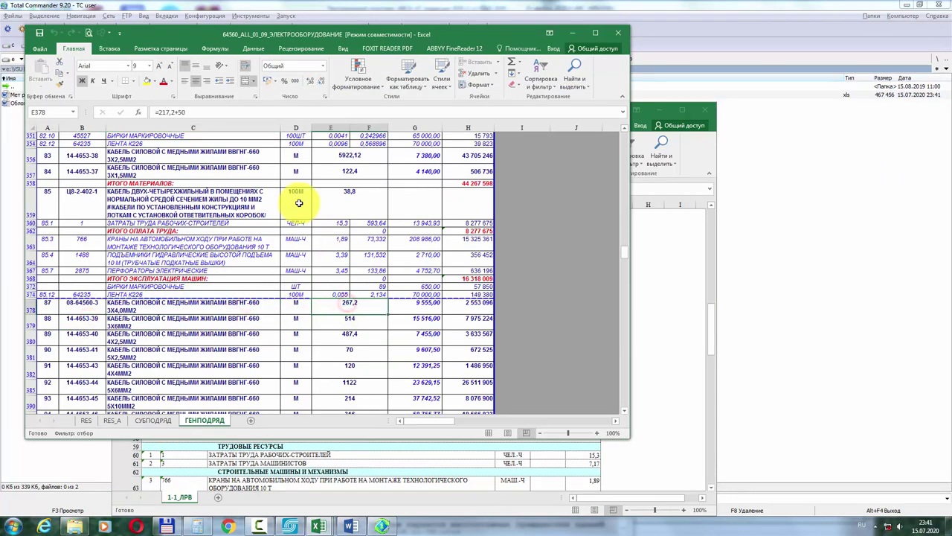
click(195, 332)
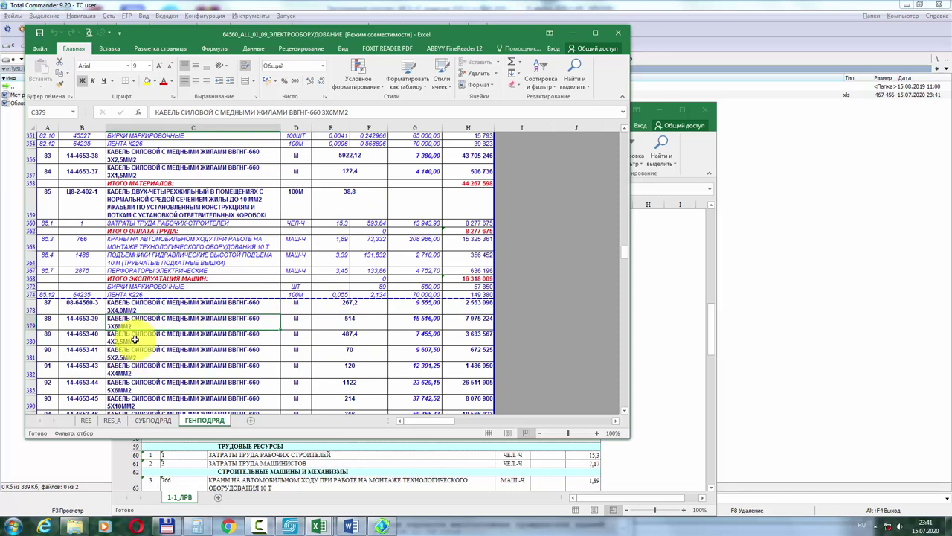
click(223, 355)
scroll(235, 353, down, 1)
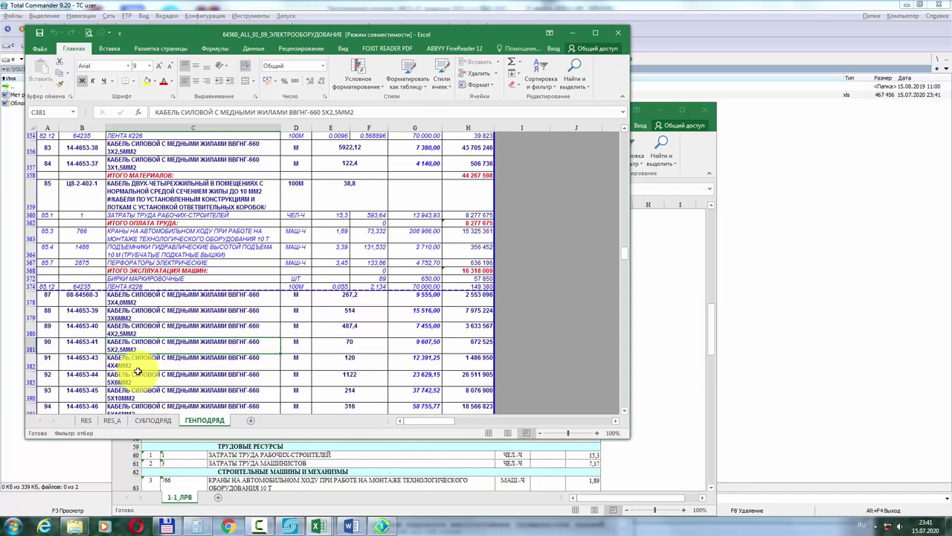
Step: Check the ВВГНГ-660 4X4ММ2 cable row against its neighbouring cable rows on the ГЕНПОДРЯД sheet
scroll(233, 357, down, 1)
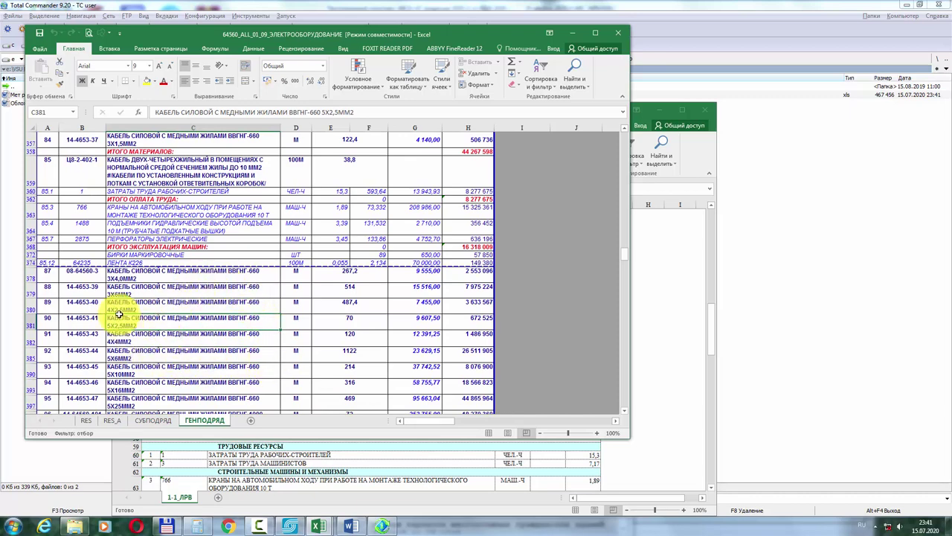
click(74, 334)
click(182, 340)
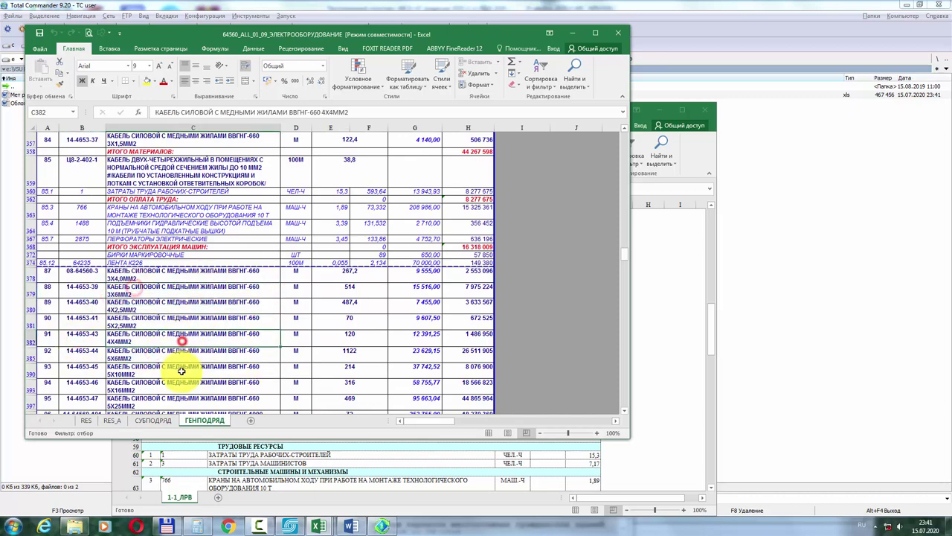
click(209, 290)
click(295, 293)
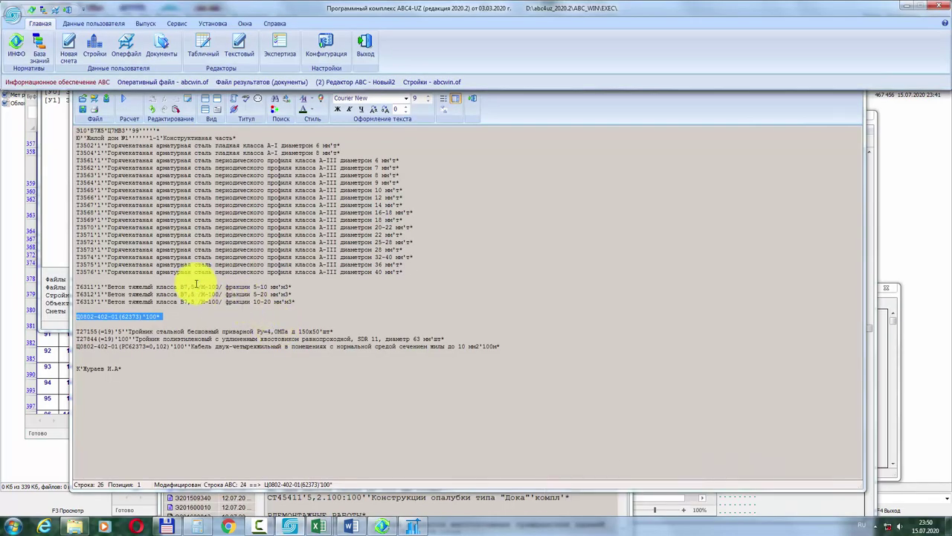
Step: Switch to ABC4-UZ, open the list of result documents and find those of estimate 2020
click(13, 15)
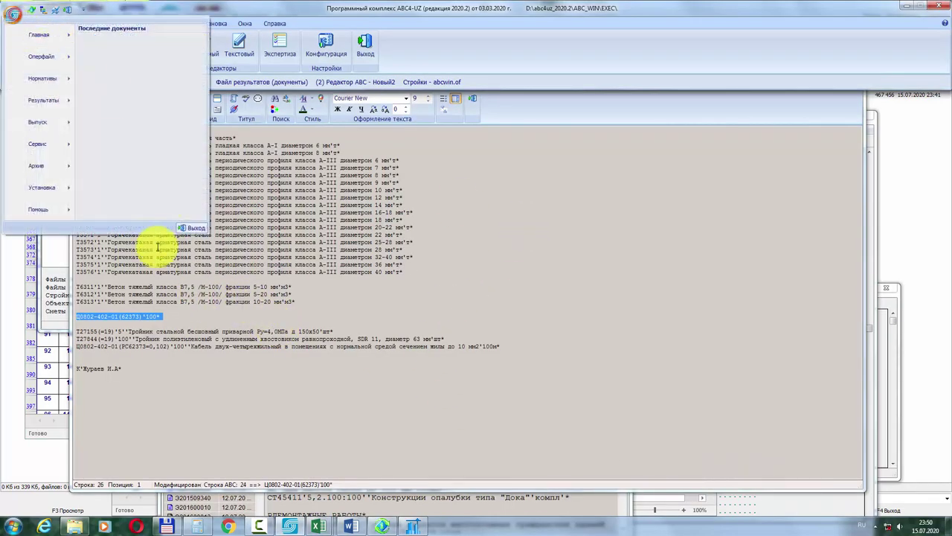
mouse_move(24, 52)
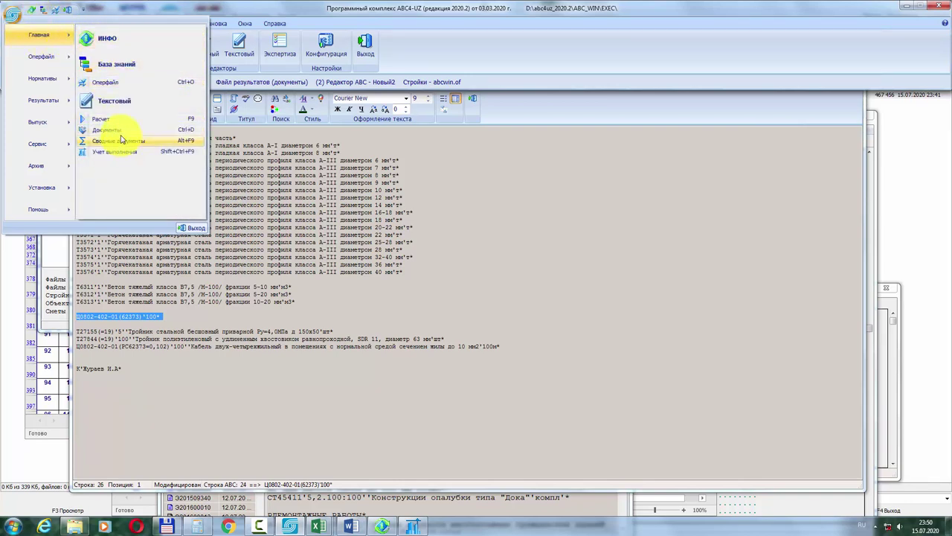
click(172, 134)
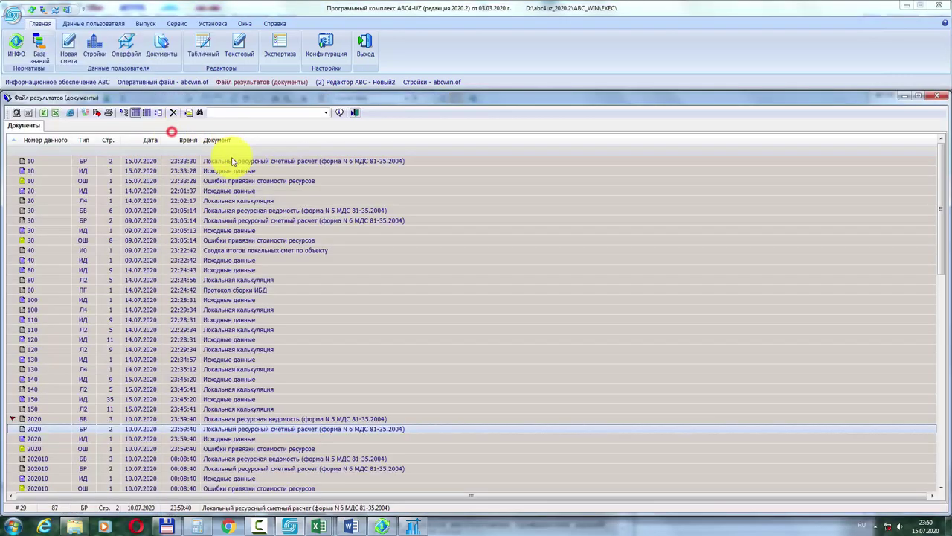
scroll(156, 187, down, 10)
scroll(162, 201, up, 10)
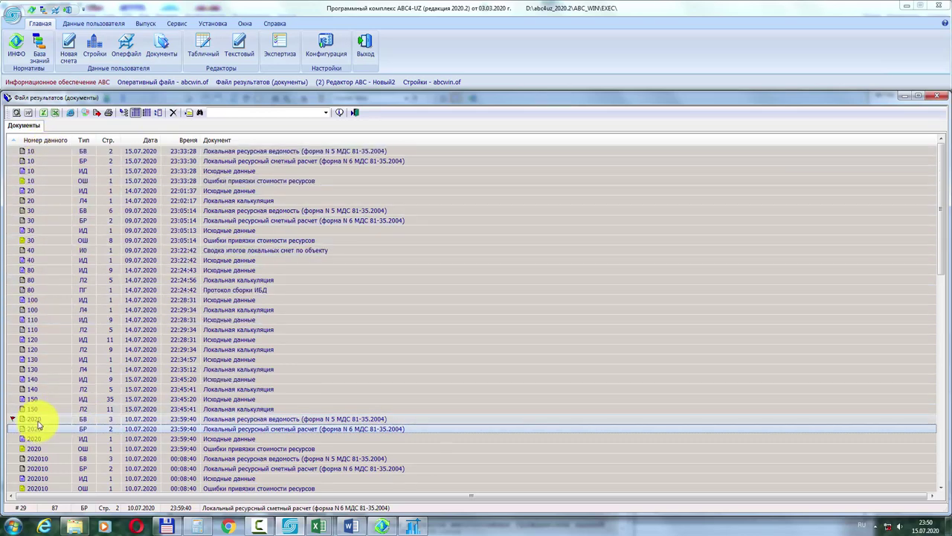
scroll(82, 425, down, 2)
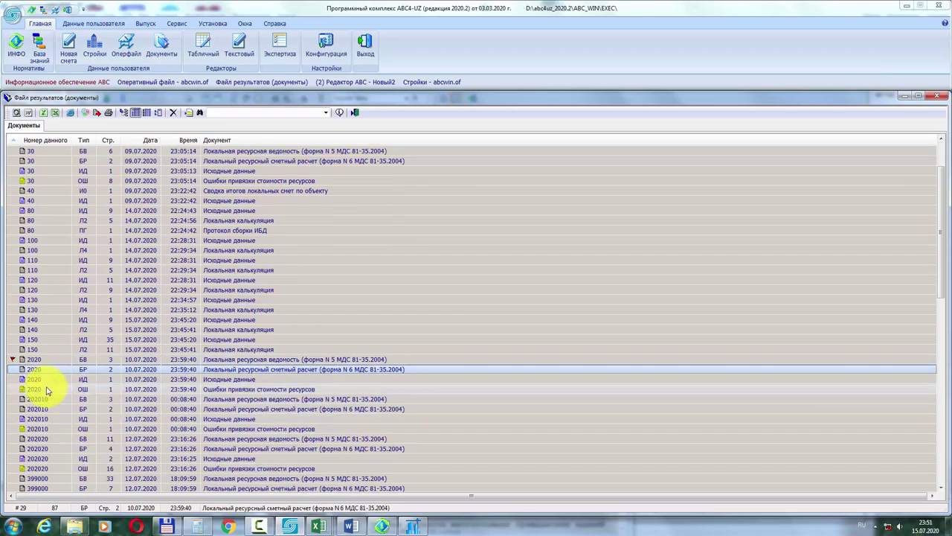
Step: Go through estimate 2020's documents of types БВ, БР, ИД and ОШ one by one
click(87, 361)
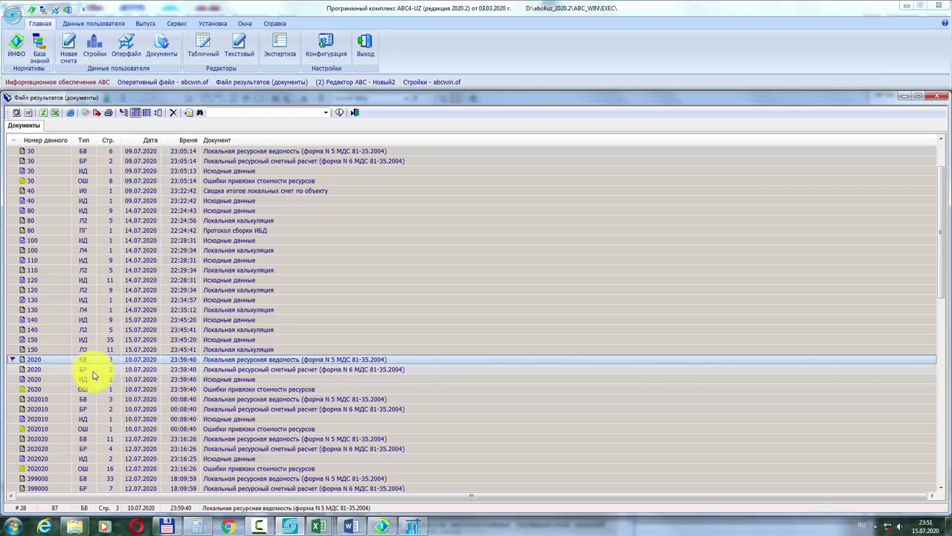
click(90, 370)
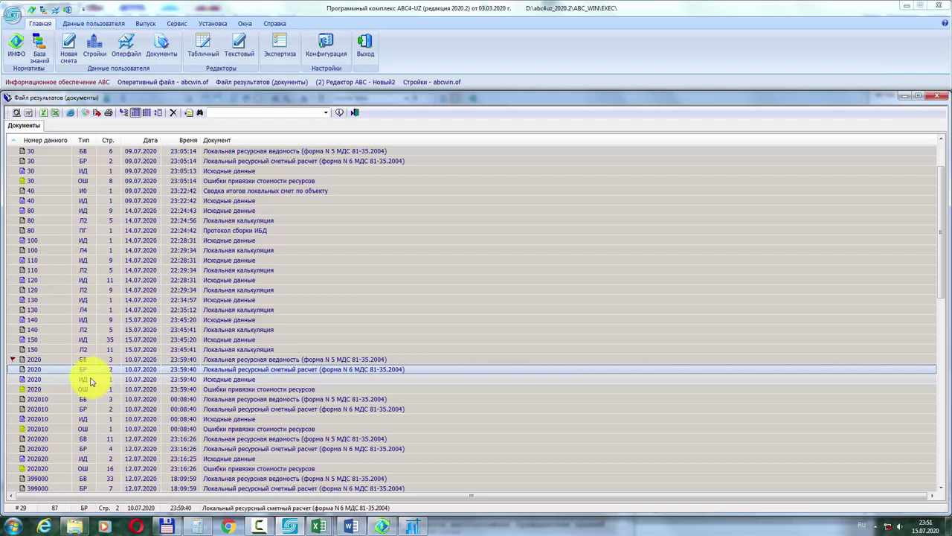
click(90, 379)
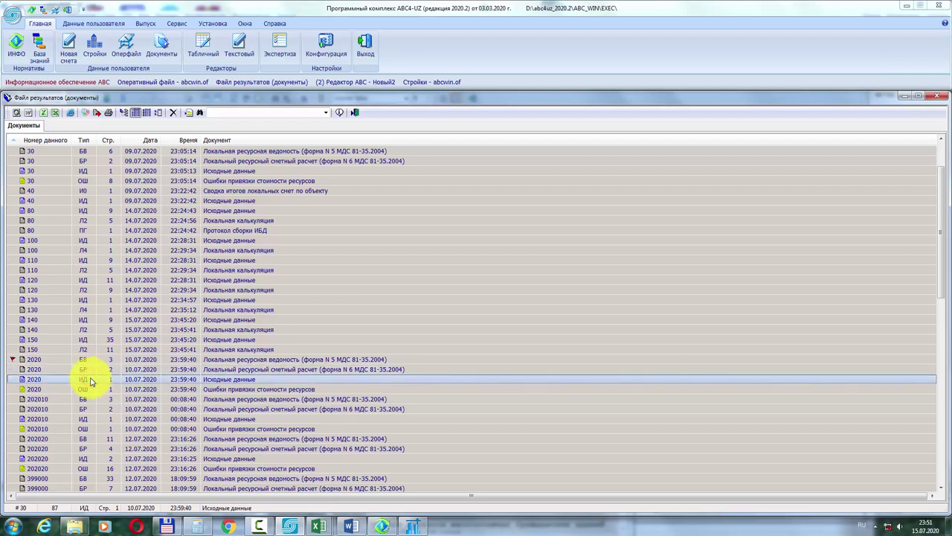
click(93, 389)
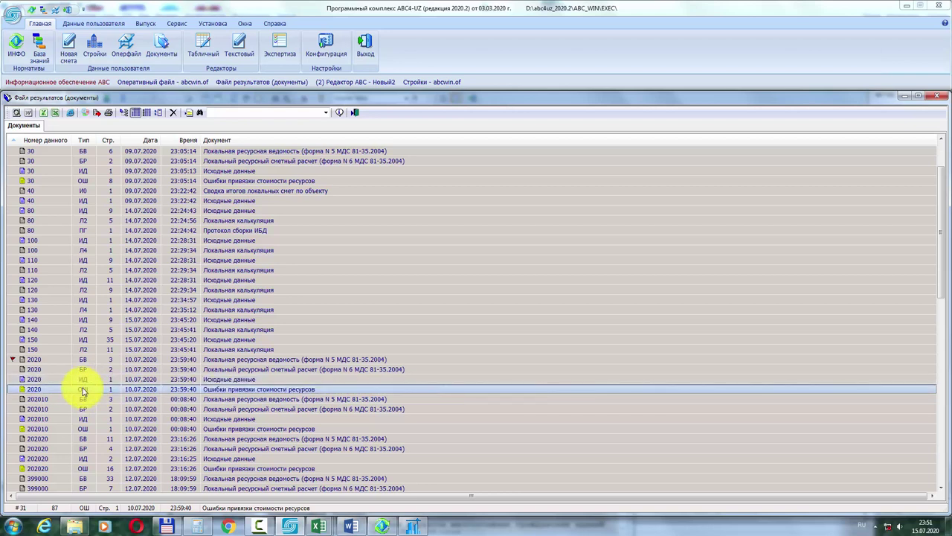
Step: Examine the export, print and viewing commands available for estimate 2020's БВ resource statement
click(79, 362)
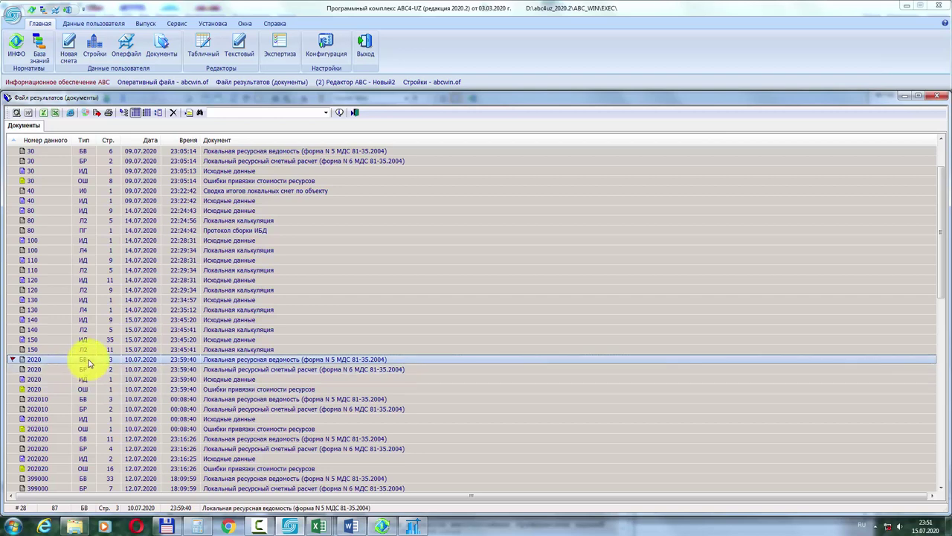
right_click(88, 360)
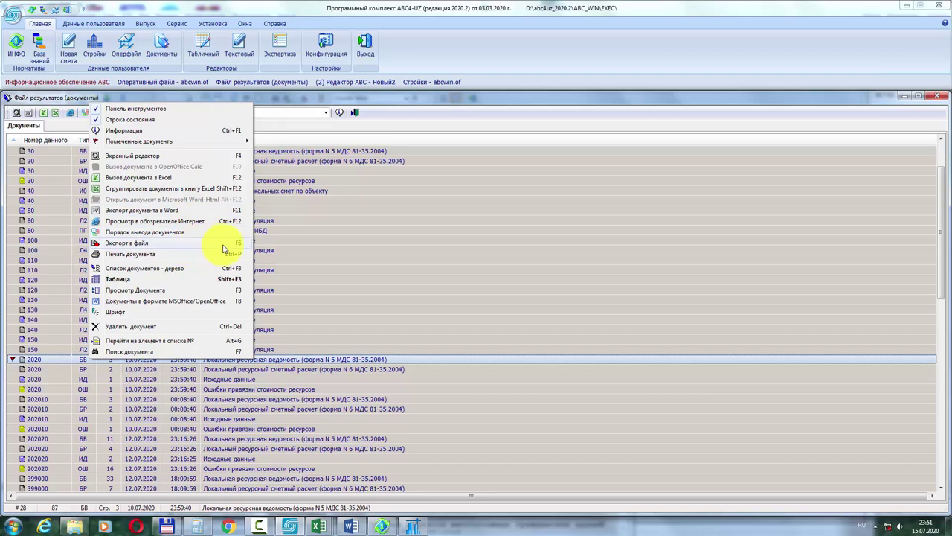
click(66, 357)
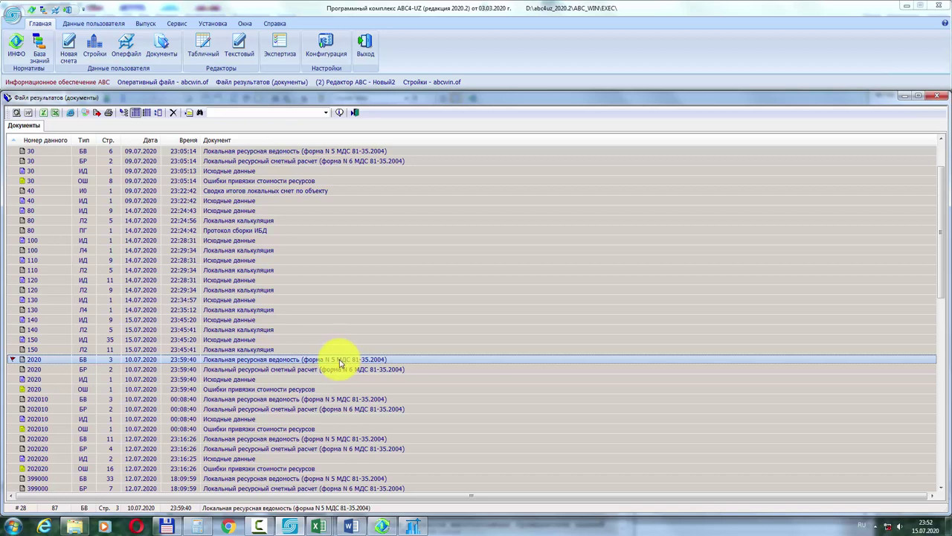
Step: Compare the form N 5 and form N 6 entries of estimate 2020, dismissing the Windows colour scheme prompt
click(386, 367)
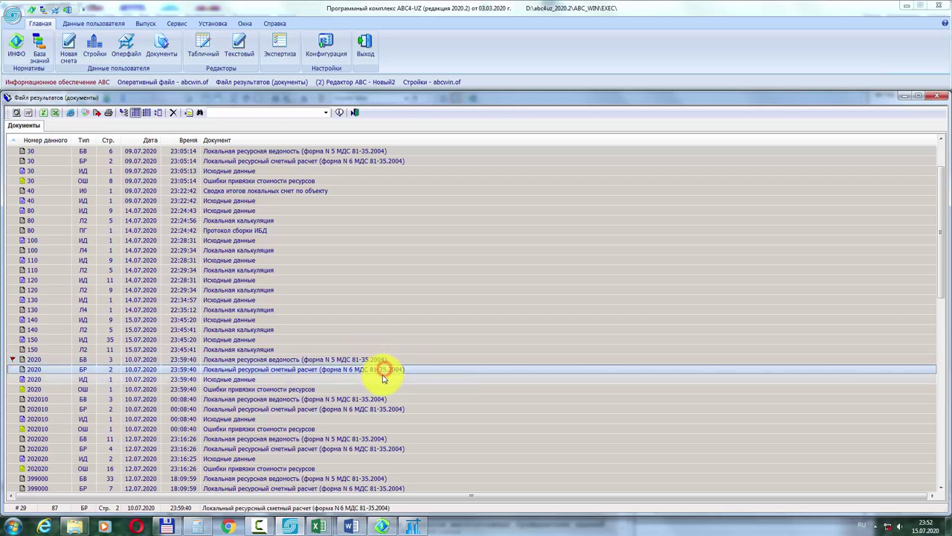
click(596, 148)
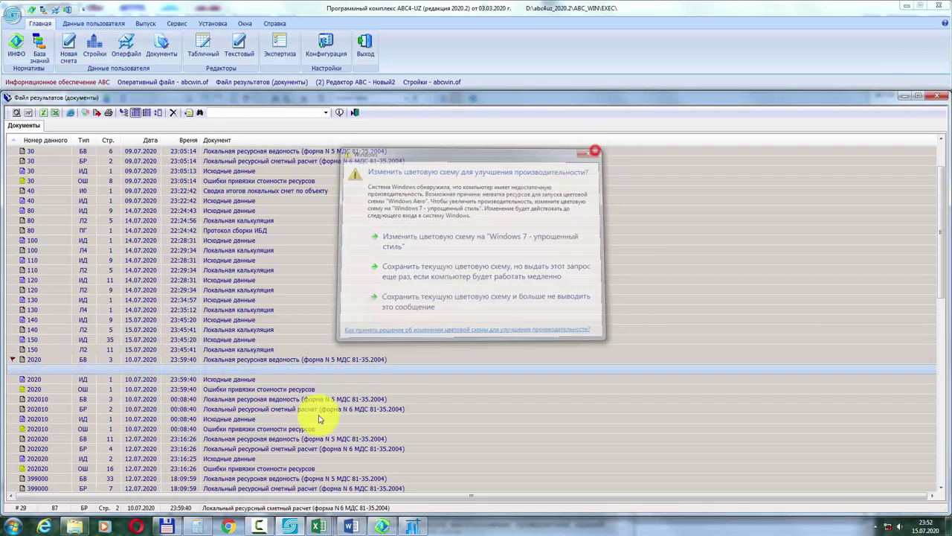
click(340, 361)
scroll(347, 363, down, 15)
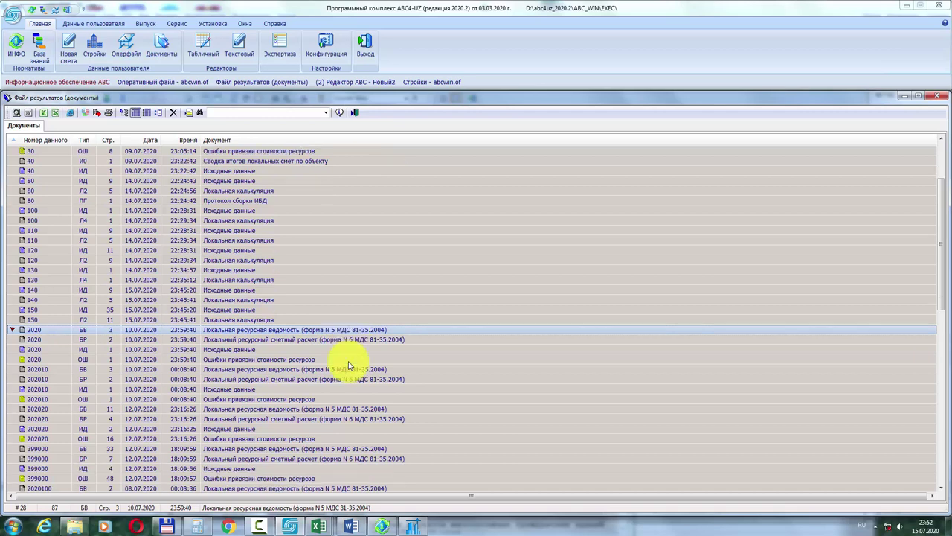
scroll(245, 282, up, 15)
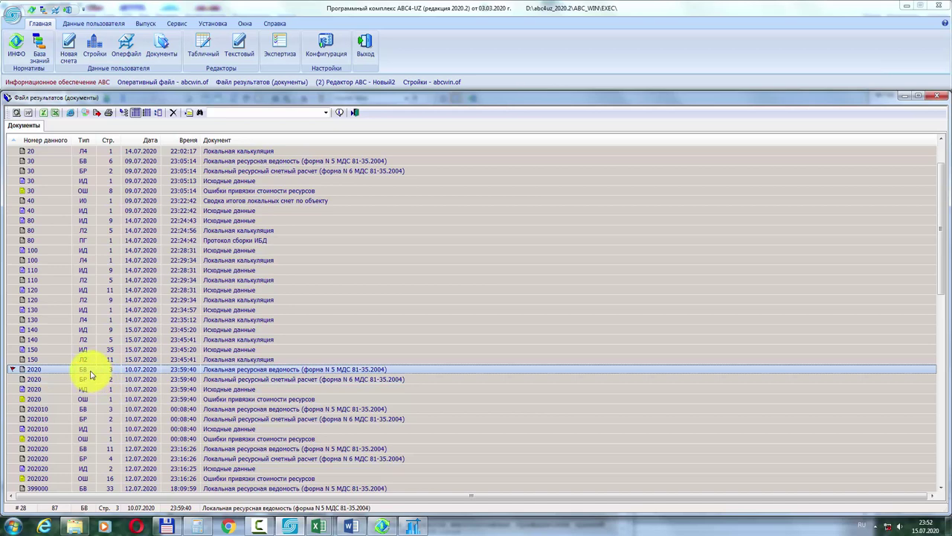
Step: Open estimate 2020's БВ local resource statement, review the resources listed under its work positions, and close it
double_click(89, 370)
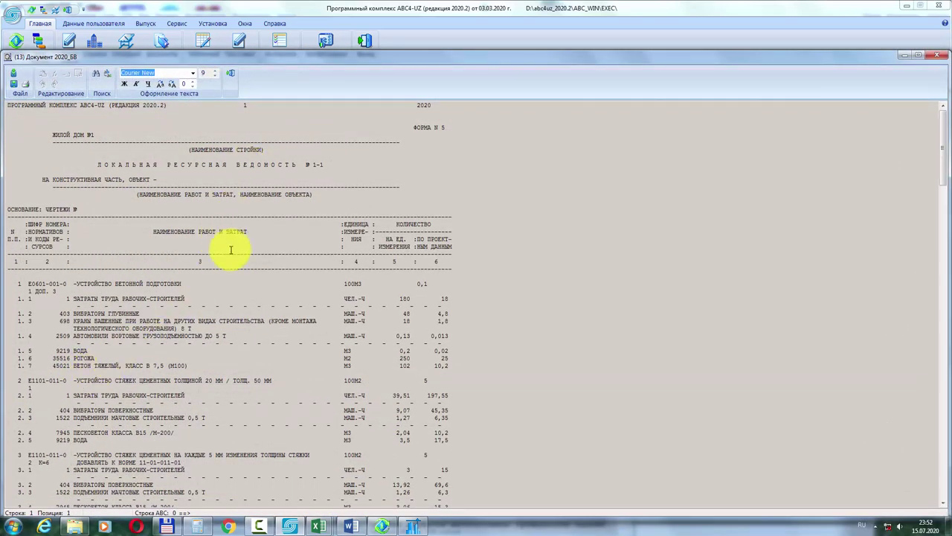
scroll(225, 238, down, 8)
scroll(224, 238, down, 18)
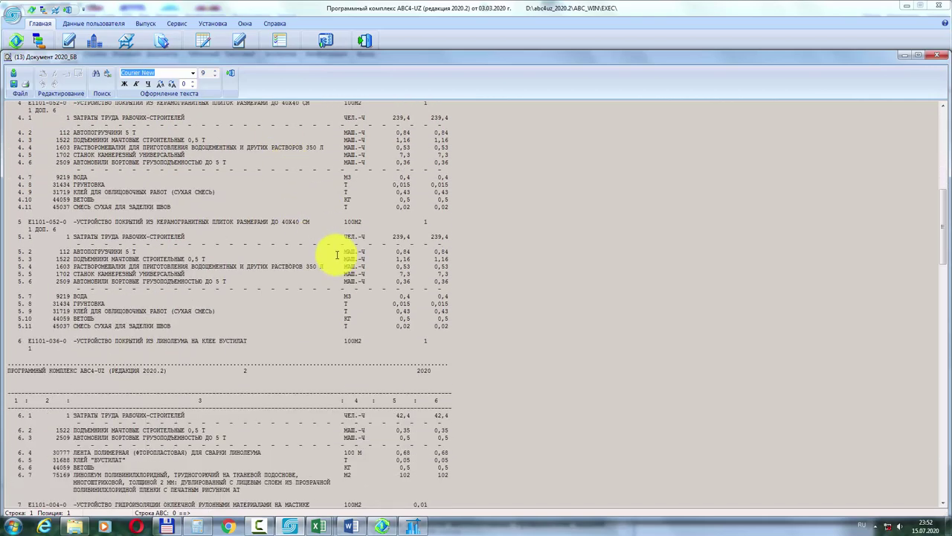
scroll(207, 255, up, 2)
scroll(207, 254, up, 4)
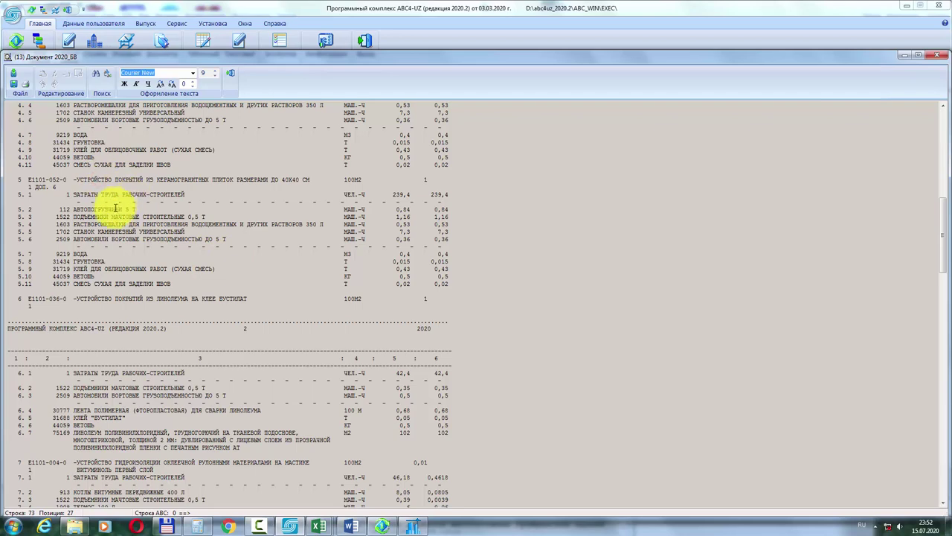
click(345, 224)
click(354, 257)
scroll(355, 257, up, 15)
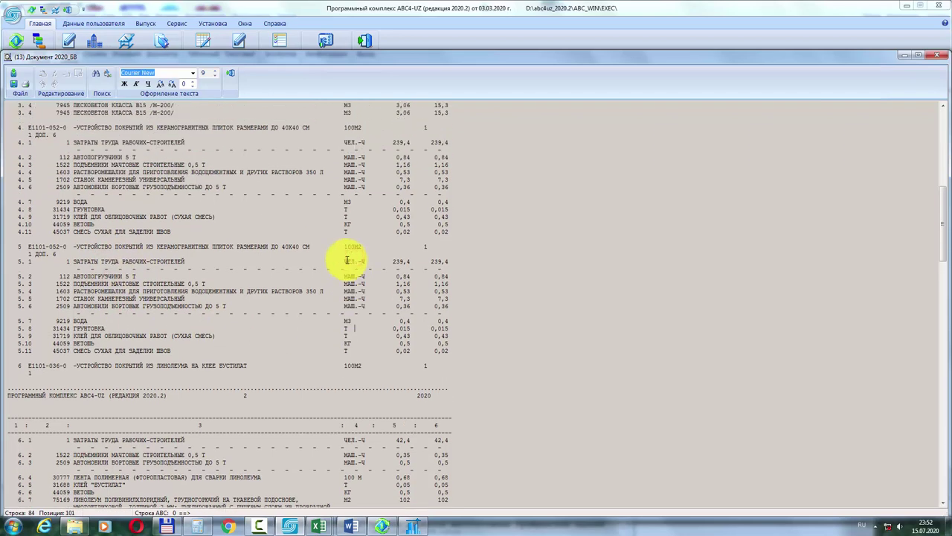
click(231, 73)
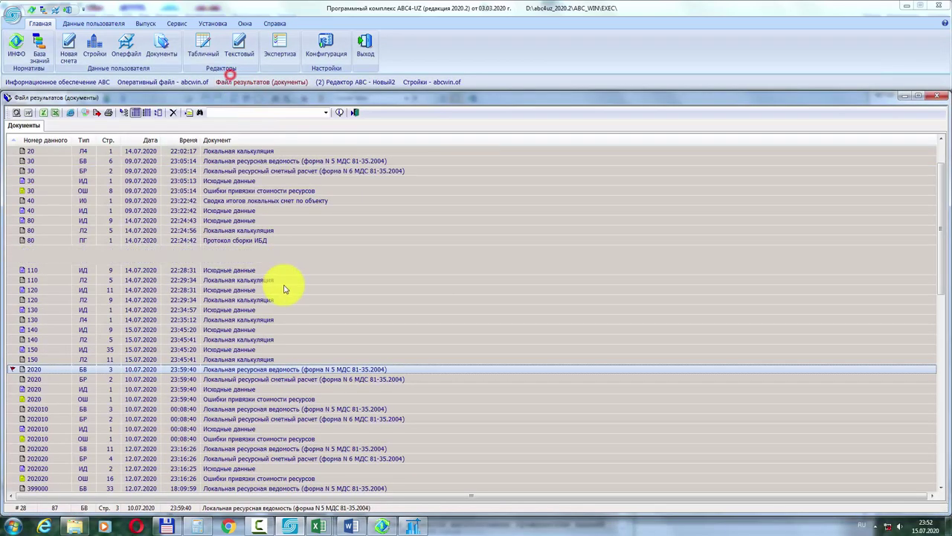
Step: Open estimate 2020's БР local resource estimate calculation, review its labour, machine and material prices, and close it
double_click(93, 381)
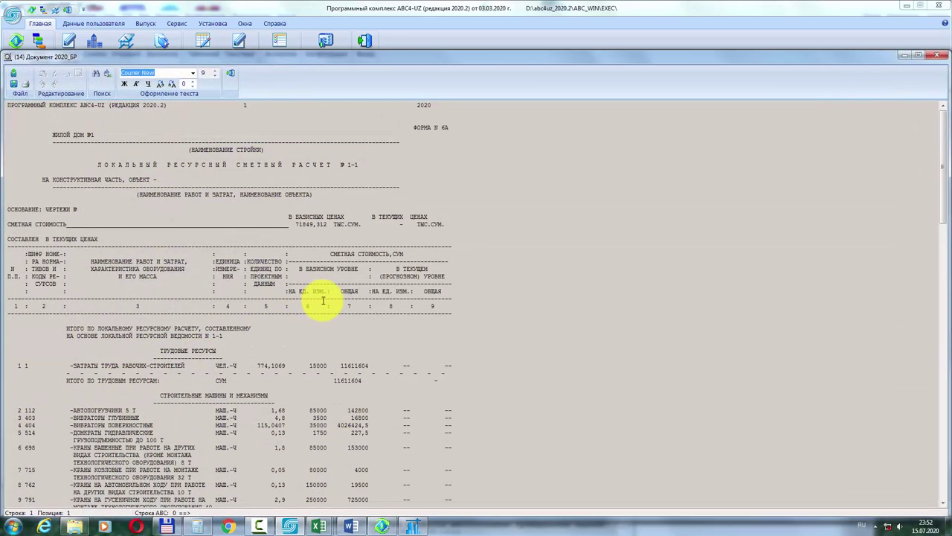
click(323, 299)
scroll(334, 313, down, 2)
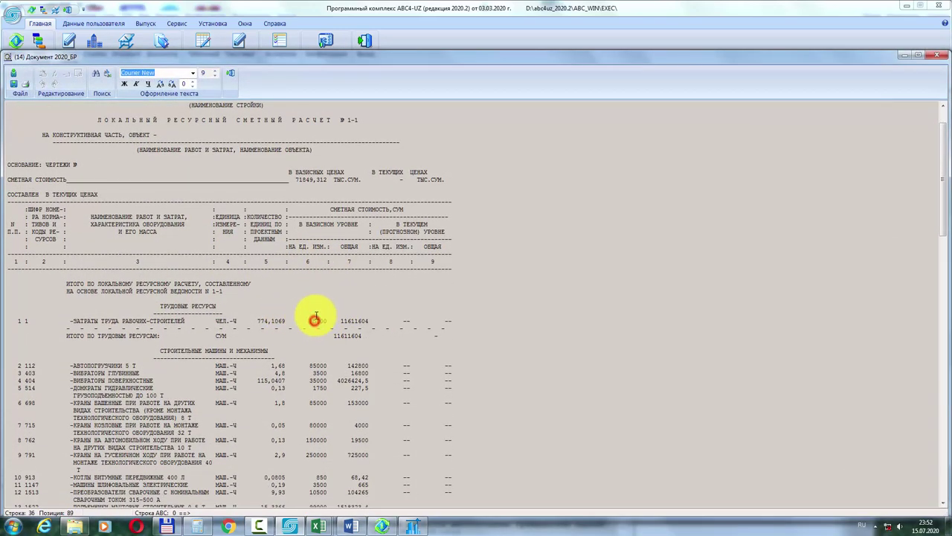
scroll(316, 320, down, 6)
click(324, 246)
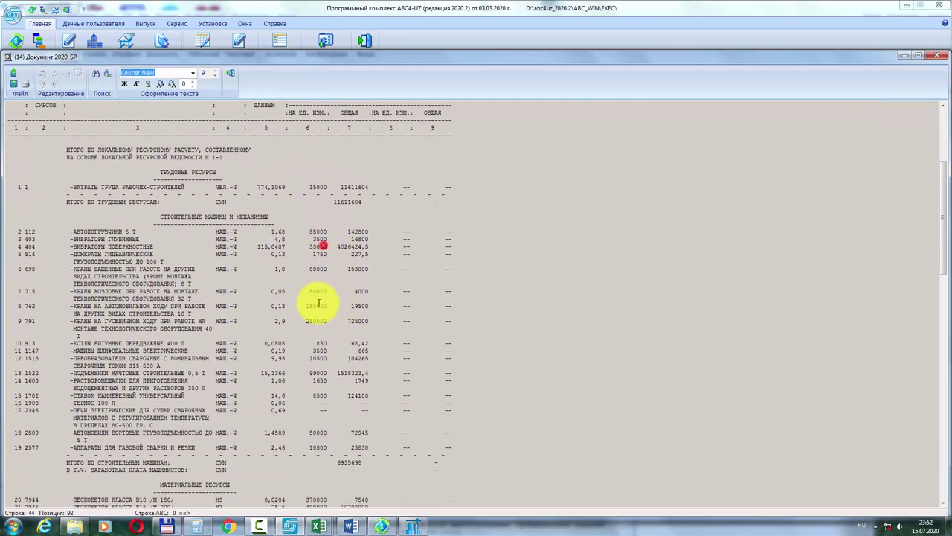
click(318, 374)
scroll(318, 375, down, 11)
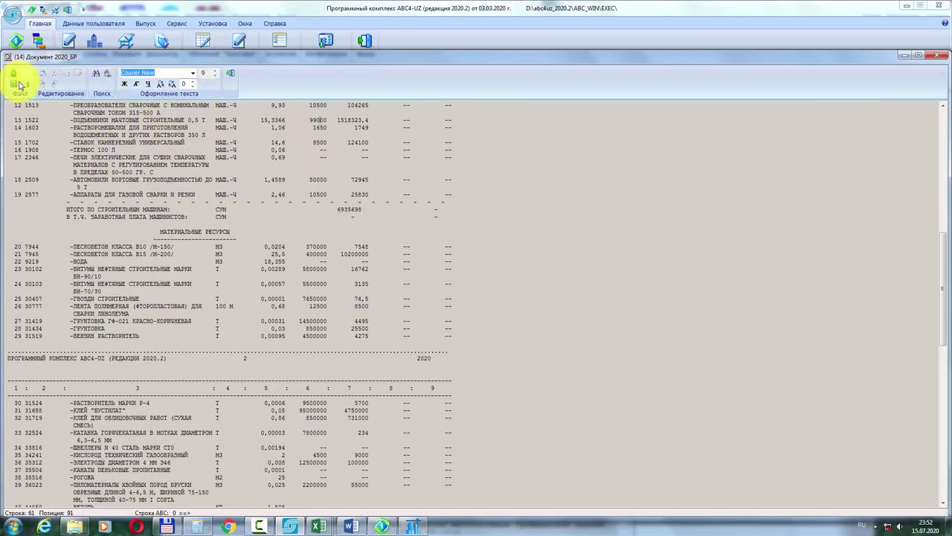
scroll(370, 305, down, 6)
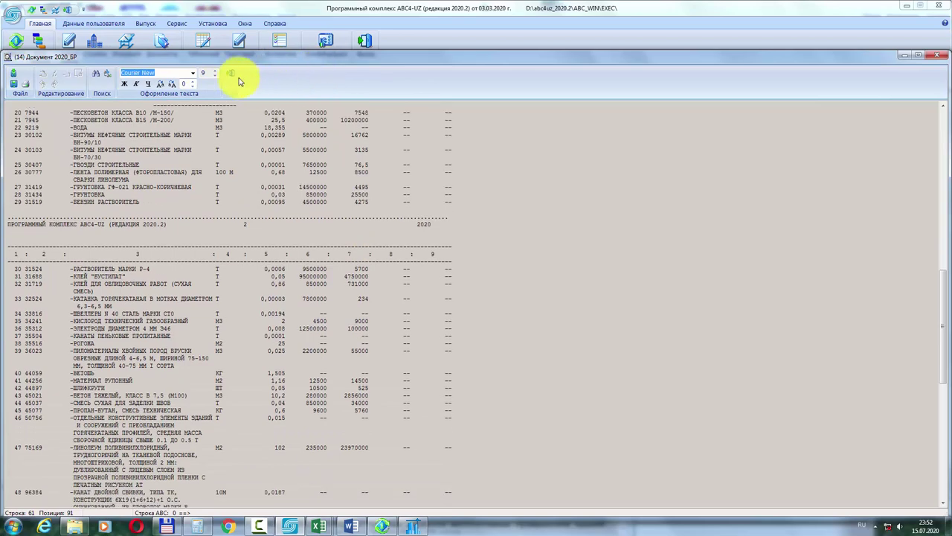
scroll(250, 207, down, 2)
scroll(340, 280, down, 15)
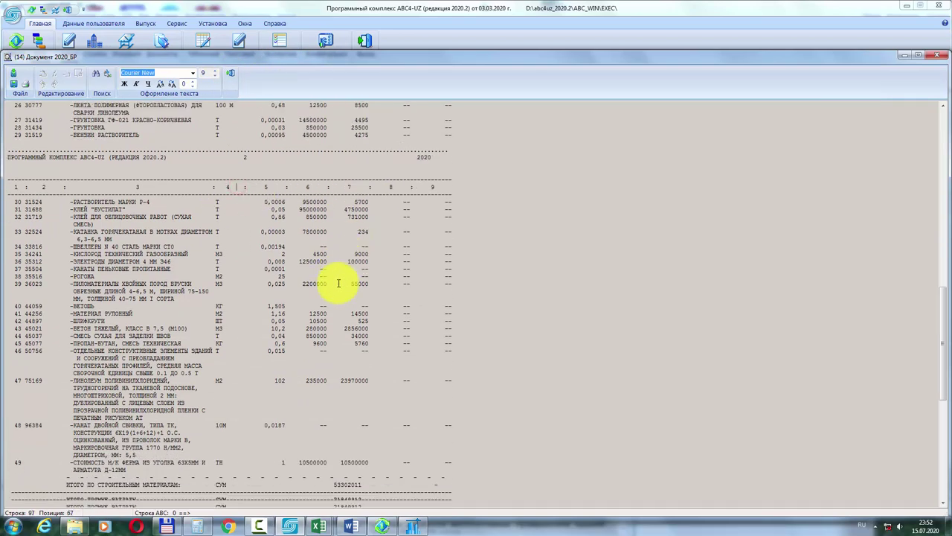
click(230, 73)
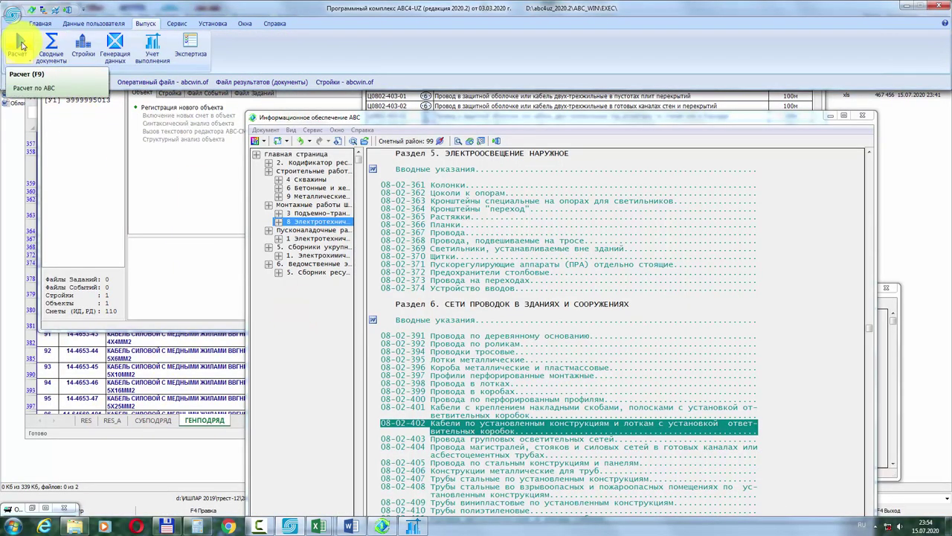
Step: Open the construction projects' summary documents and expand АЭРОДРОМ "КОКАНД" Ш.О.5012 down to the file of estimate Э201610060
click(82, 54)
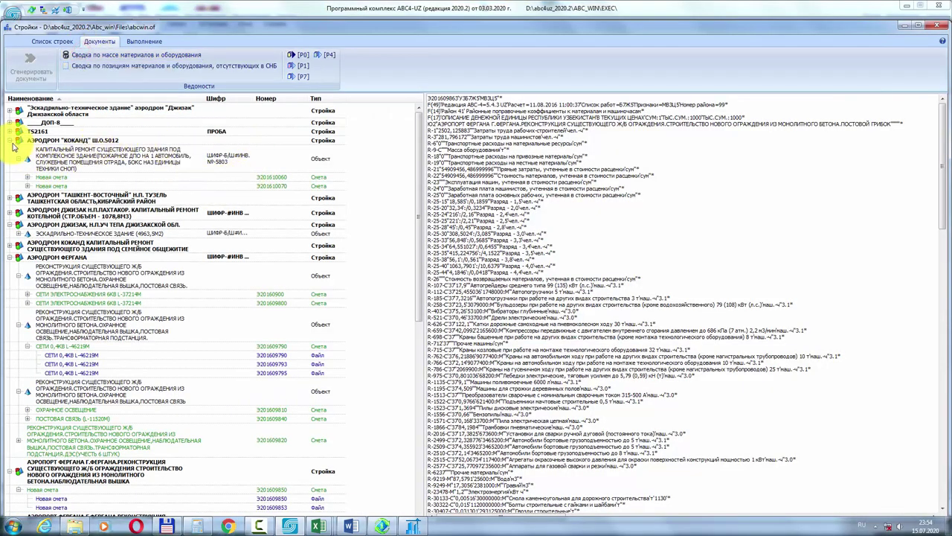
click(9, 141)
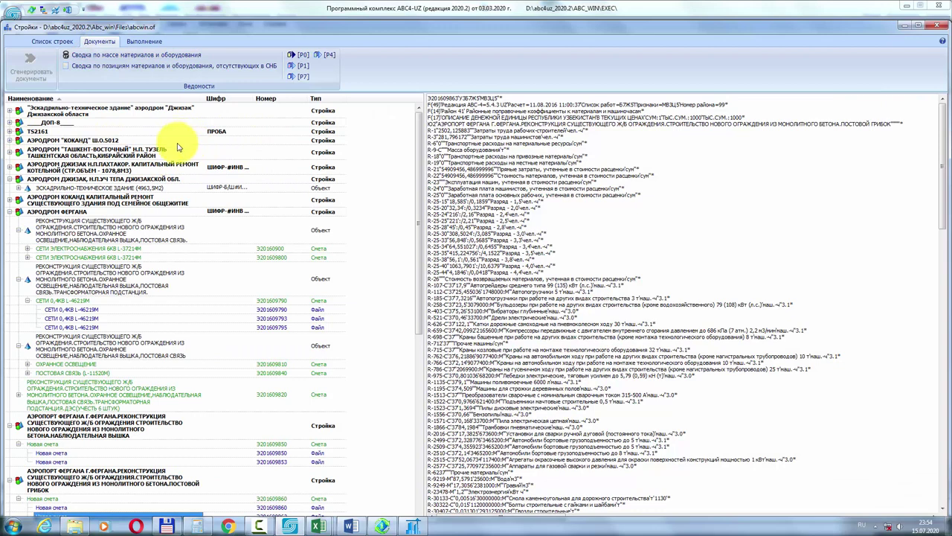
double_click(88, 140)
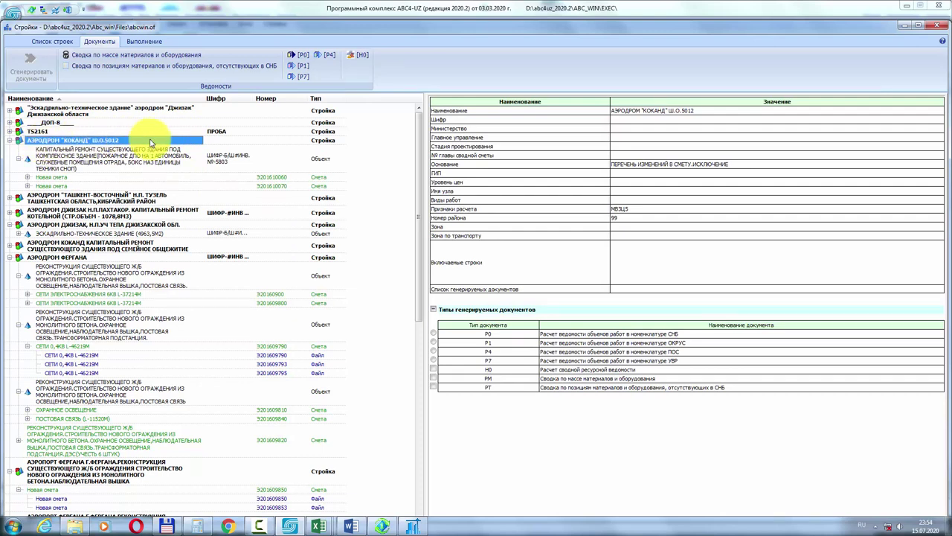
click(27, 177)
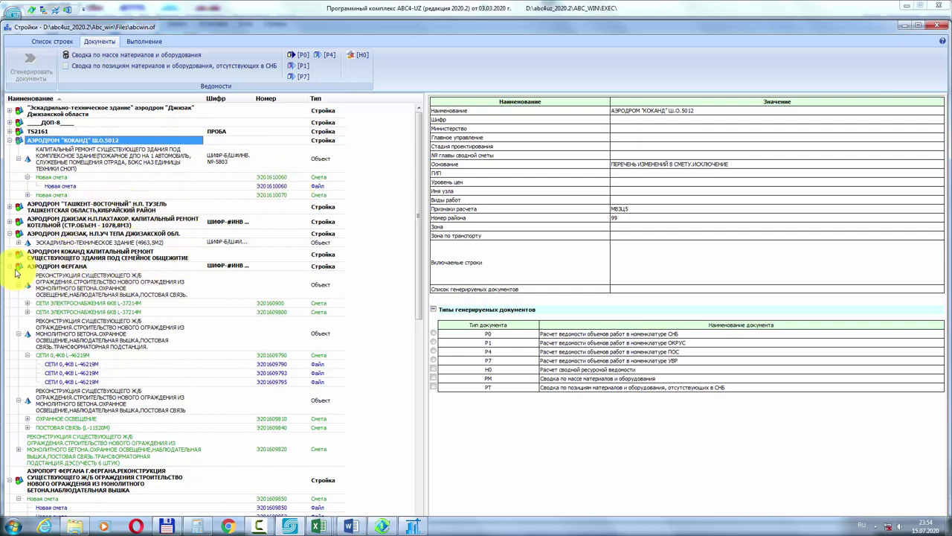
Step: Browse the construction project list and expand Г.АНДИЖАН В/Г-19 down to the files of hostel repair estimate Э201509100
click(16, 270)
click(17, 270)
scroll(96, 378, down, 8)
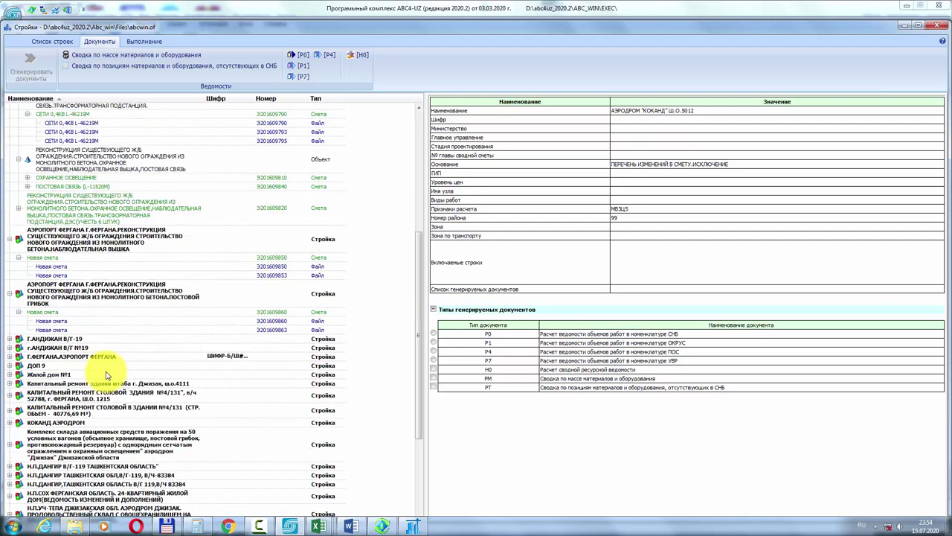
click(10, 340)
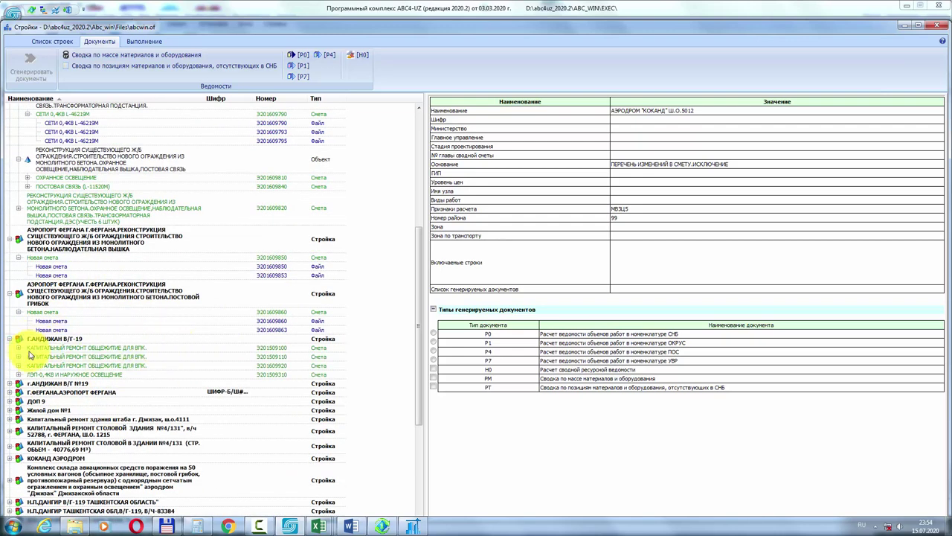
click(18, 348)
scroll(211, 351, down, 6)
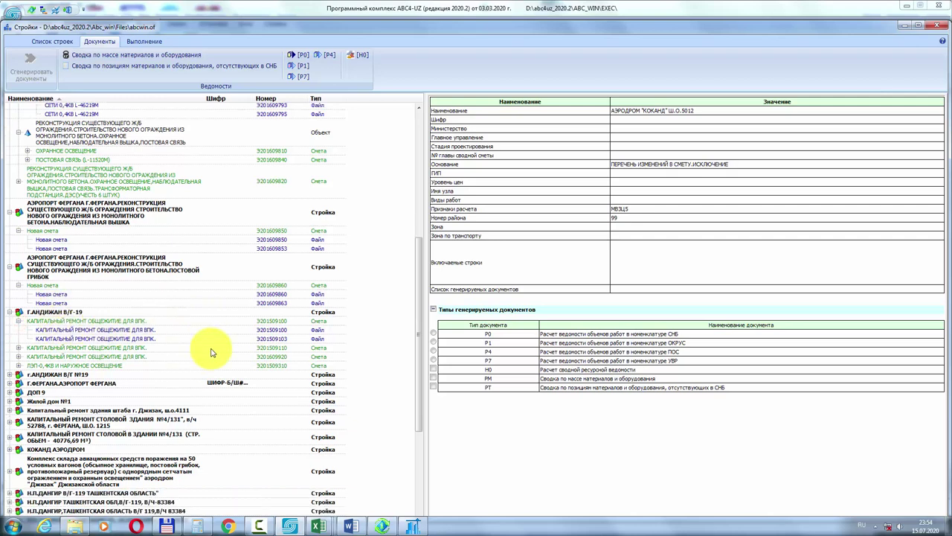
scroll(159, 341, down, 2)
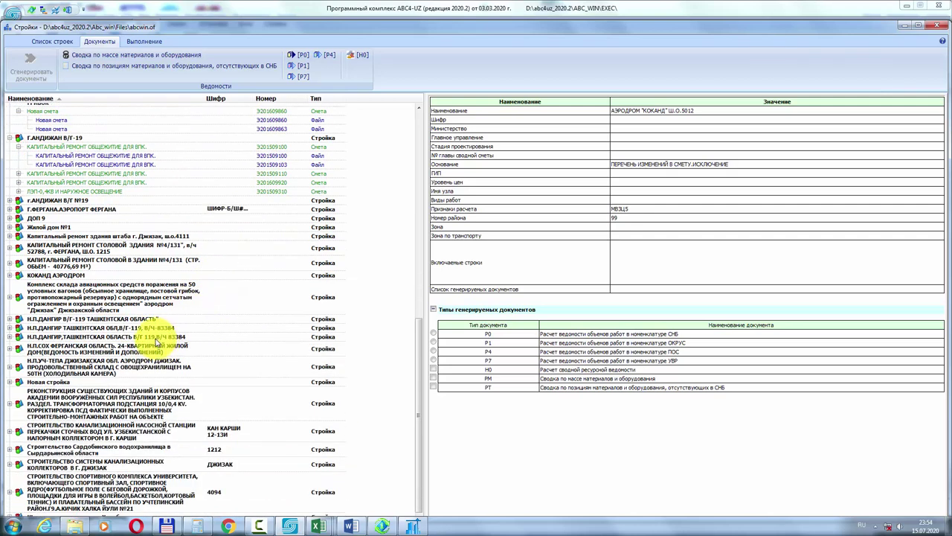
Step: Expand Н.П.ДАНГИР В/Г-119 ТАШКЕНТСКАЯ ОБЛАСТЬ to the file of estimate Э201612330 and view its source data
click(79, 319)
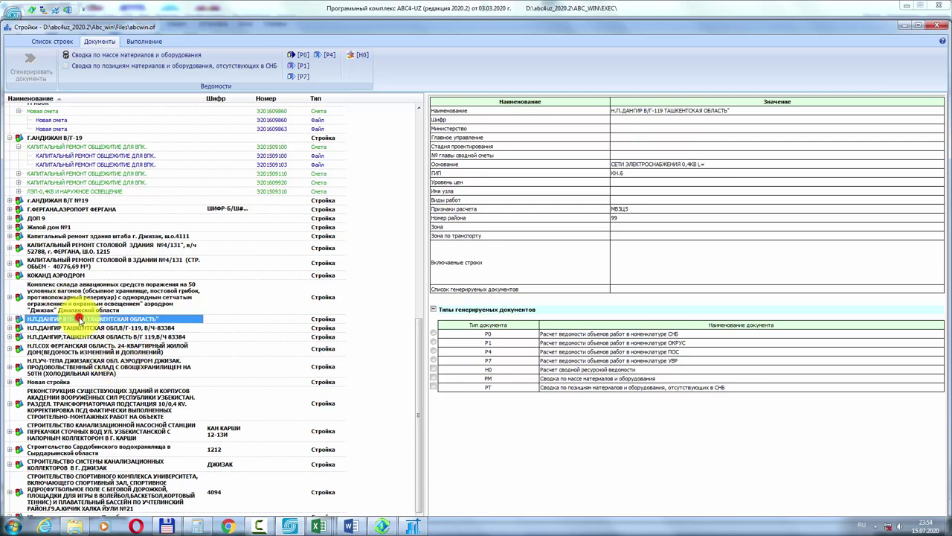
double_click(79, 319)
double_click(105, 331)
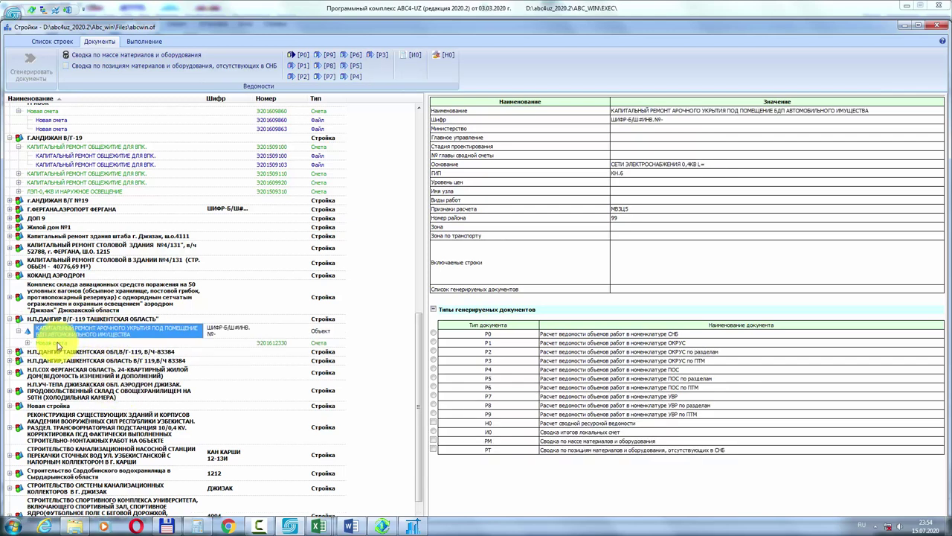
double_click(53, 342)
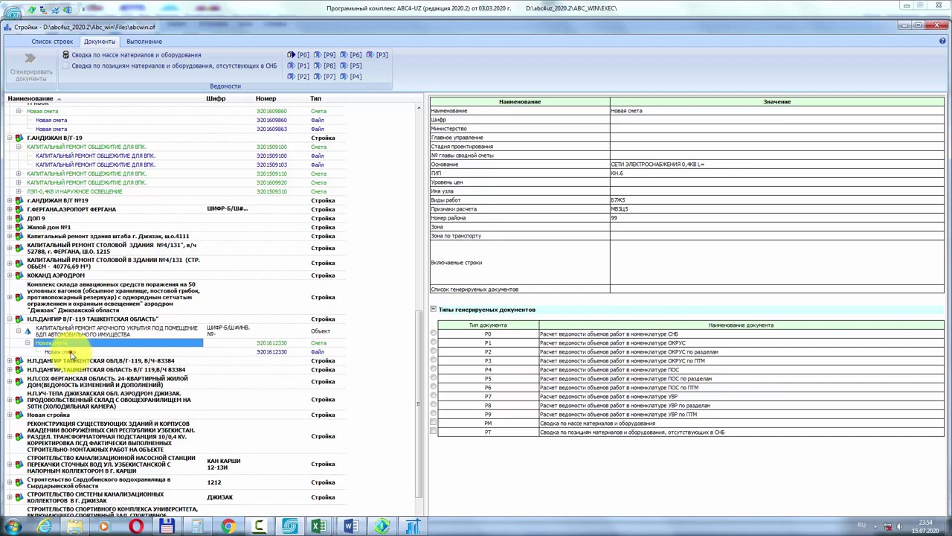
click(69, 352)
scroll(191, 266, up, 10)
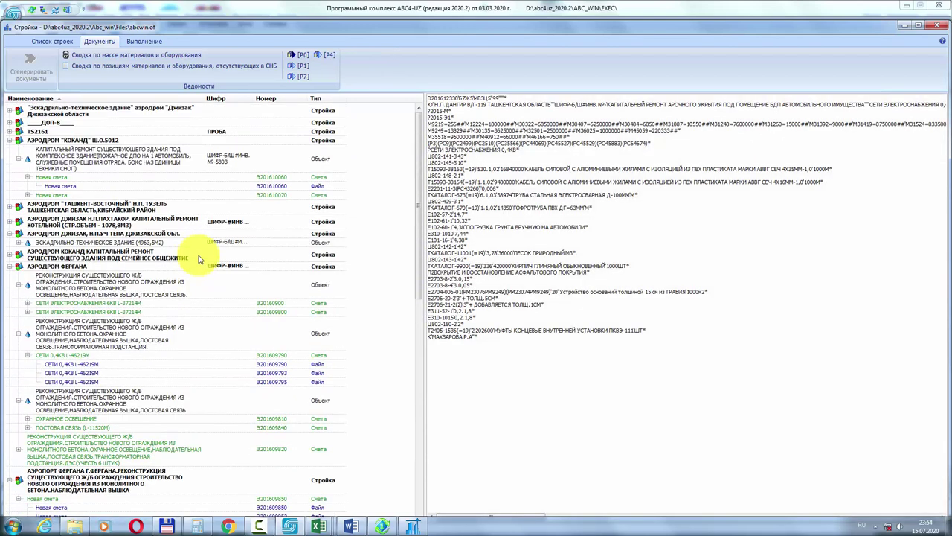
Step: Collapse АЭРОДРОМ "КОКАНД" Ш.О.5012, review the projects' work execution and list management commands, and close the projects list
click(10, 139)
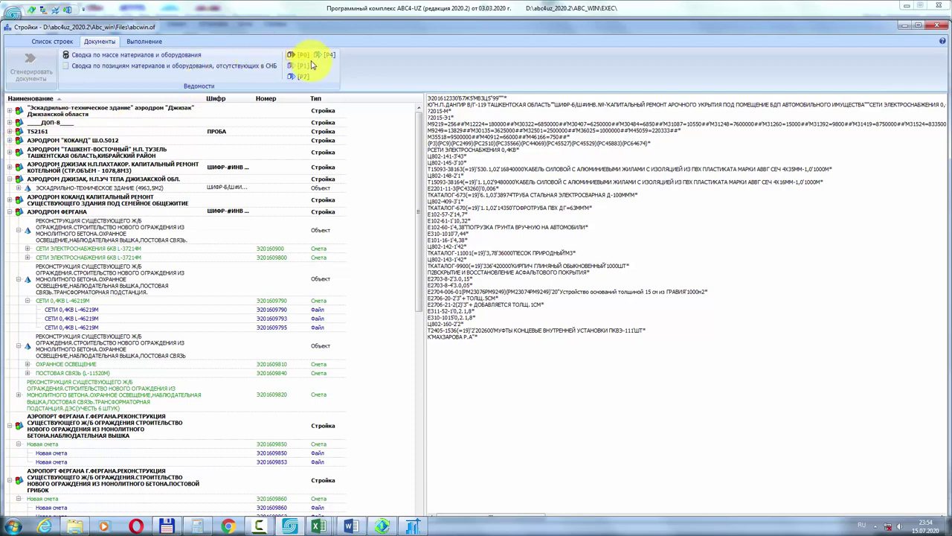
click(143, 42)
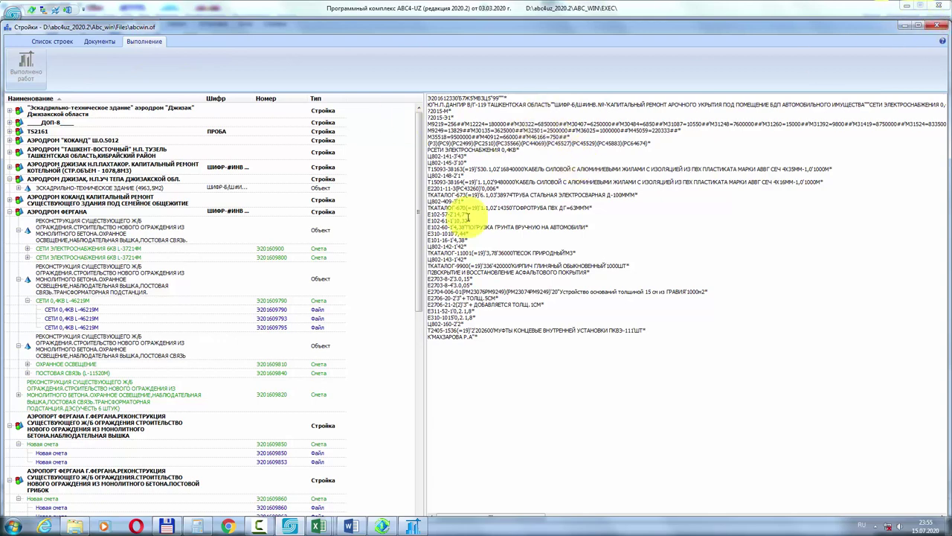
scroll(293, 292, down, 3)
scroll(293, 293, up, 3)
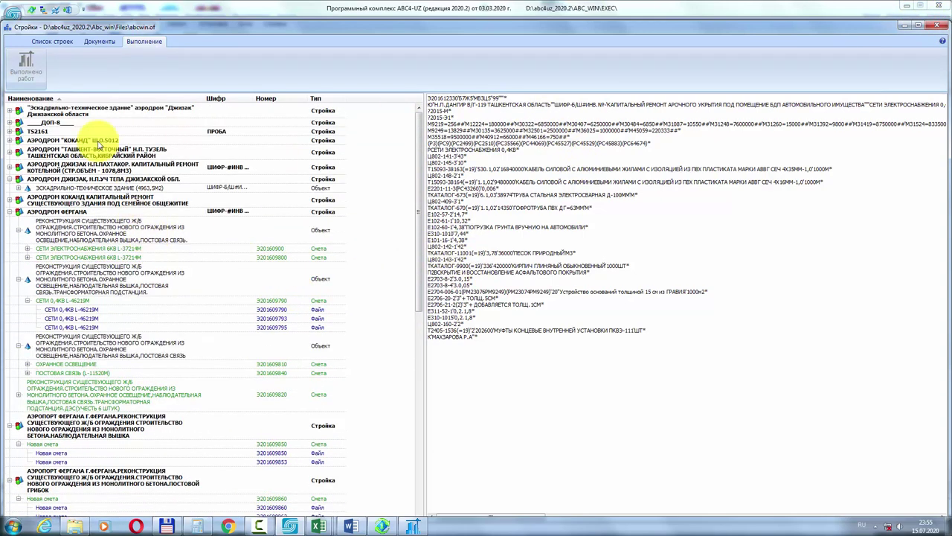
click(60, 42)
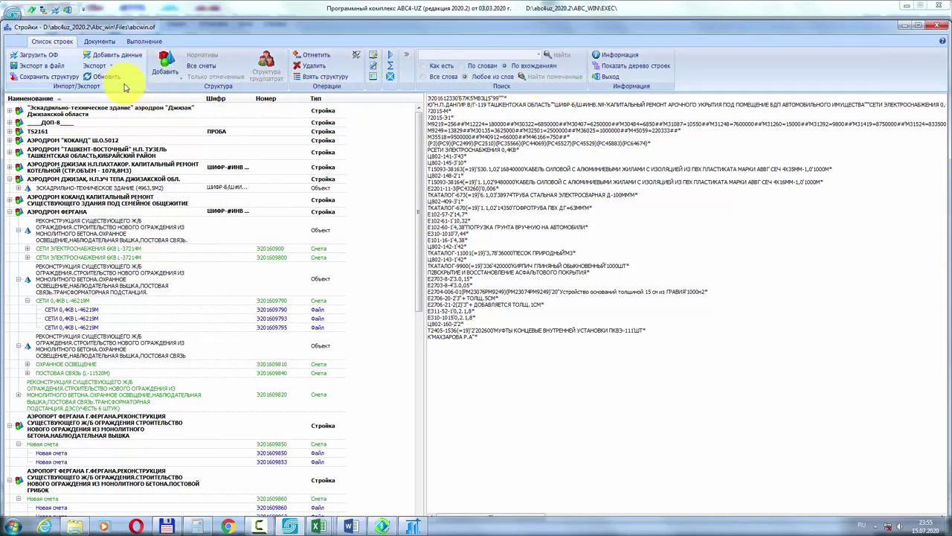
click(942, 27)
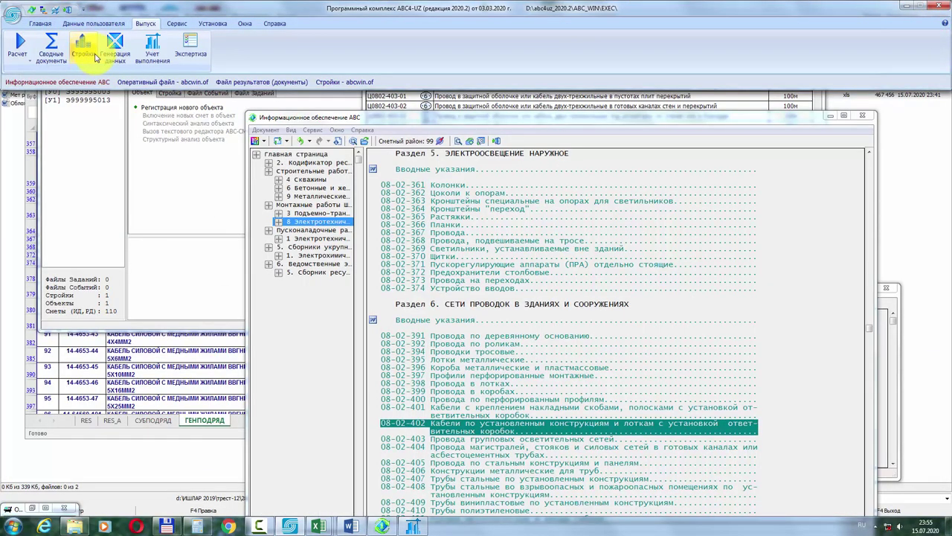
Step: Open the work execution accounting subsystem, select object Э999995013, and review the operations for projects, event files and task files
click(155, 58)
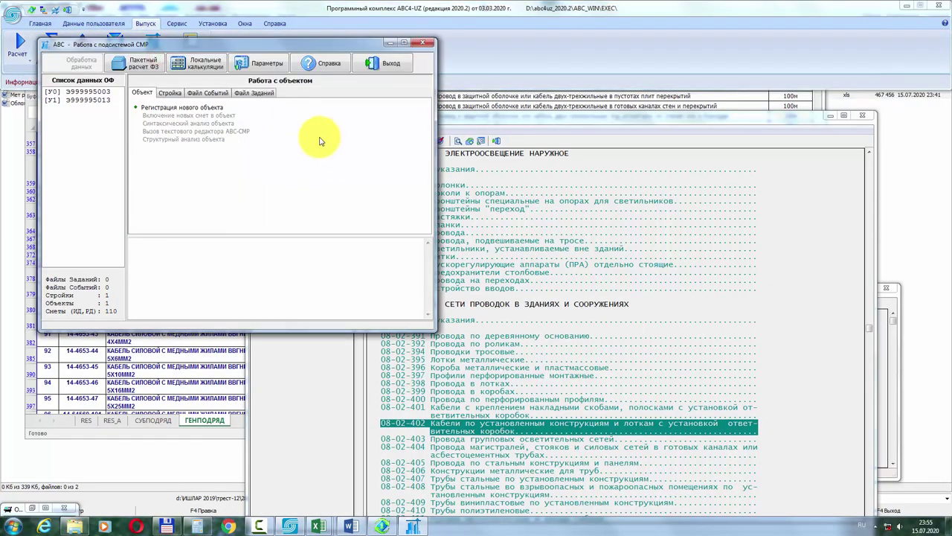
click(77, 100)
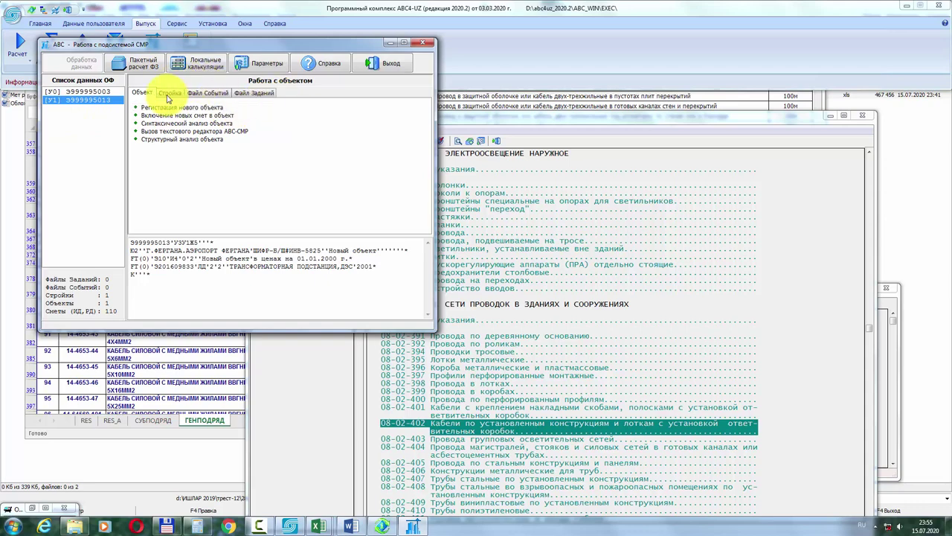
click(166, 93)
click(199, 93)
click(251, 92)
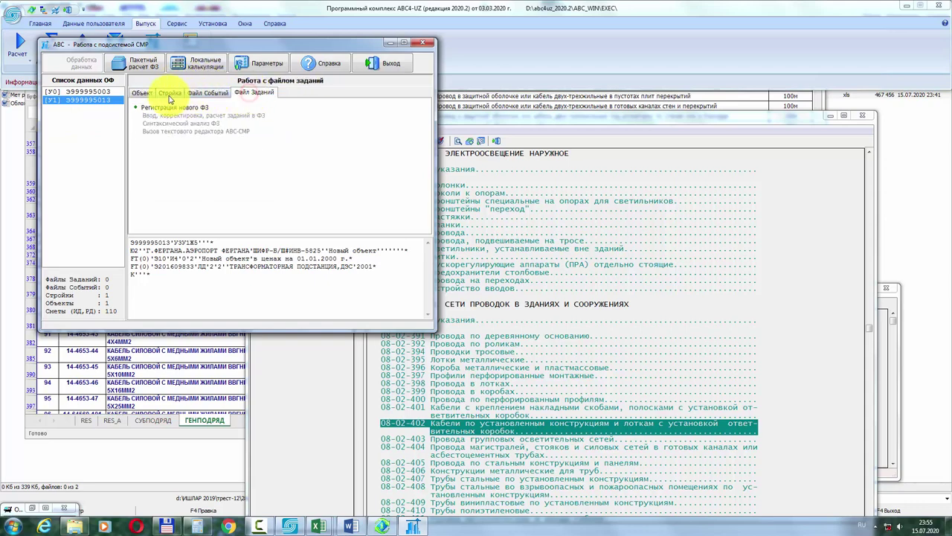
click(145, 93)
click(176, 93)
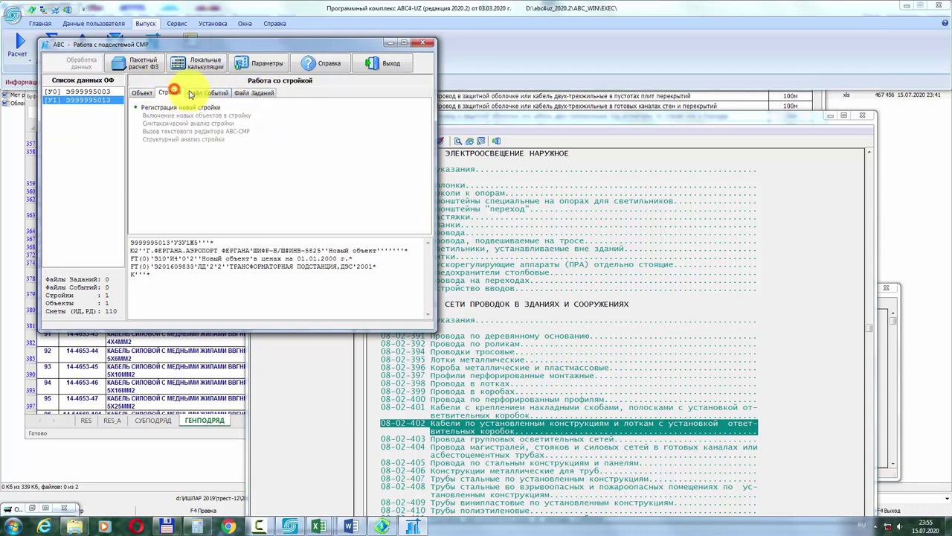
click(197, 92)
click(250, 100)
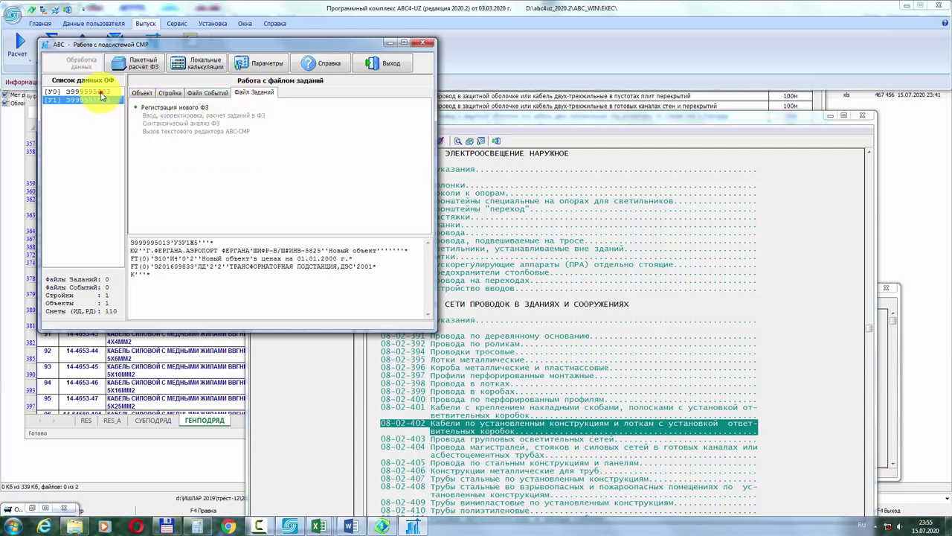
Step: Compare the available operations and source data of object Э999995013 and project Э999995003
click(102, 98)
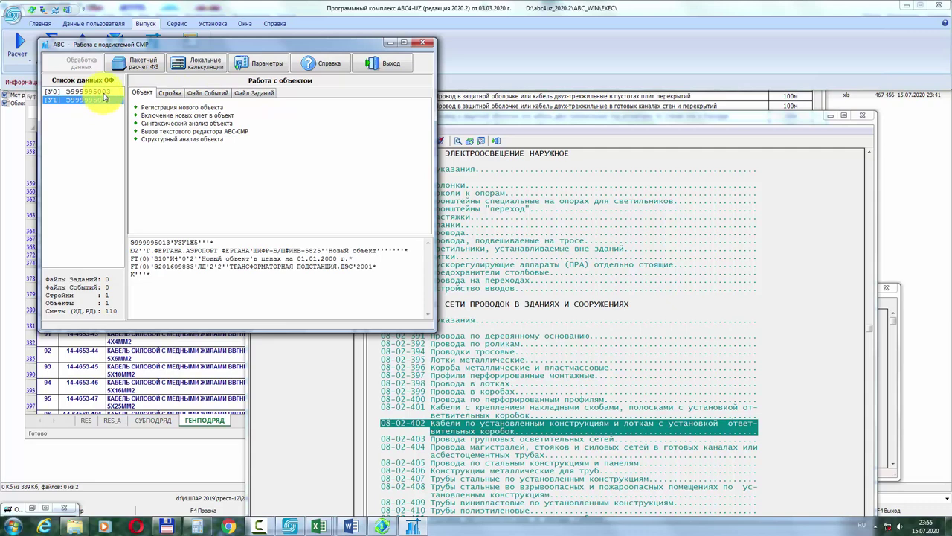
click(104, 91)
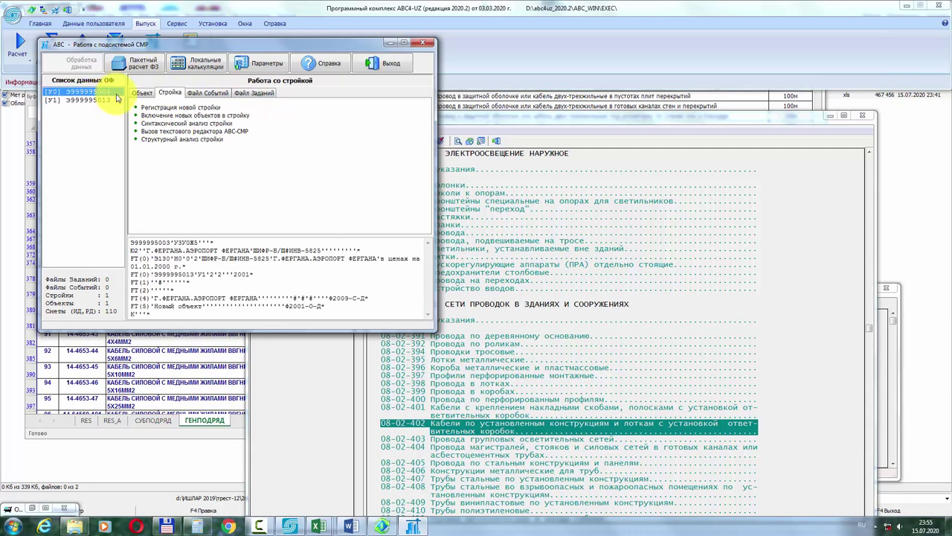
click(93, 101)
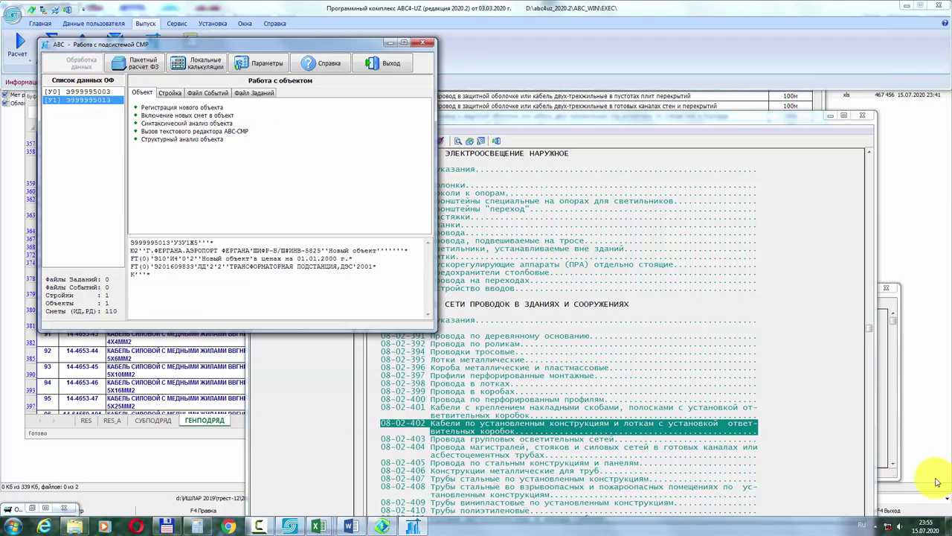
Step: Close the Uzbek ABC4-UZ program from the desktop and start the Kazakh ABC-KZ 2020.2 version
click(949, 527)
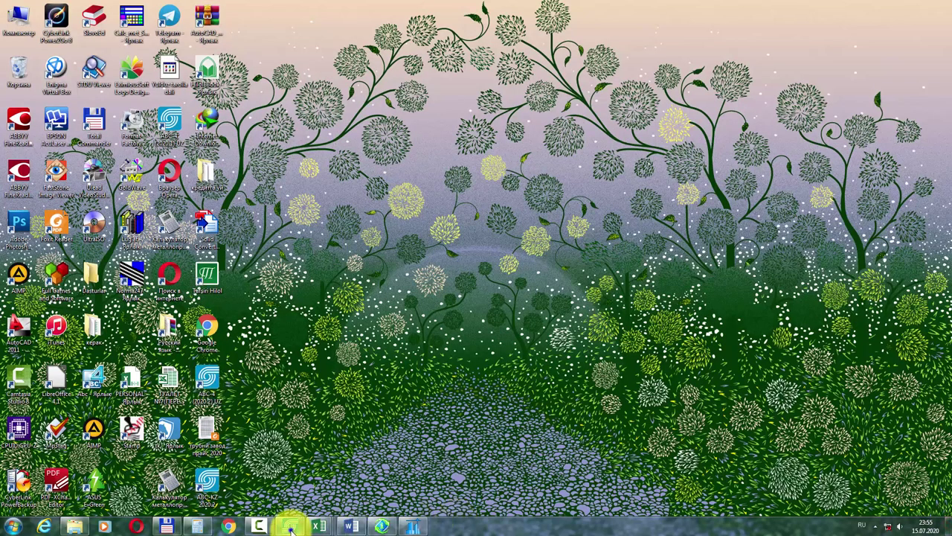
click(323, 494)
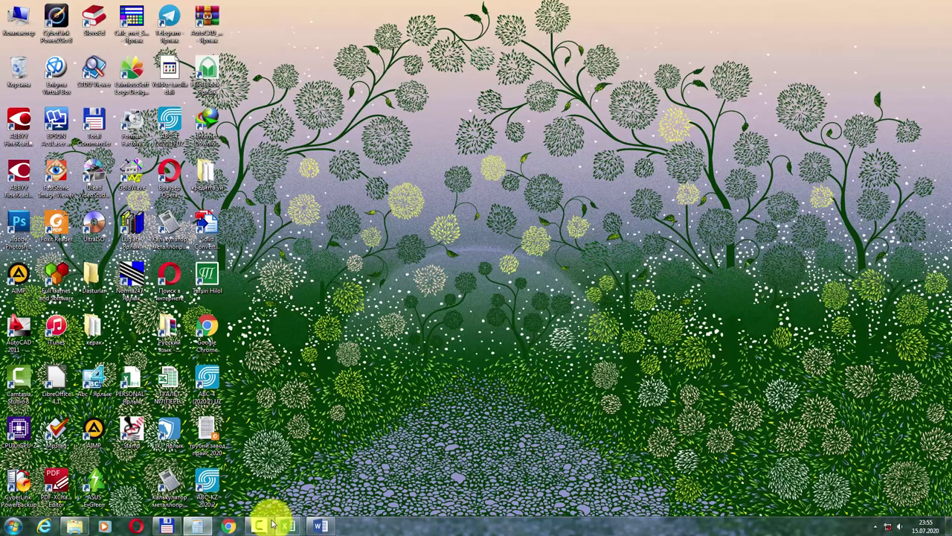
double_click(207, 483)
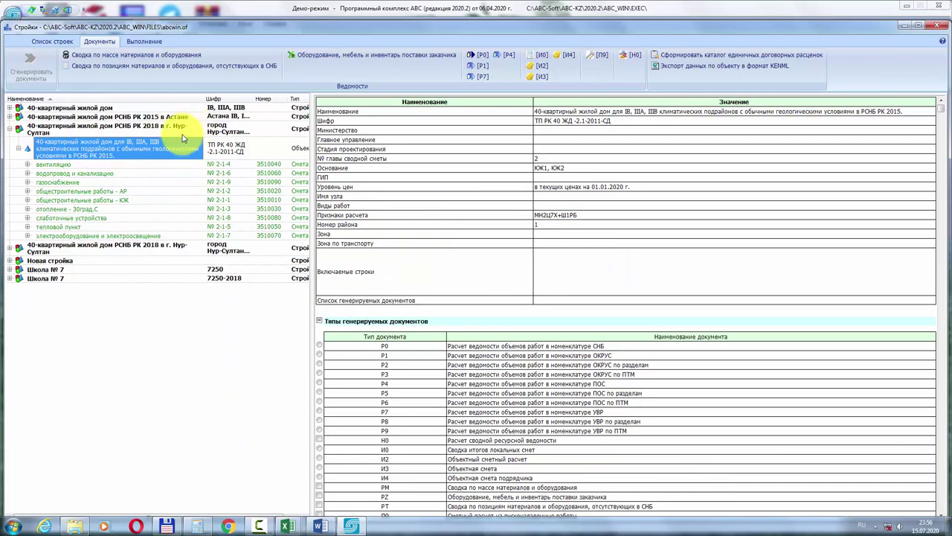
Step: Review the document types offered for the 40-квартирный жилой дом and Школа № 7 projects, check work execution, and close the list
click(65, 129)
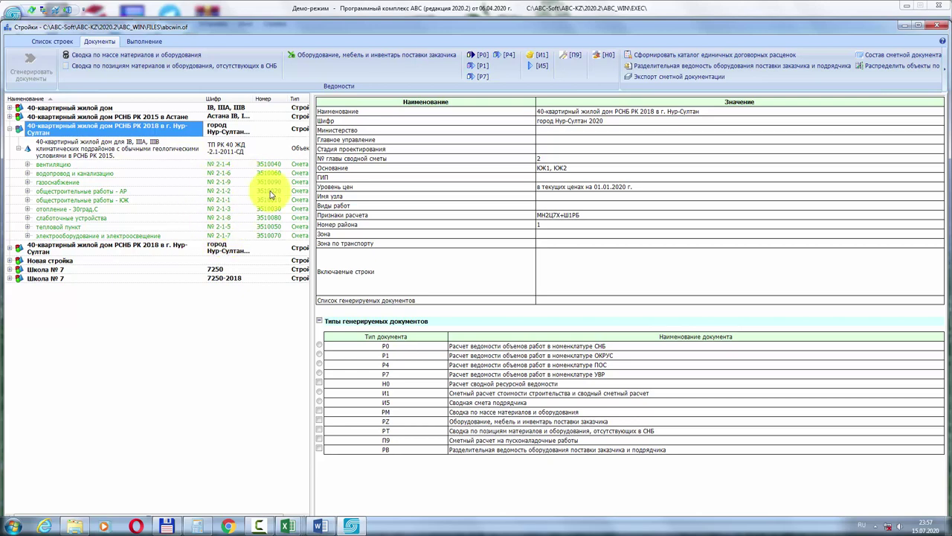
double_click(209, 268)
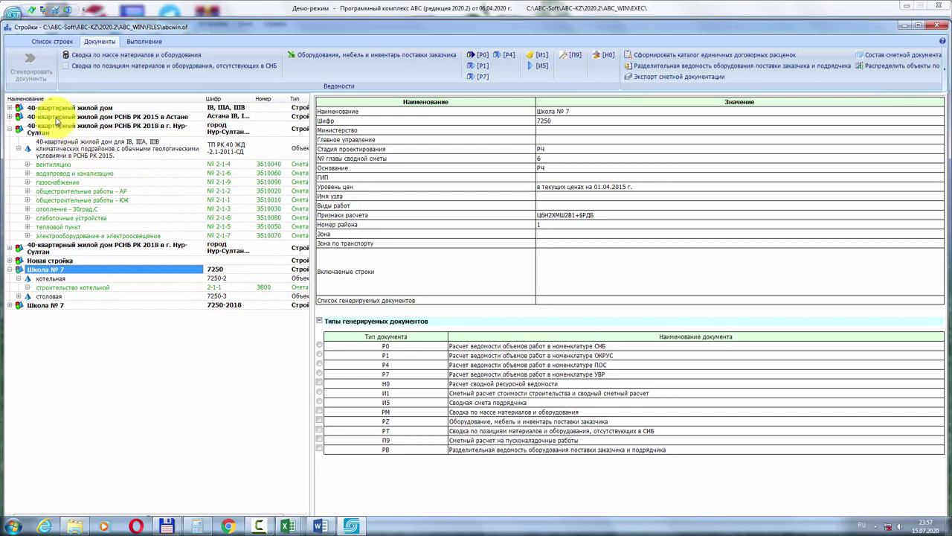
double_click(55, 117)
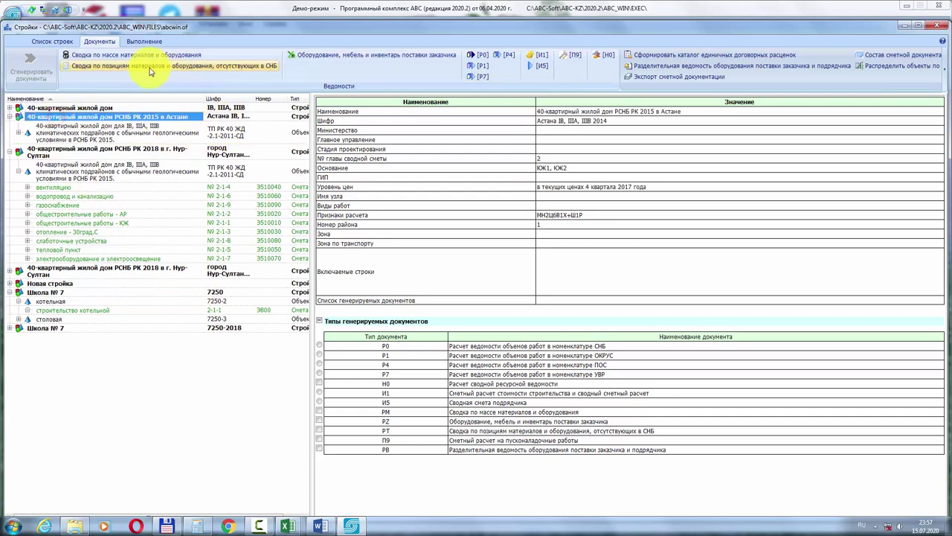
click(133, 41)
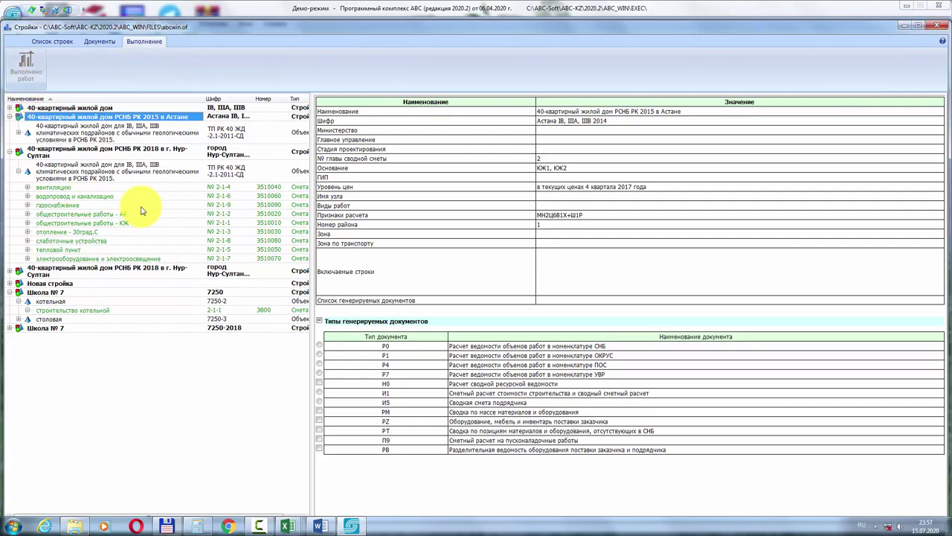
click(941, 28)
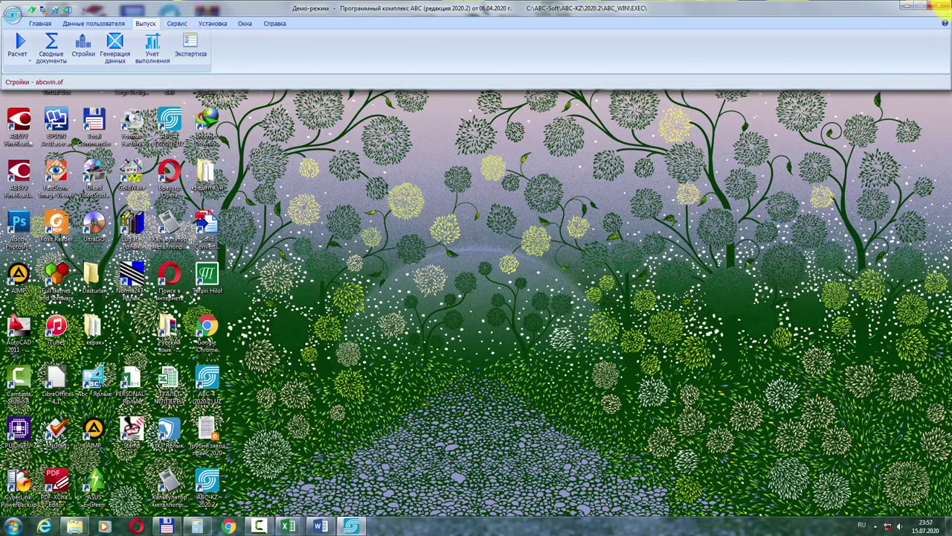
click(170, 25)
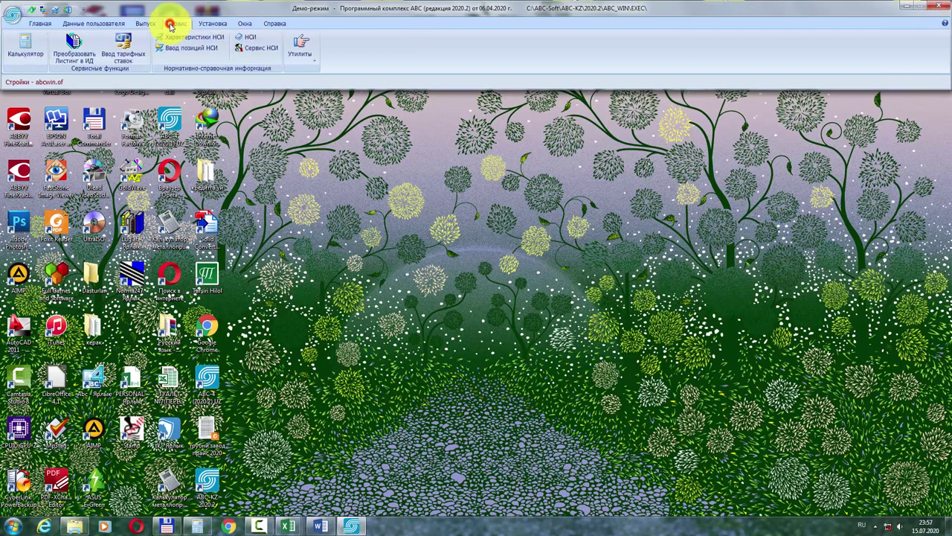
click(39, 23)
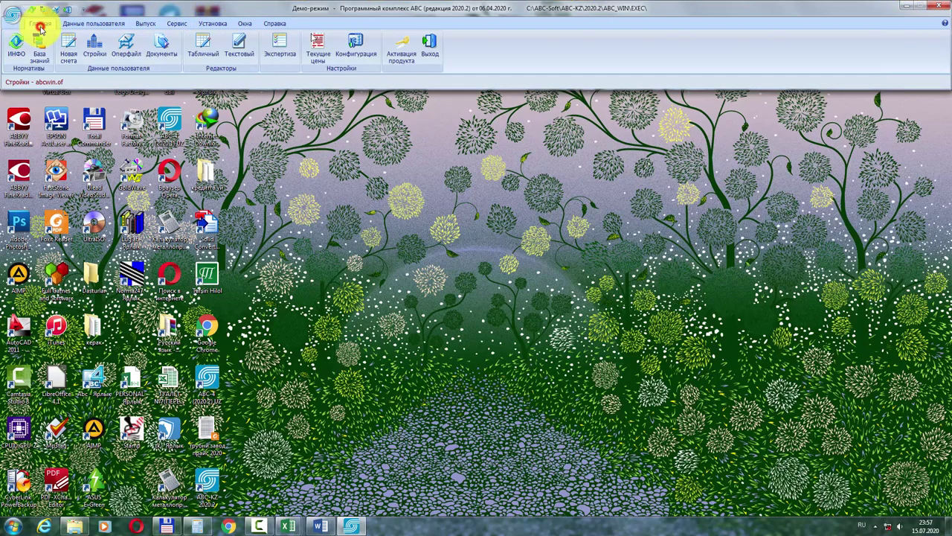
click(15, 49)
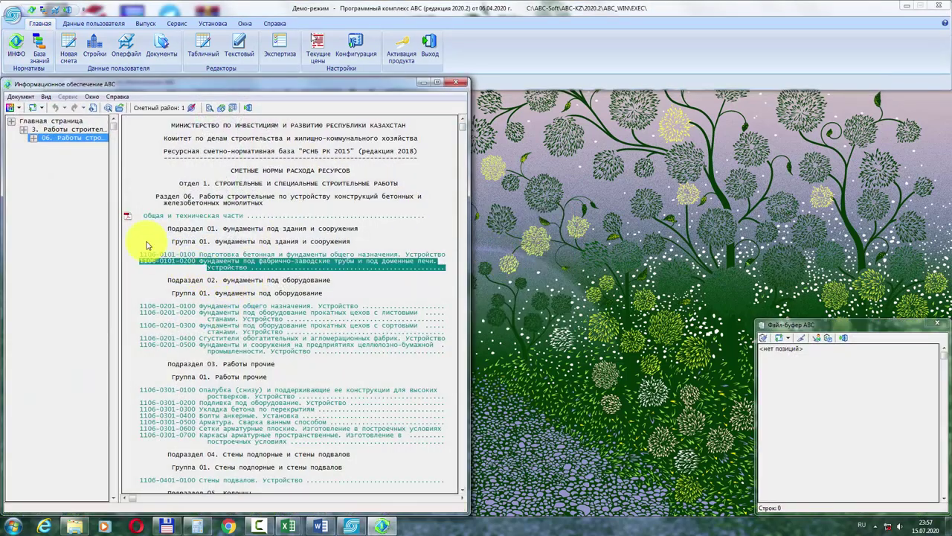
click(58, 134)
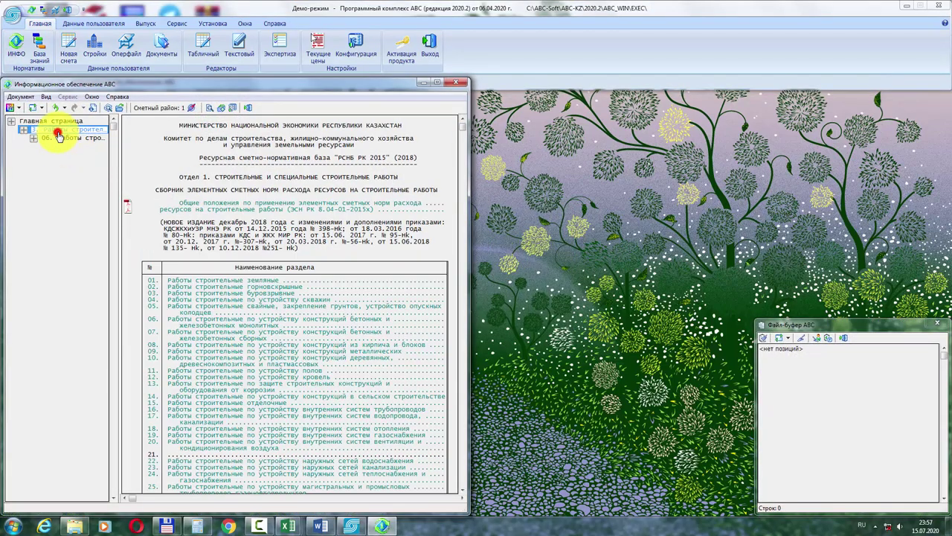
click(214, 283)
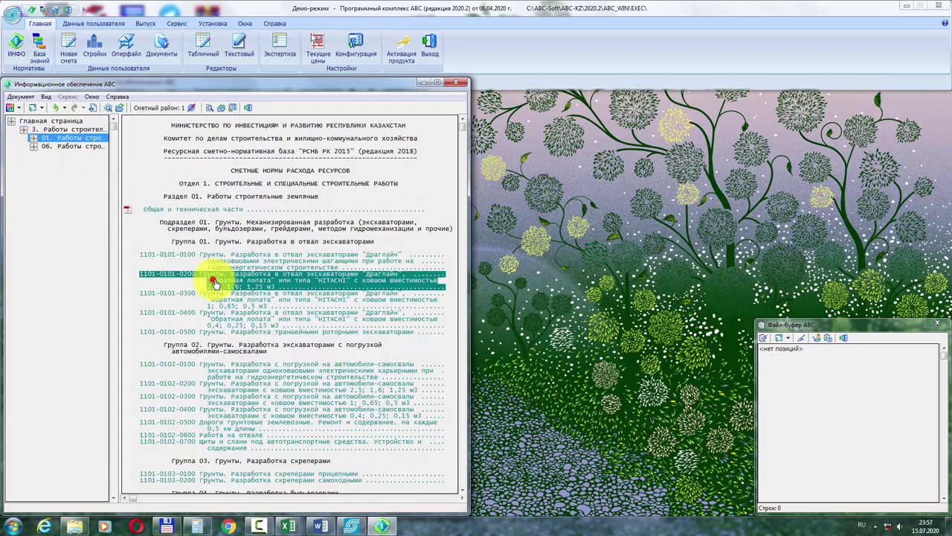
click(259, 266)
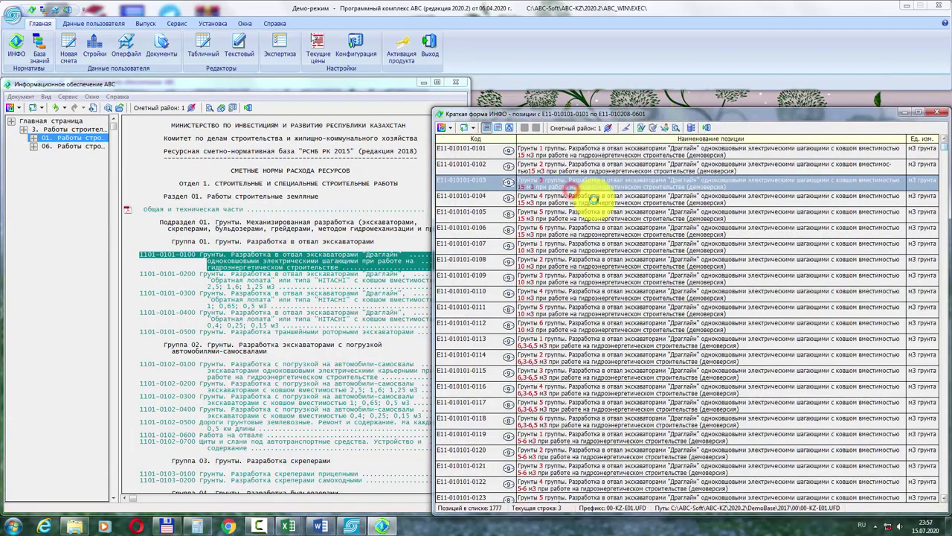
double_click(580, 178)
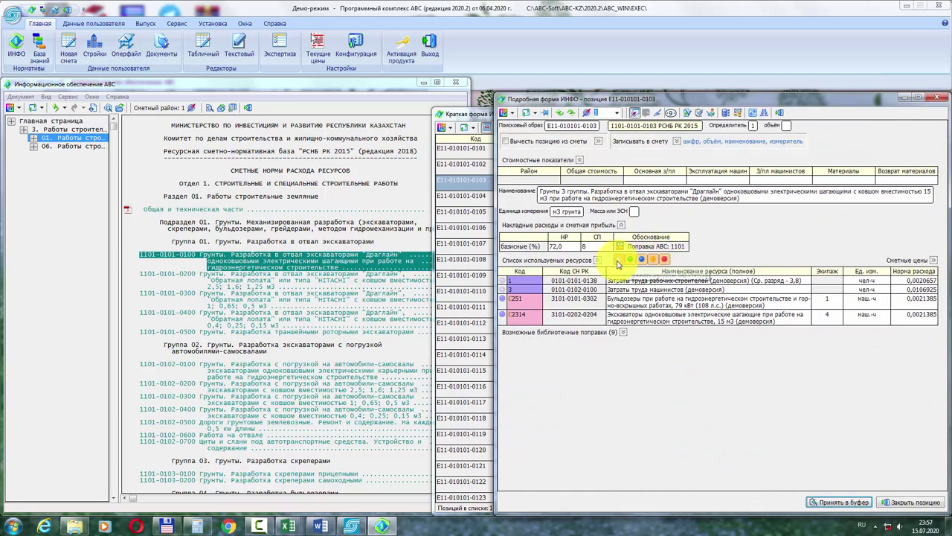
click(55, 129)
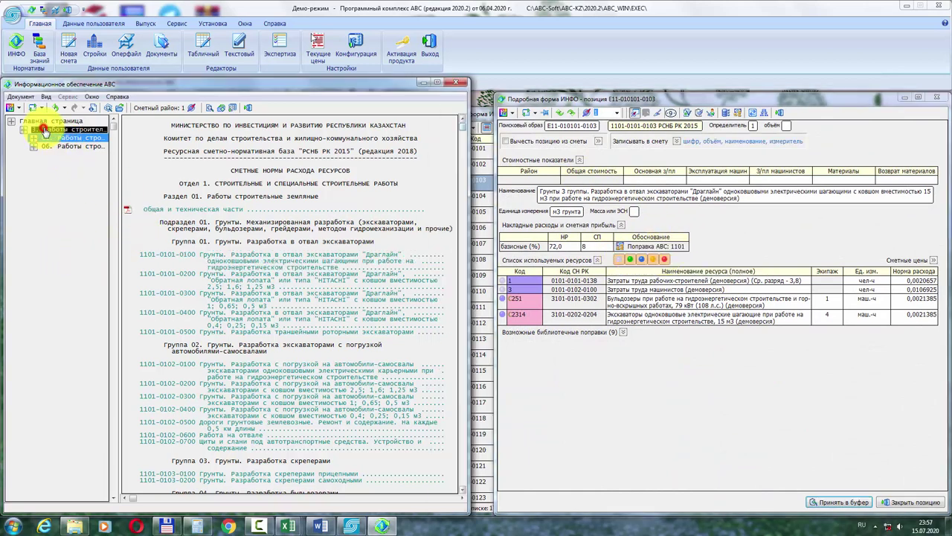
click(176, 398)
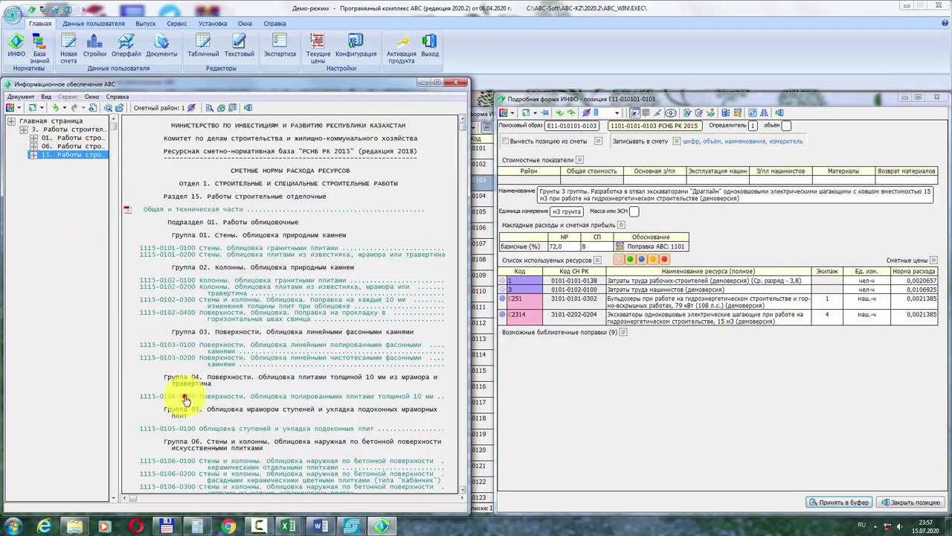
scroll(256, 438, down, 12)
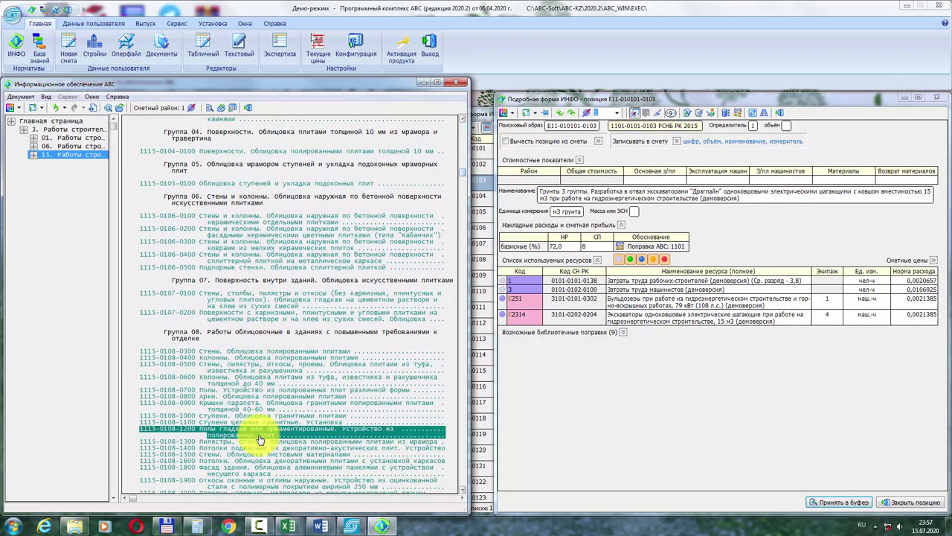
click(251, 357)
double_click(548, 245)
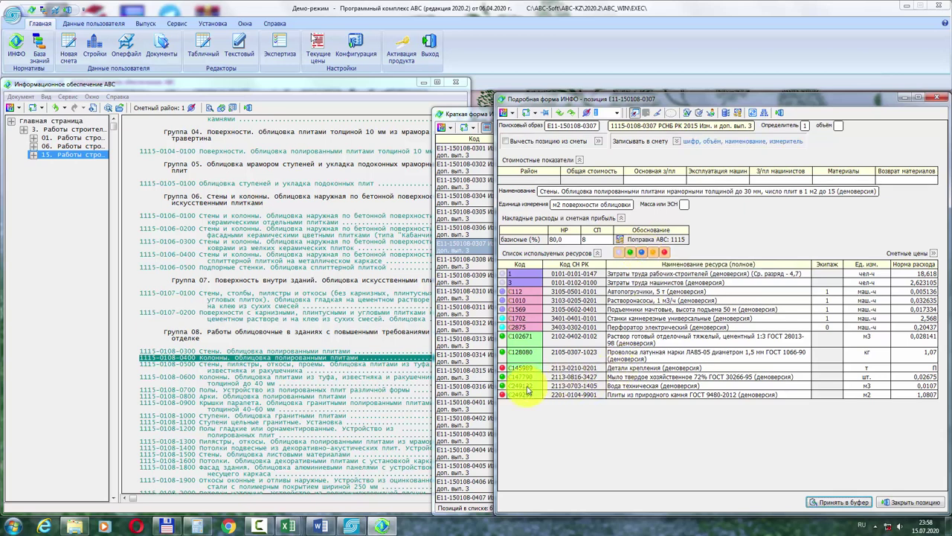
click(634, 377)
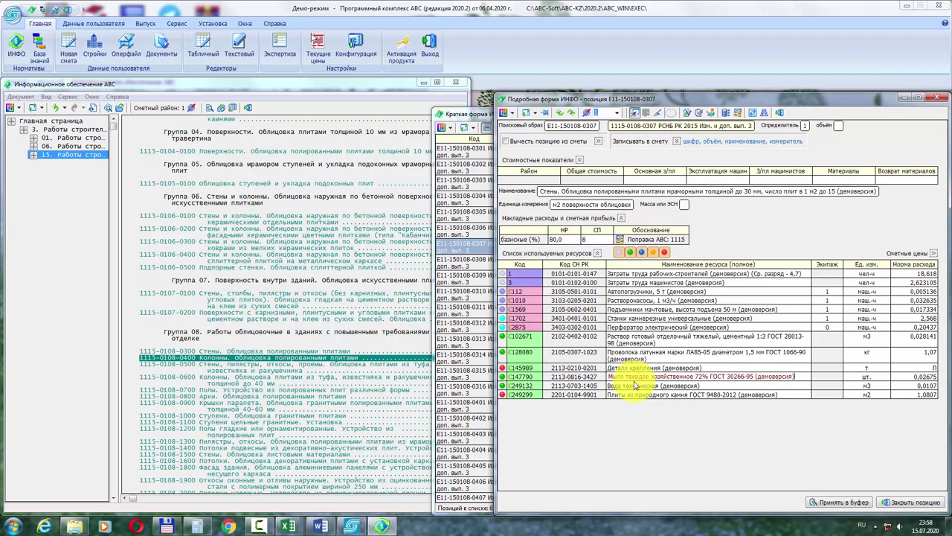
click(639, 338)
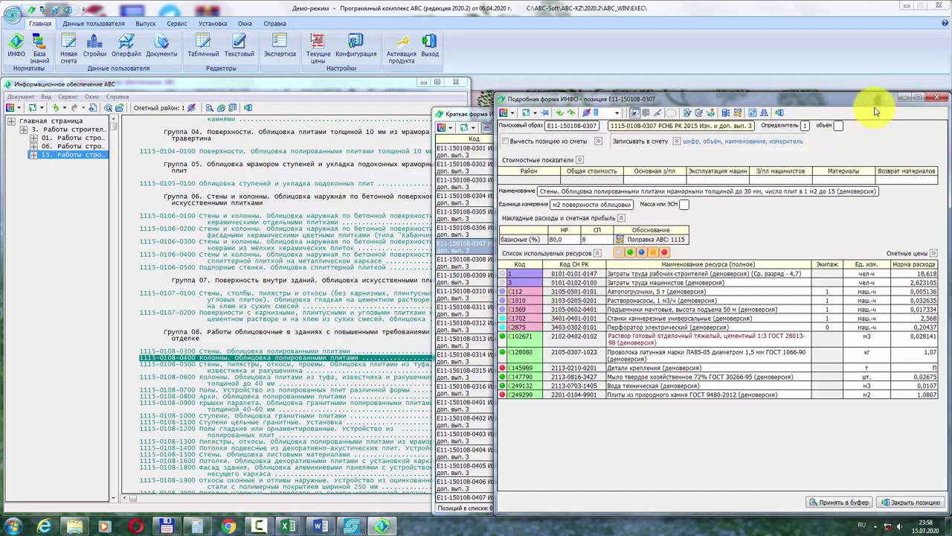
Step: Close the position details, the position list and the normative information base, and exit the Kazakh ABC-KZ program
click(937, 99)
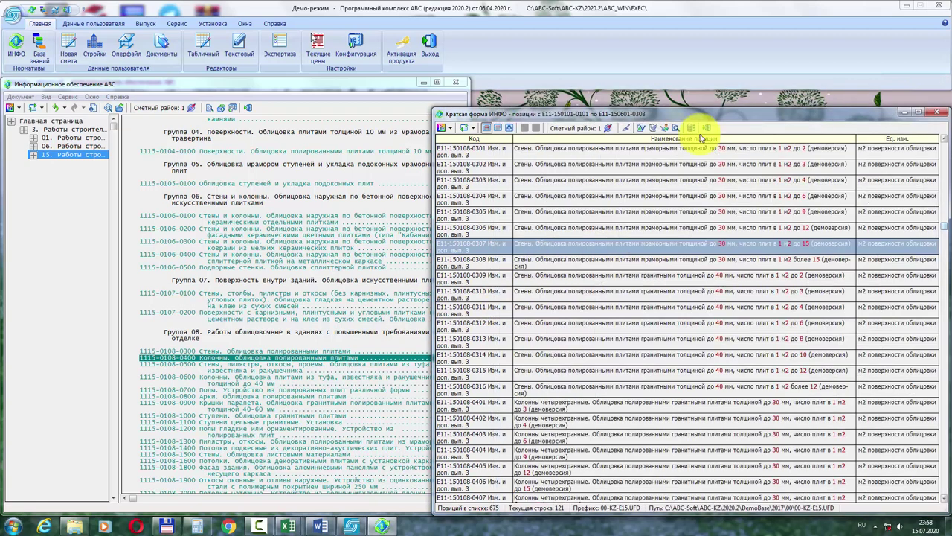
click(935, 114)
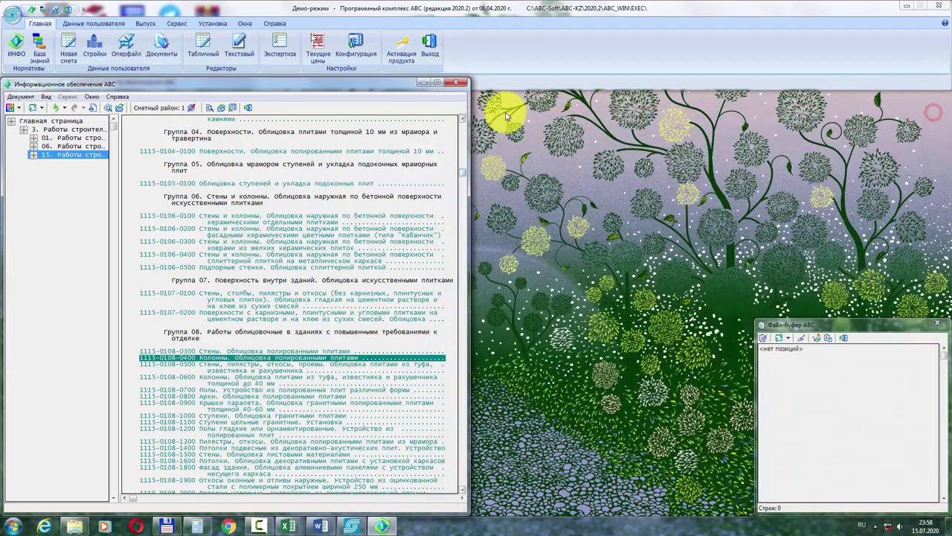
click(461, 81)
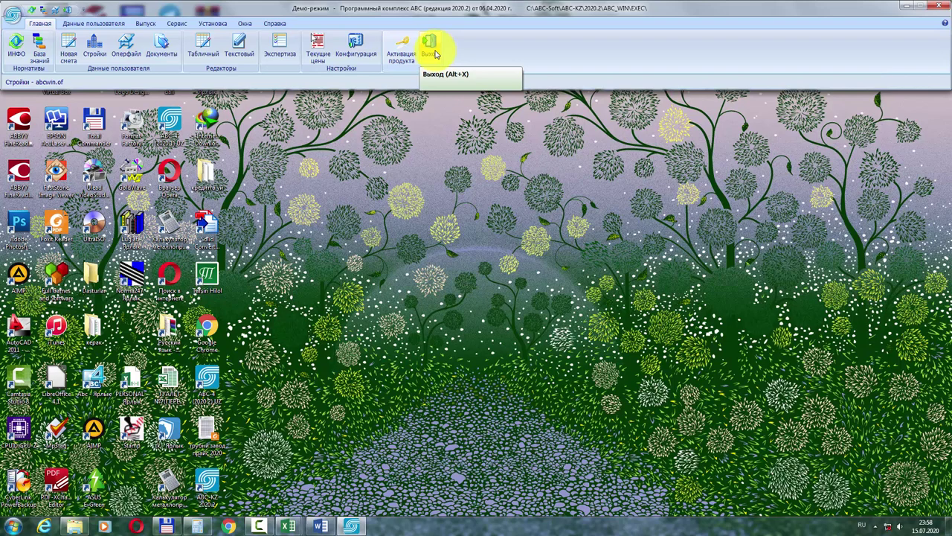
click(434, 50)
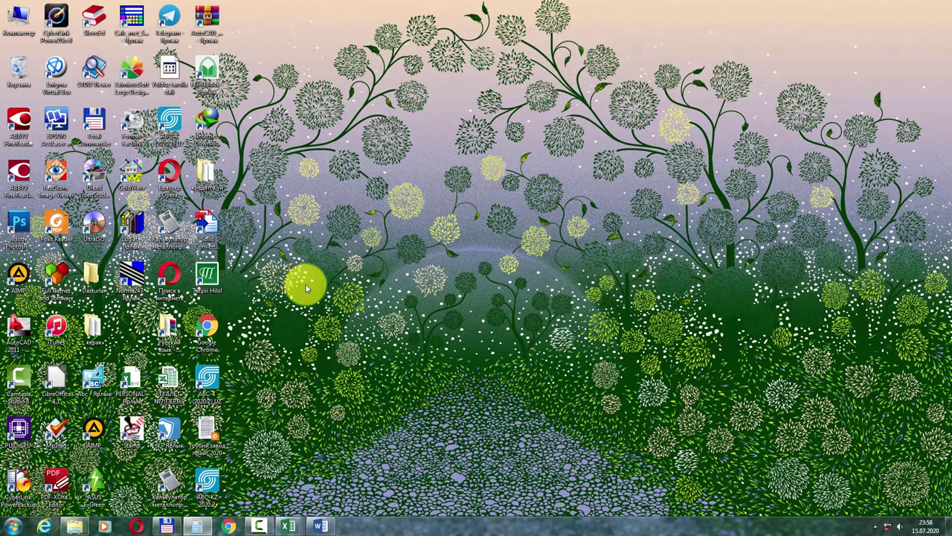